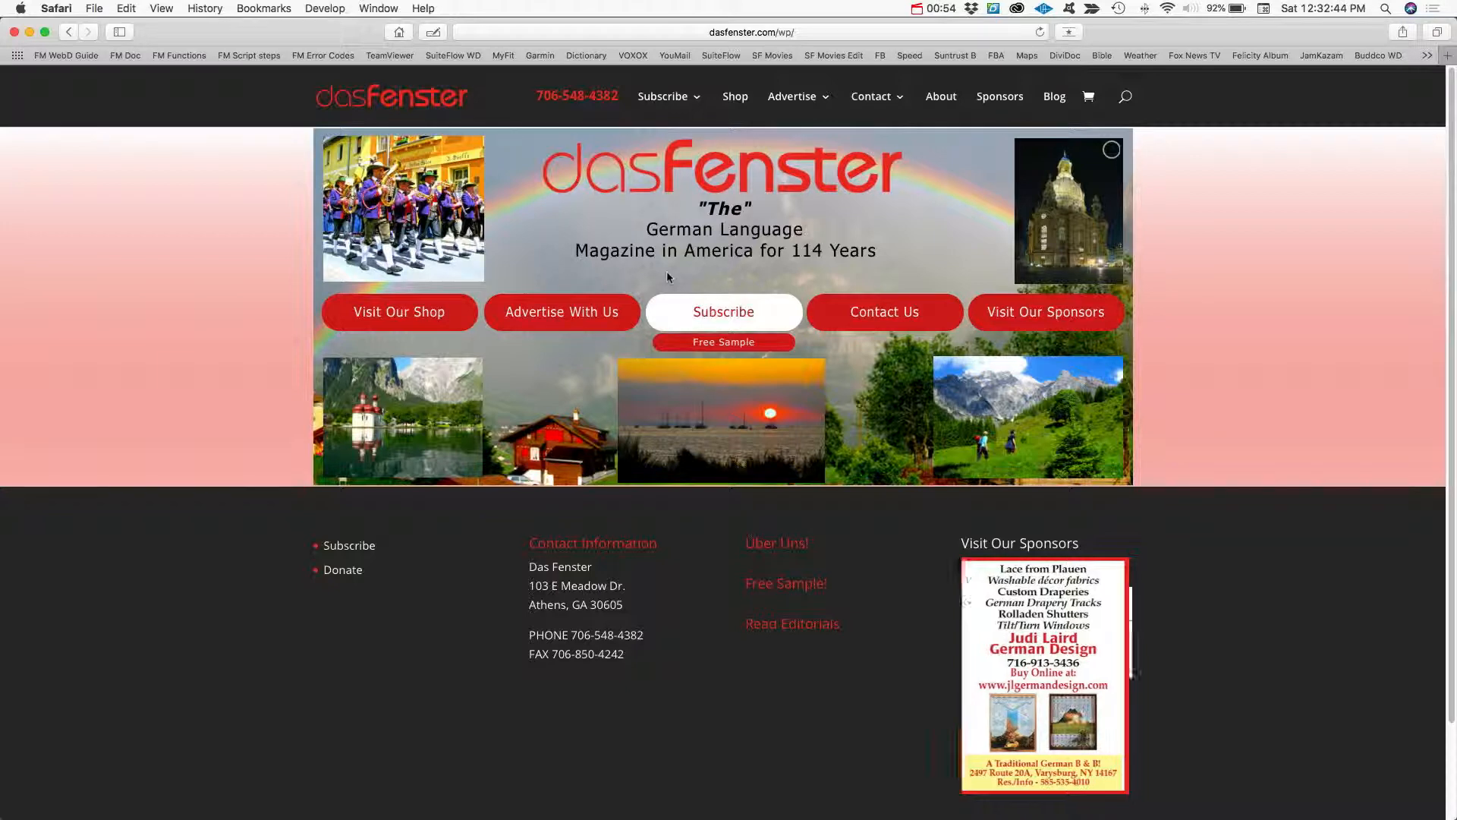
# Switch from the Das Fenster website to SuiteFlow and open the Topics list
pyautogui.press('super+h')
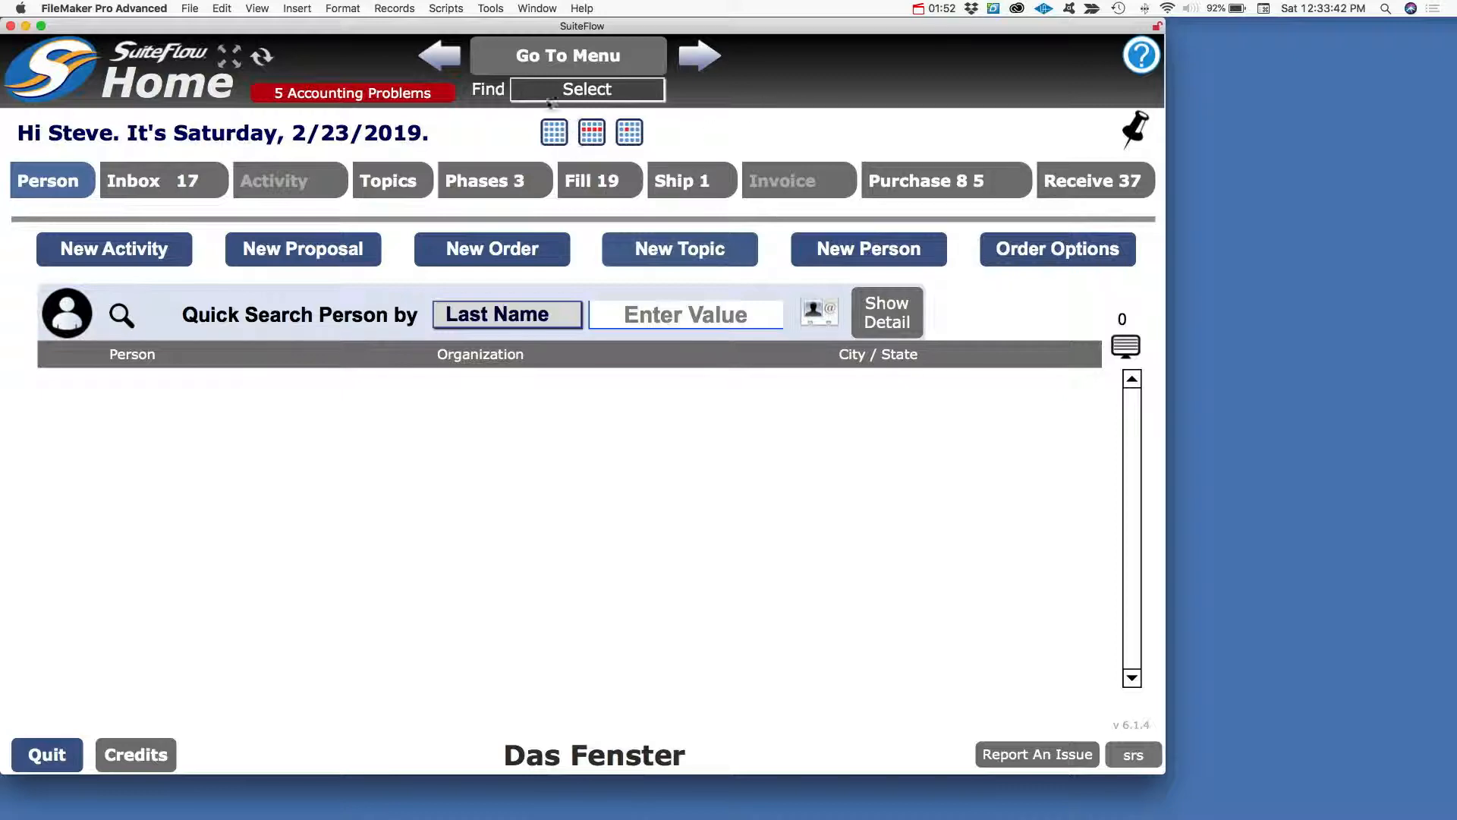
pyautogui.click(568, 55)
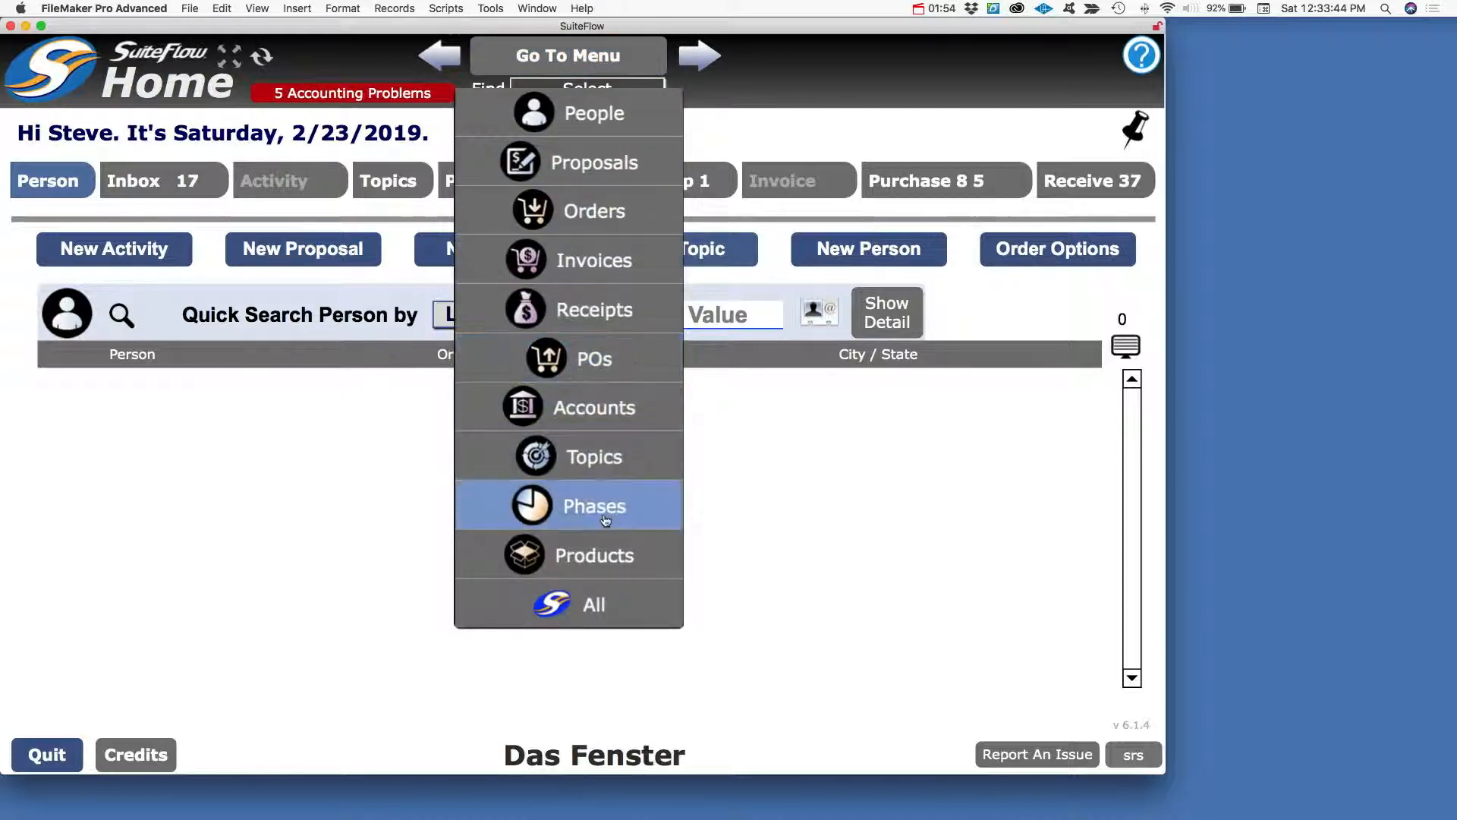
pyautogui.click(602, 456)
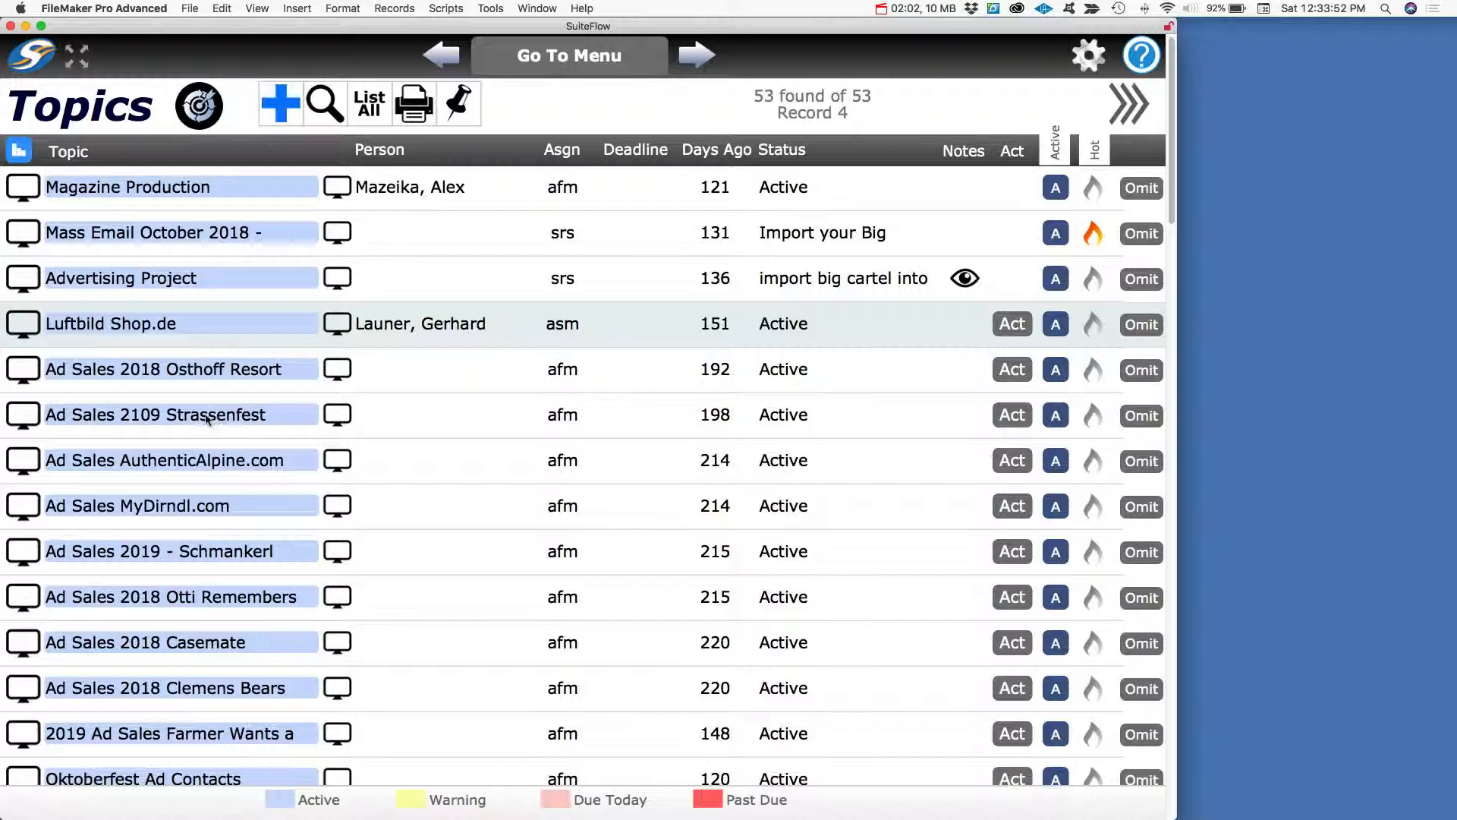
# Look through the list of existing topics and return to its beginning
pyautogui.scroll(-1, 205, 414)
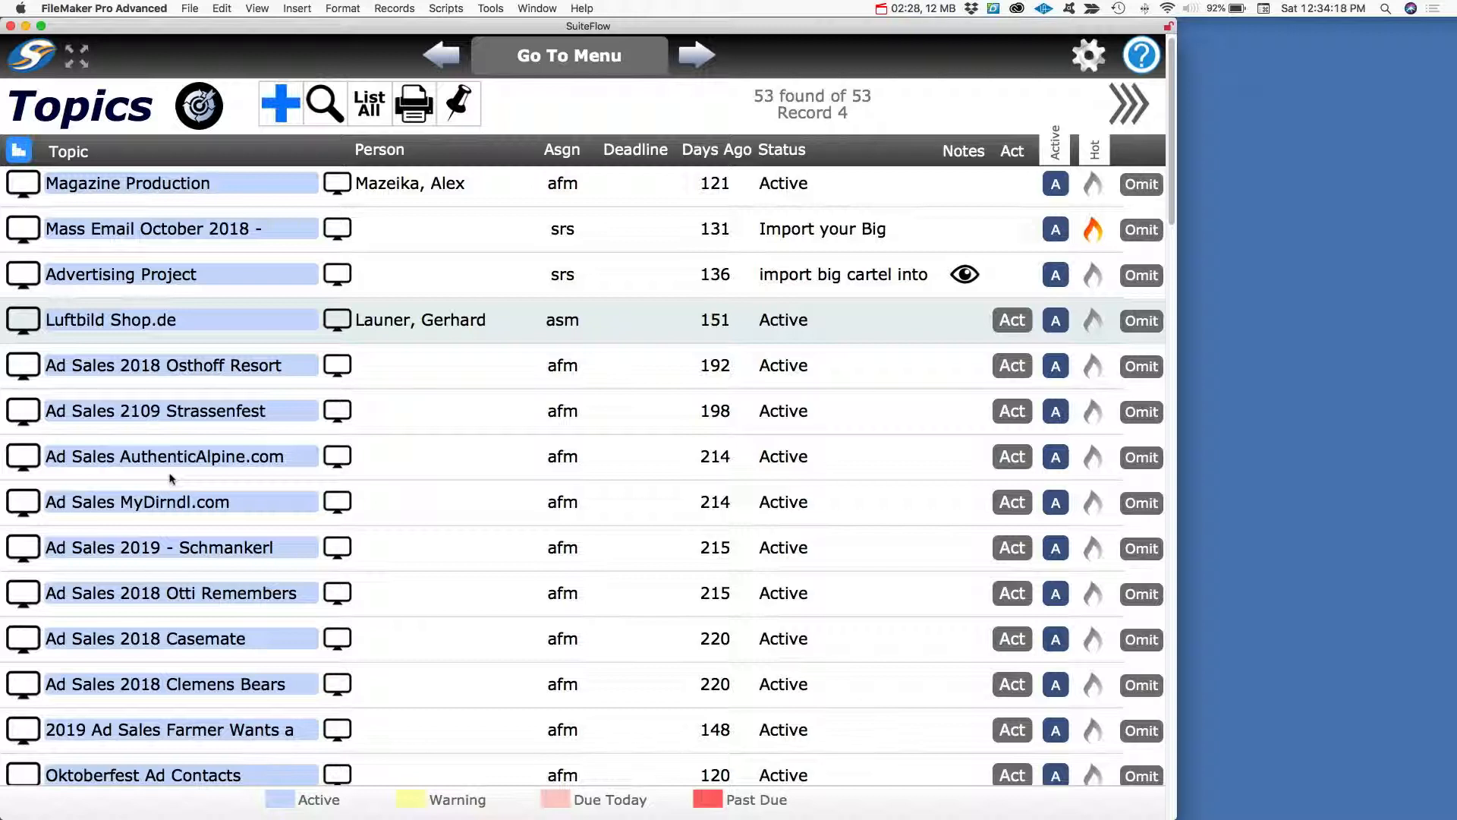
pyautogui.scroll(-12, 171, 478)
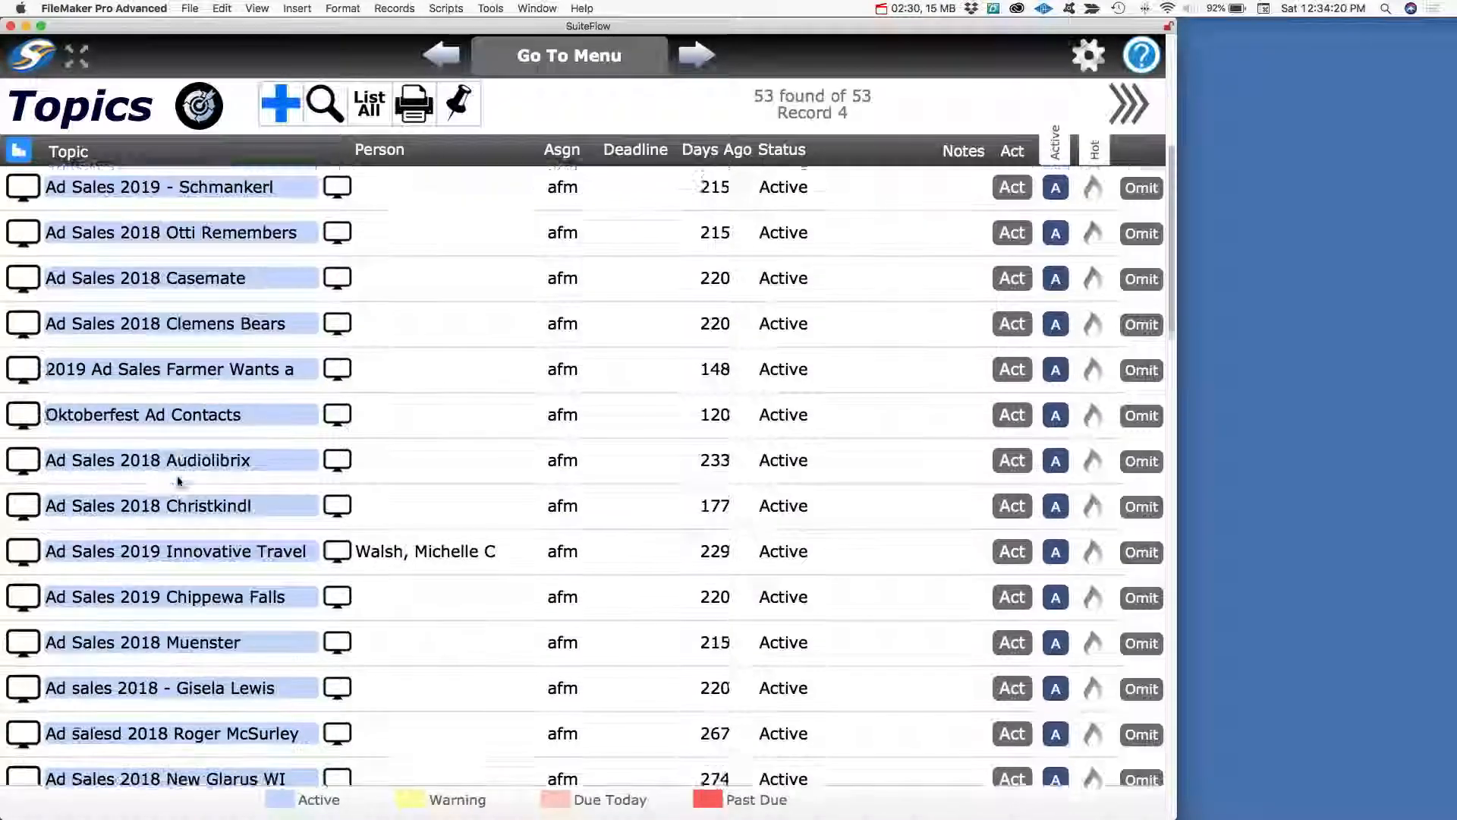
pyautogui.scroll(-2, 178, 481)
pyautogui.scroll(-5, 178, 481)
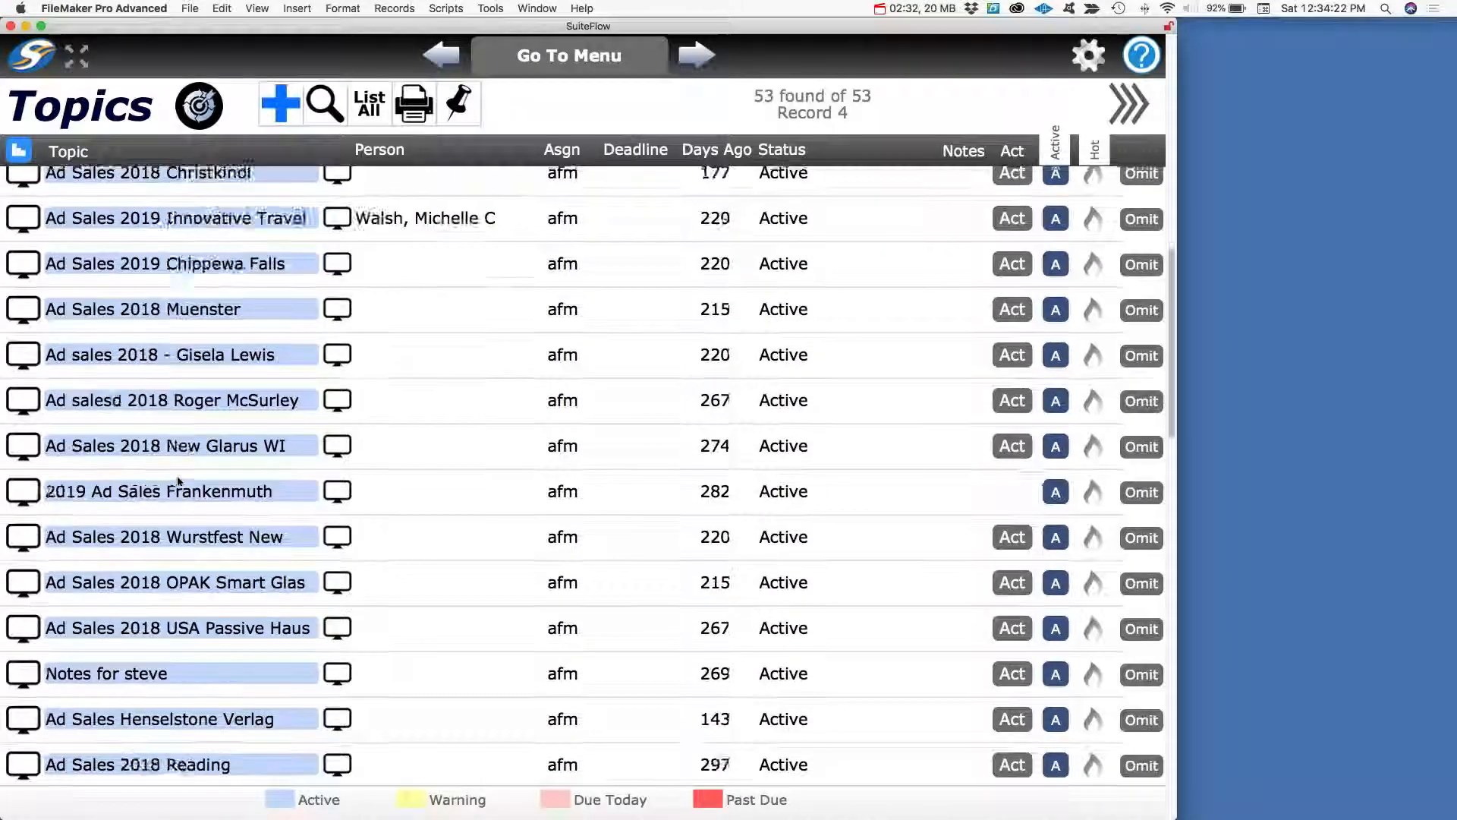
pyautogui.scroll(10, 179, 481)
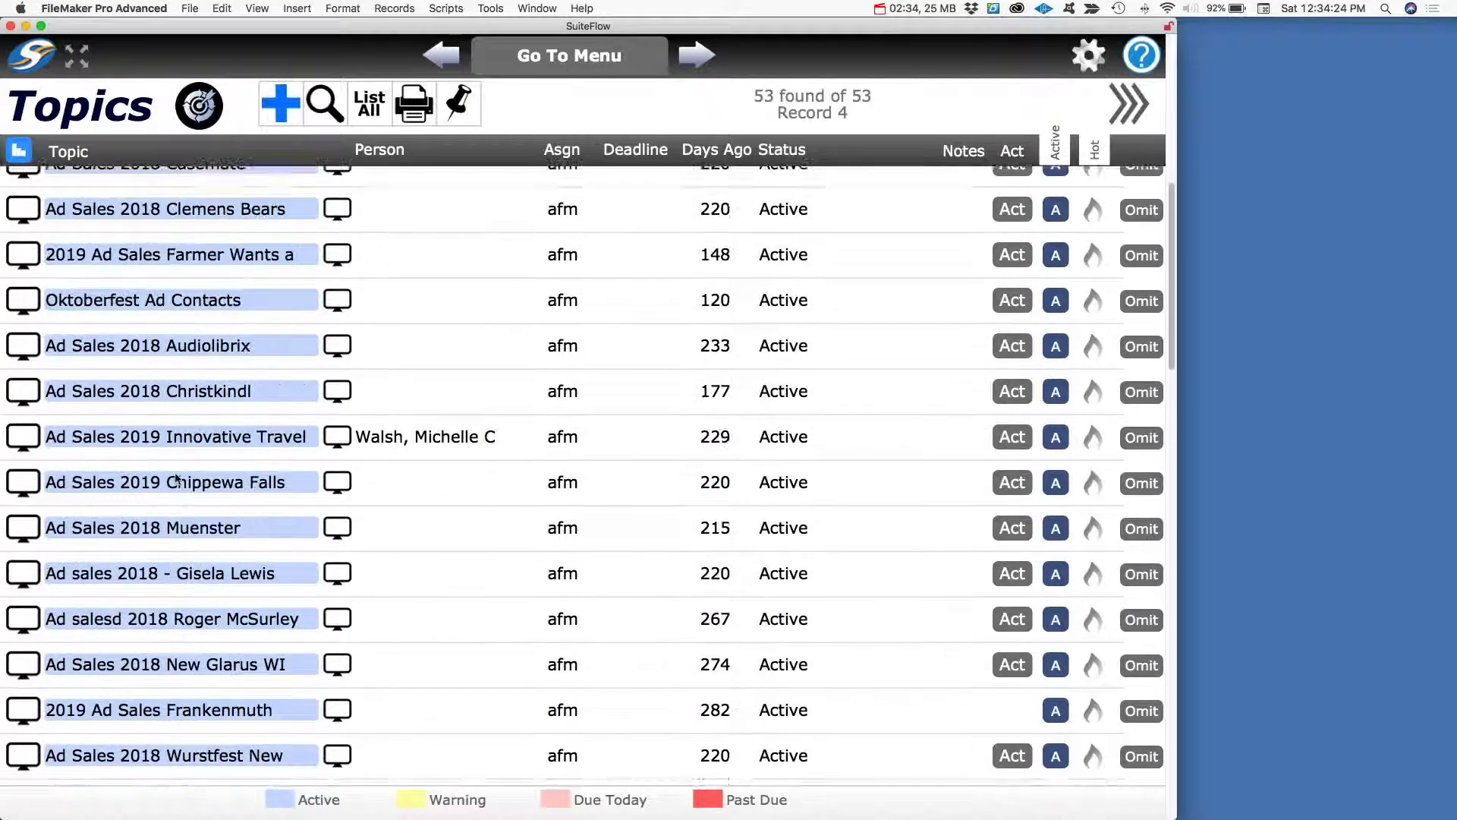
pyautogui.scroll(9, 176, 478)
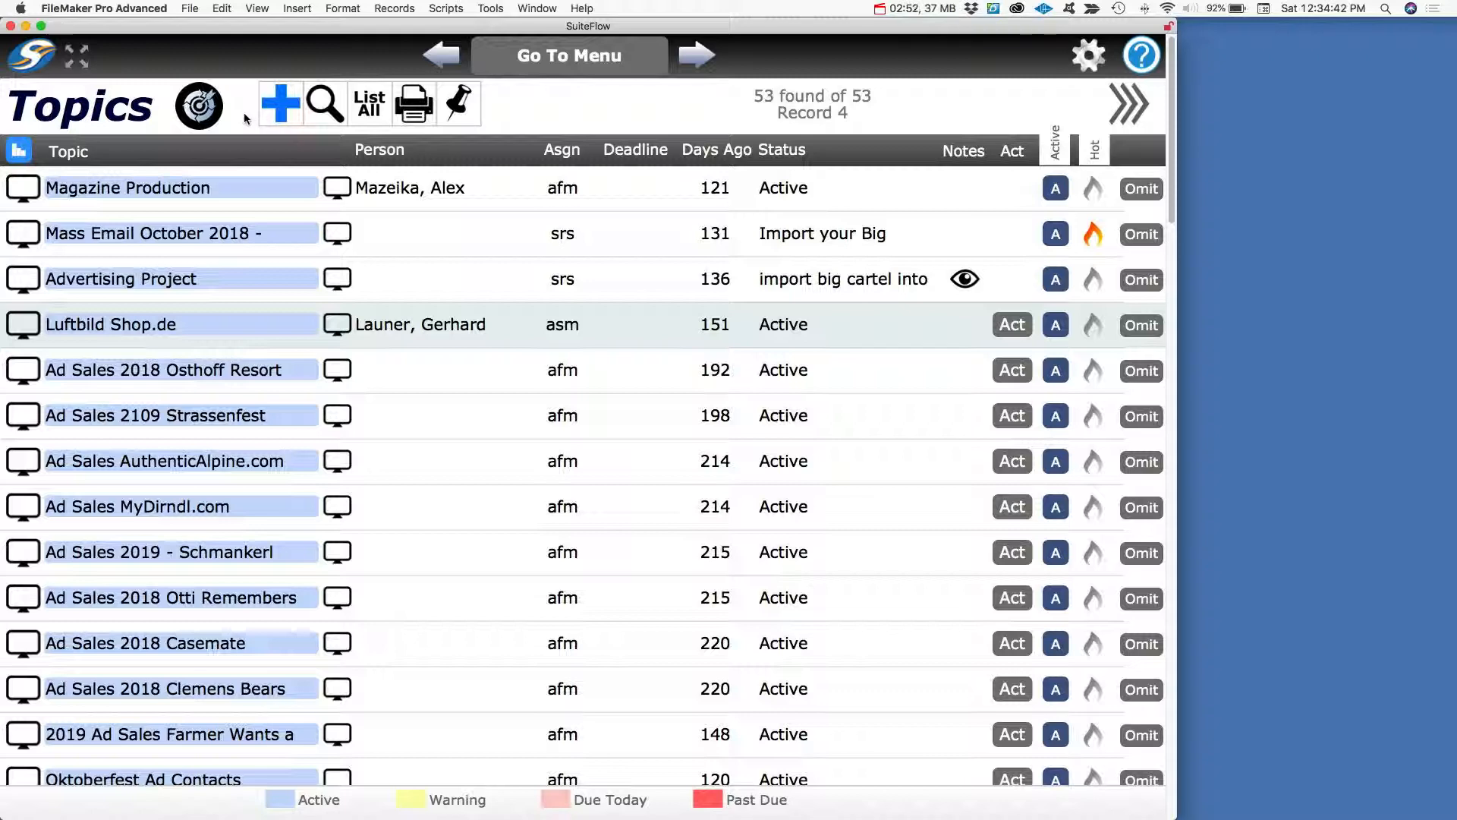
# Create a new topic, check it in the Topics list and reopen its detail record
pyautogui.click(298, 115)
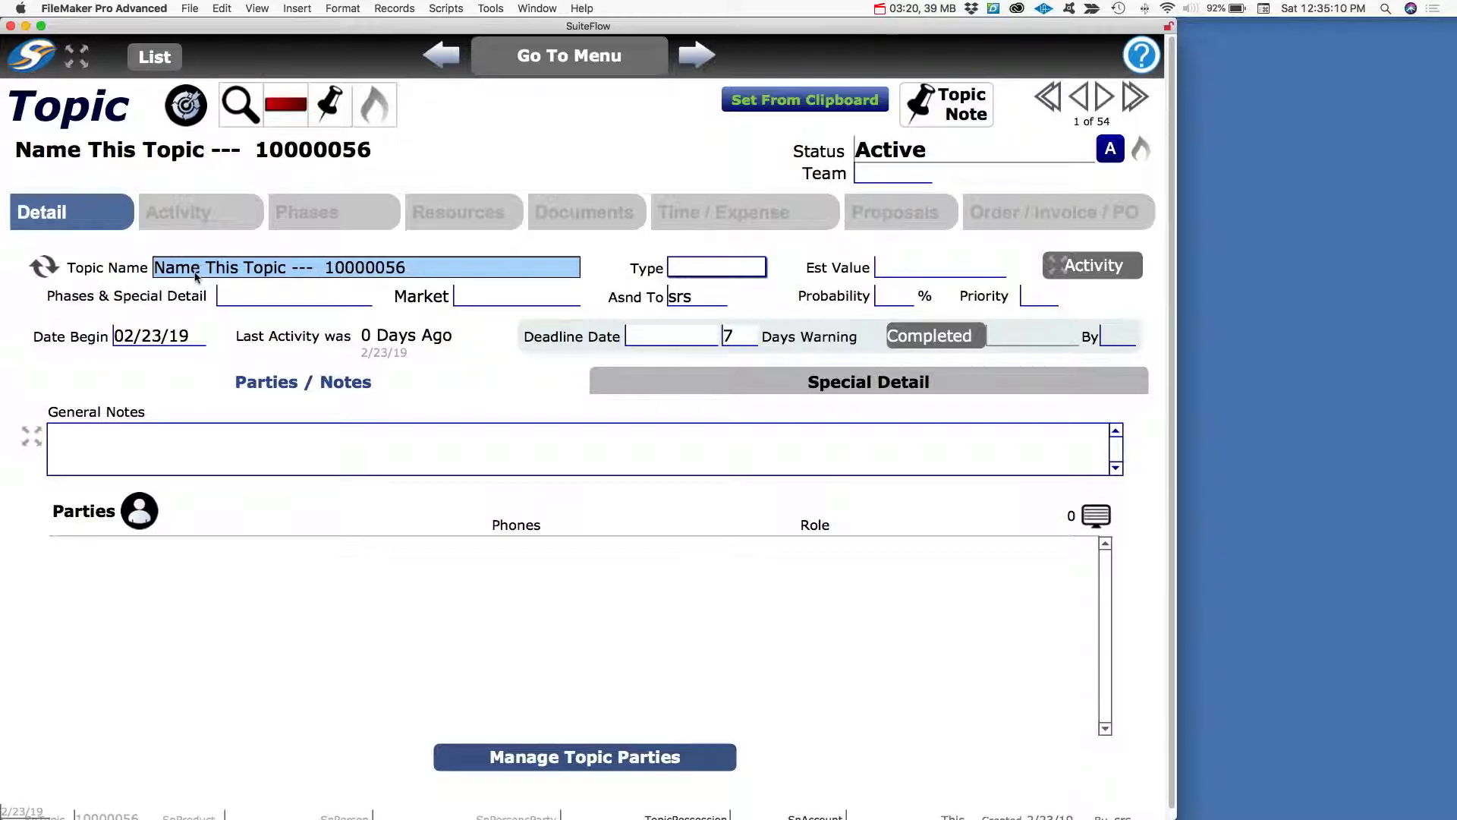
pyautogui.click(150, 56)
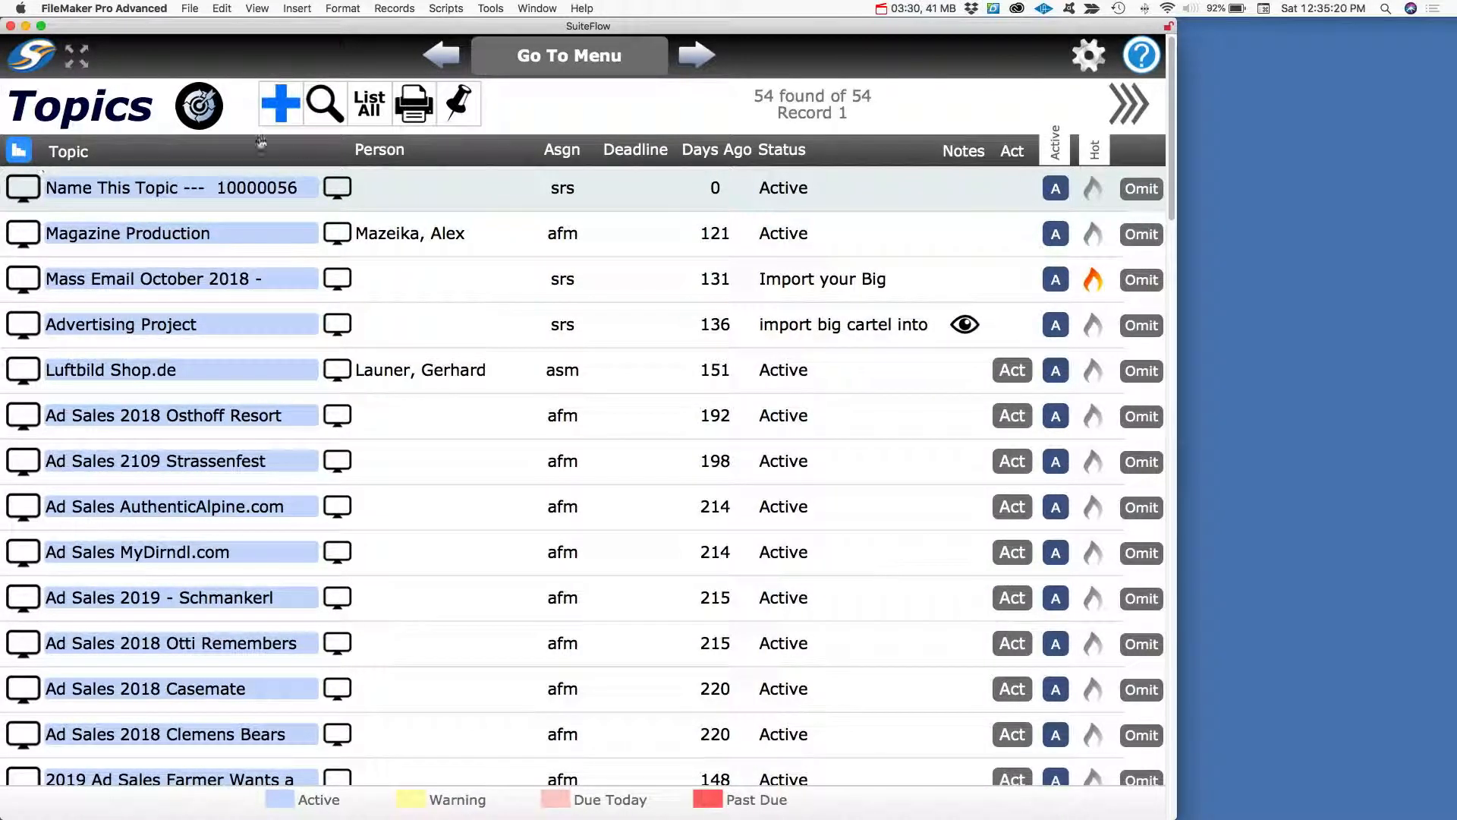
pyautogui.click(23, 188)
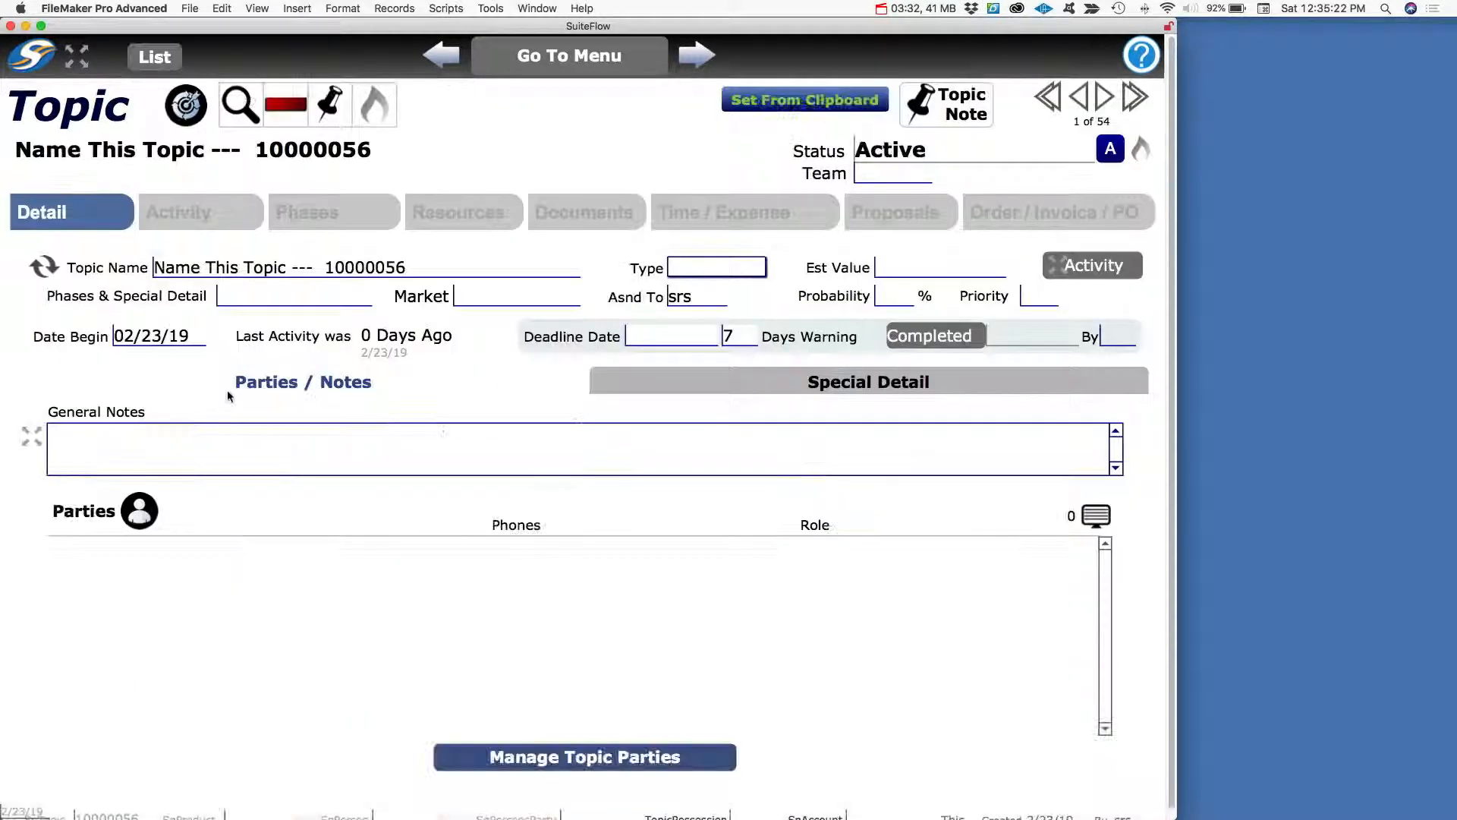
# Replace the new topic's placeholder name with "DFM 2019 May/June"
pyautogui.click(214, 267)
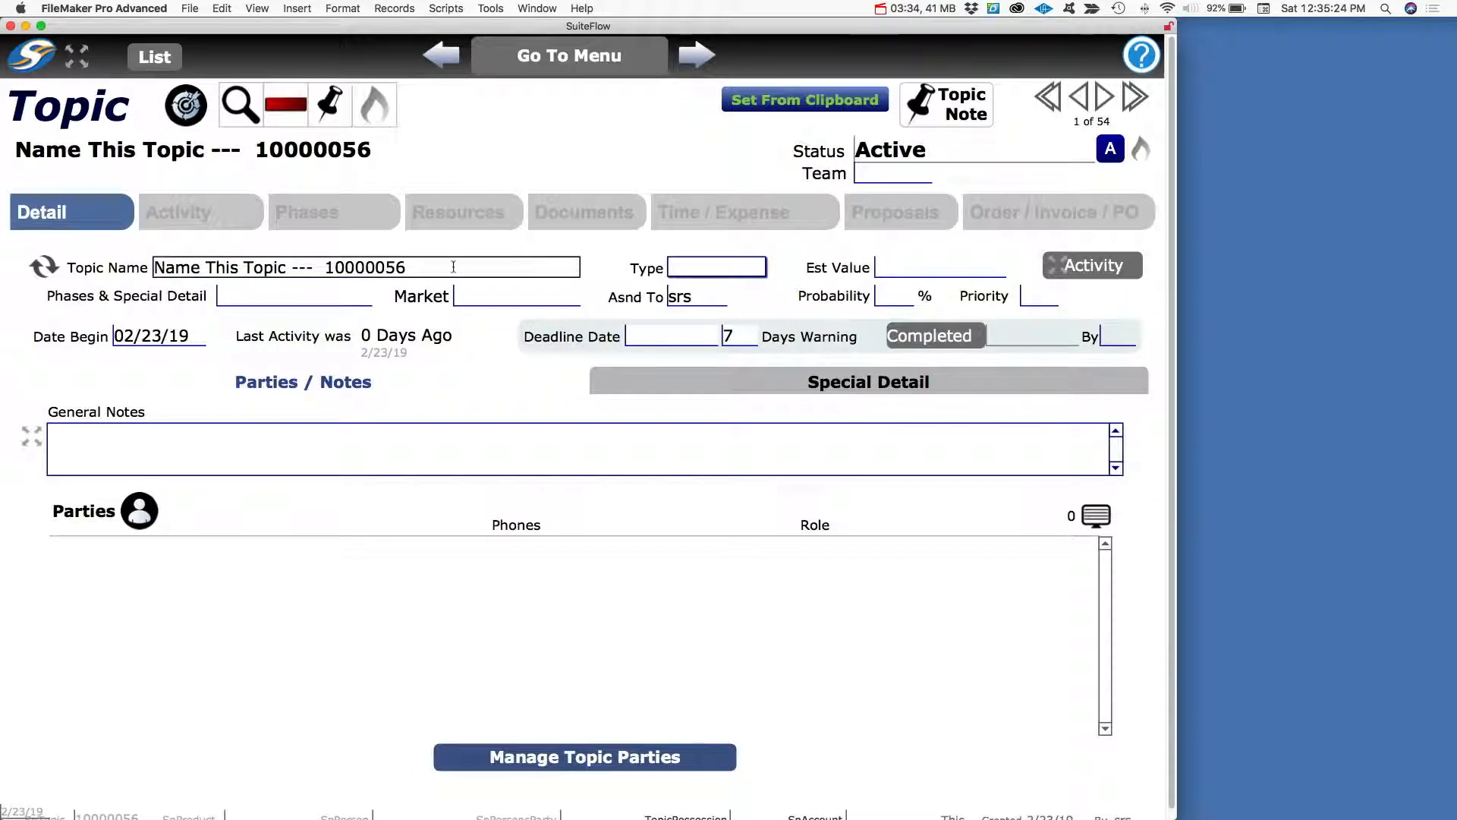
pyautogui.press('super+a')
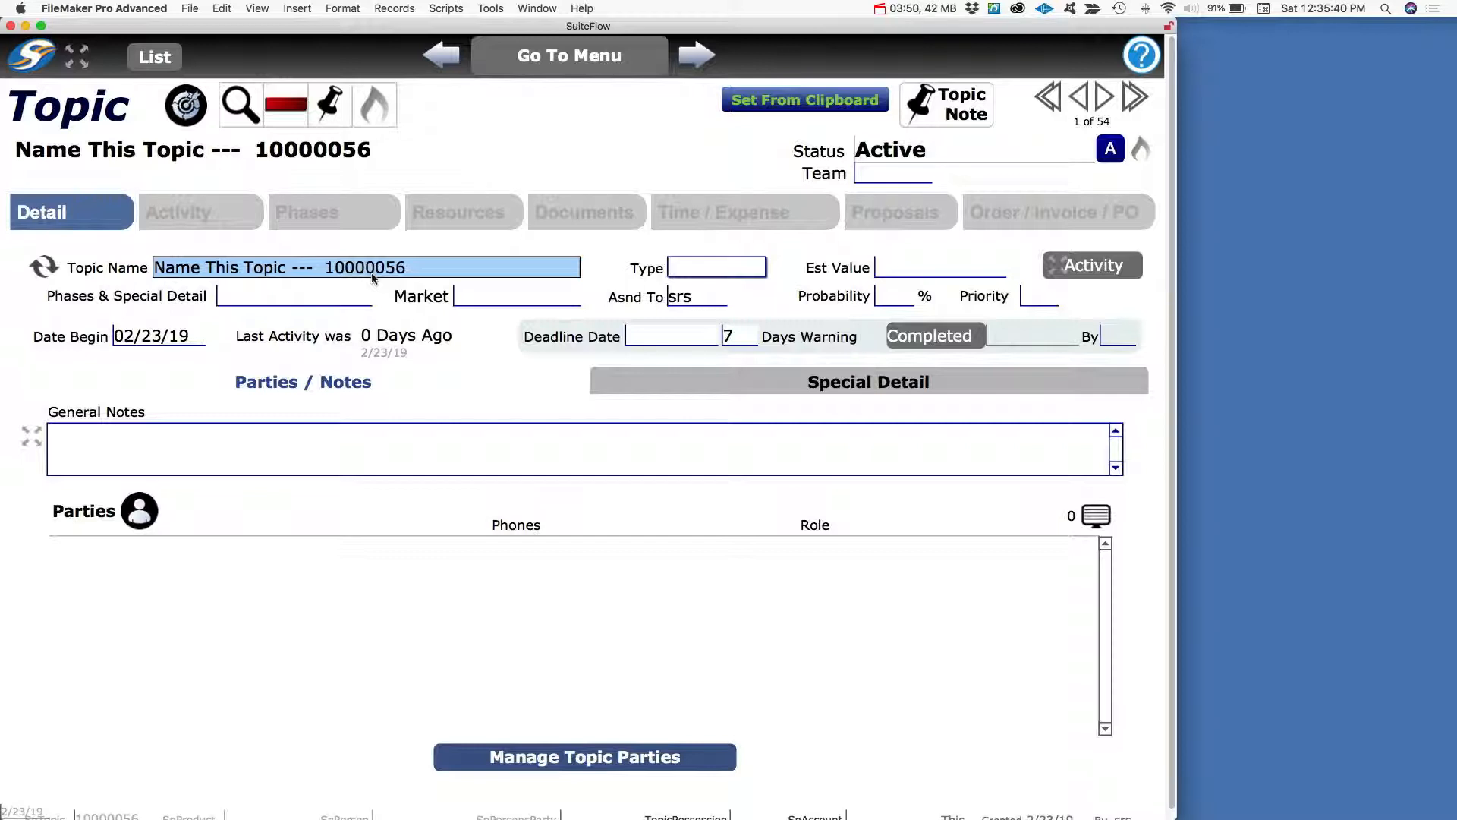
pyautogui.write('D')
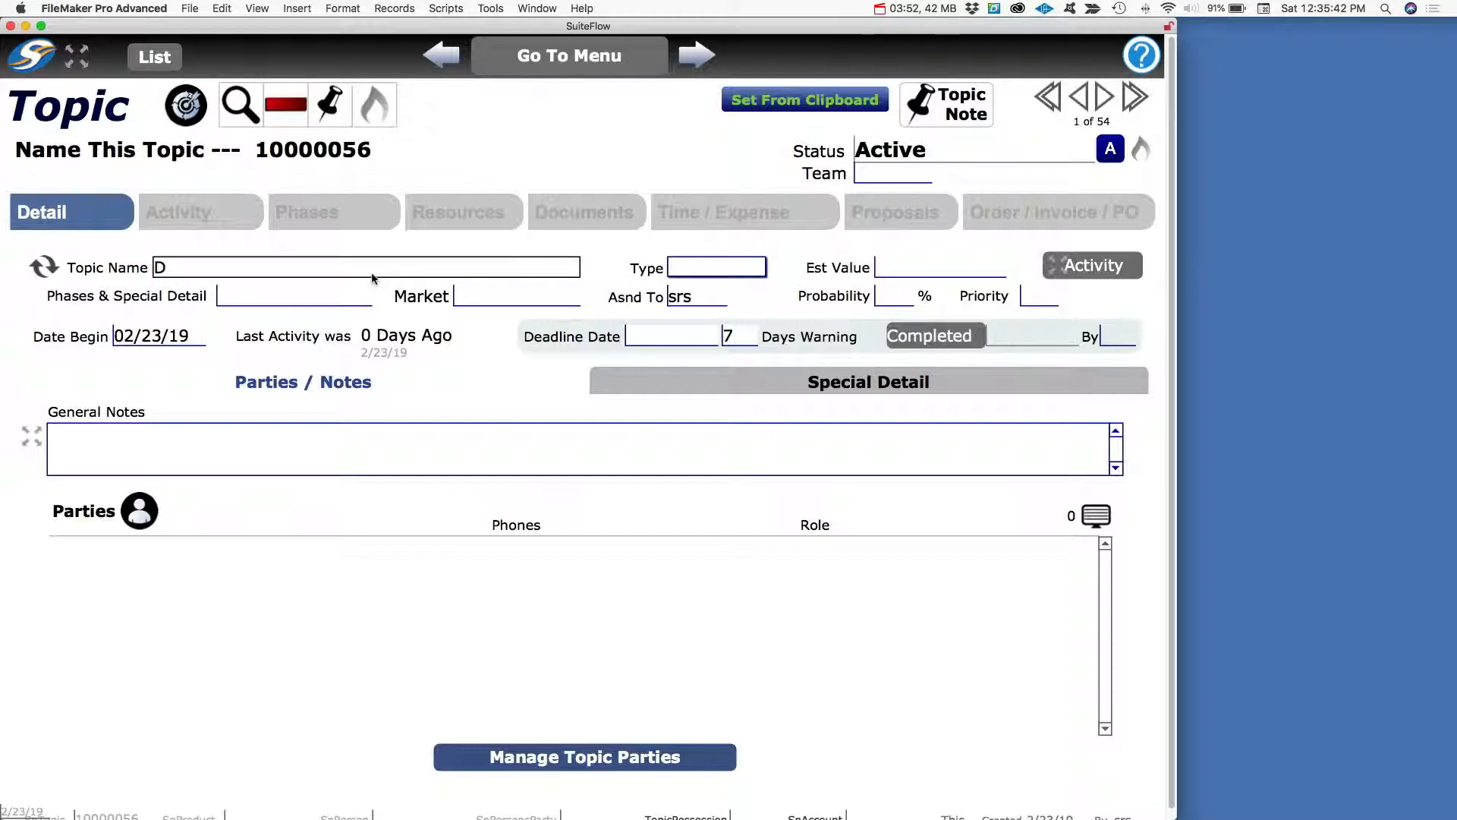
pyautogui.write('FM')
pyautogui.write('May/June')
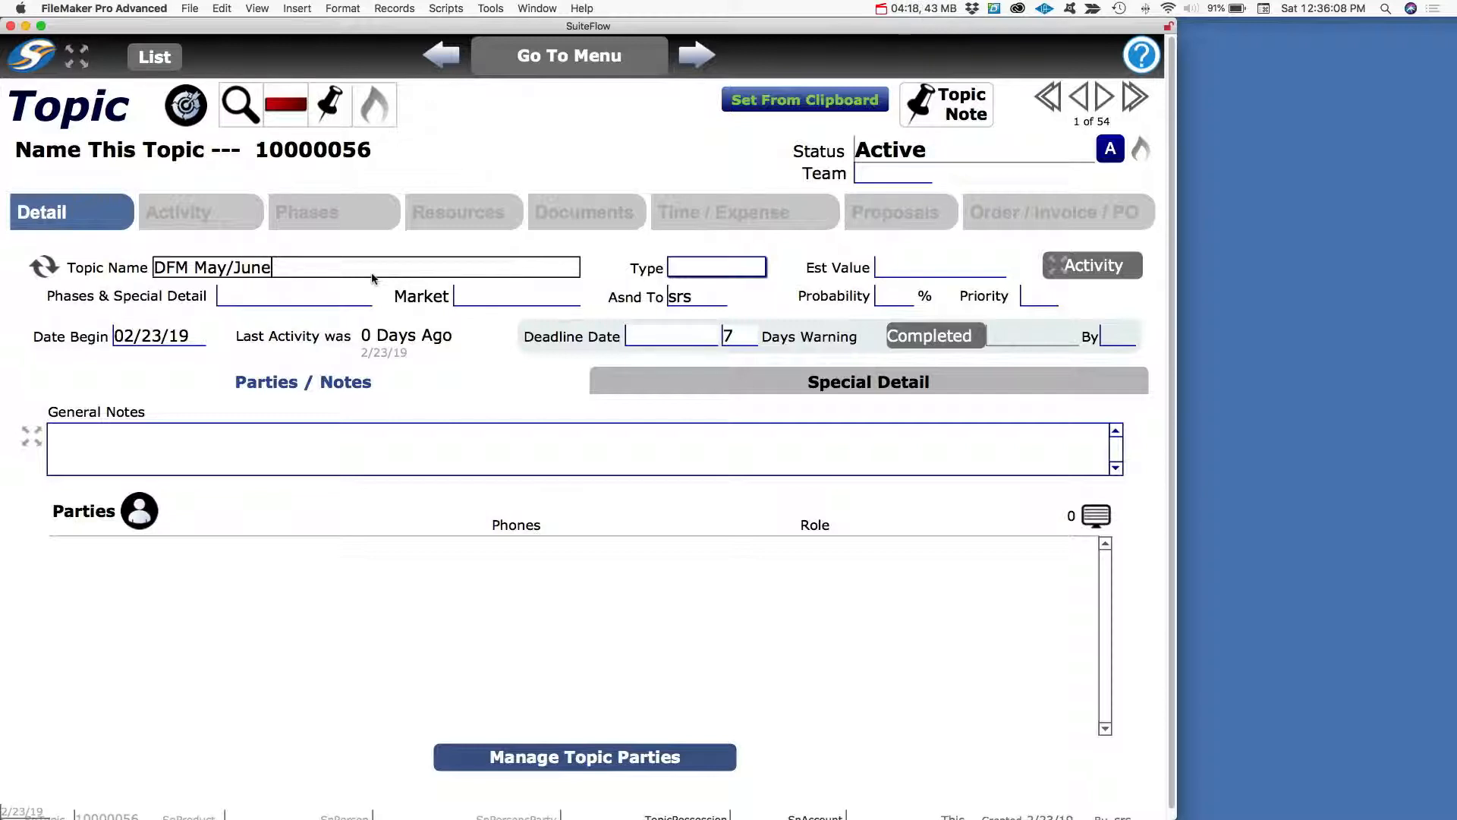
pyautogui.press('Left')
pyautogui.press('Left')
pyautogui.press('Left')
pyautogui.press('Left')
pyautogui.press('Left')
pyautogui.press('Left')
pyautogui.press('Left')
pyautogui.press('Left')
pyautogui.press('Left')
pyautogui.press('Left')
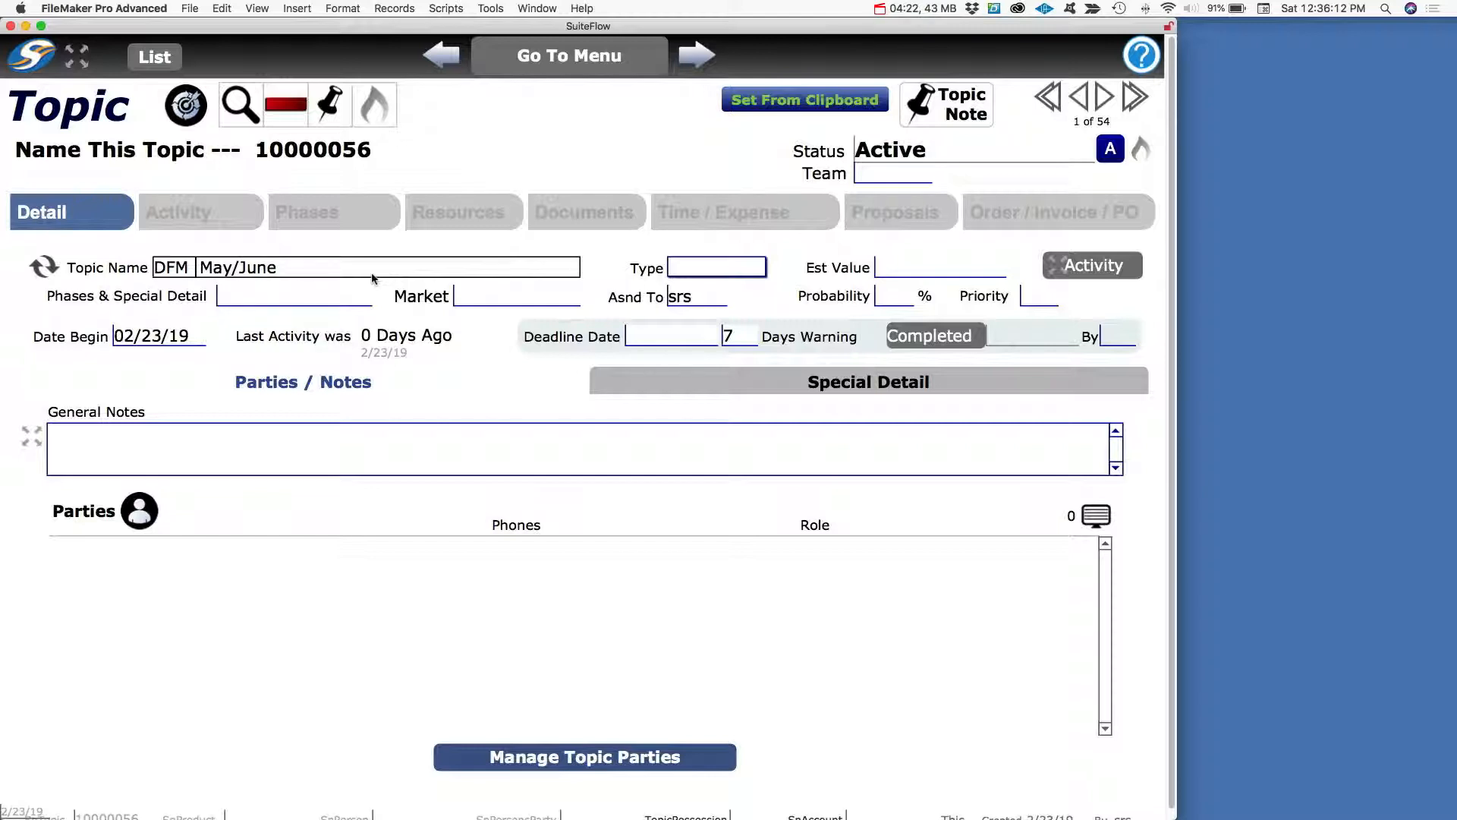
pyautogui.write('2019')
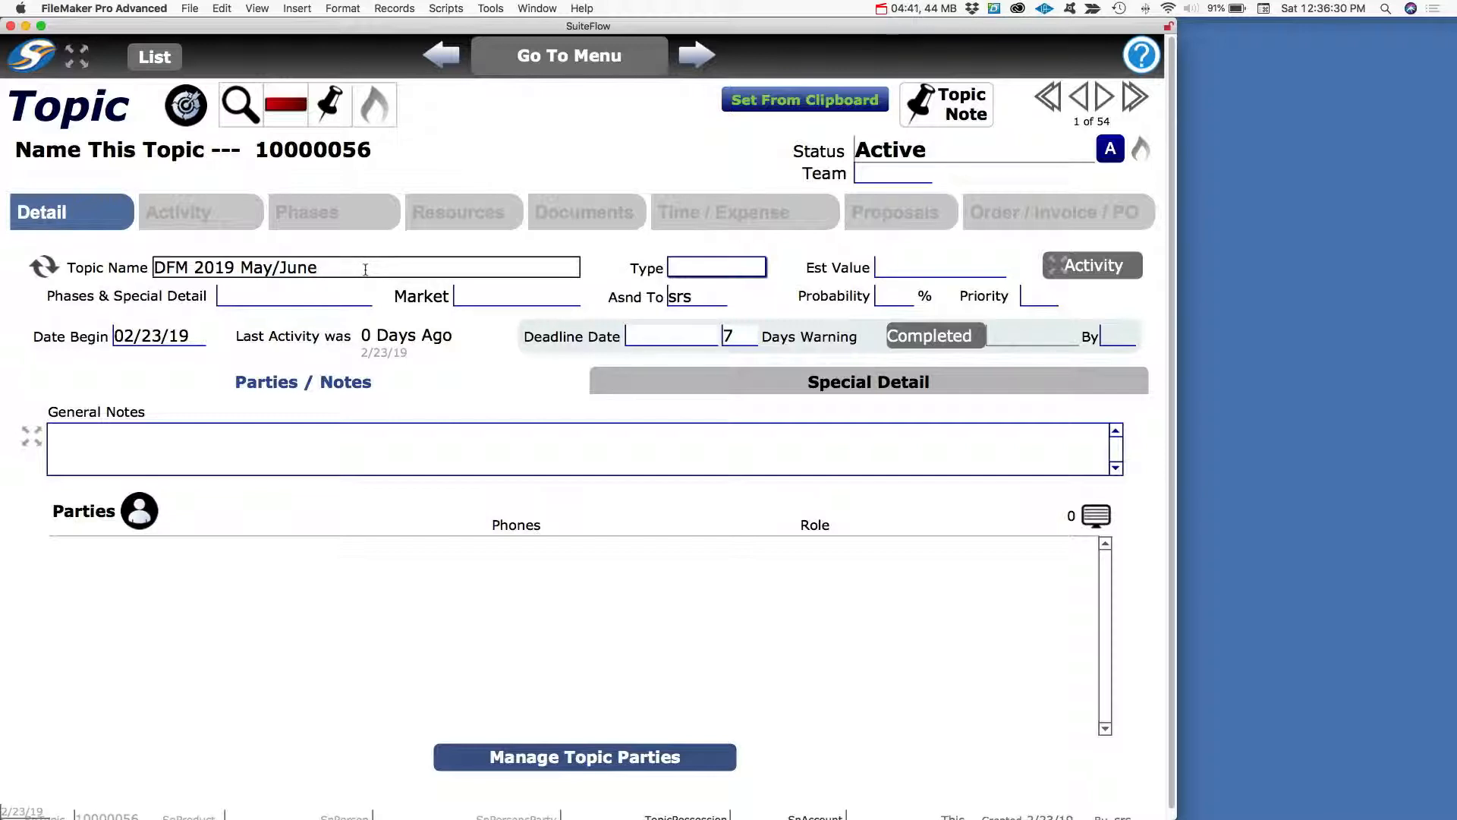
# Set the topic's type to Internal, leaving the market and the phases and special detail blank
pyautogui.click(735, 271)
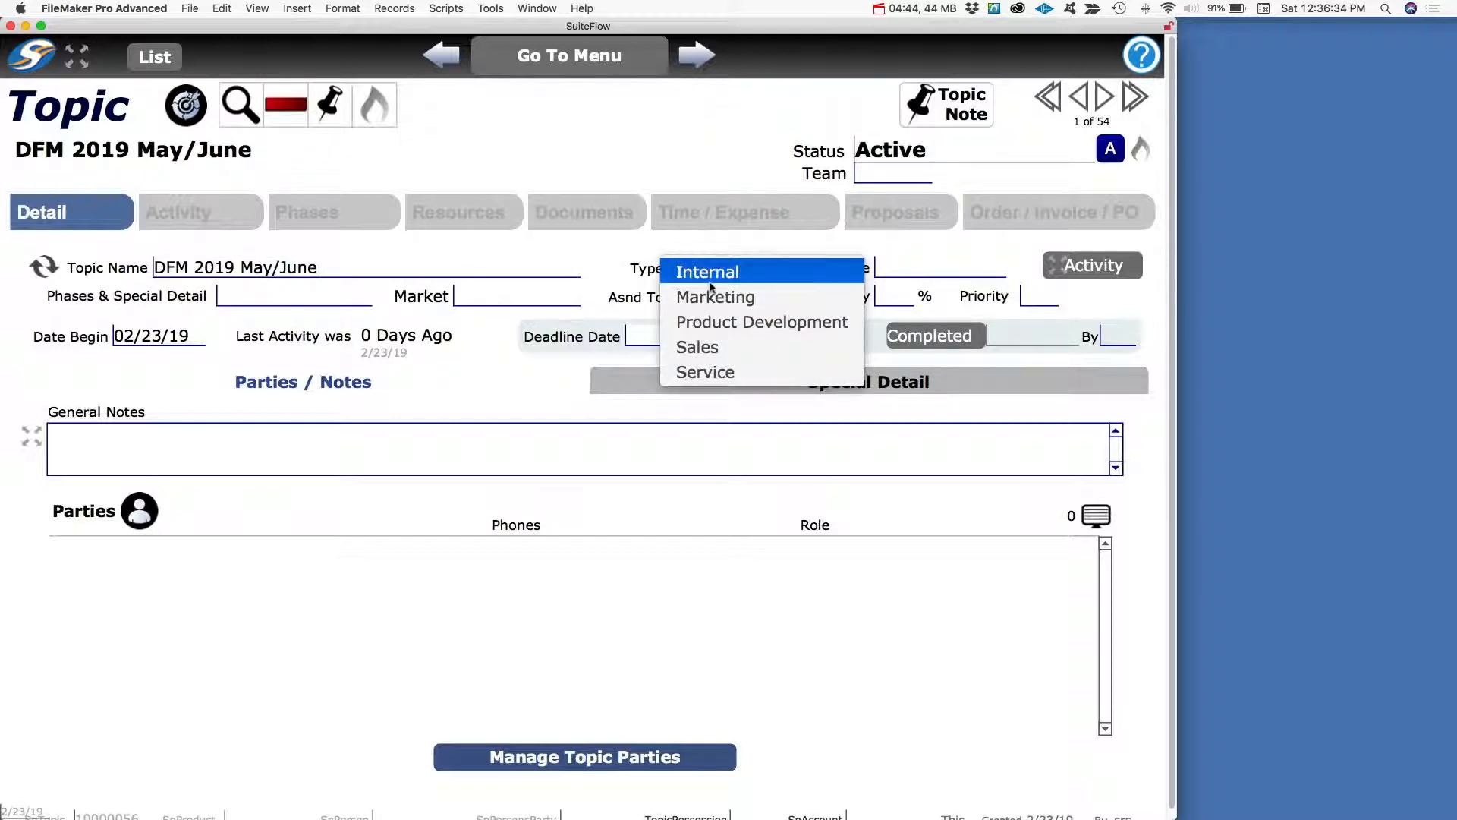
pyautogui.click(722, 279)
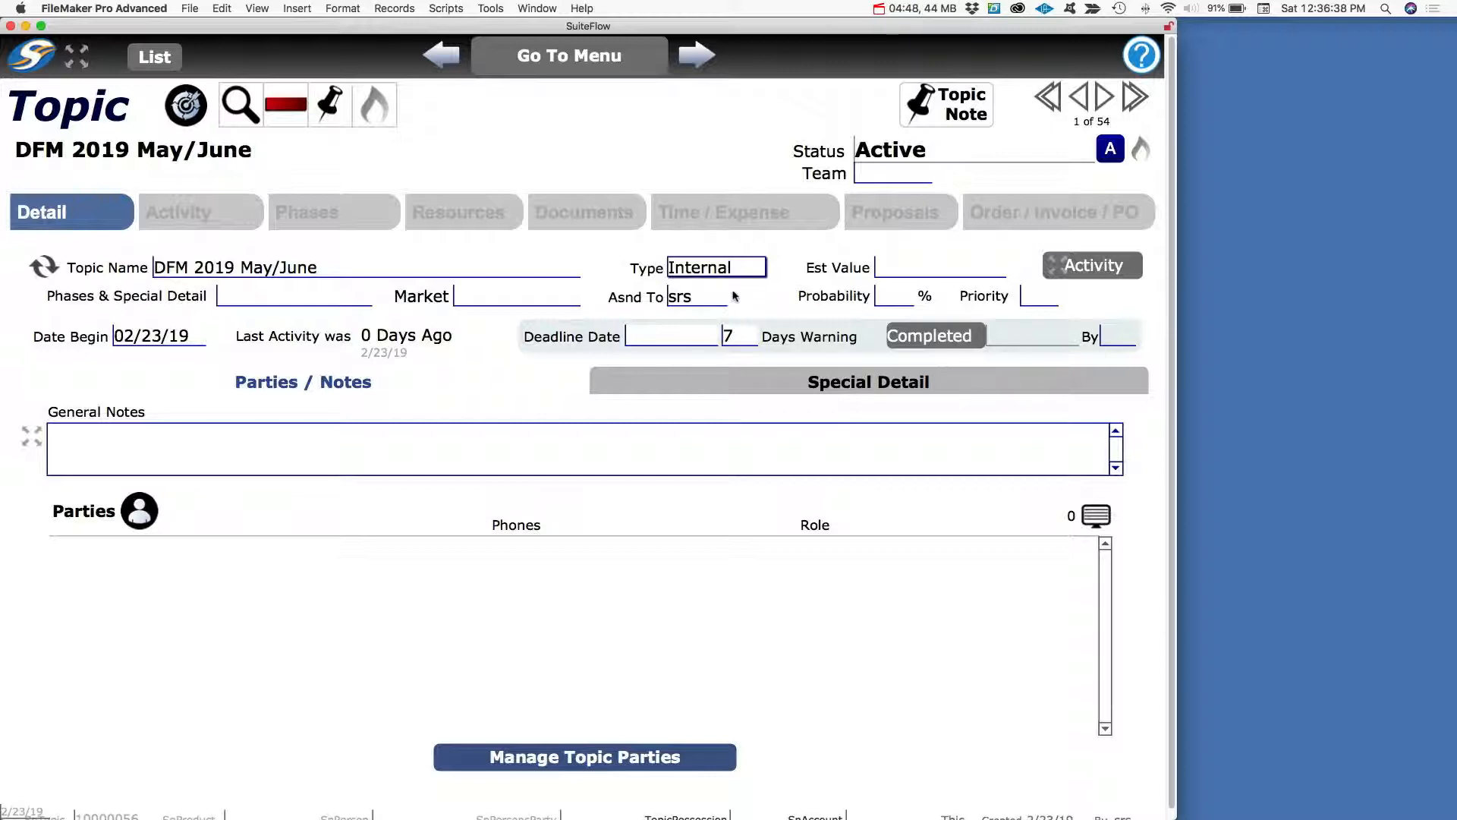
pyautogui.click(519, 298)
pyautogui.click(294, 297)
pyautogui.press('Escape')
pyautogui.click(203, 327)
# Open the topic's party management, find the primary Das Fenster contact by name and add them with the role Client
pyautogui.click(593, 762)
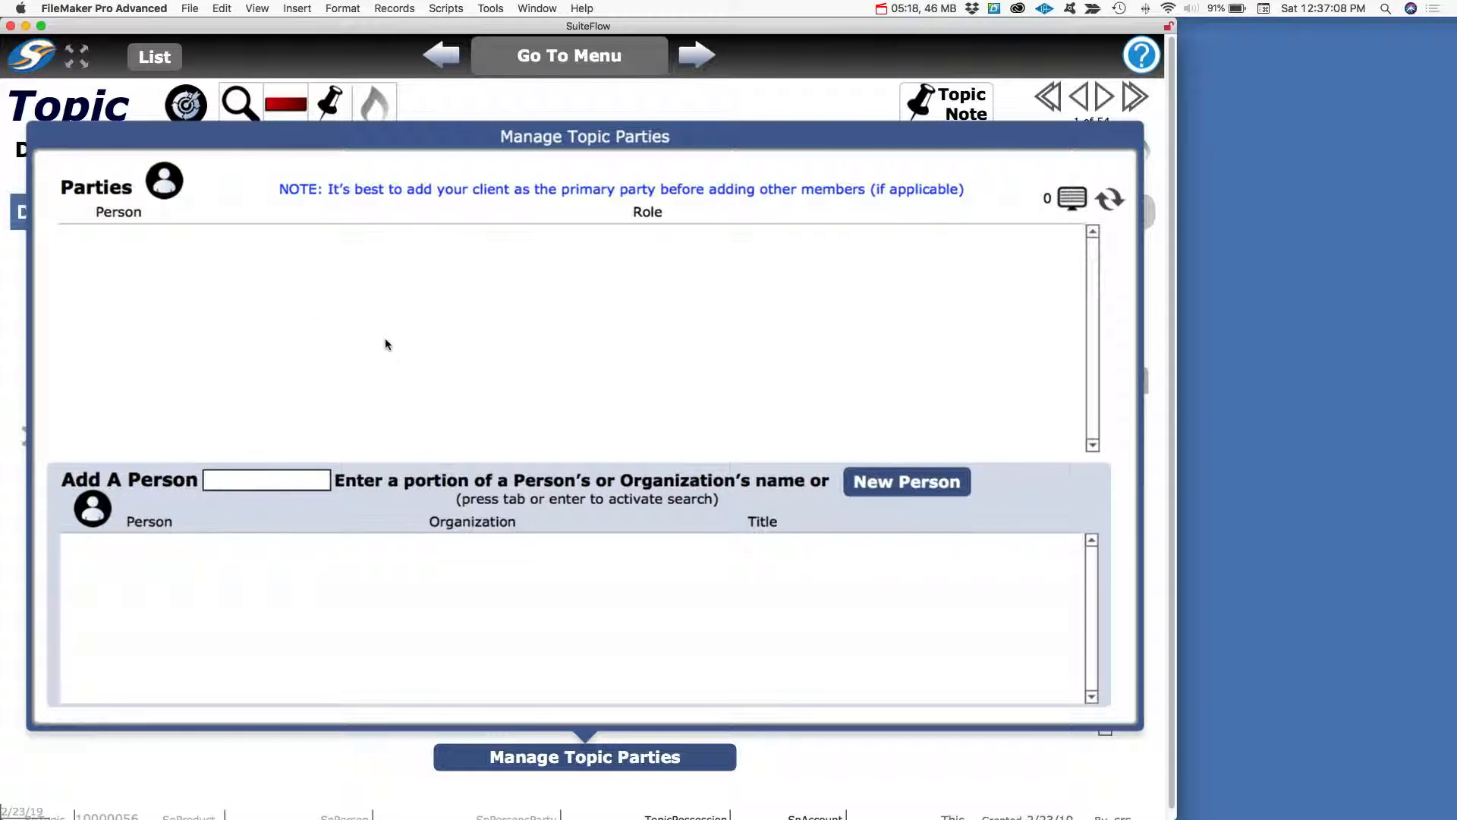
pyautogui.write('alex')
pyautogui.press('Return')
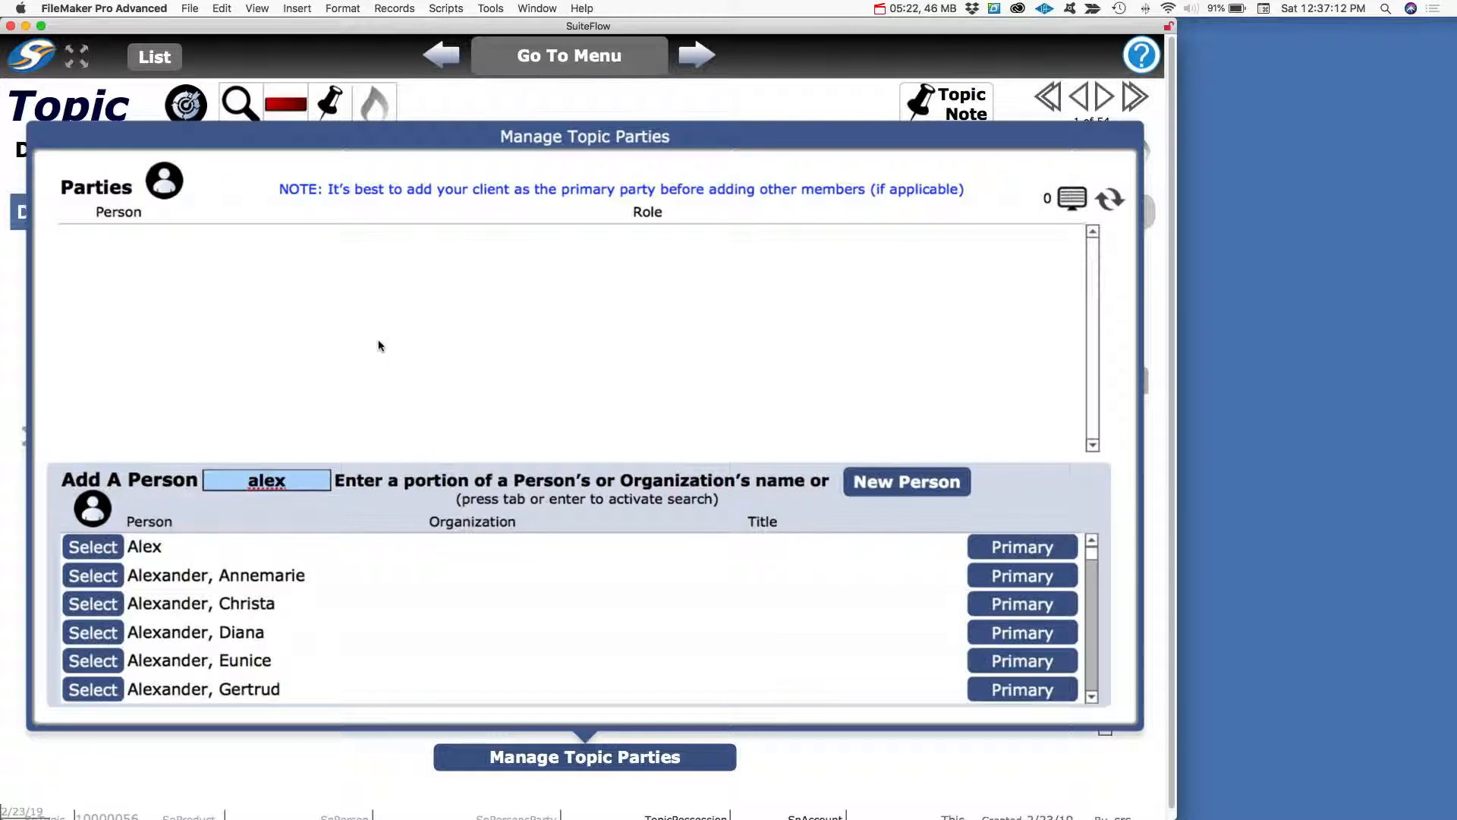
pyautogui.scroll(-1, 327, 410)
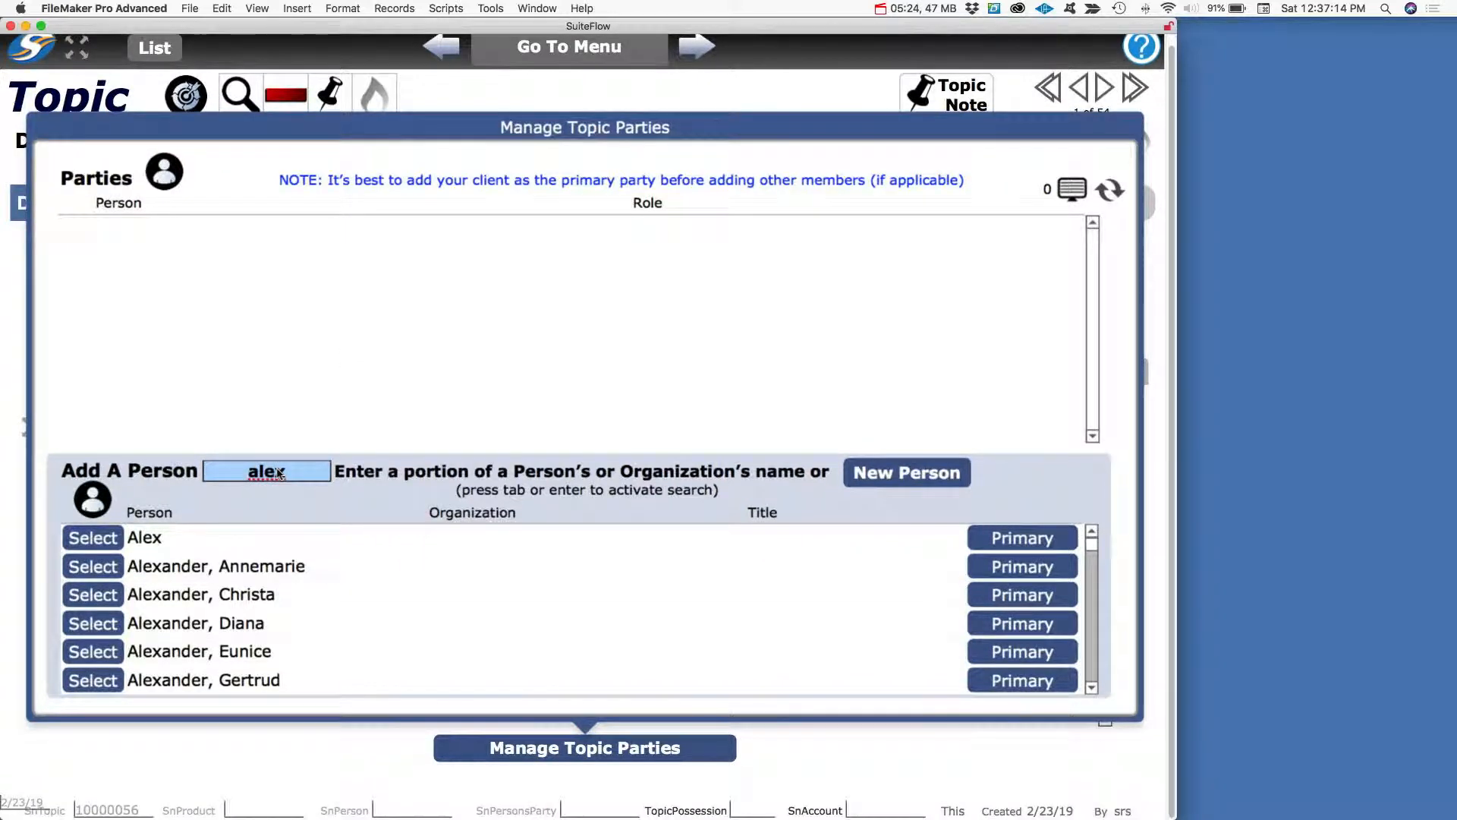
pyautogui.write('mar')
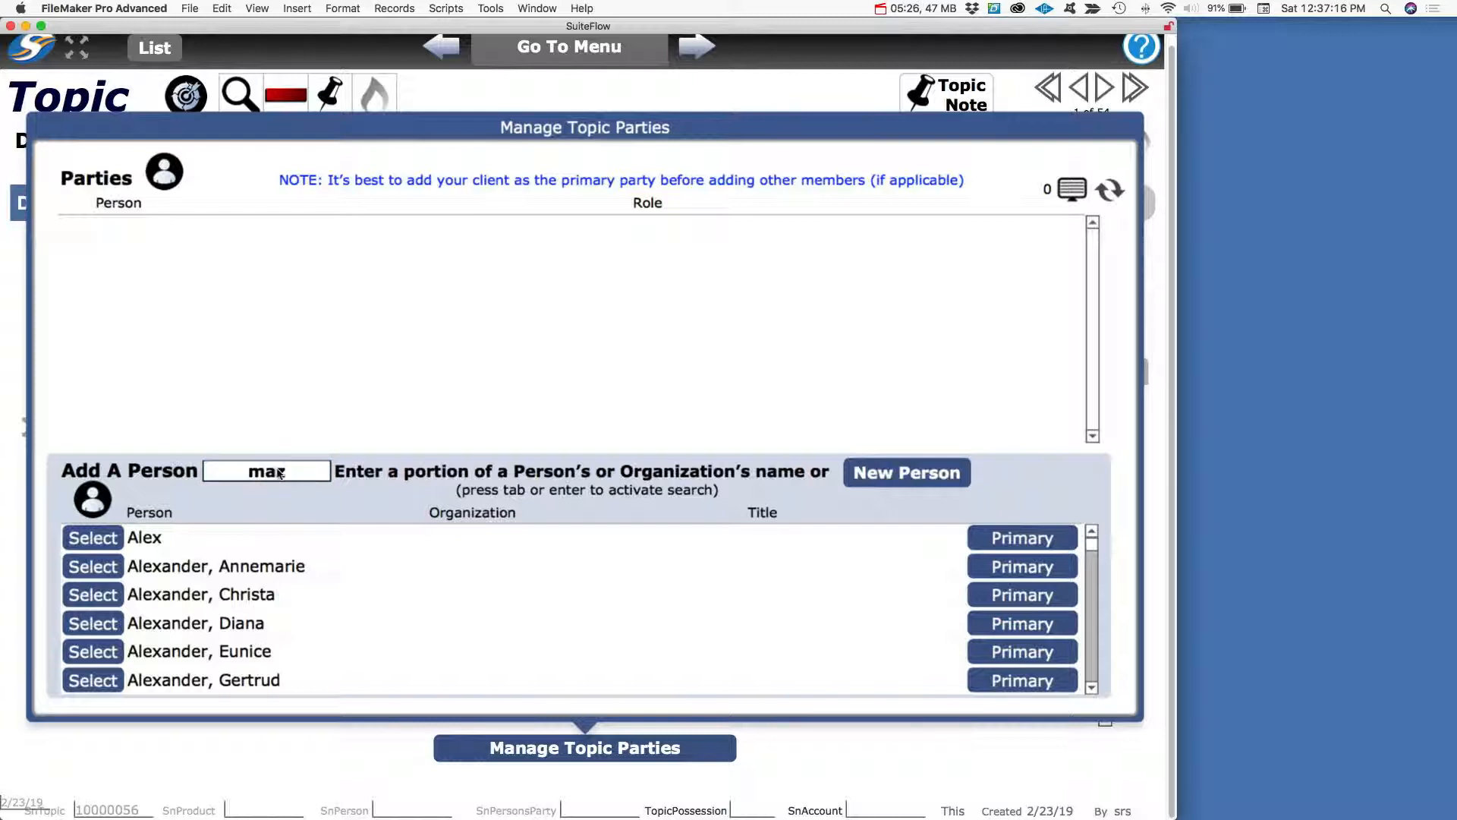
pyautogui.write('ei')
pyautogui.press('Return')
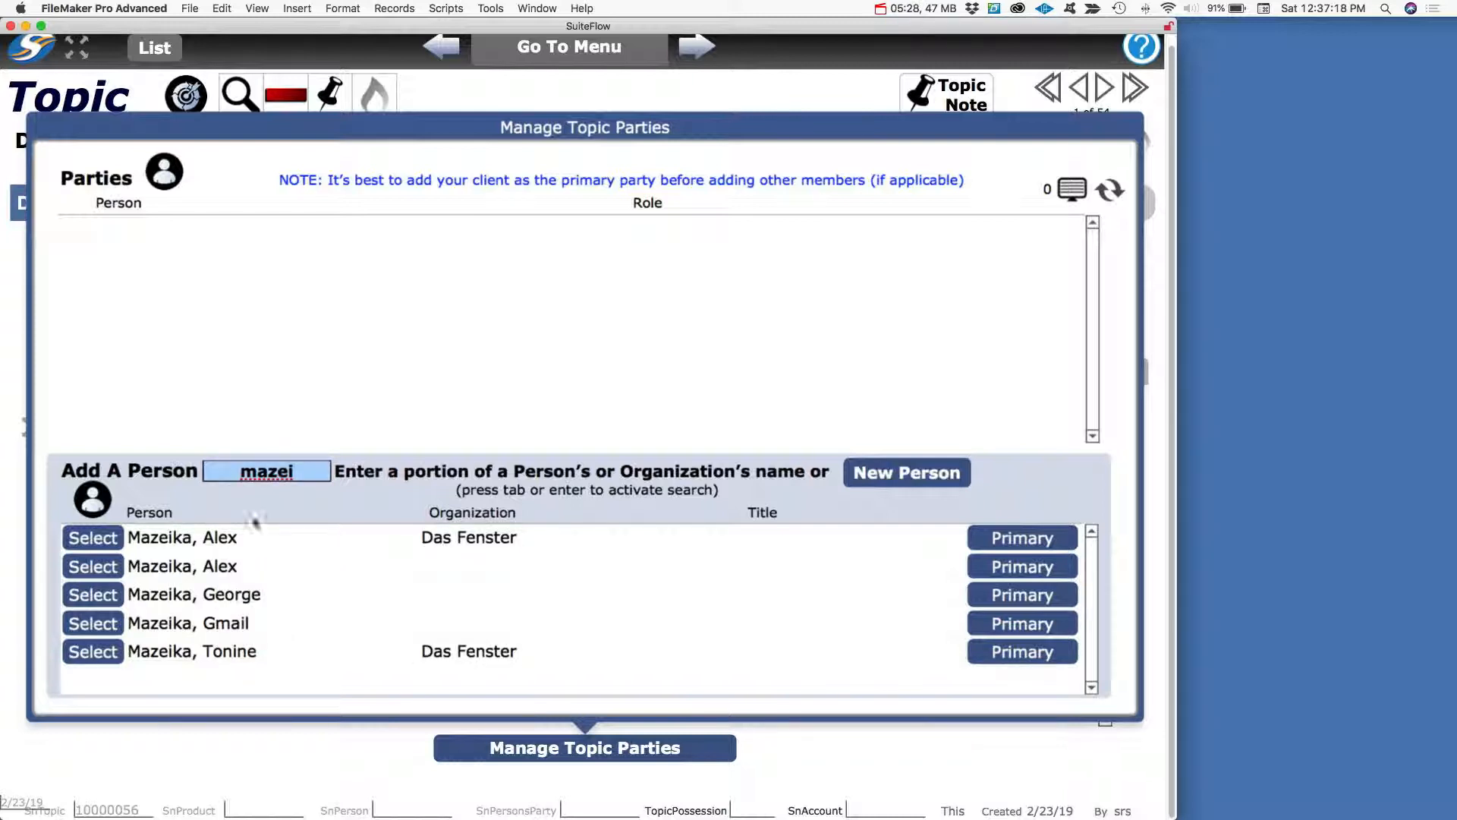
pyautogui.click(91, 539)
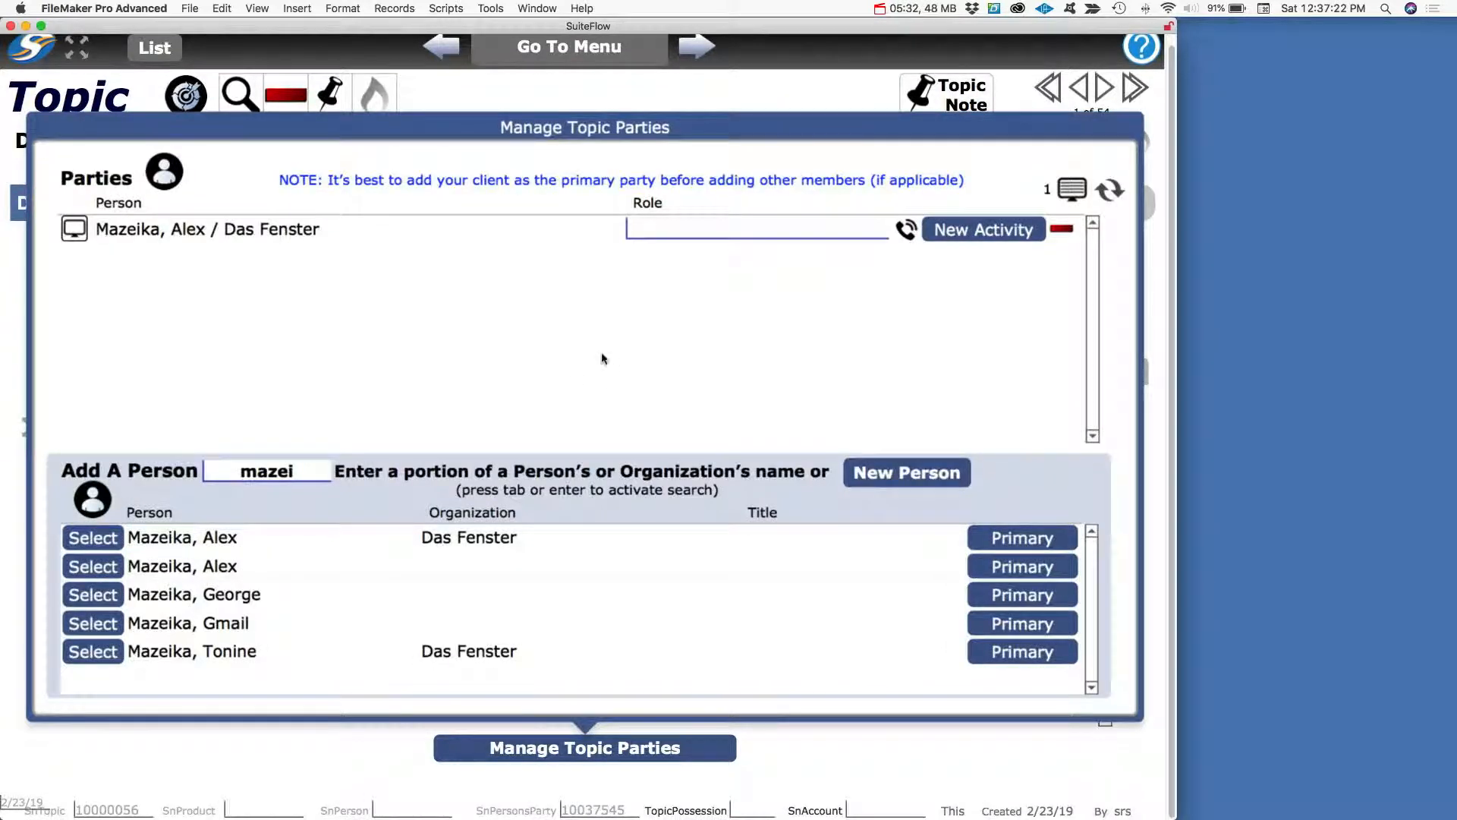
pyautogui.click(679, 232)
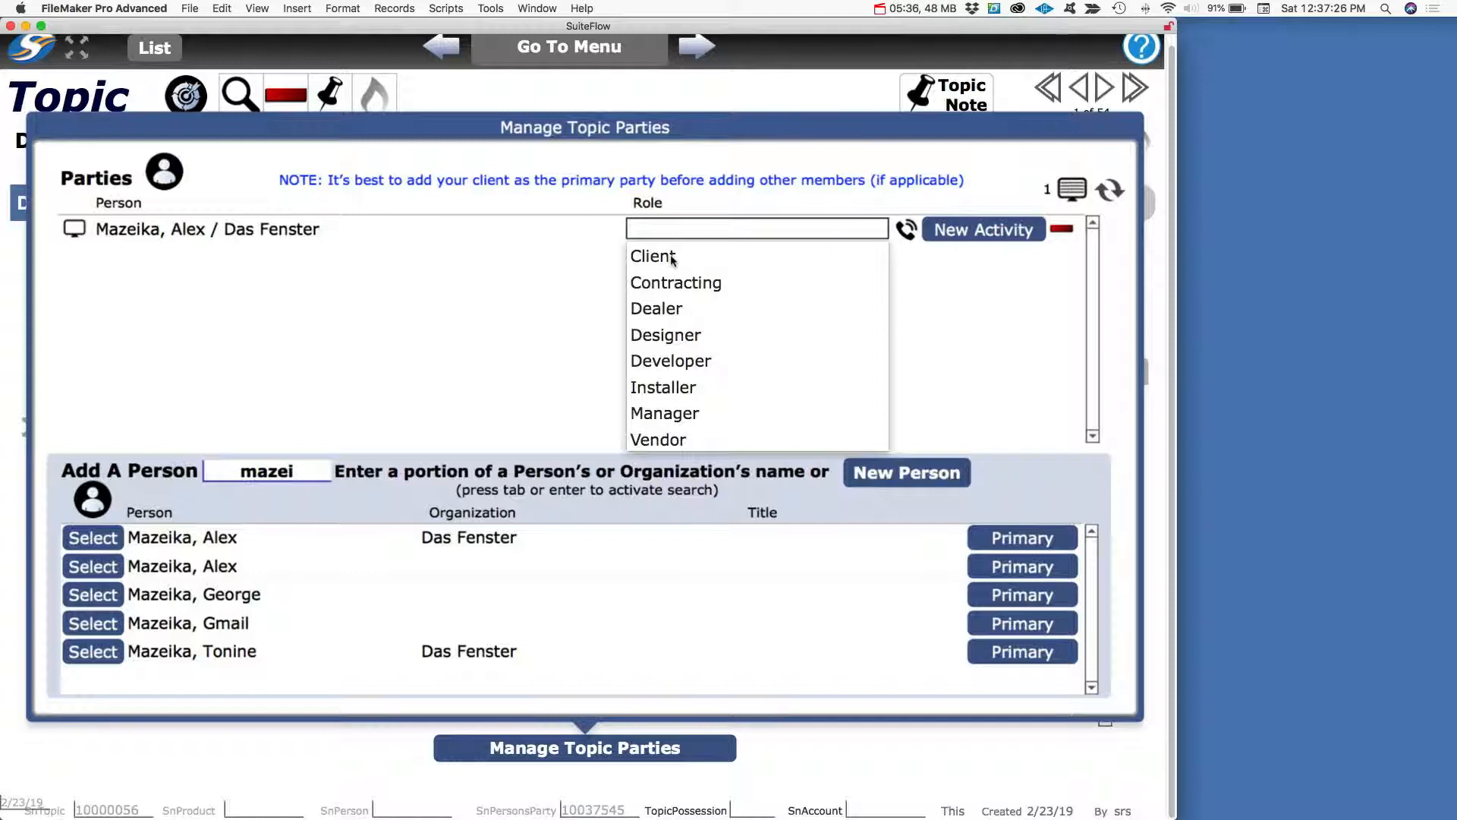
pyautogui.click(672, 256)
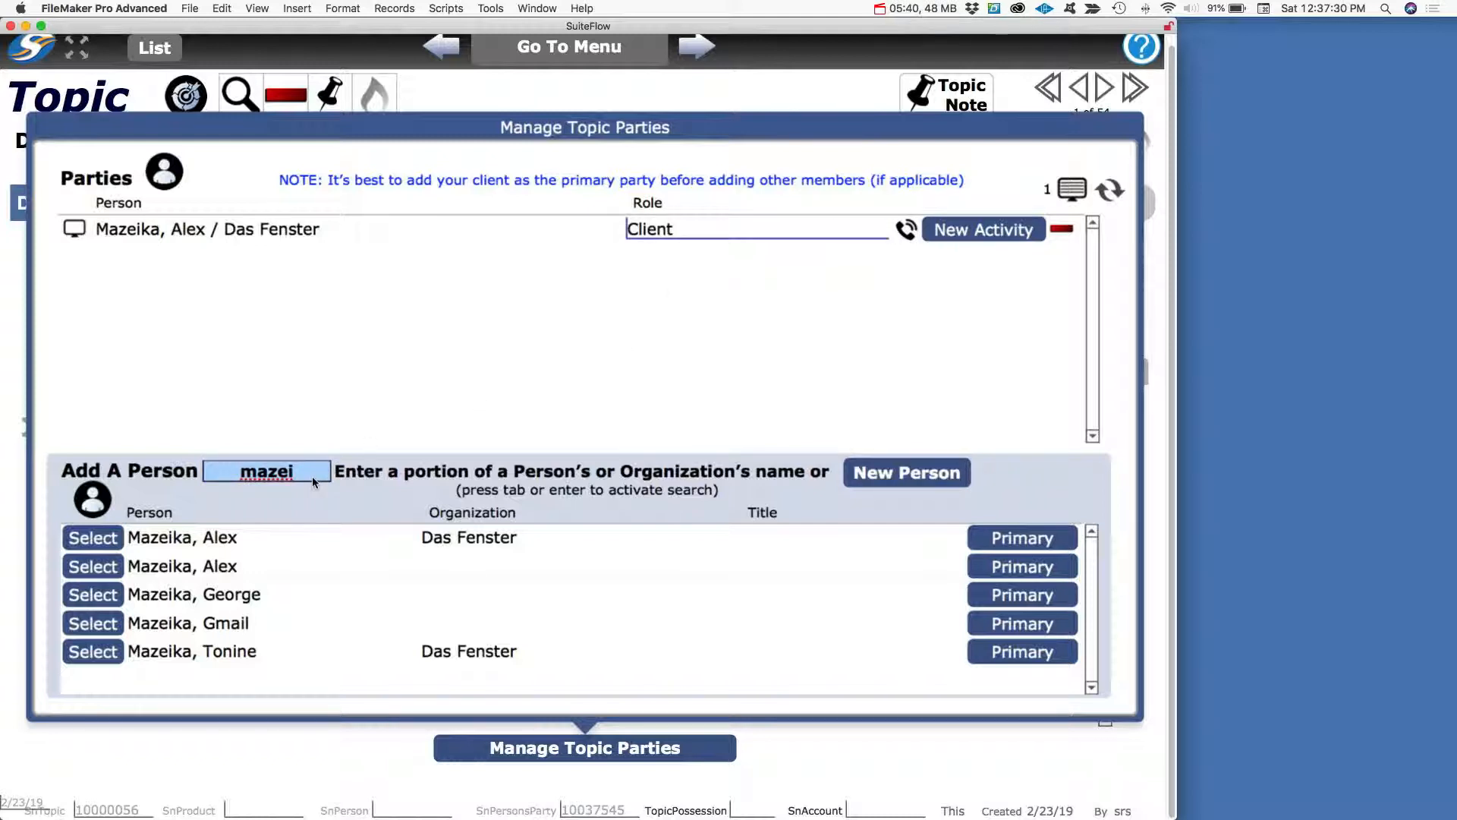
# Search by last name and add the SuiteFlow Software, Inc. contact as a topic party
pyautogui.write('shiver')
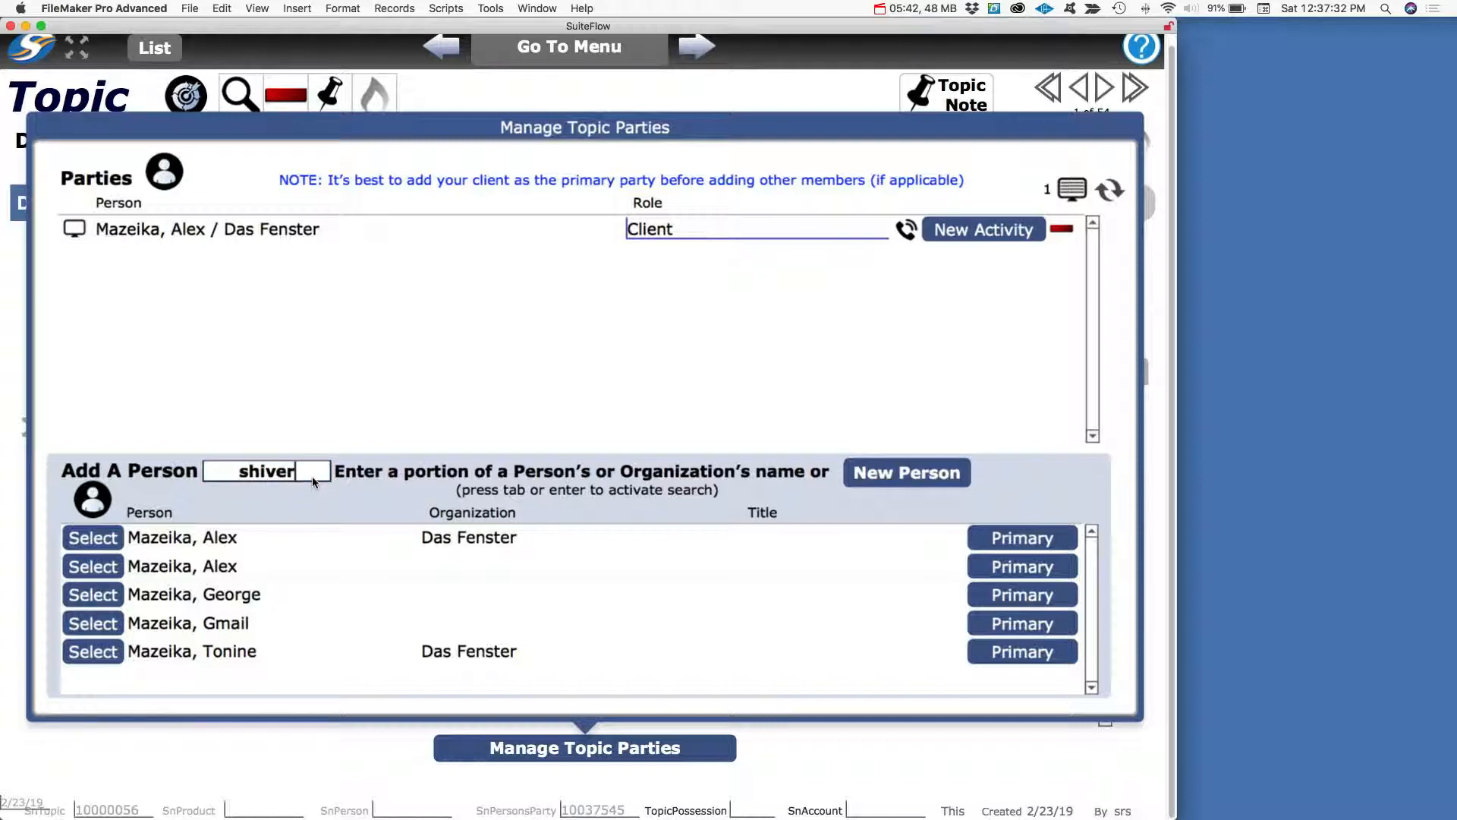
pyautogui.press('Tab')
pyautogui.click(113, 569)
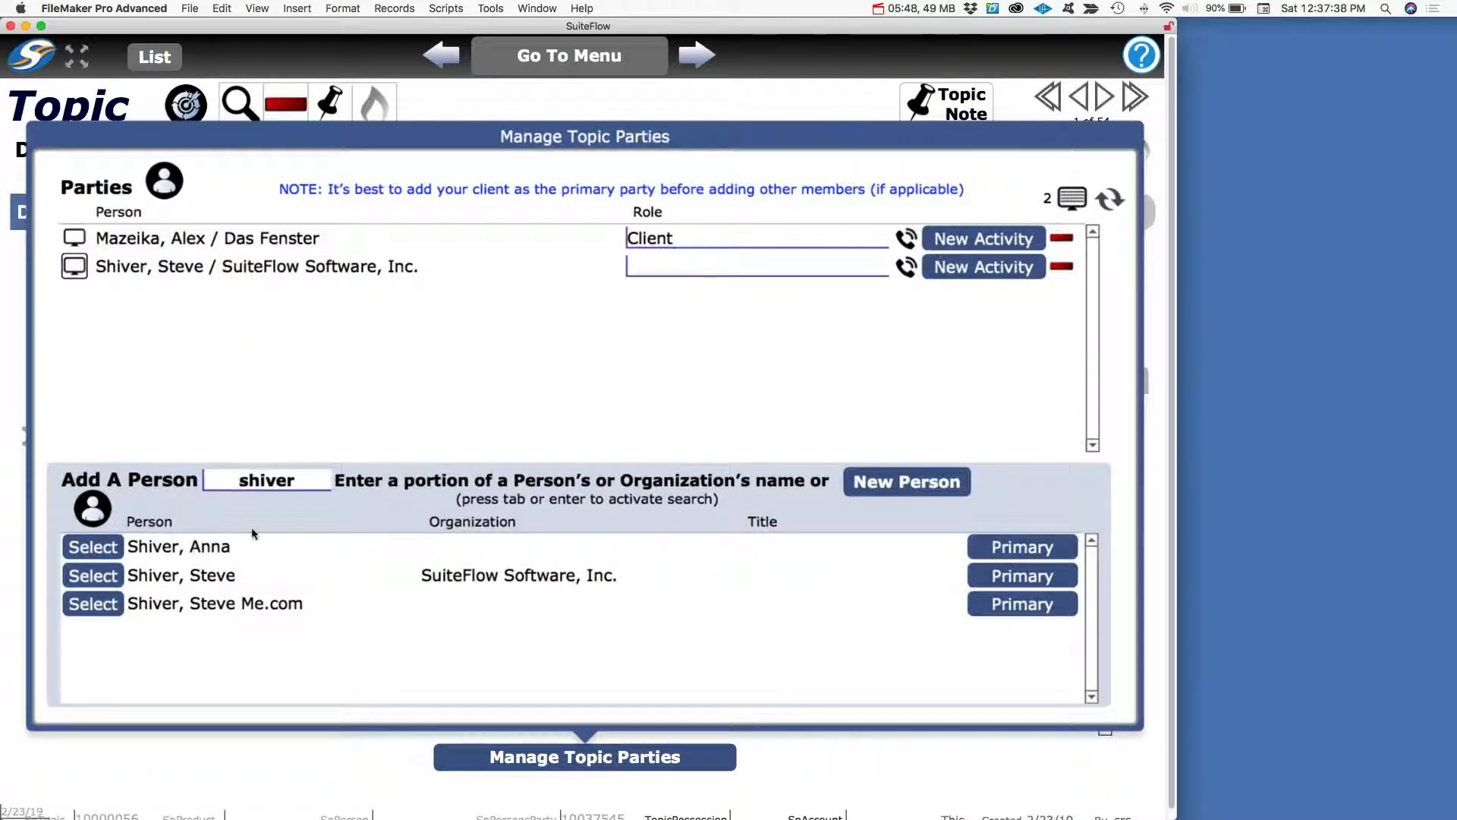
# Search by first name and add the second Das Fenster contact as the third topic party
pyautogui.click(279, 481)
pyautogui.write('tong')
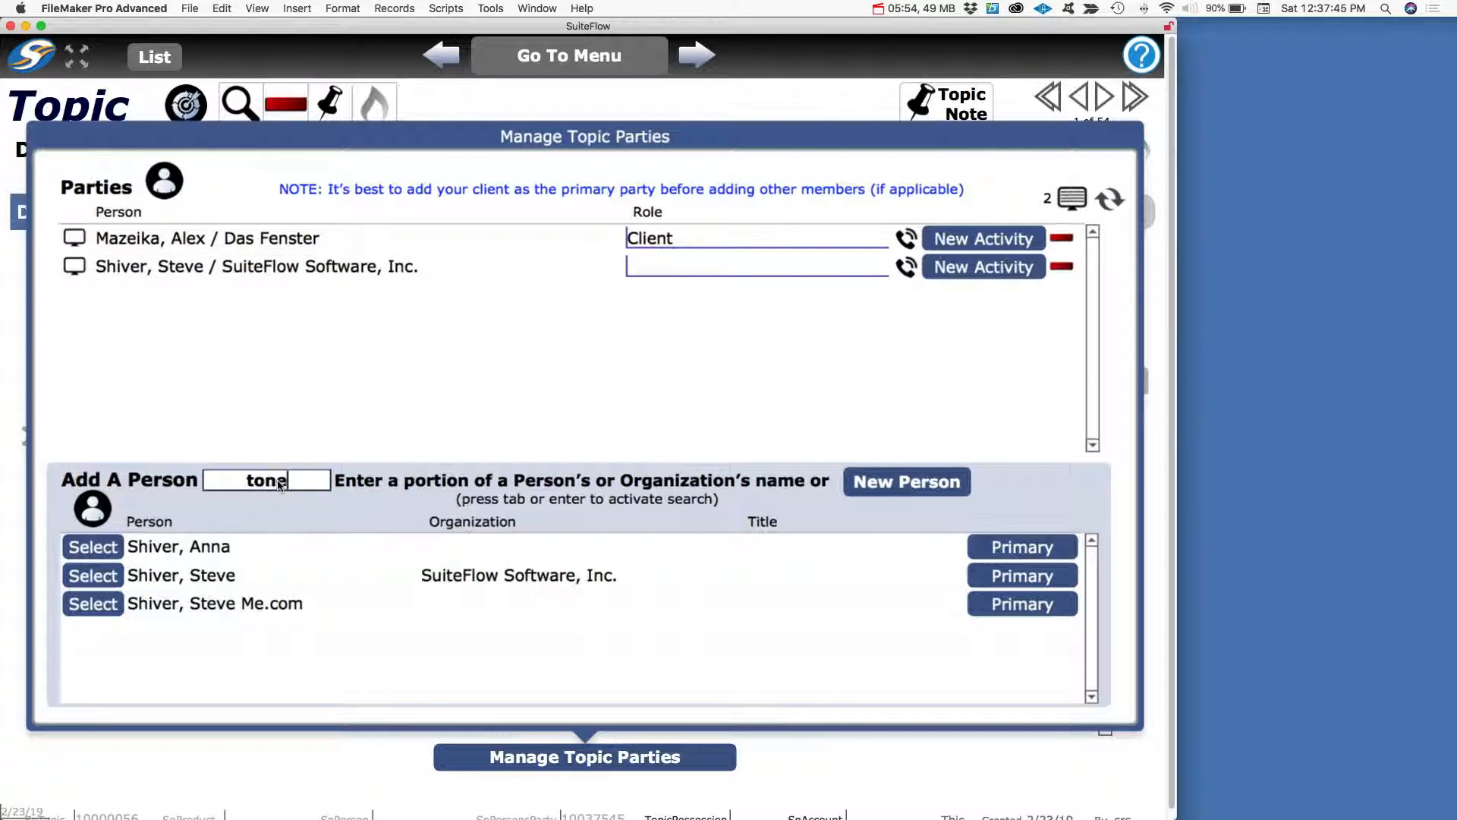
pyautogui.press('BackSpace')
pyautogui.write('ine')
pyautogui.press('Tab')
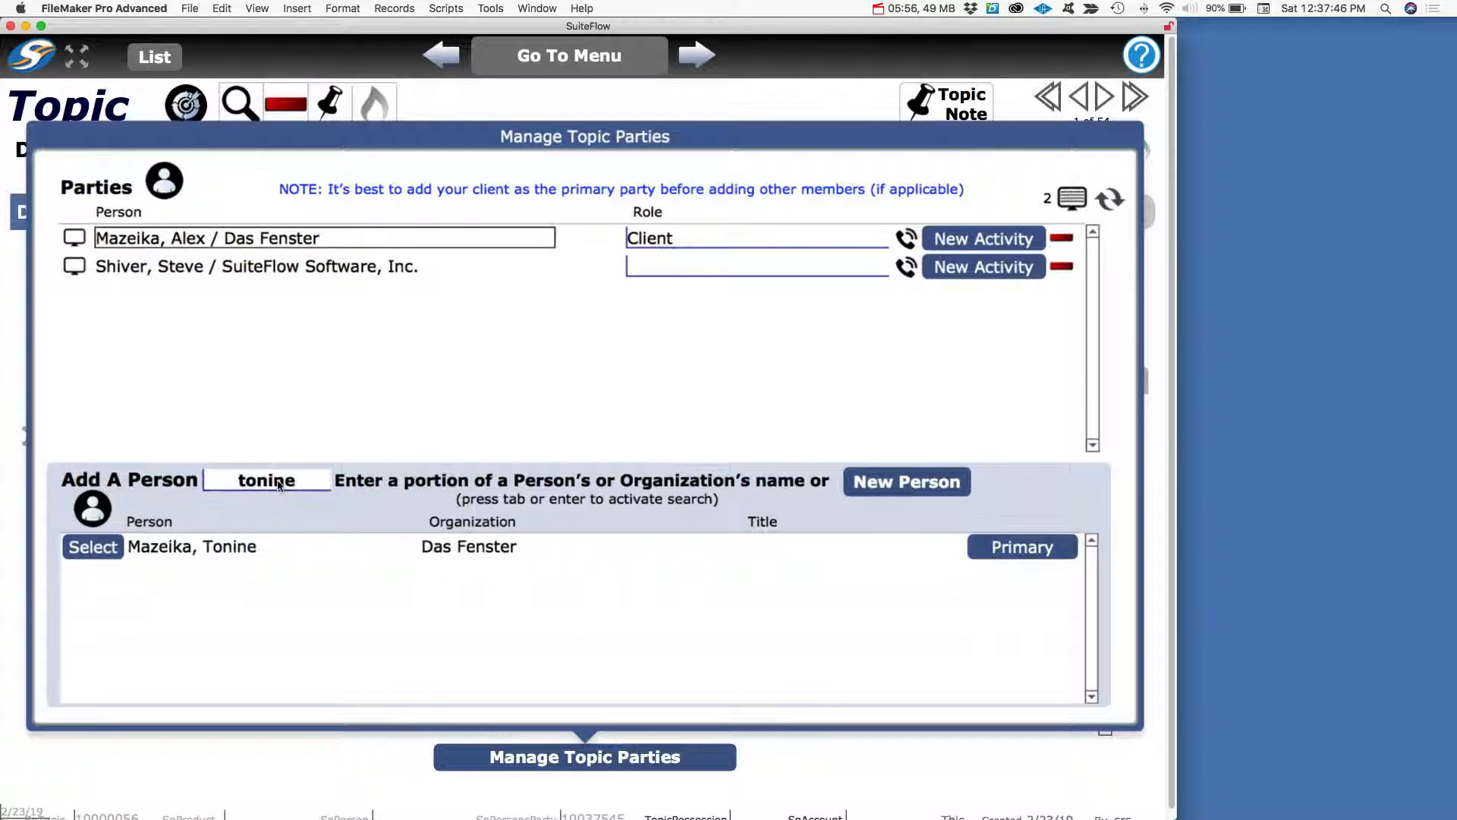
pyautogui.click(91, 548)
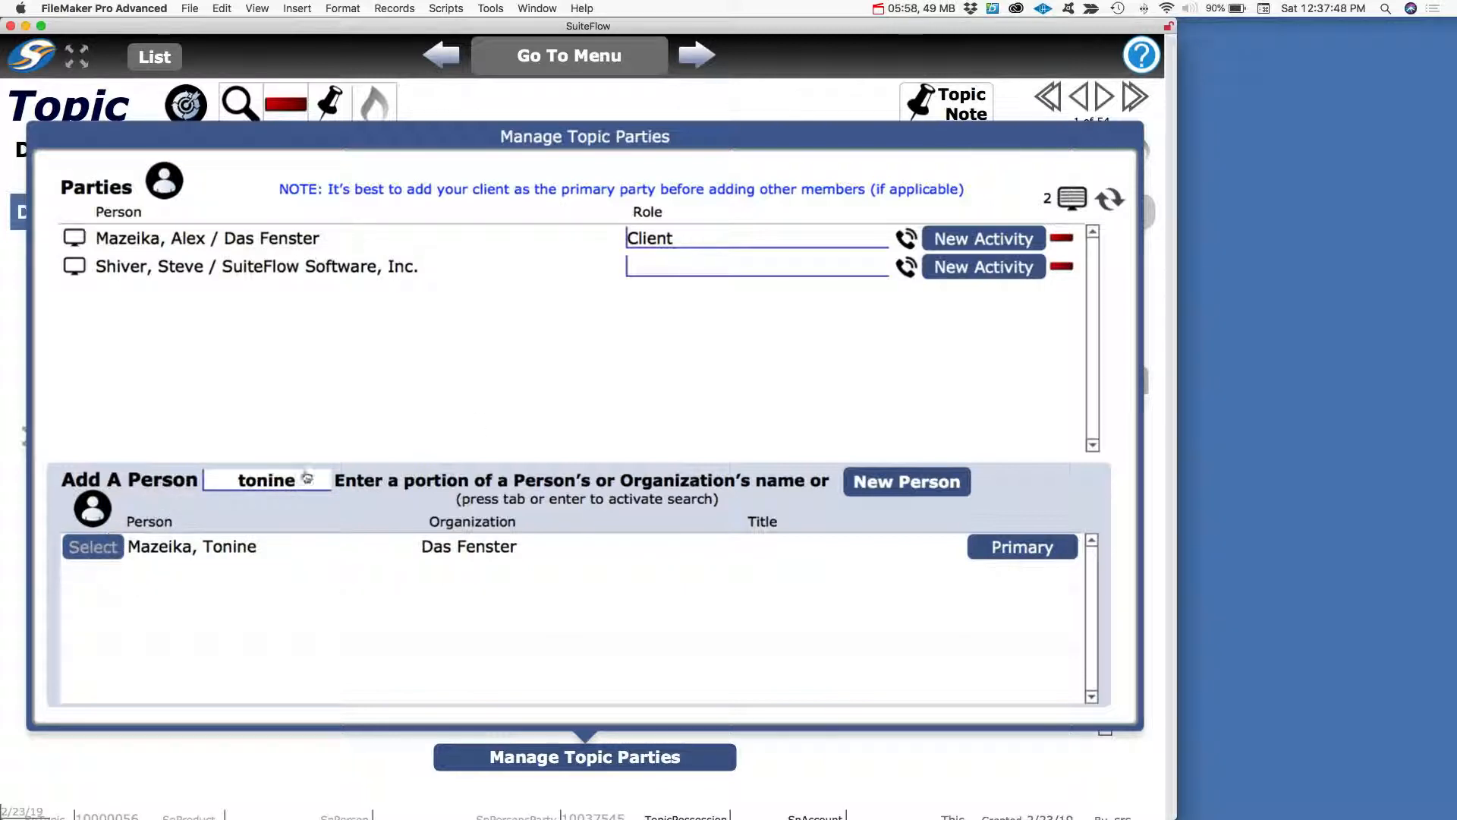
# Set the SuiteFlow Software contact's role to Developer and the second Das Fenster contact's role to Client
pyautogui.click(691, 265)
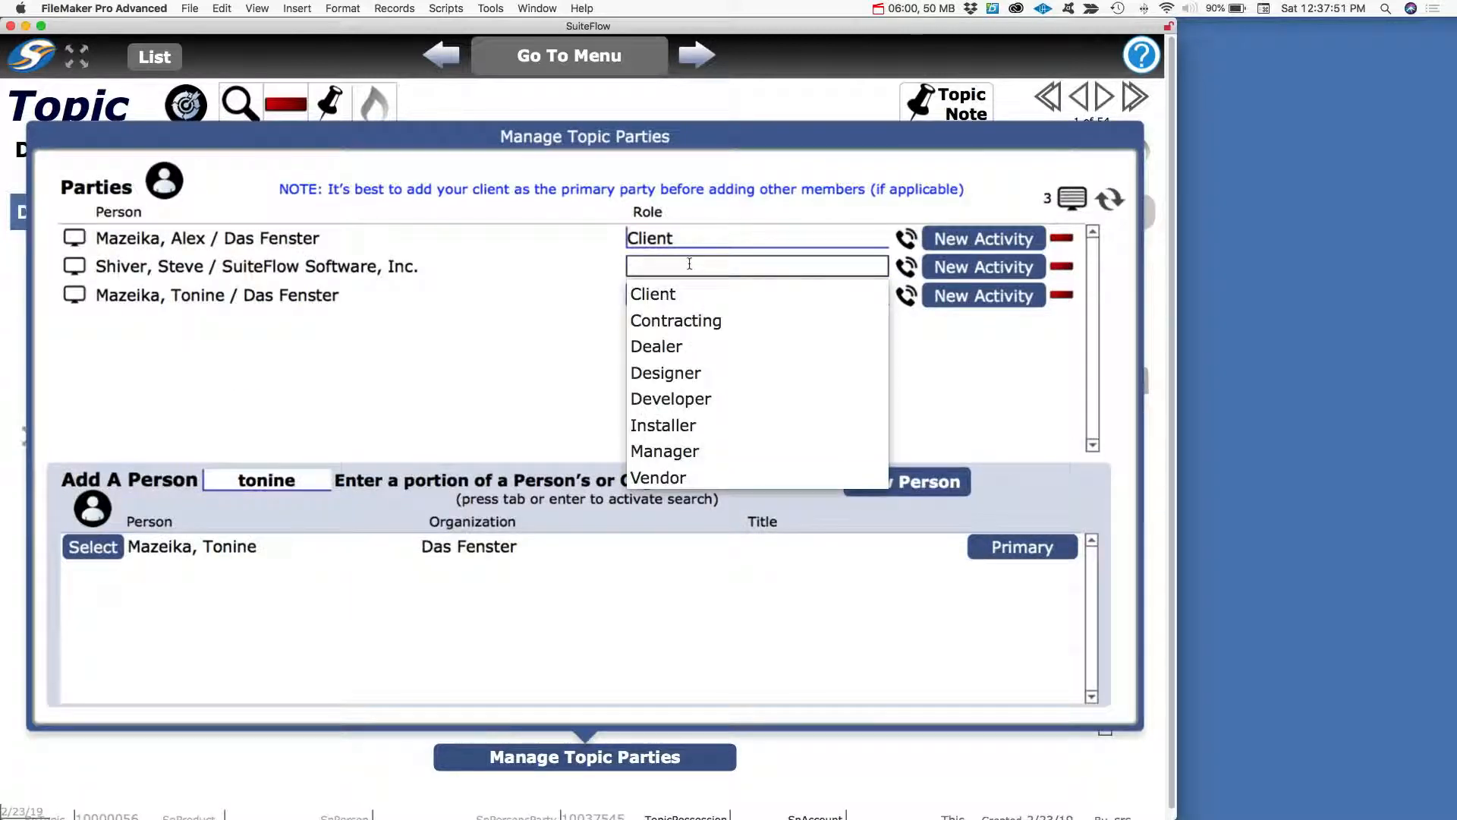
pyautogui.click(685, 399)
pyautogui.click(674, 300)
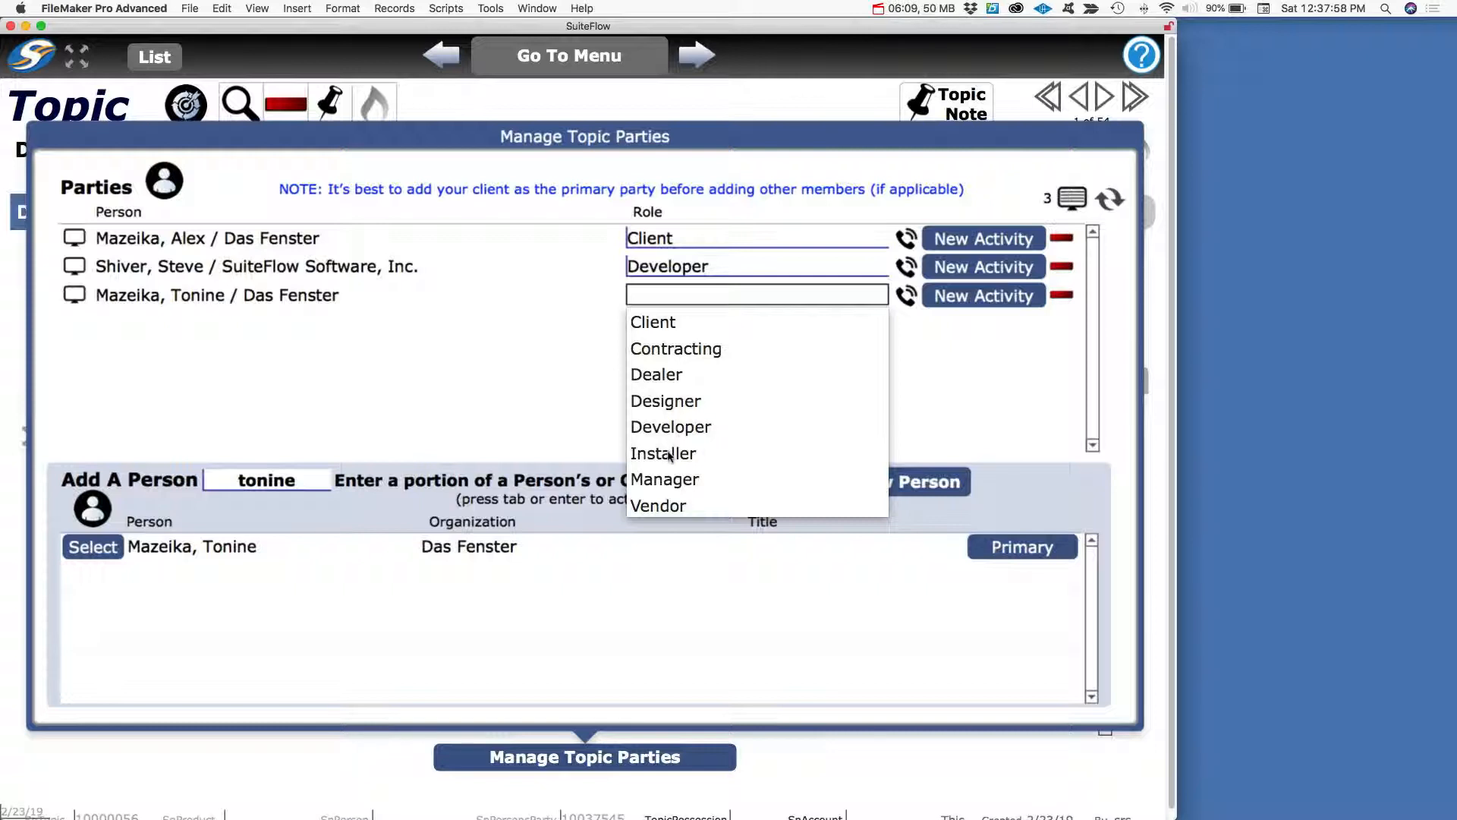
pyautogui.click(666, 311)
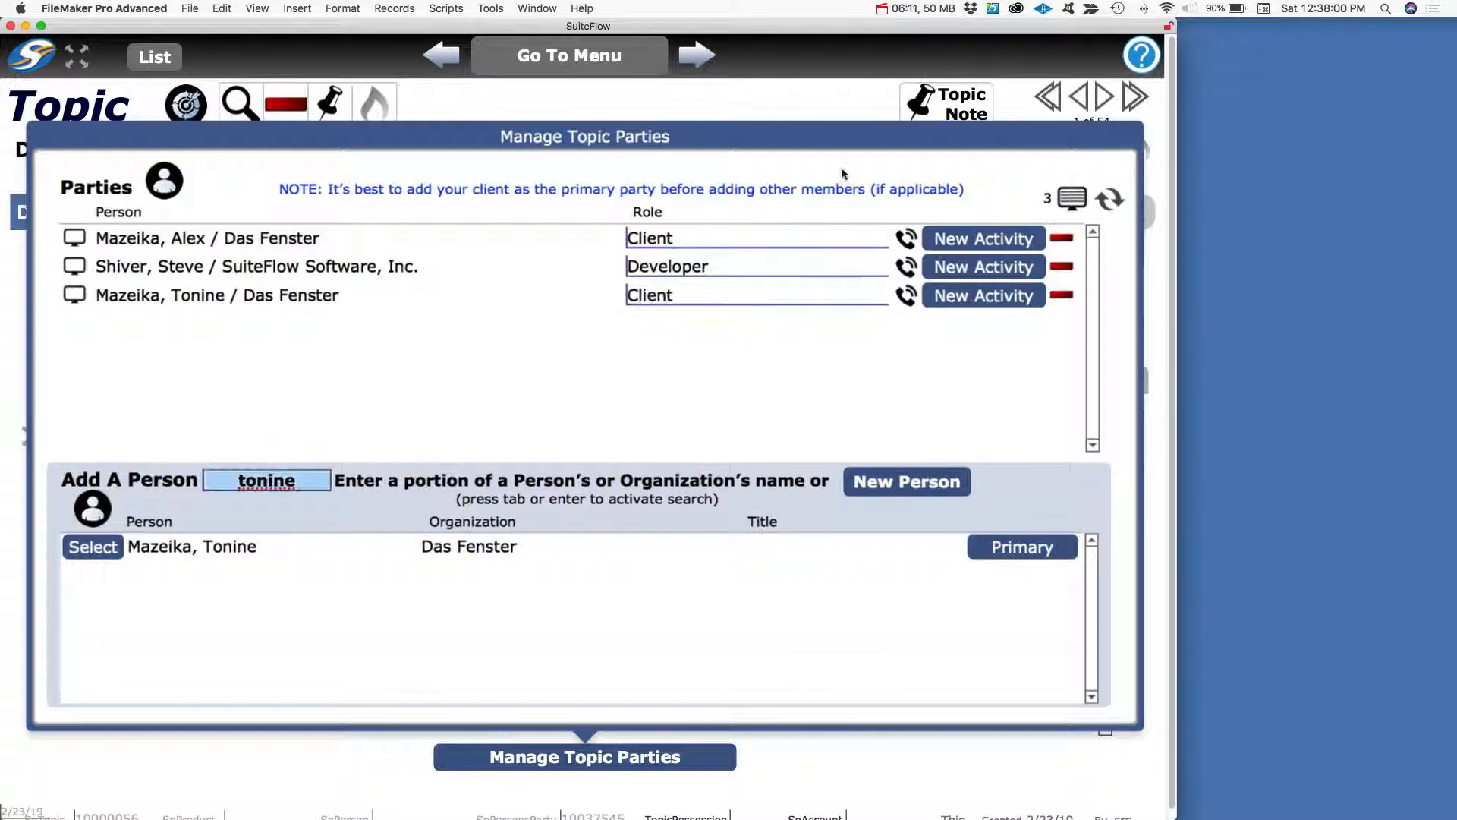
# Check the role options available for the primary topic party and close the topic's party management
pyautogui.click(699, 241)
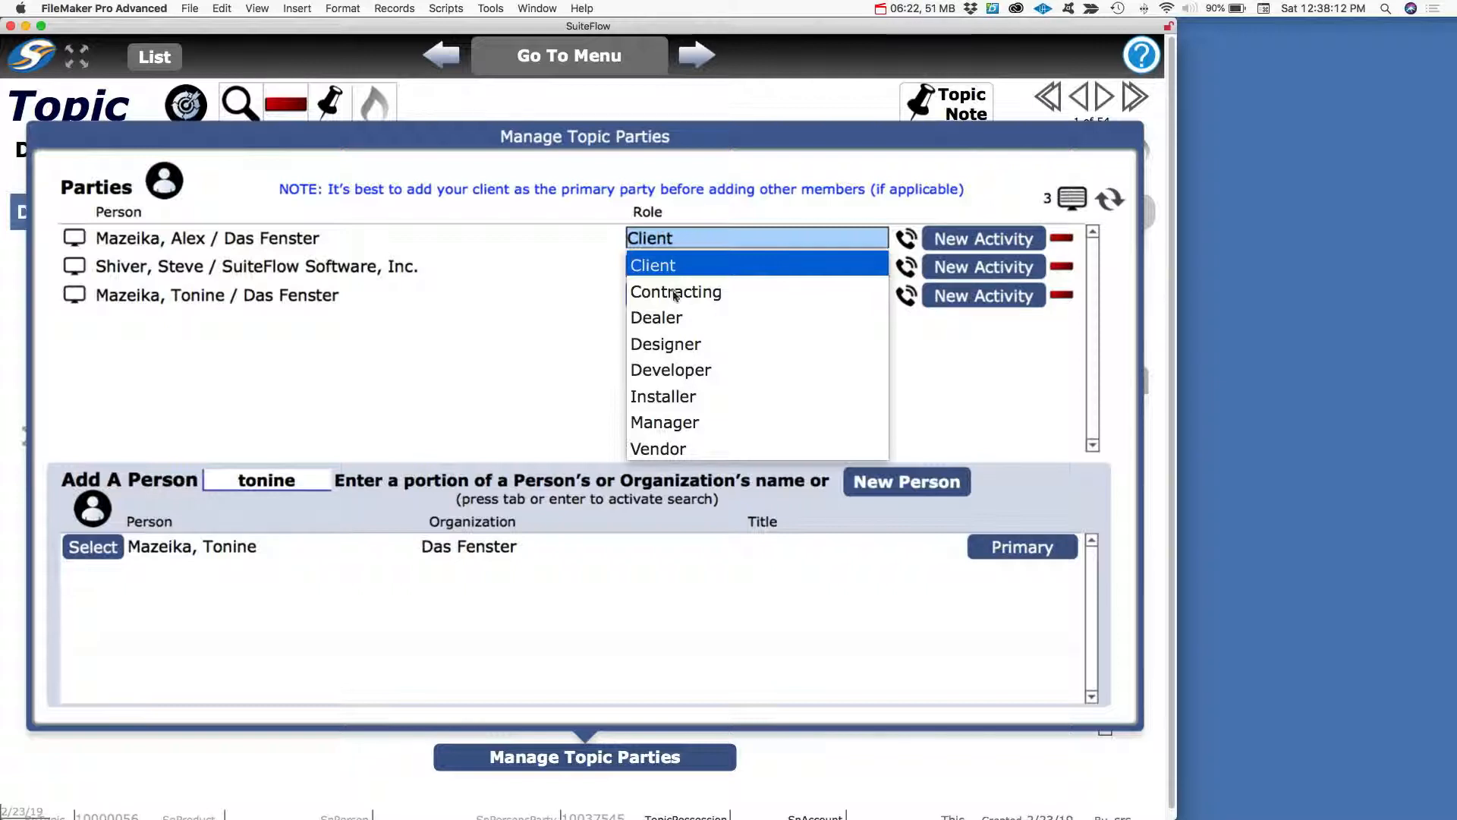
pyautogui.click(683, 369)
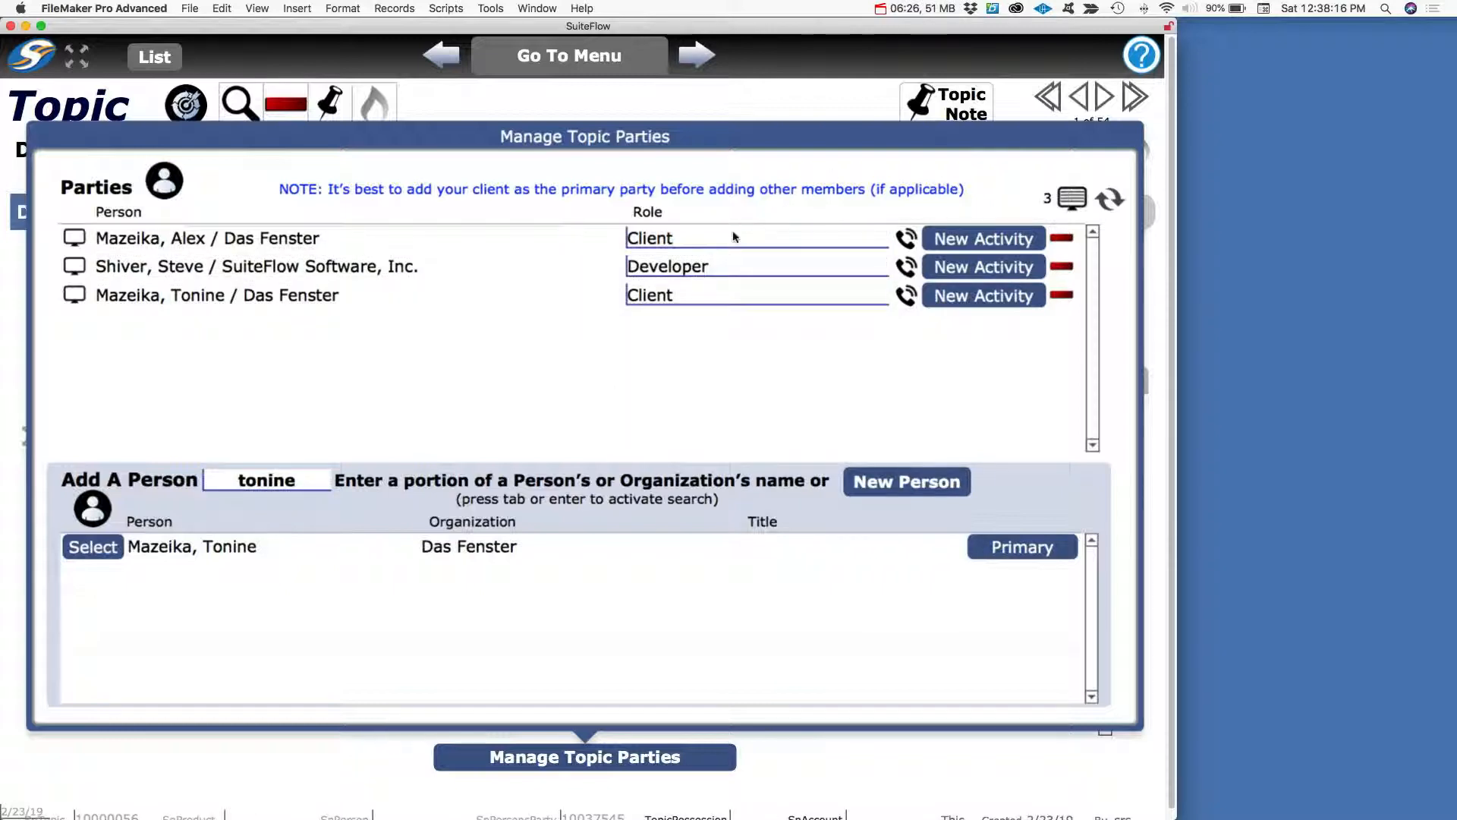
pyautogui.click(610, 759)
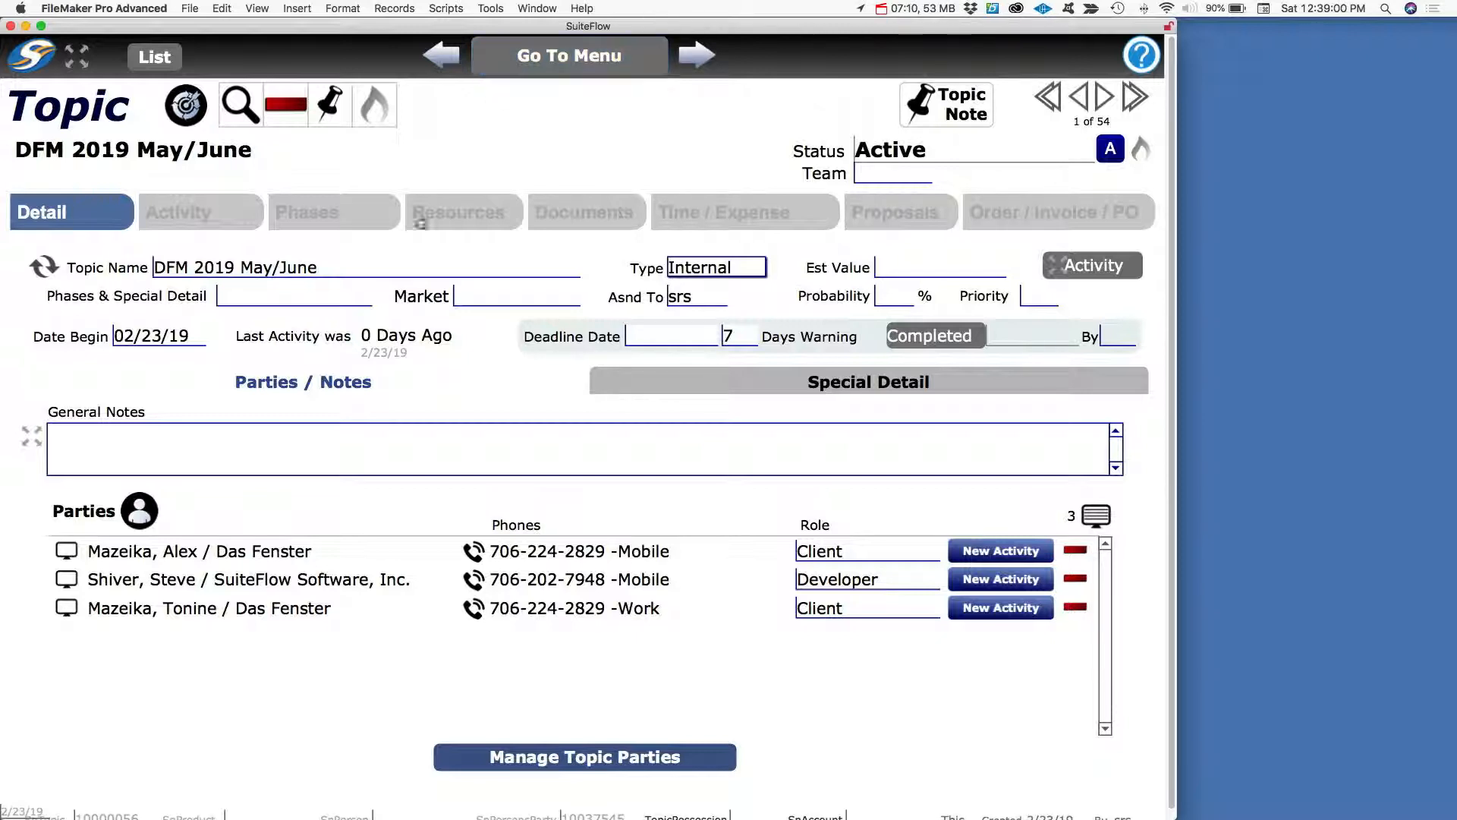
# Go to the phase master sets and open the Magazine Production set
pyautogui.click(545, 57)
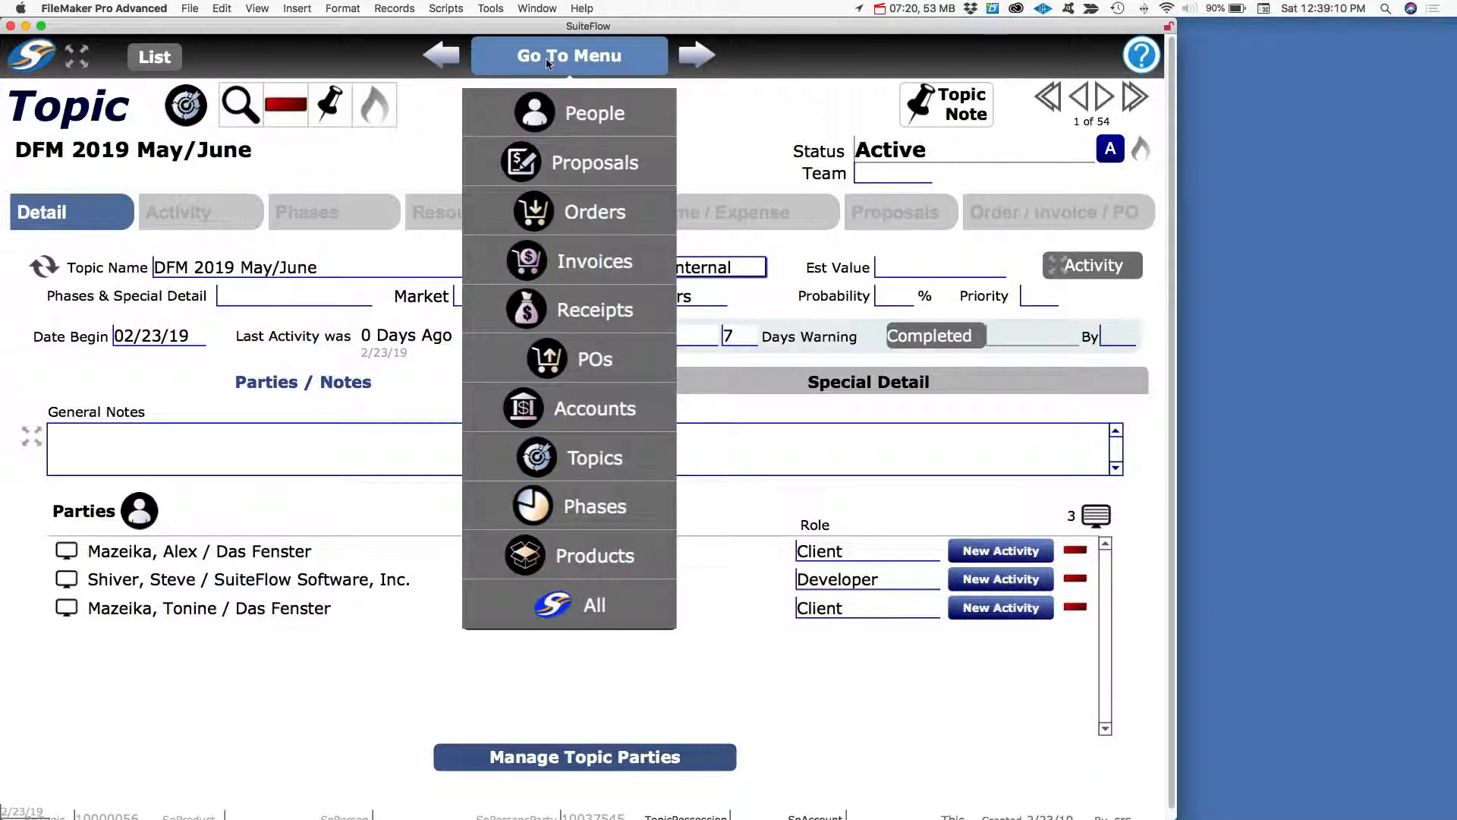
pyautogui.click(577, 604)
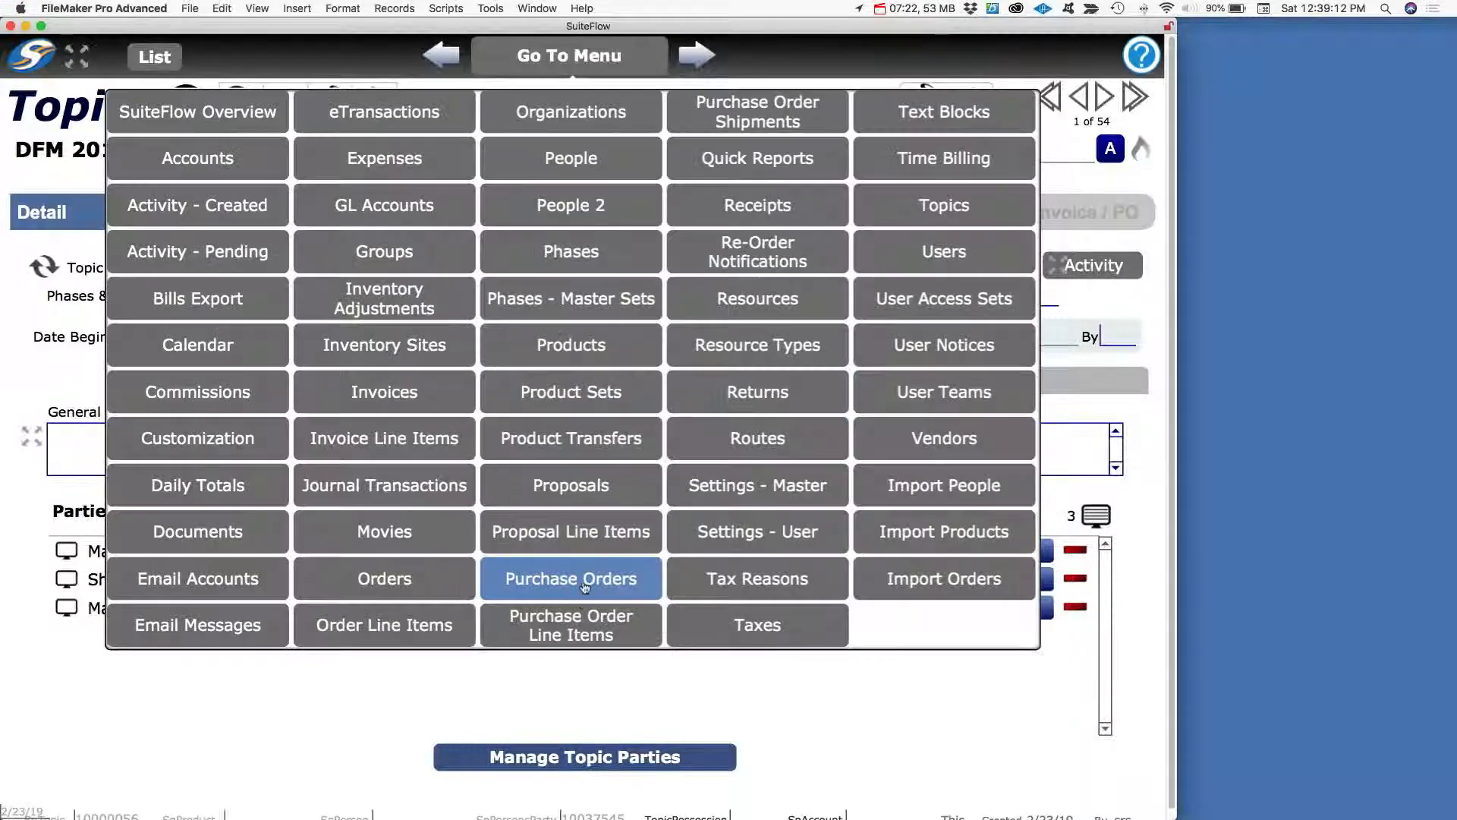
pyautogui.click(536, 310)
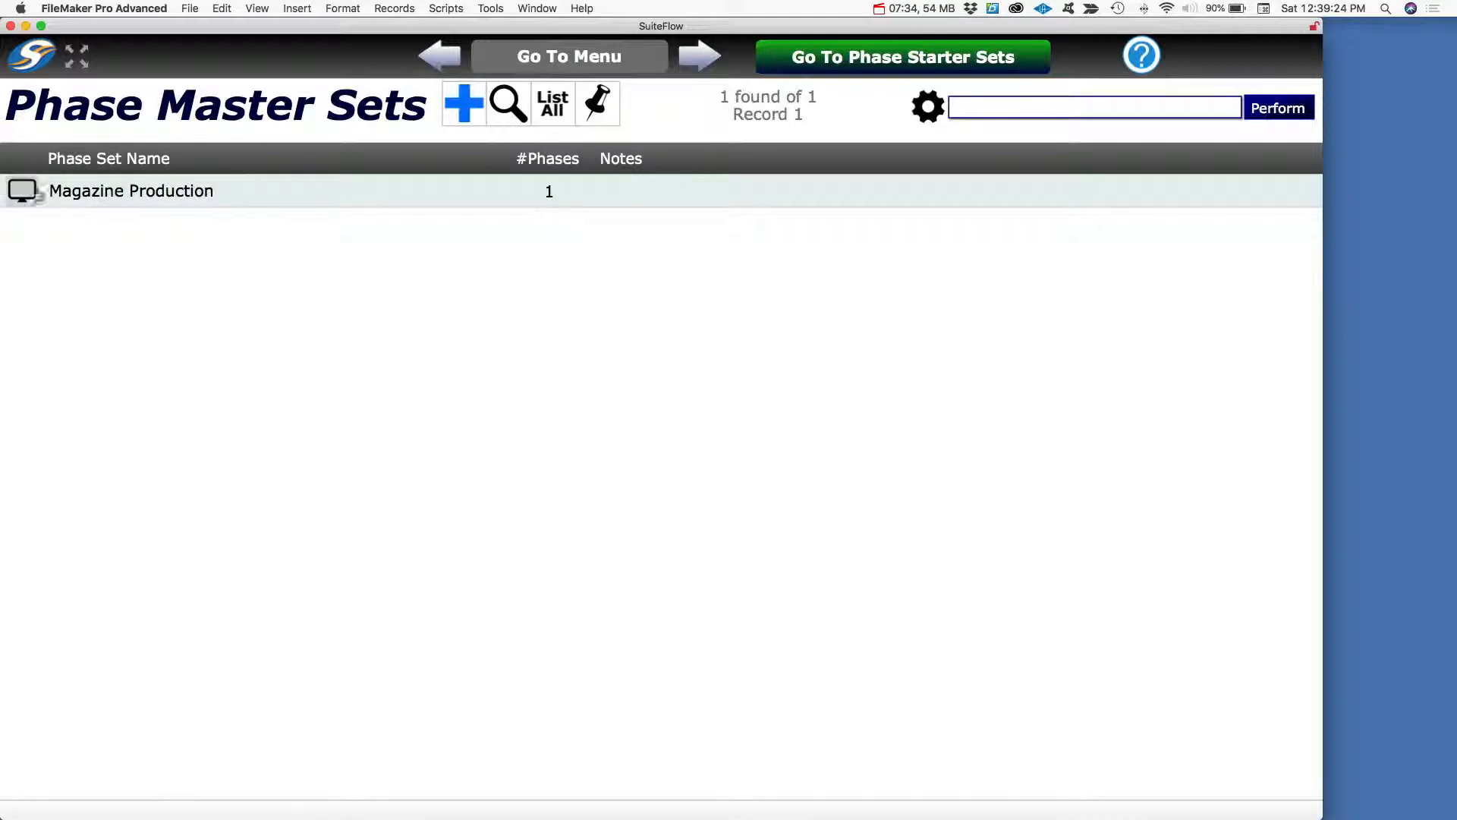
pyautogui.click(23, 196)
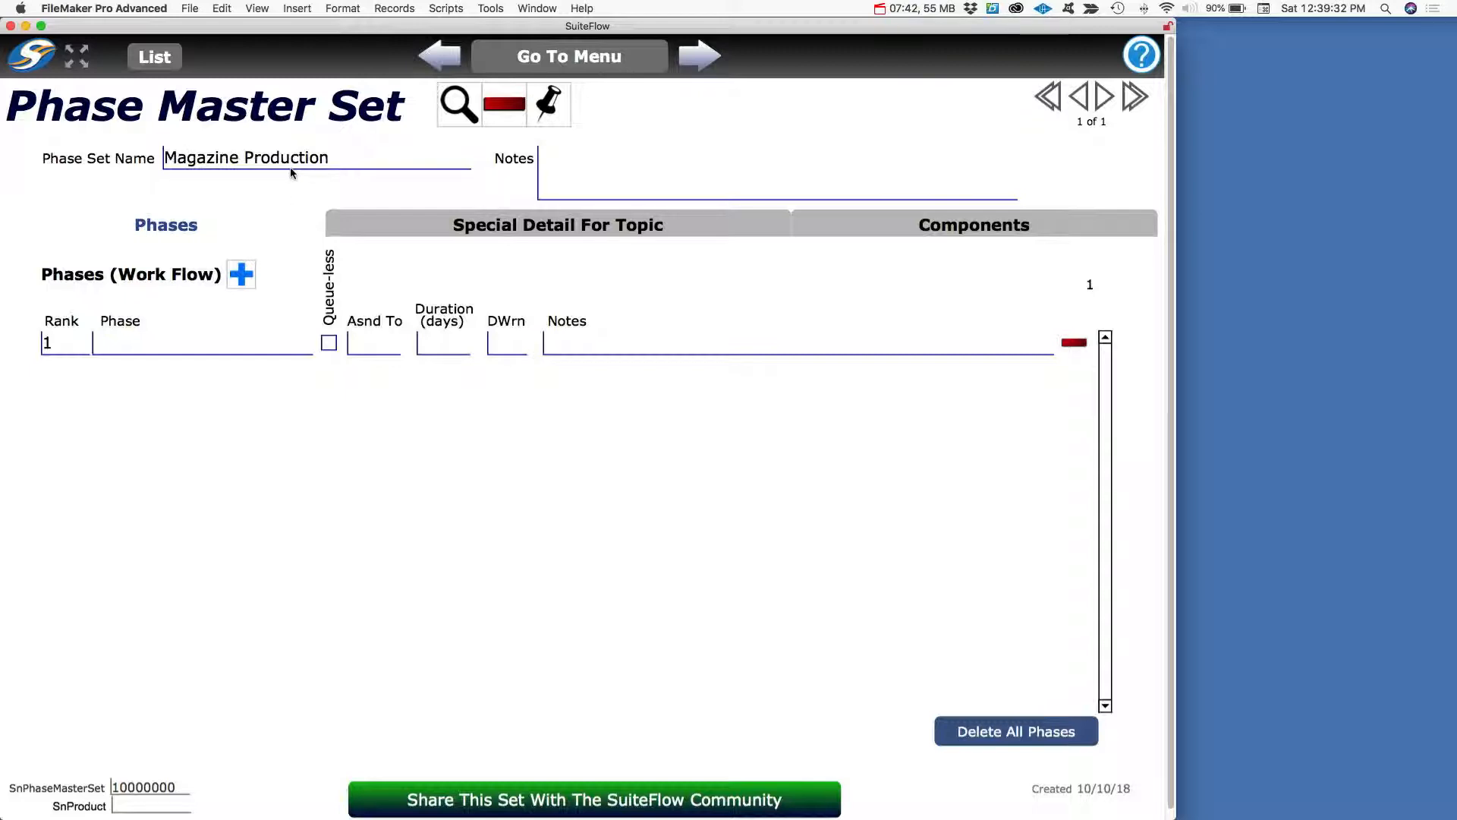
# Name the first phase of the Magazine Production set "Letters to the Editor"
pyautogui.click(131, 345)
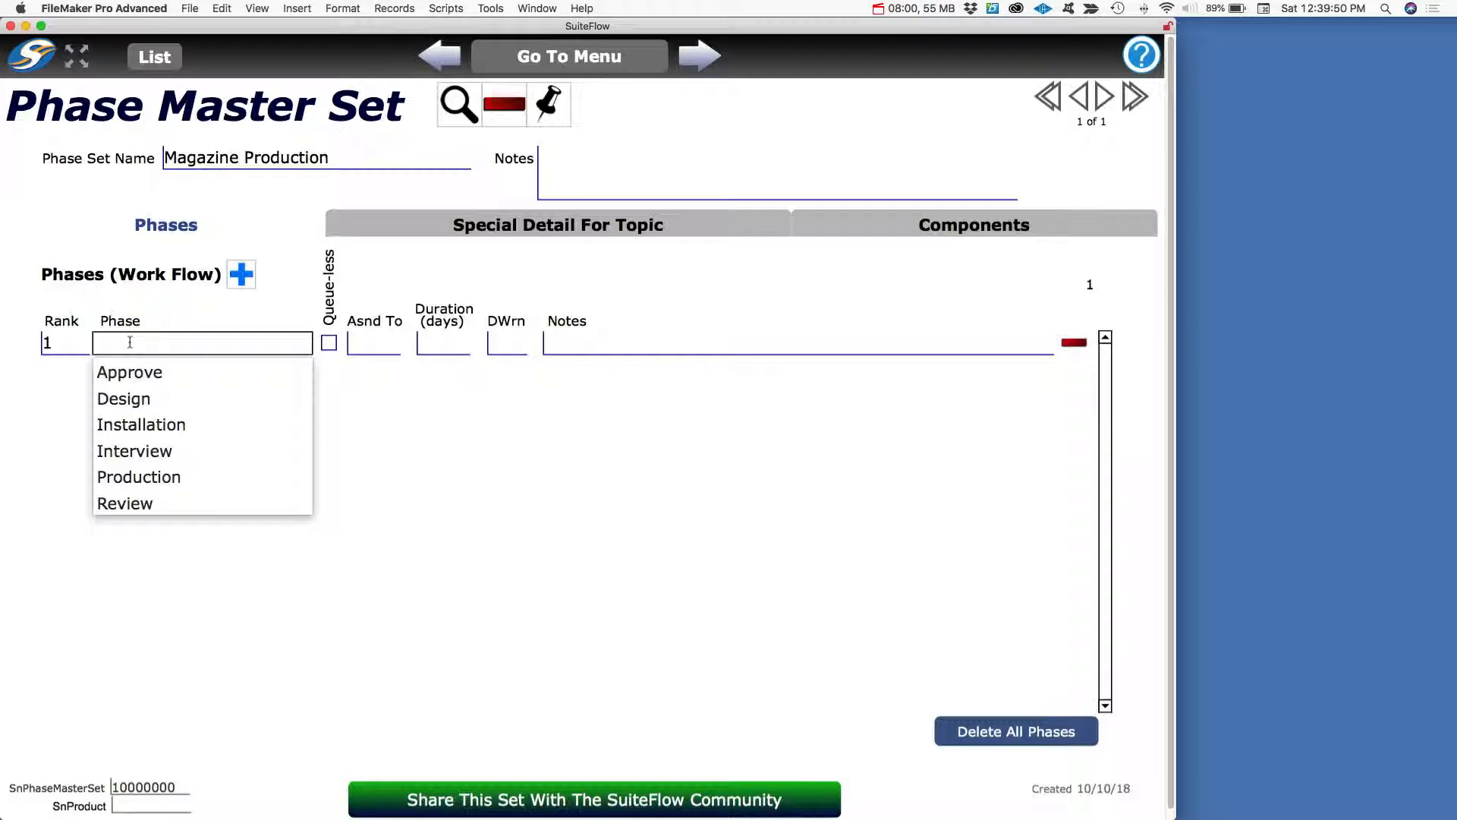
pyautogui.click(130, 342)
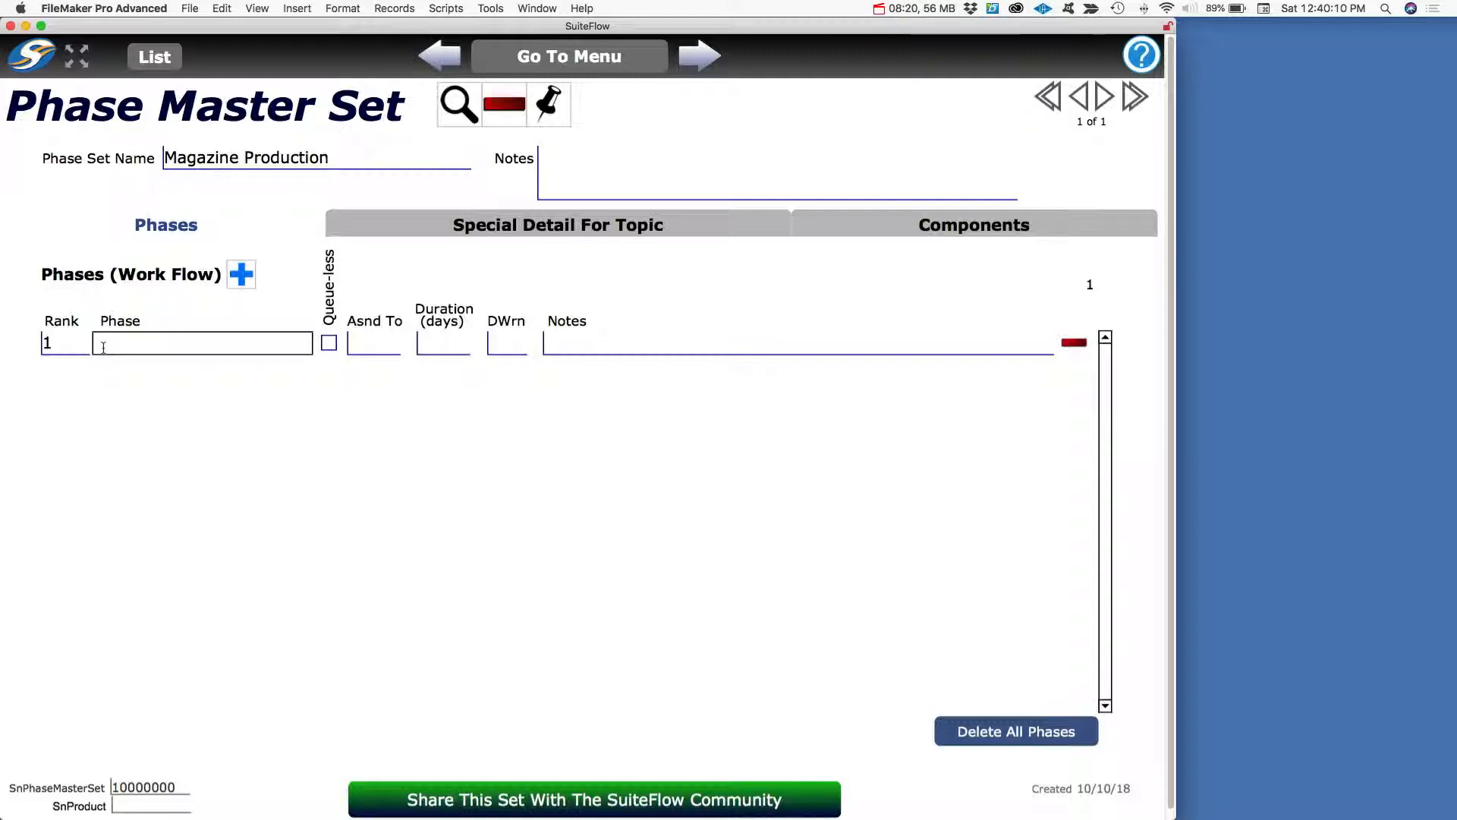
pyautogui.write('Letters to the')
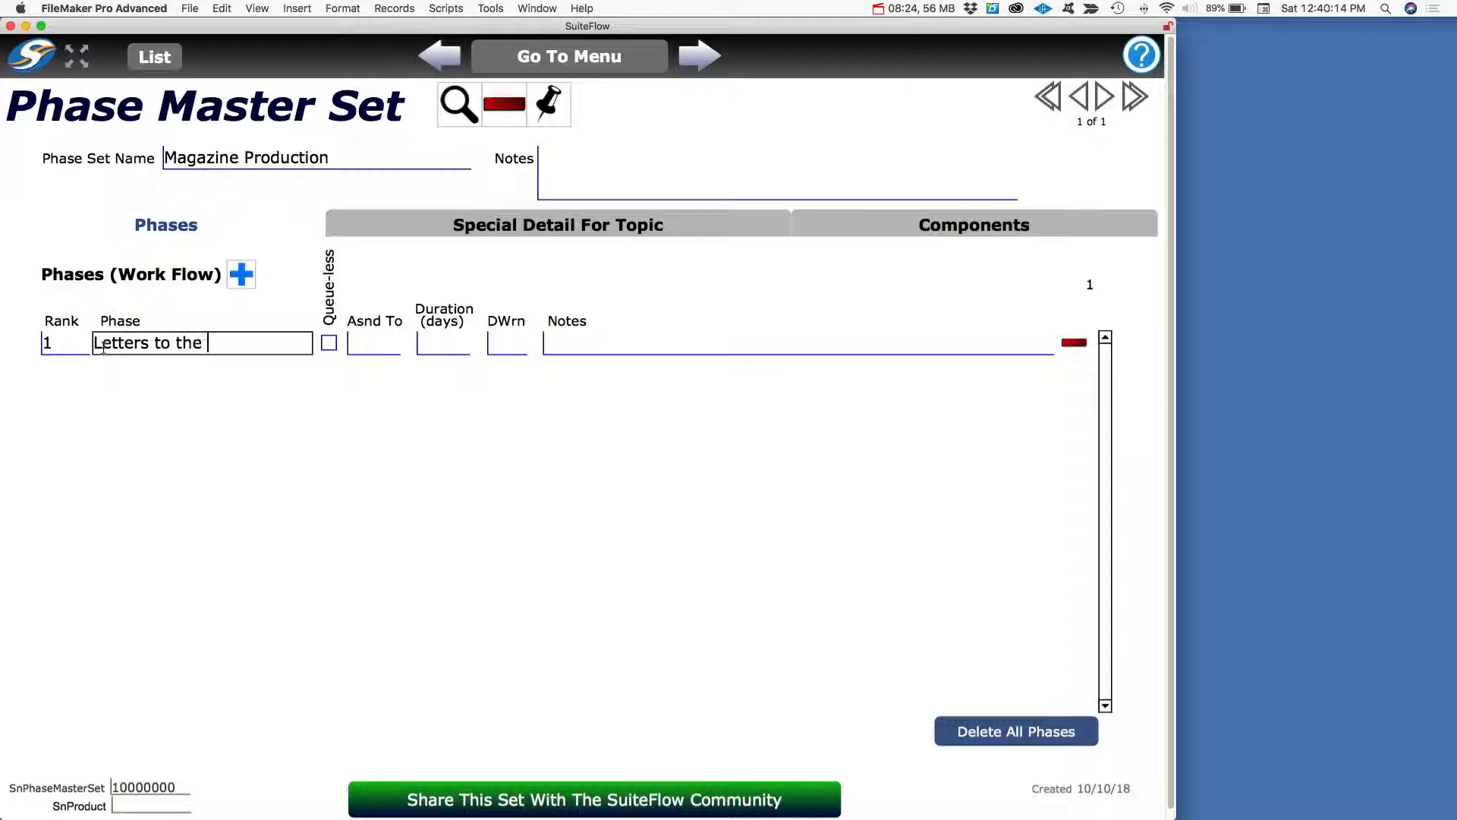
pyautogui.write(' Editor')
# Add a second phase named "Prepare Ad Pages" to the work flow
pyautogui.click(250, 283)
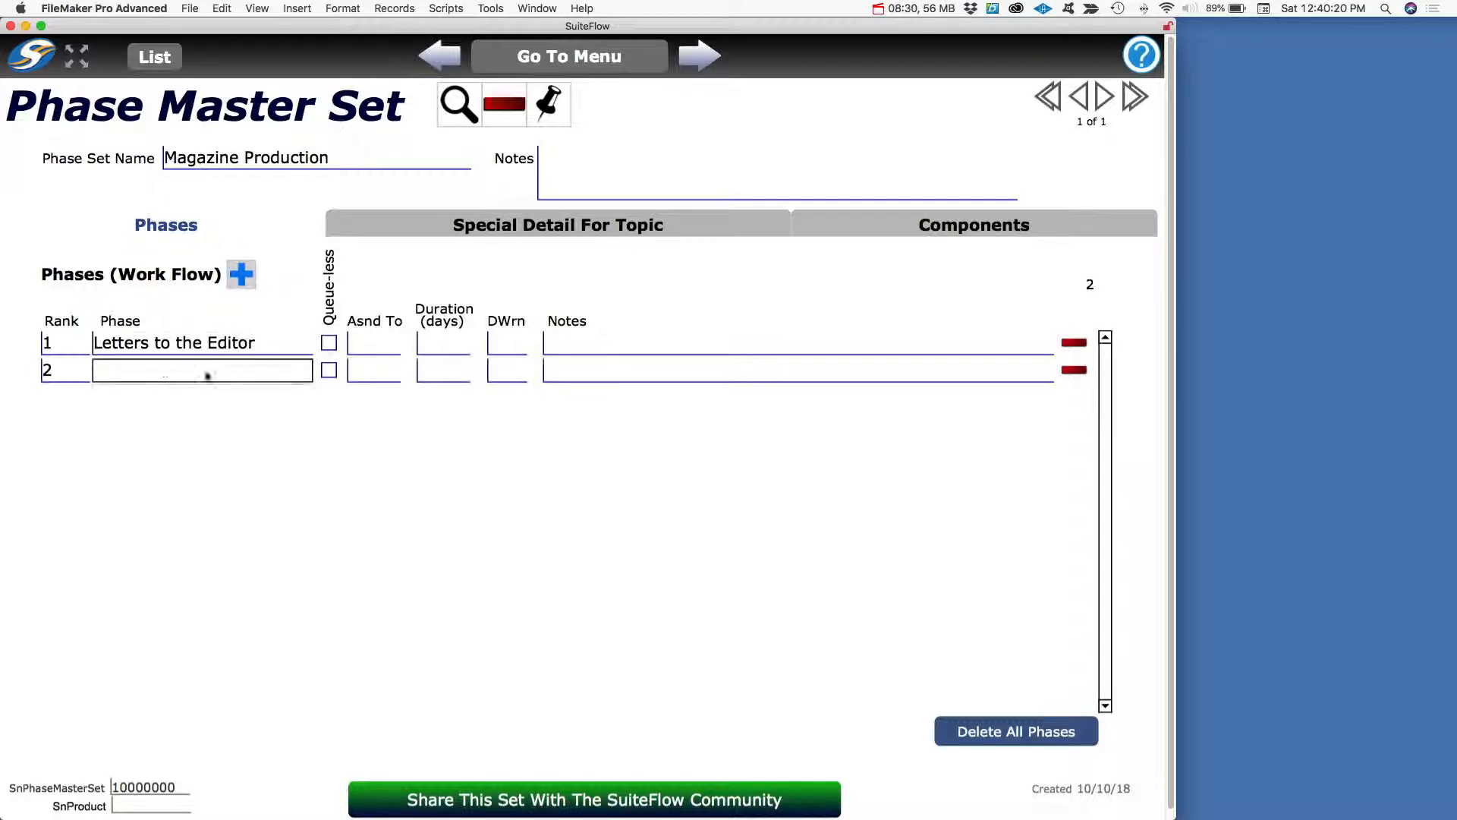
pyautogui.click(147, 375)
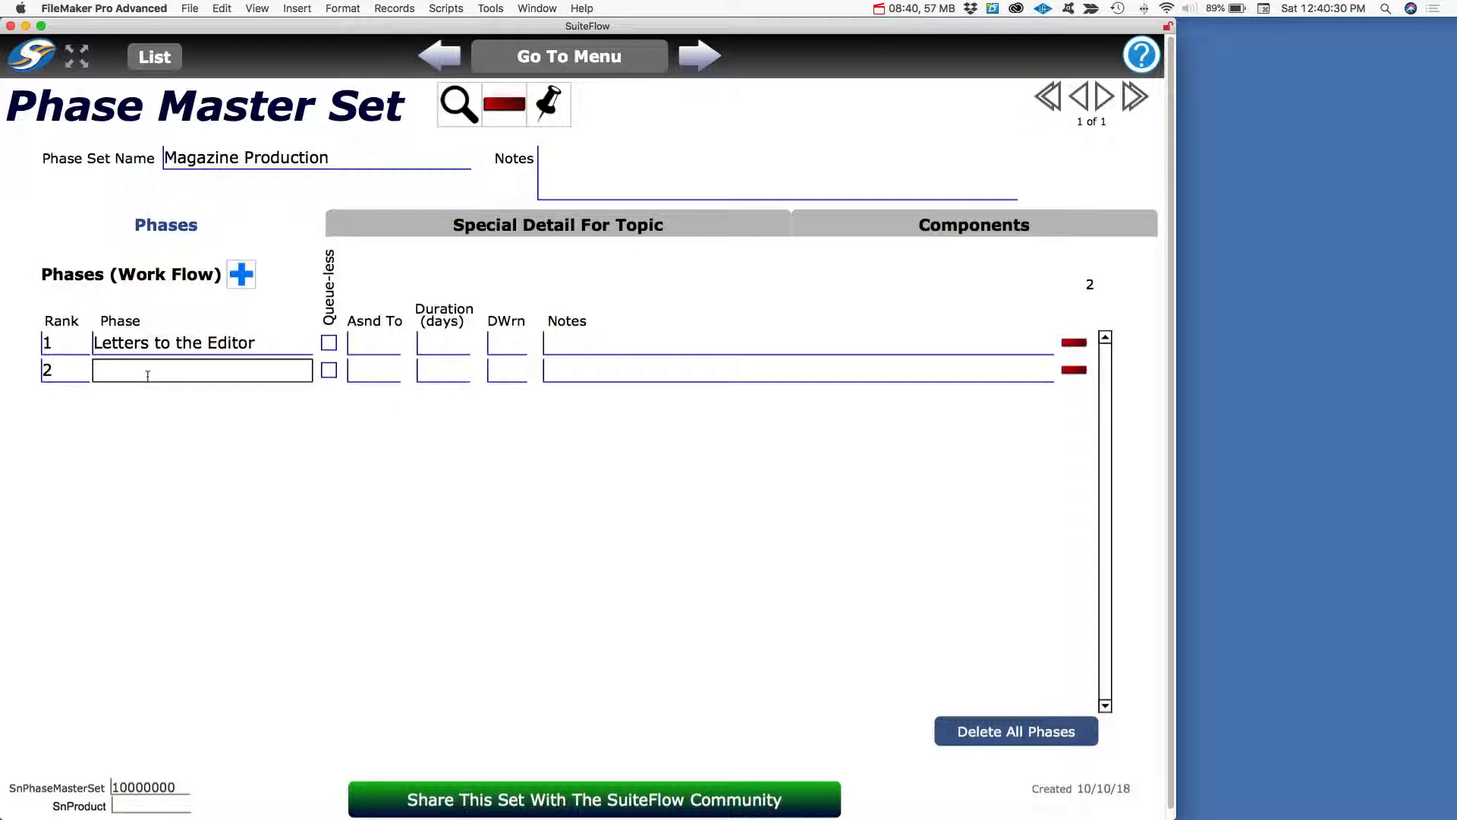
pyautogui.write('Prepare Ad Pages')
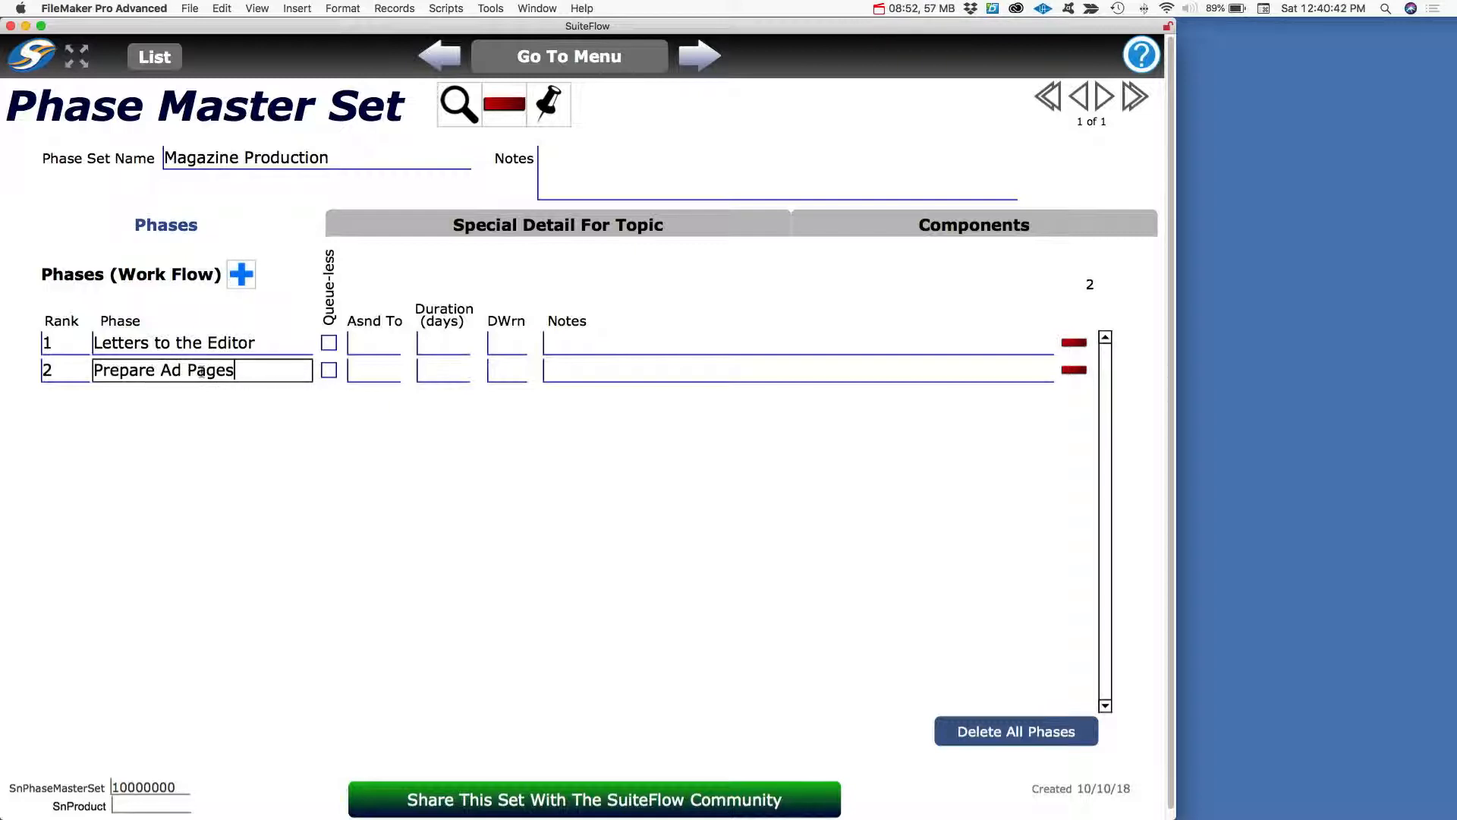
# Add a third phase named "Mailing List Preparation" to the work flow
pyautogui.click(246, 285)
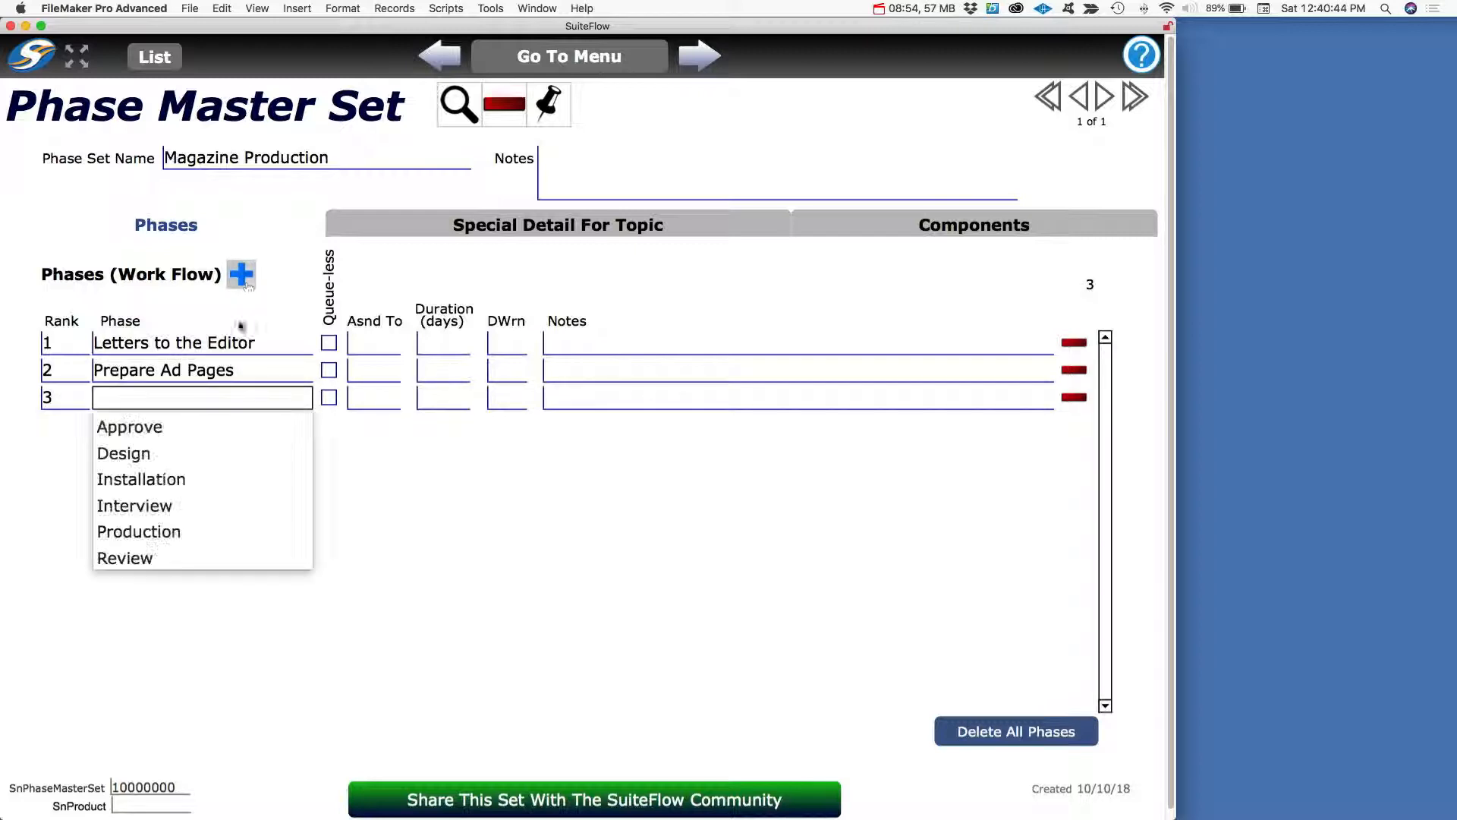
pyautogui.click(157, 399)
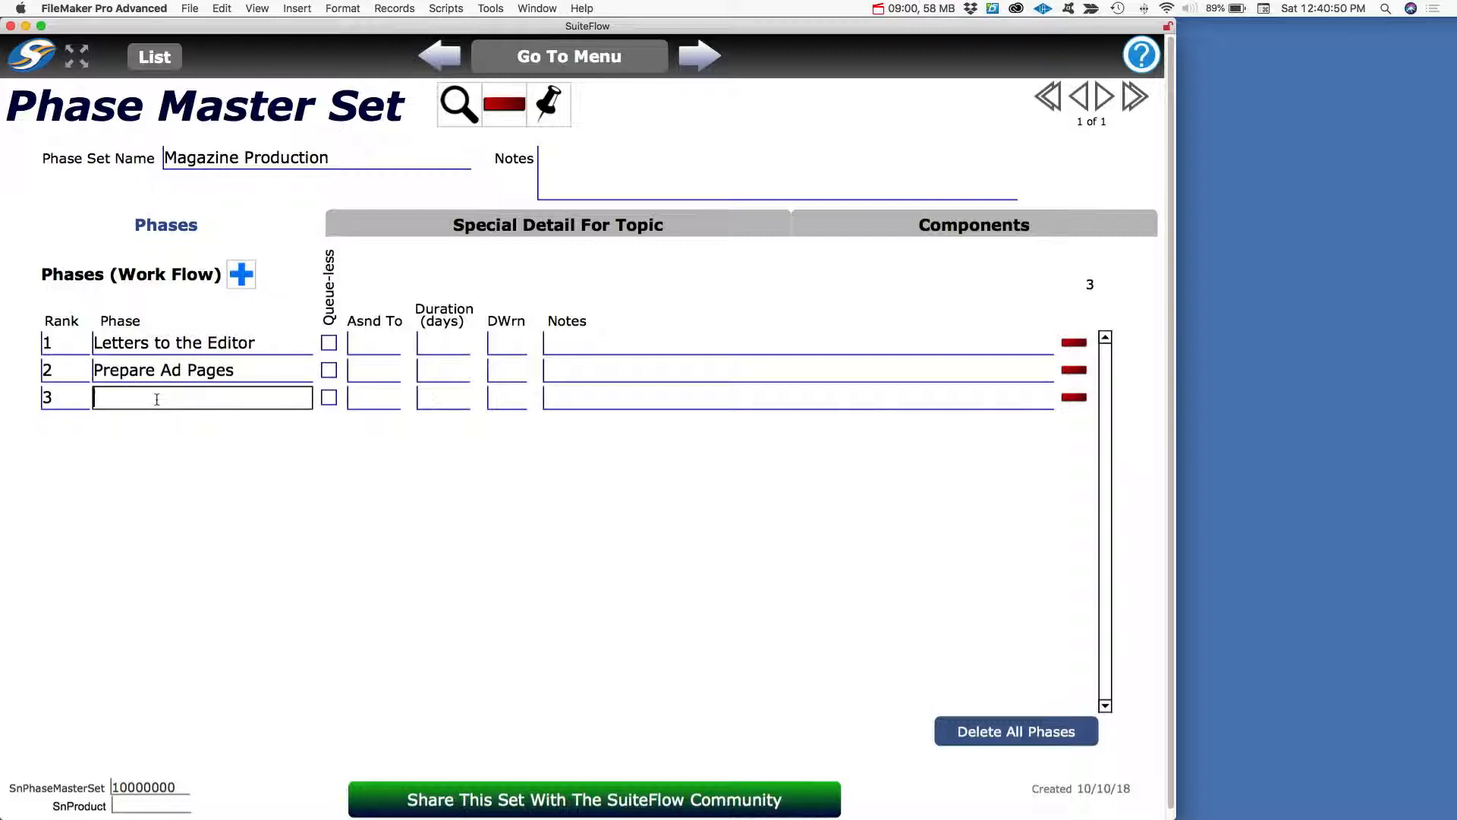
pyautogui.write('Mailing List Preparation')
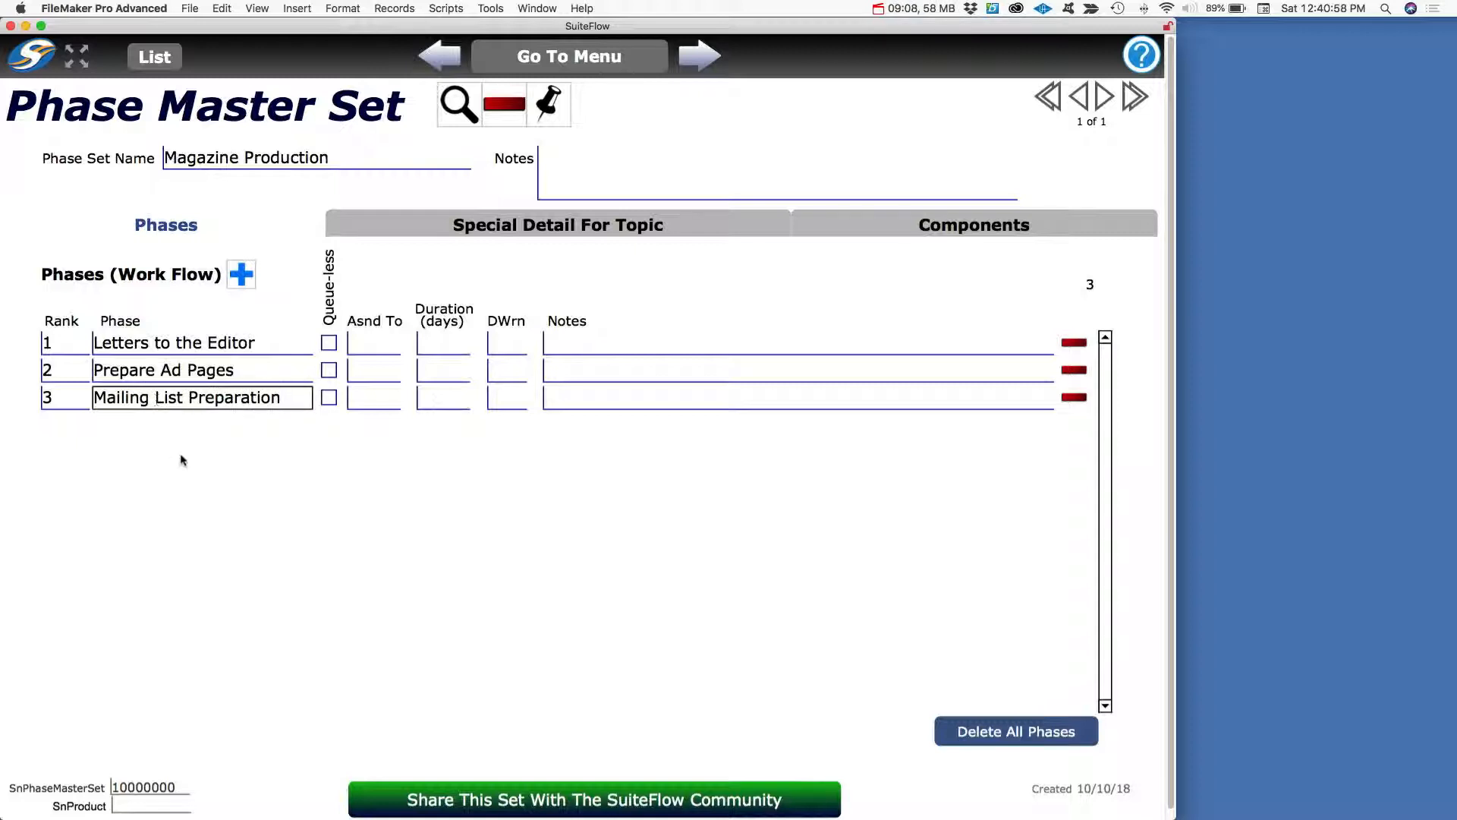
# Enter the Mailing List Preparation notes on separate lines: "Remove exp readers", "New readers updated" and "List maintenance"
pyautogui.click(569, 397)
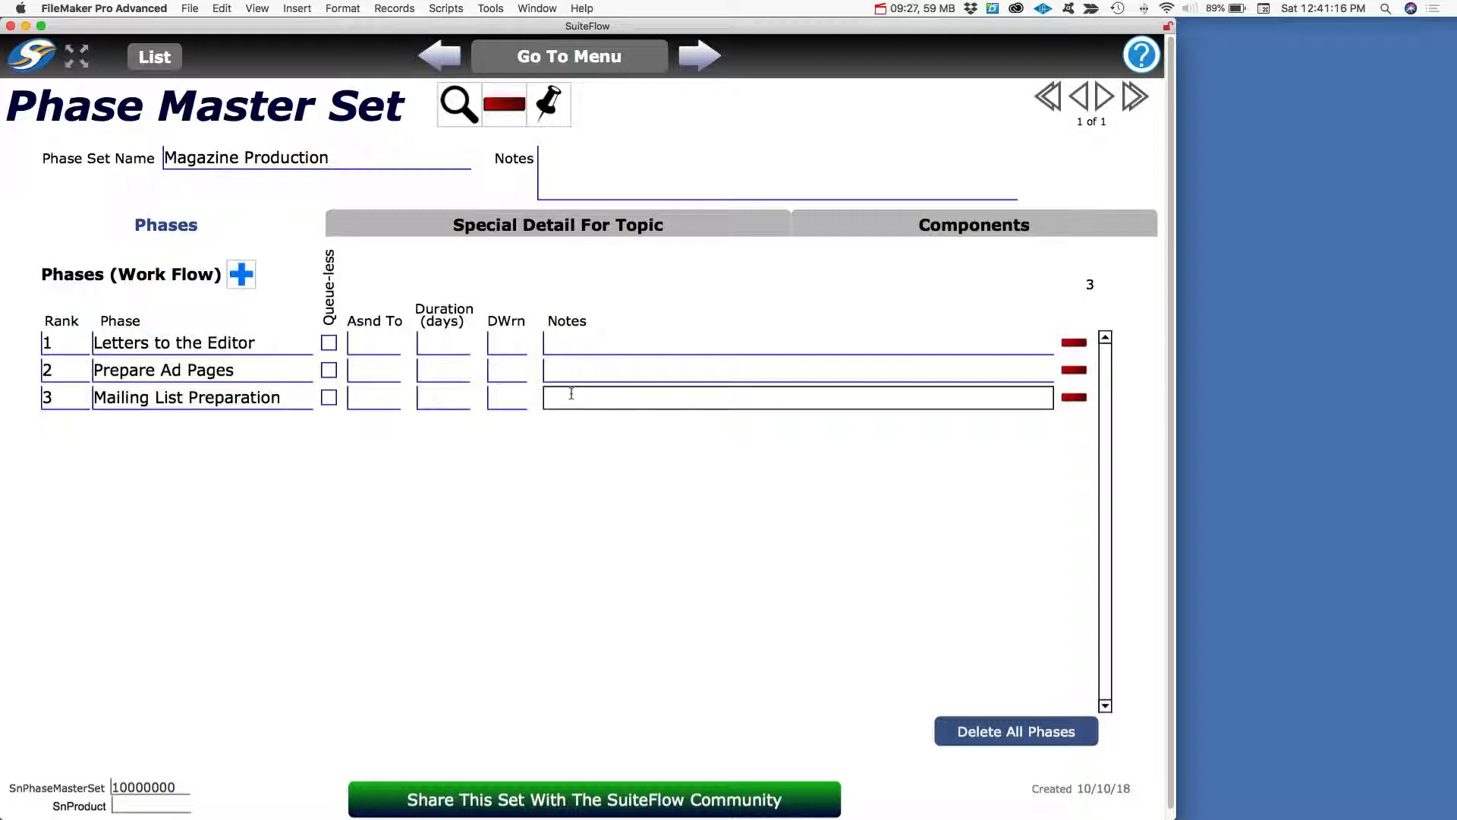
pyautogui.write('Expi')
pyautogui.press('BackSpace')
pyautogui.press('BackSpace')
pyautogui.press('BackSpace')
pyautogui.press('BackSpace')
pyautogui.write('Remove exp')
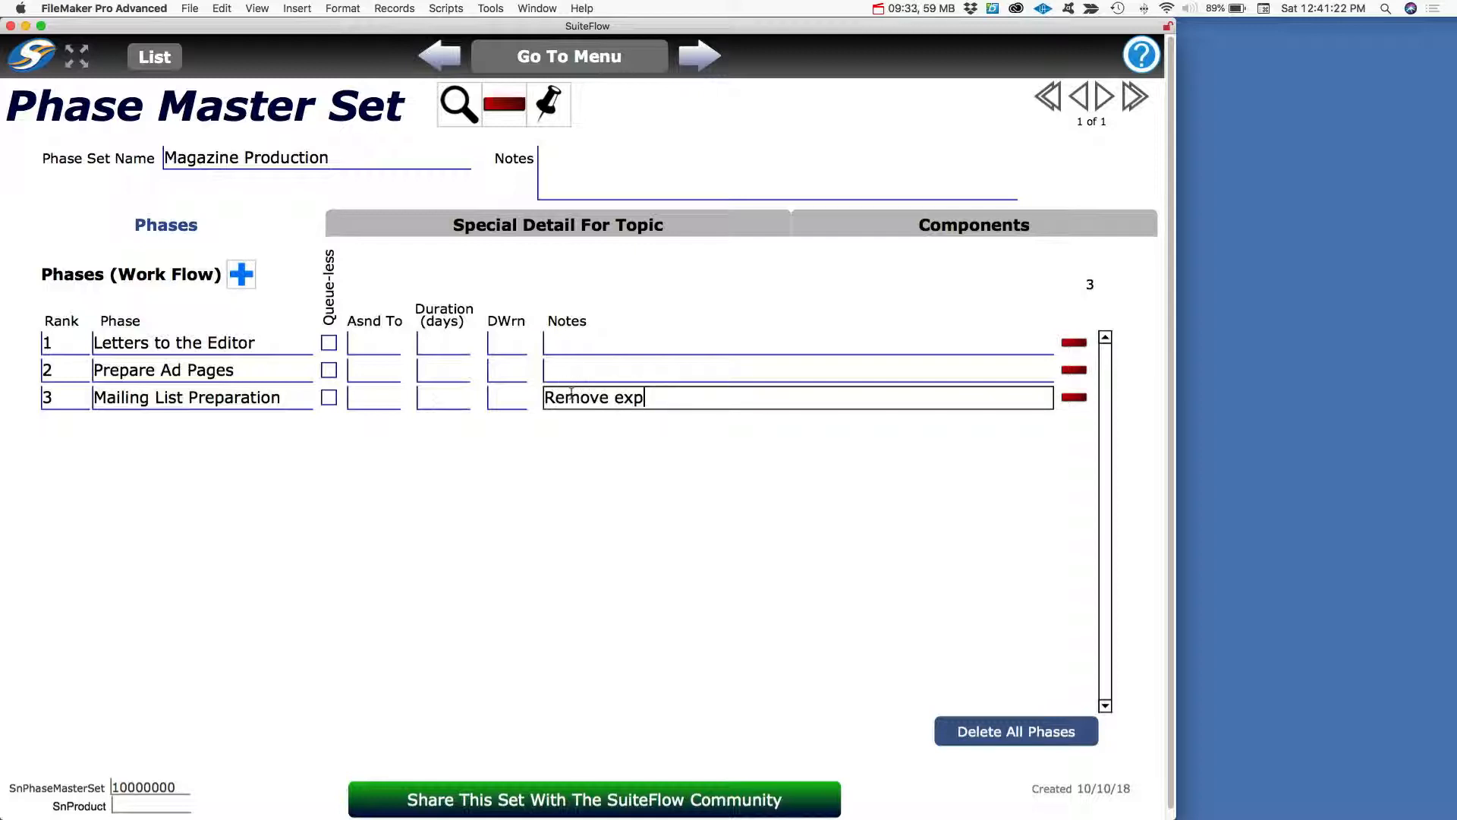
pyautogui.write(' readers')
pyautogui.press('Return')
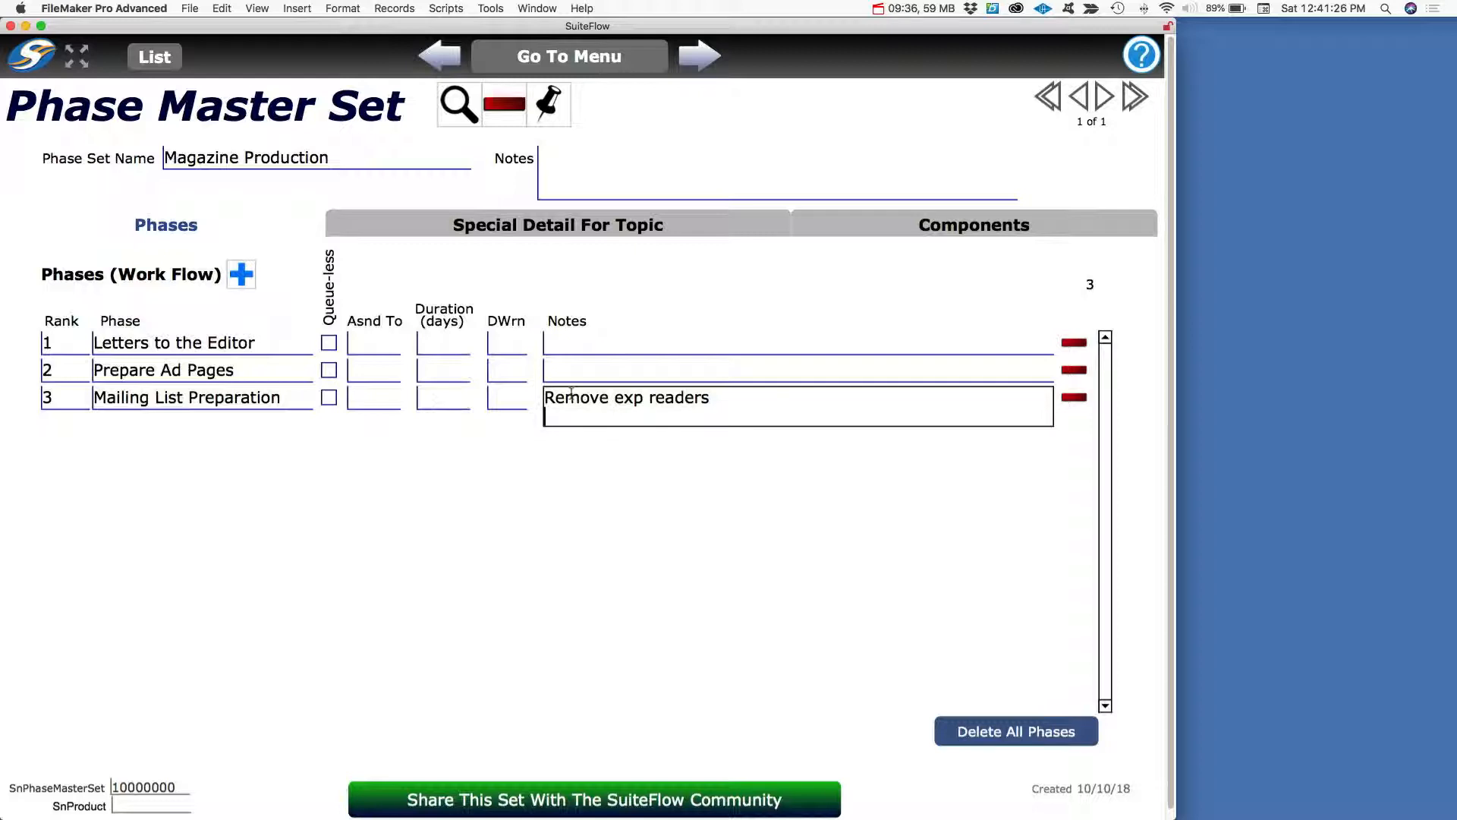
pyautogui.write('New readers upg')
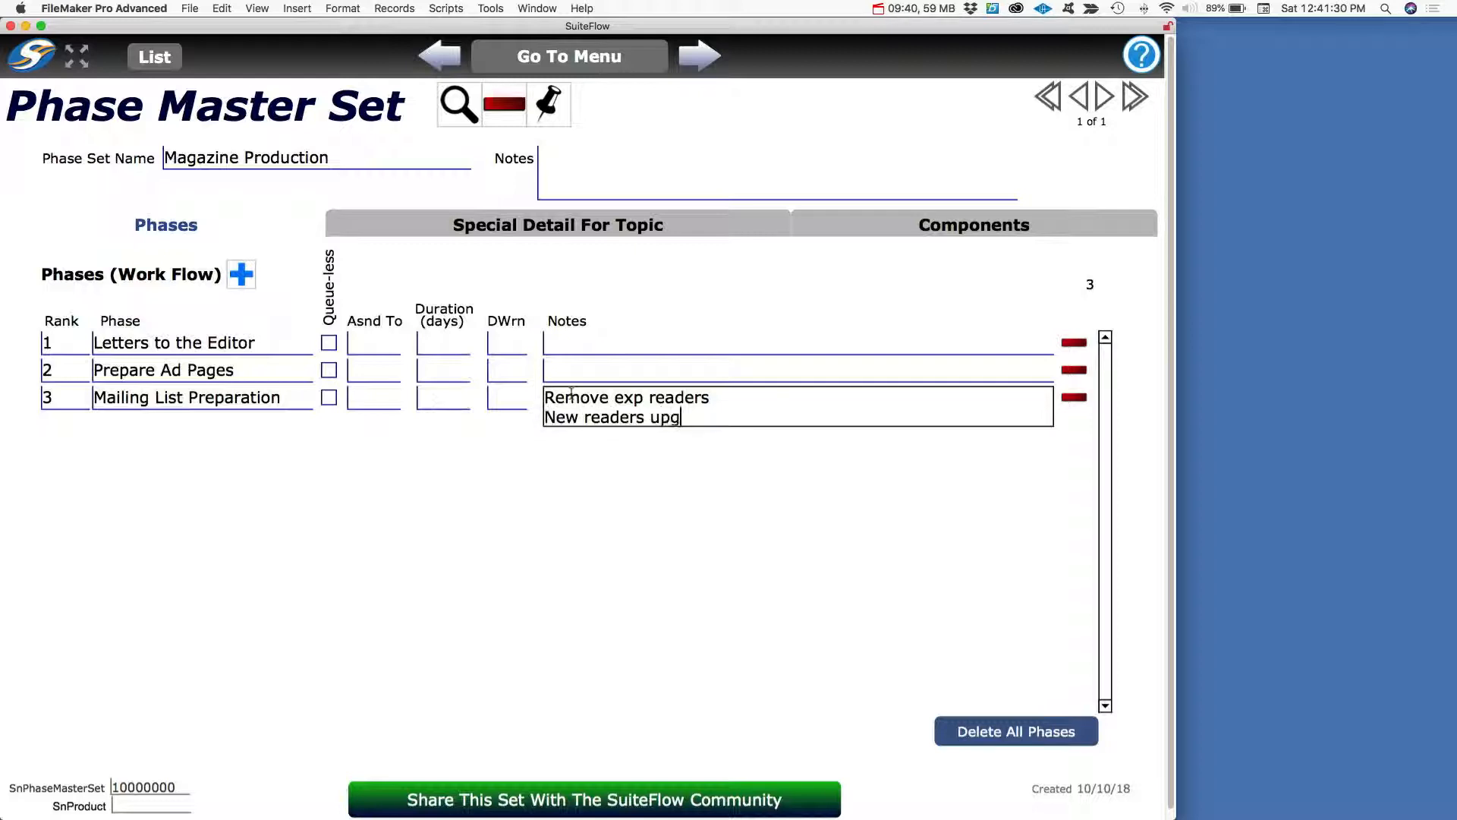
pyautogui.press('BackSpace')
pyautogui.write('dated')
pyautogui.press('Return')
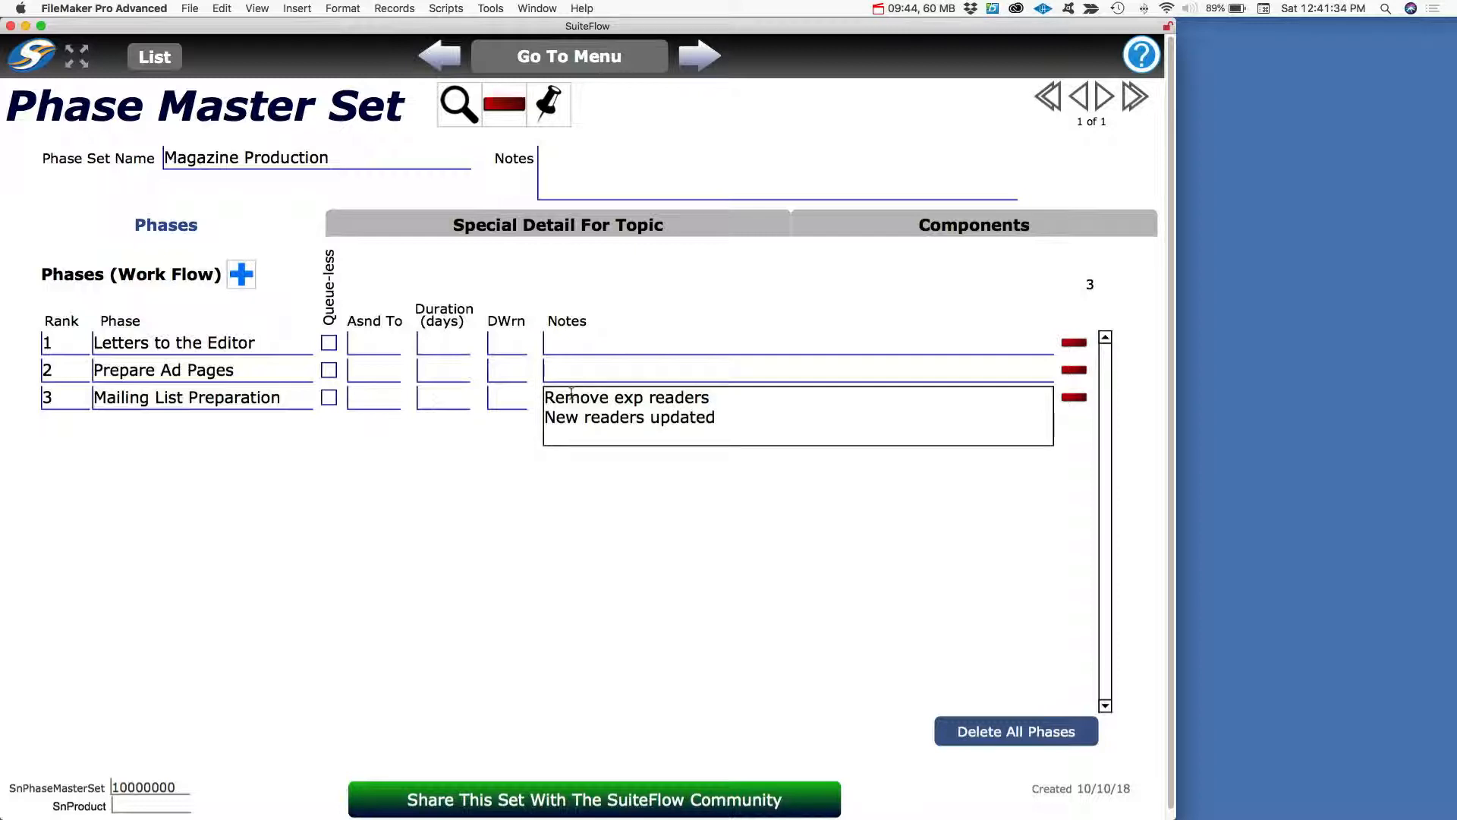
pyautogui.write('List maintenance')
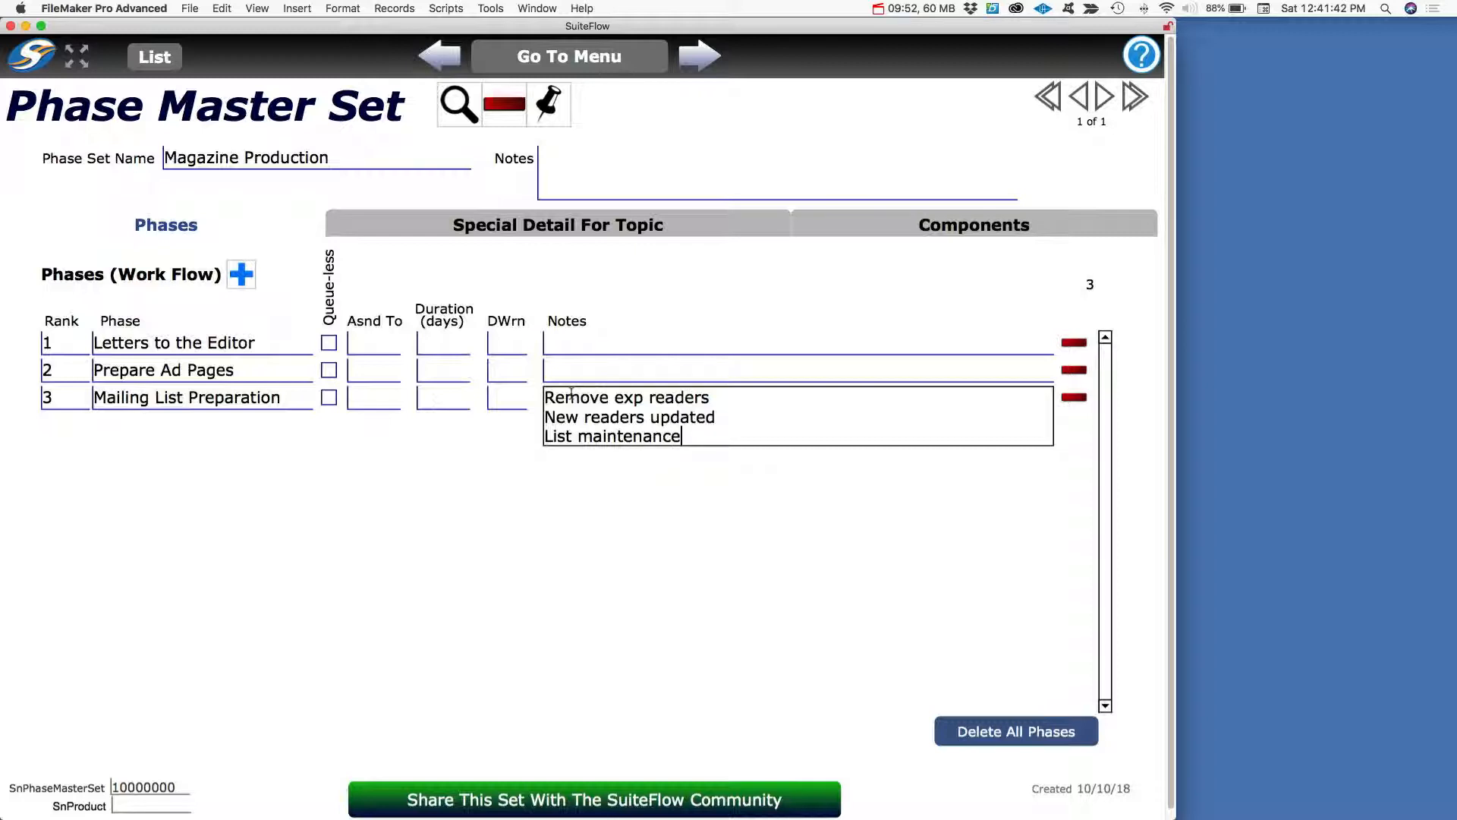
pyautogui.press('Return')
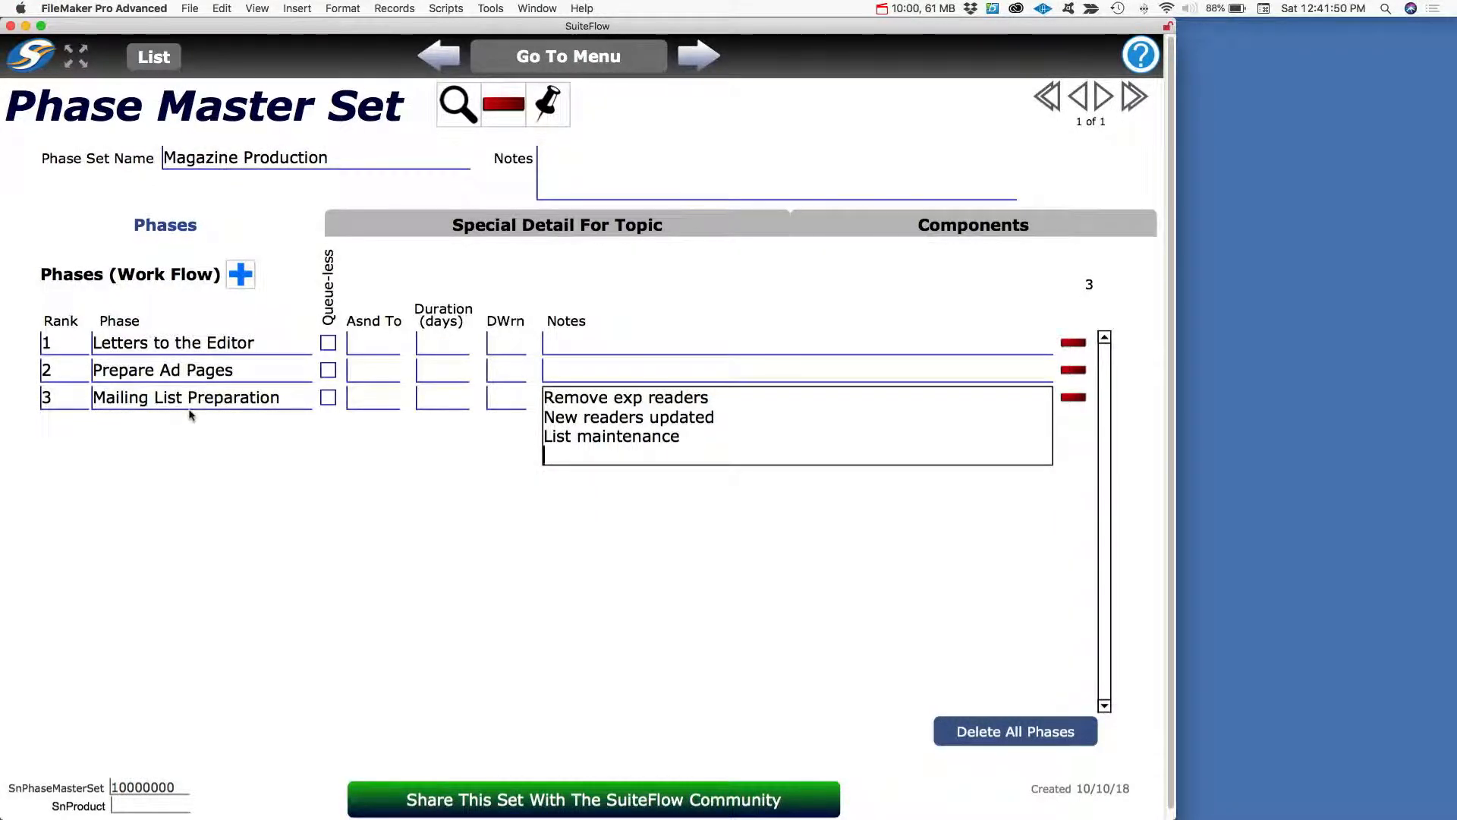
# Add a fourth phase named "Mailing List Generation" with the note "4 lists"
pyautogui.scroll(-1, 190, 415)
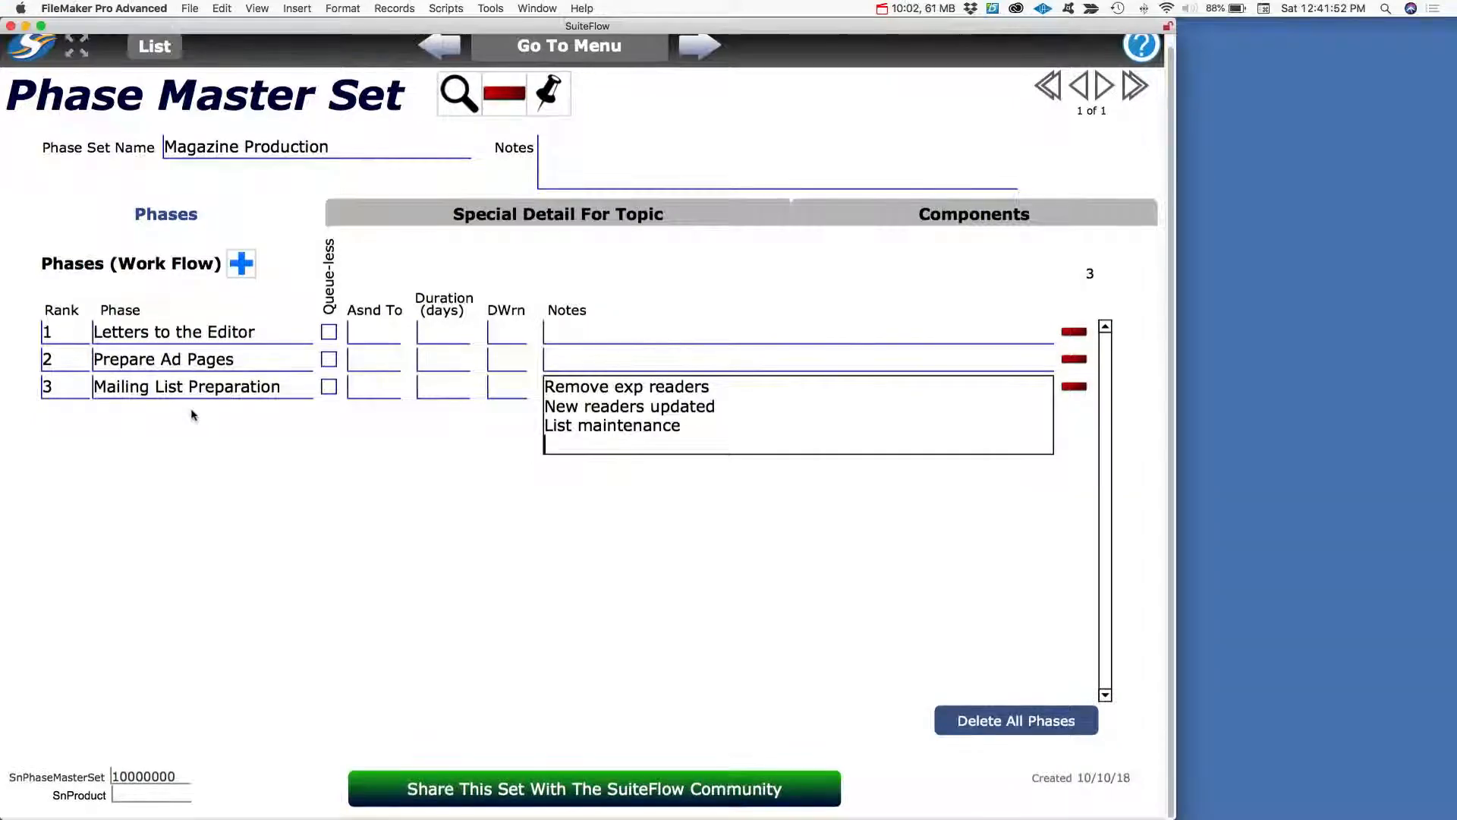
pyautogui.scroll(1, 193, 413)
pyautogui.scroll(1, 258, 271)
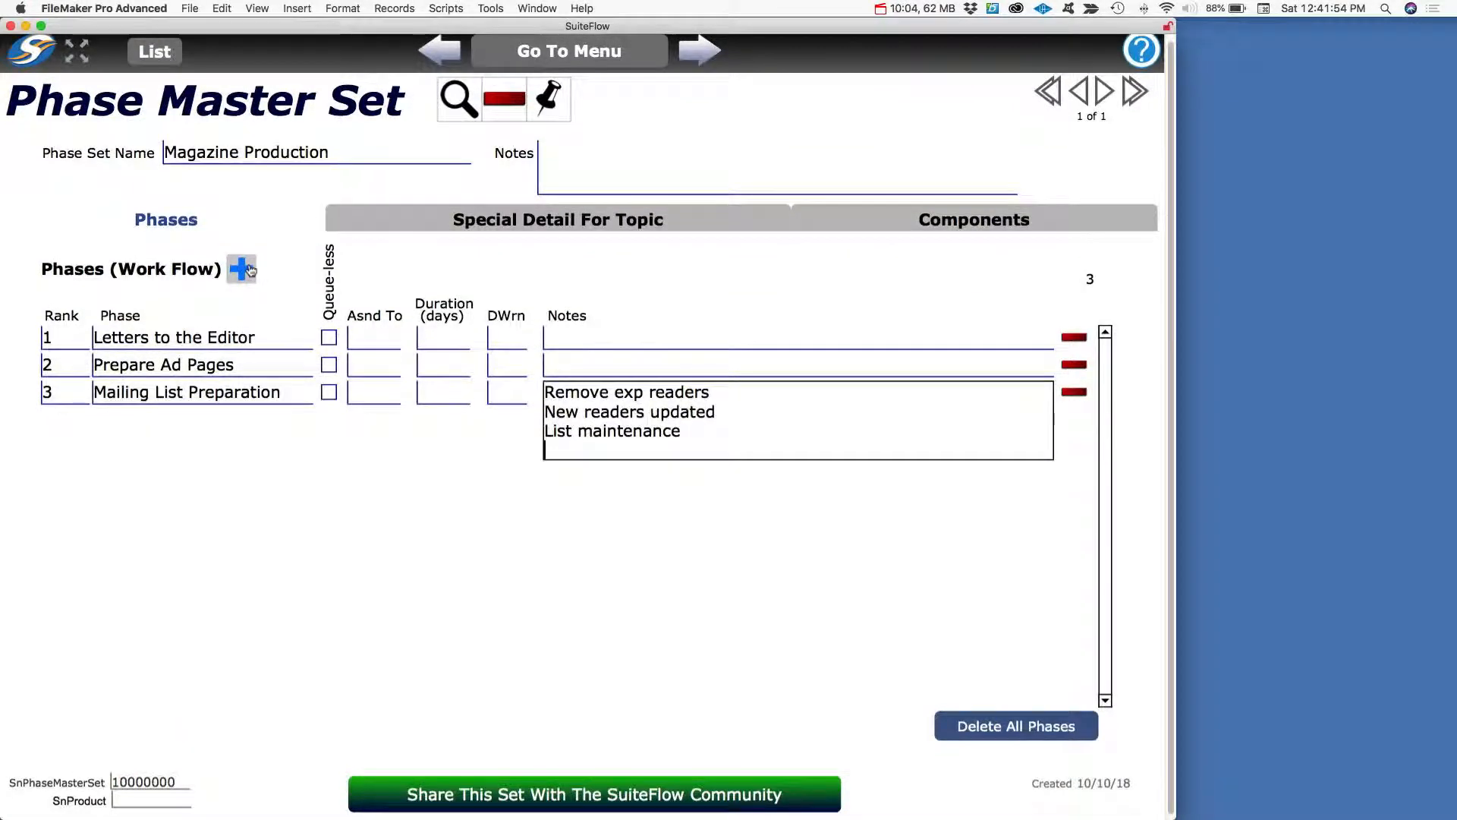
pyautogui.click(250, 271)
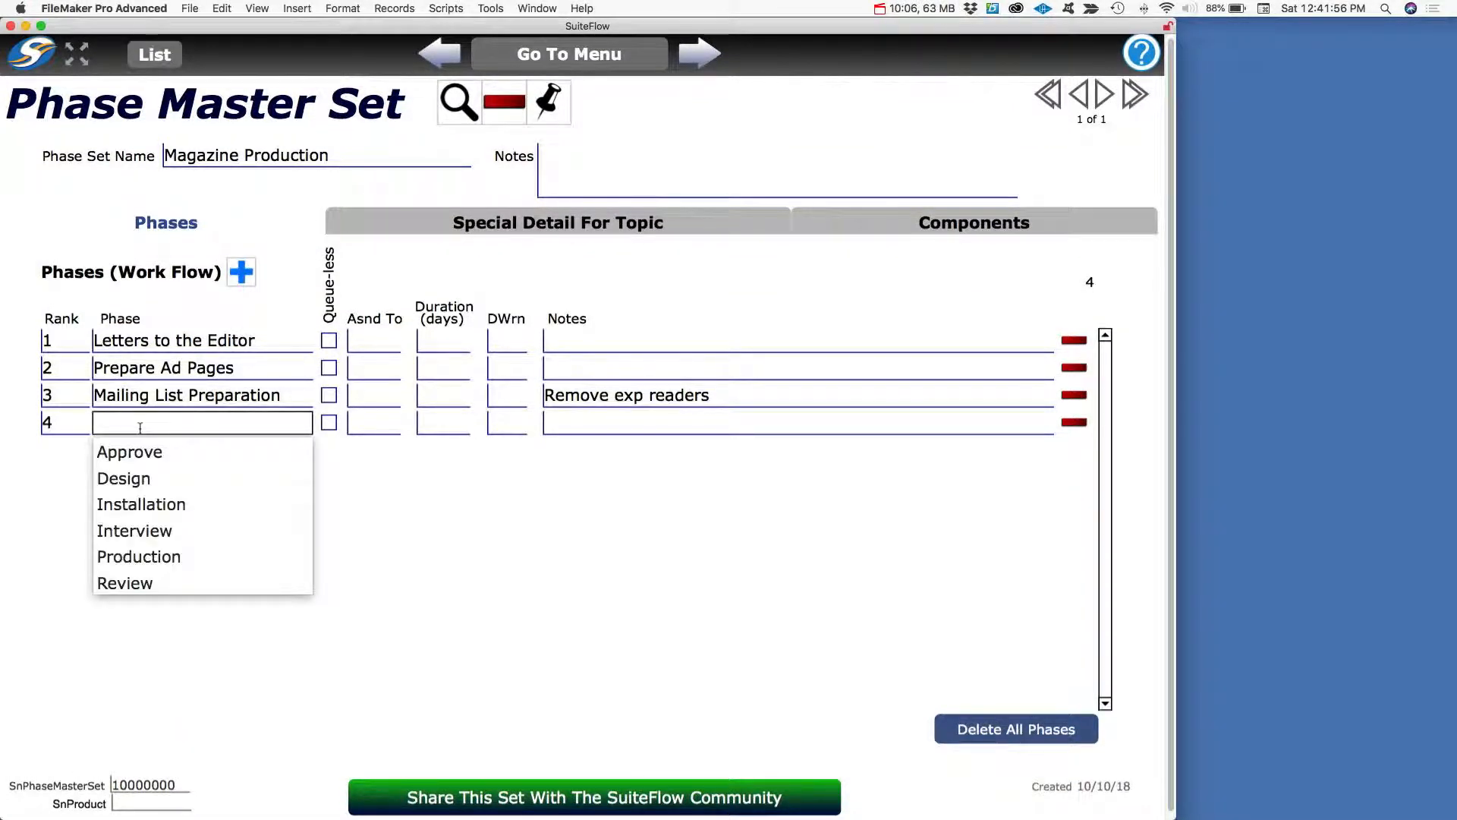
pyautogui.click(140, 428)
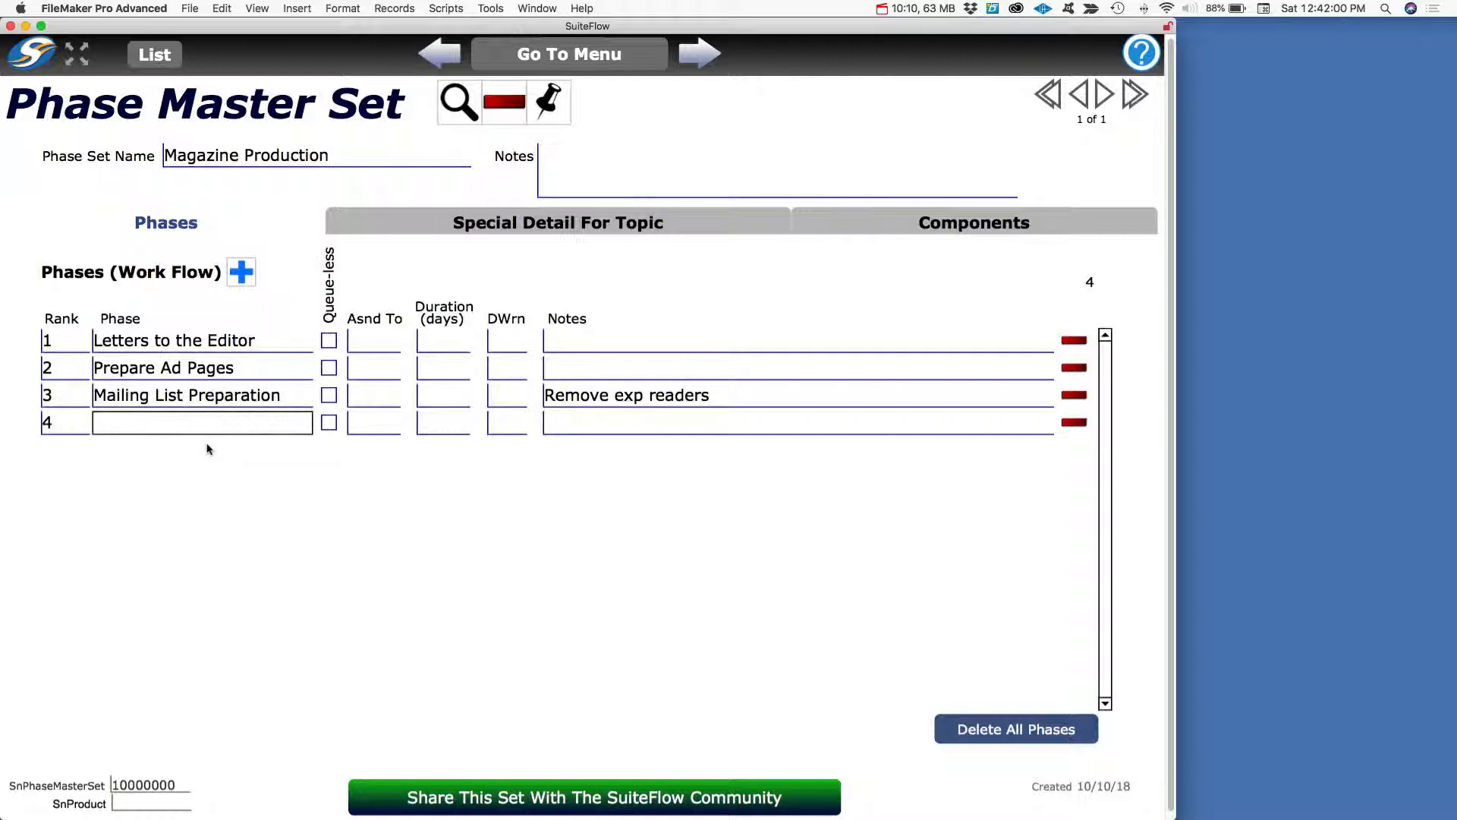
pyautogui.write('Mailing List ')
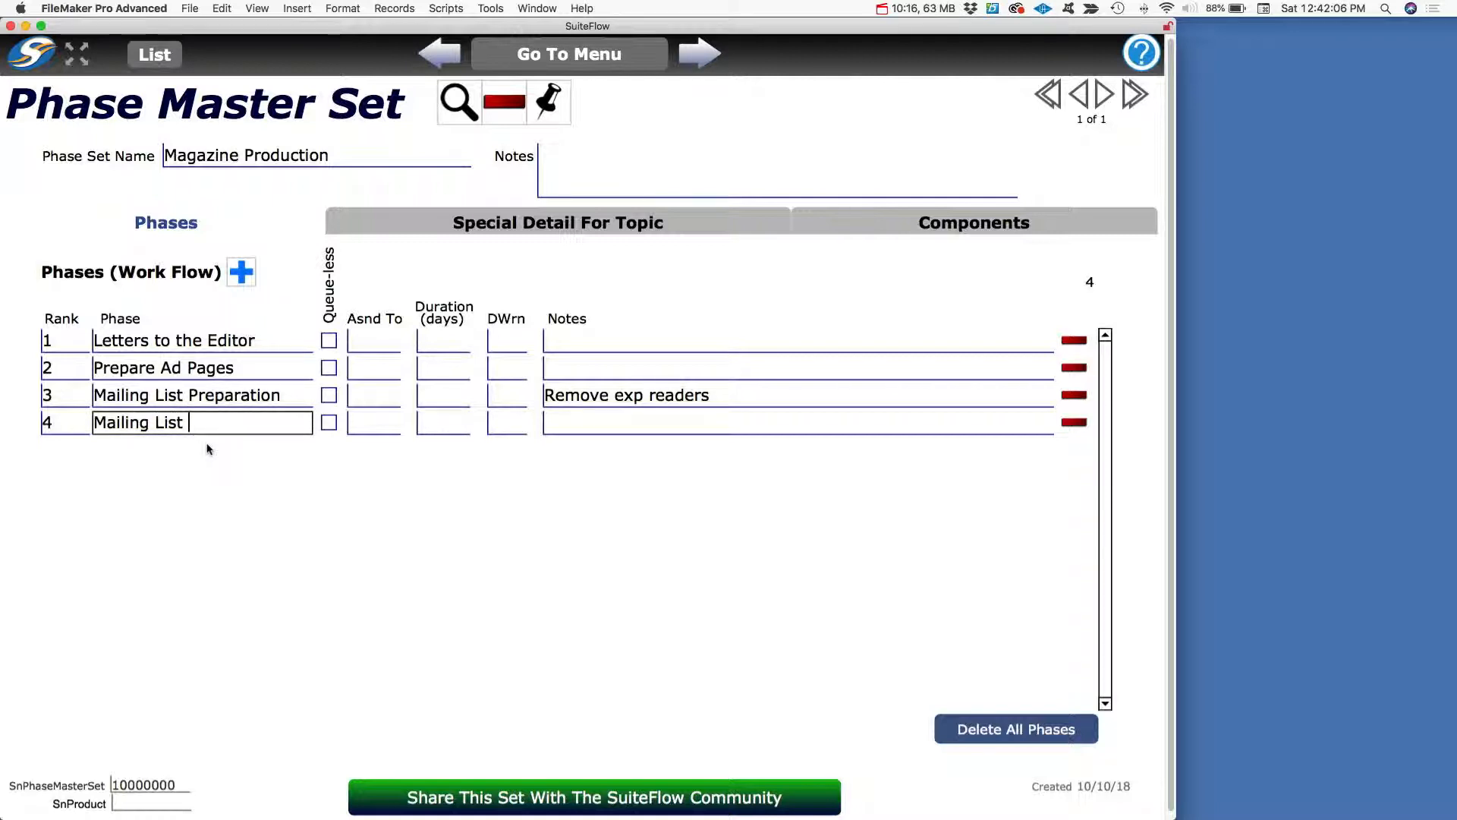
pyautogui.write('Generation')
pyautogui.press('Tab')
pyautogui.press('Tab')
pyautogui.press('Tab')
pyautogui.press('Tab')
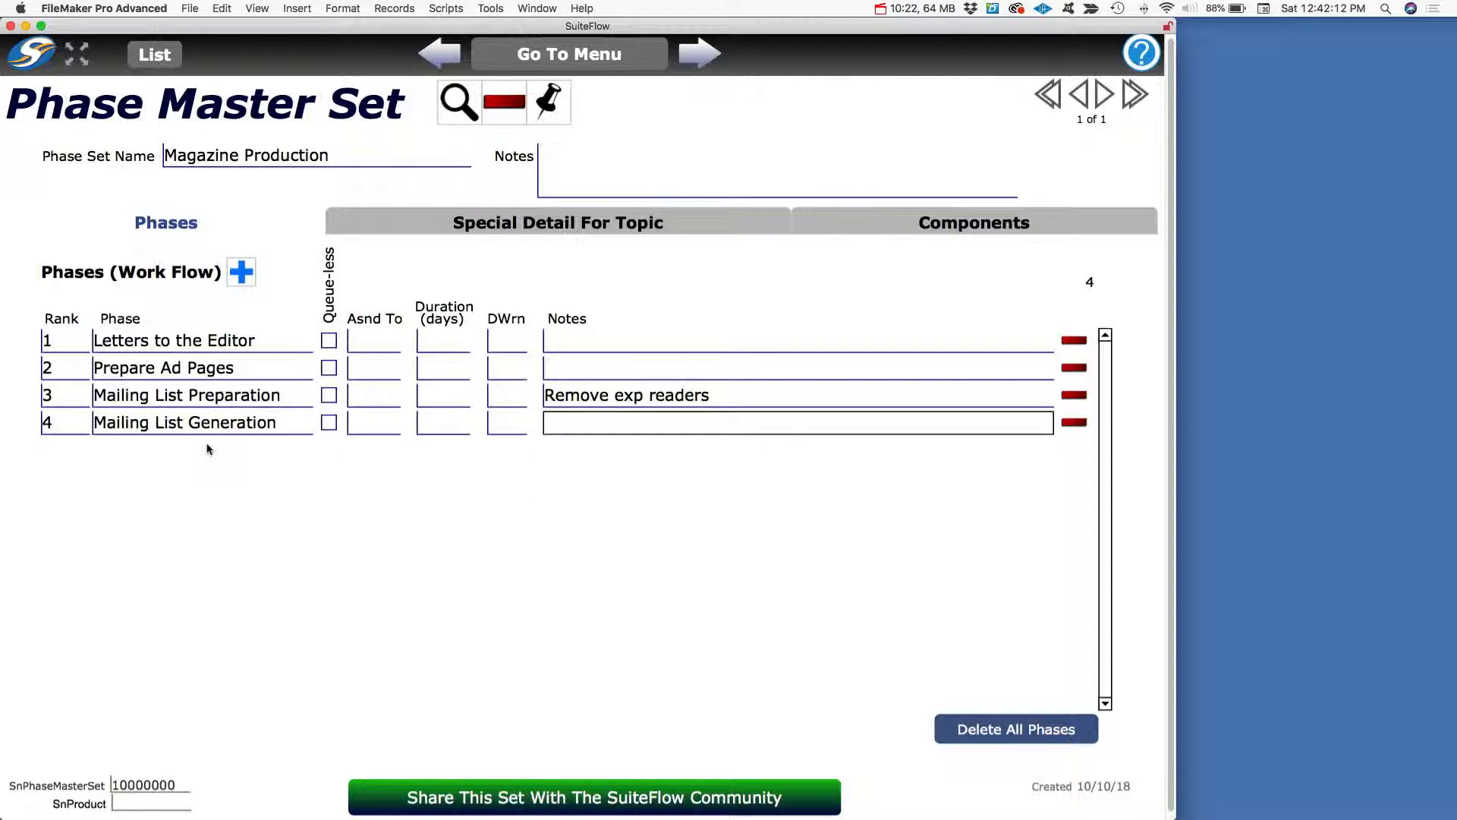
pyautogui.write('4 lists')
pyautogui.click(247, 279)
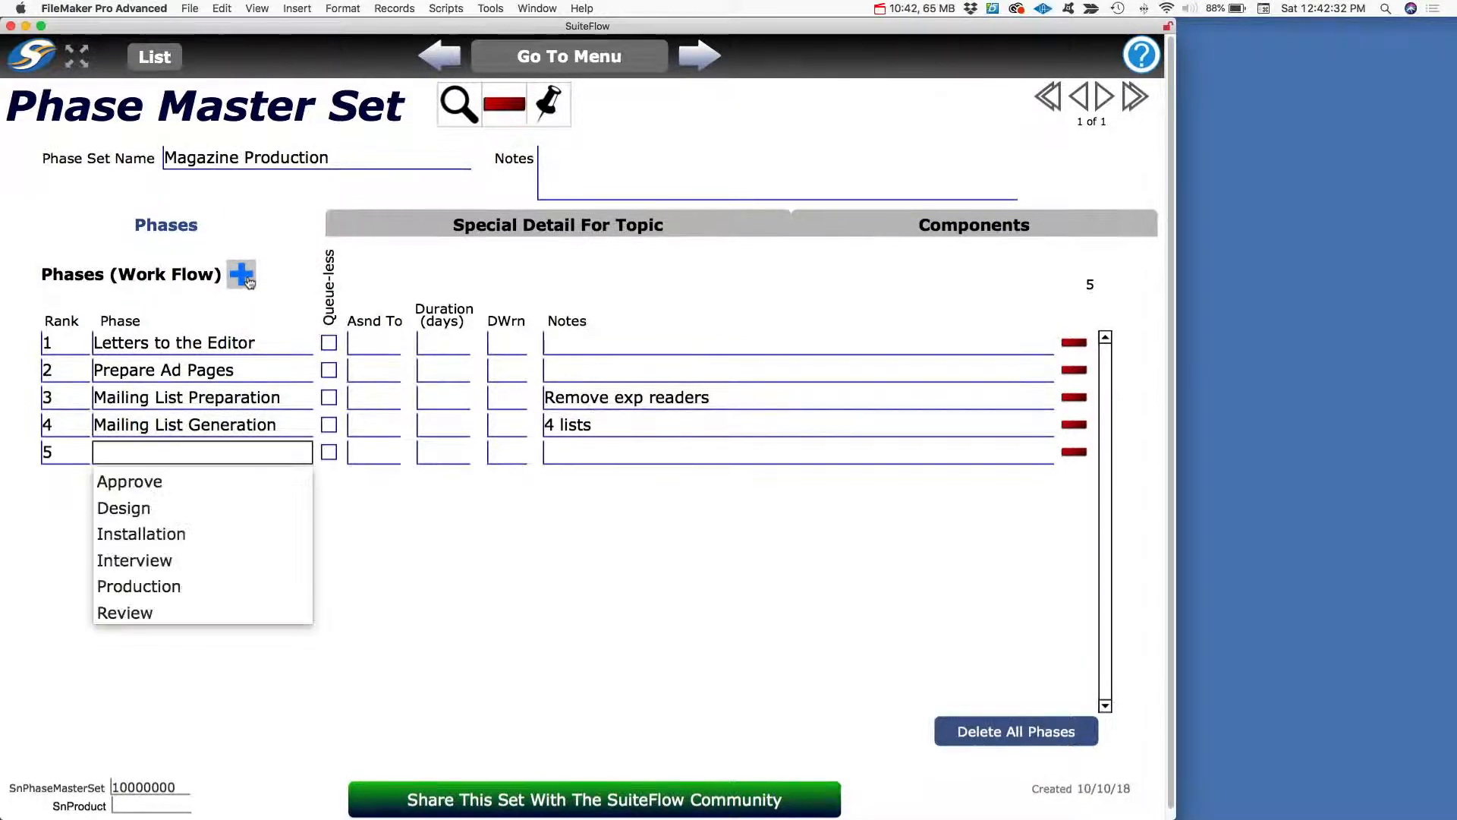
pyautogui.click(151, 456)
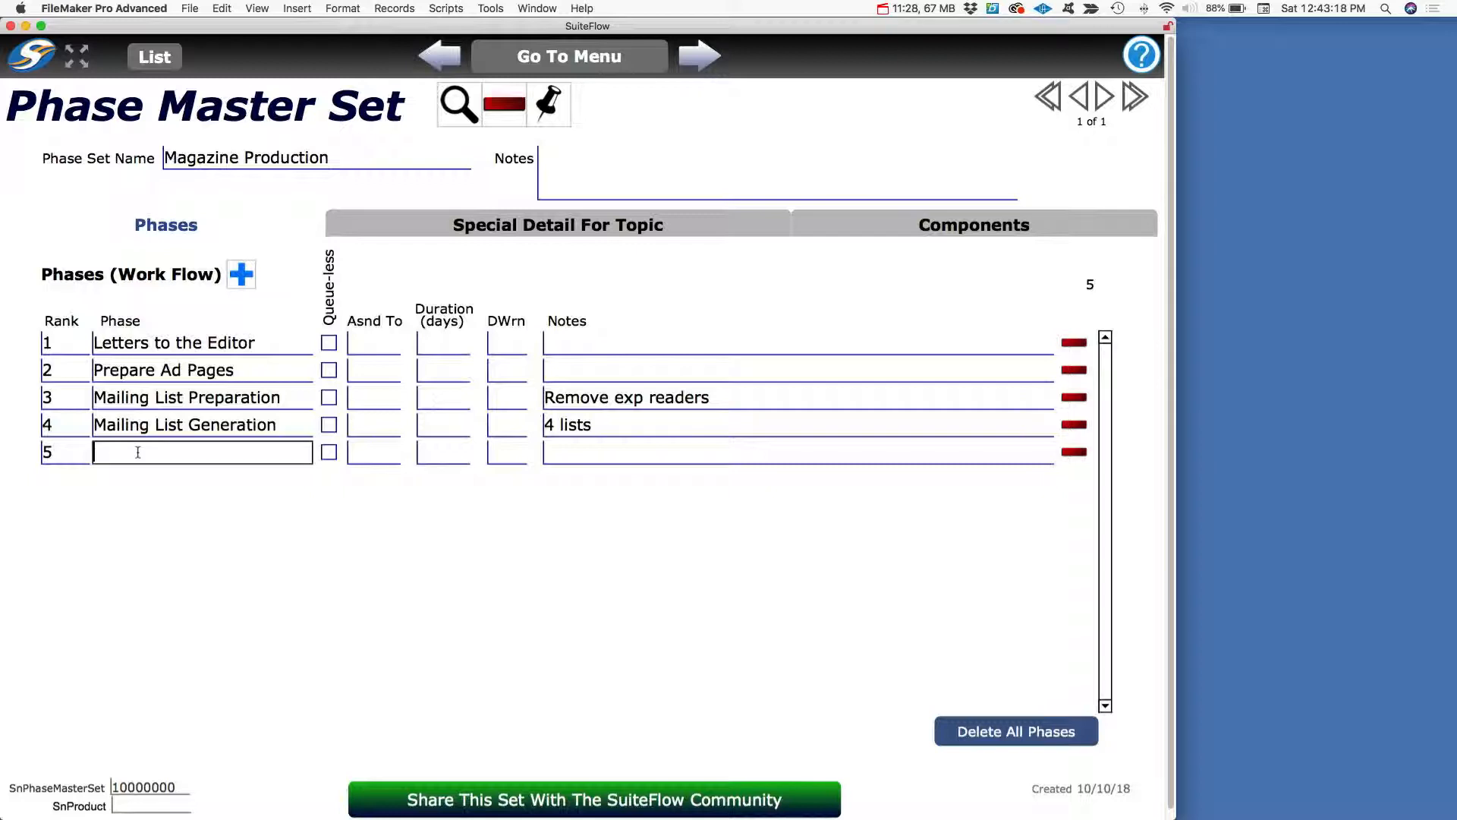
pyautogui.click(378, 343)
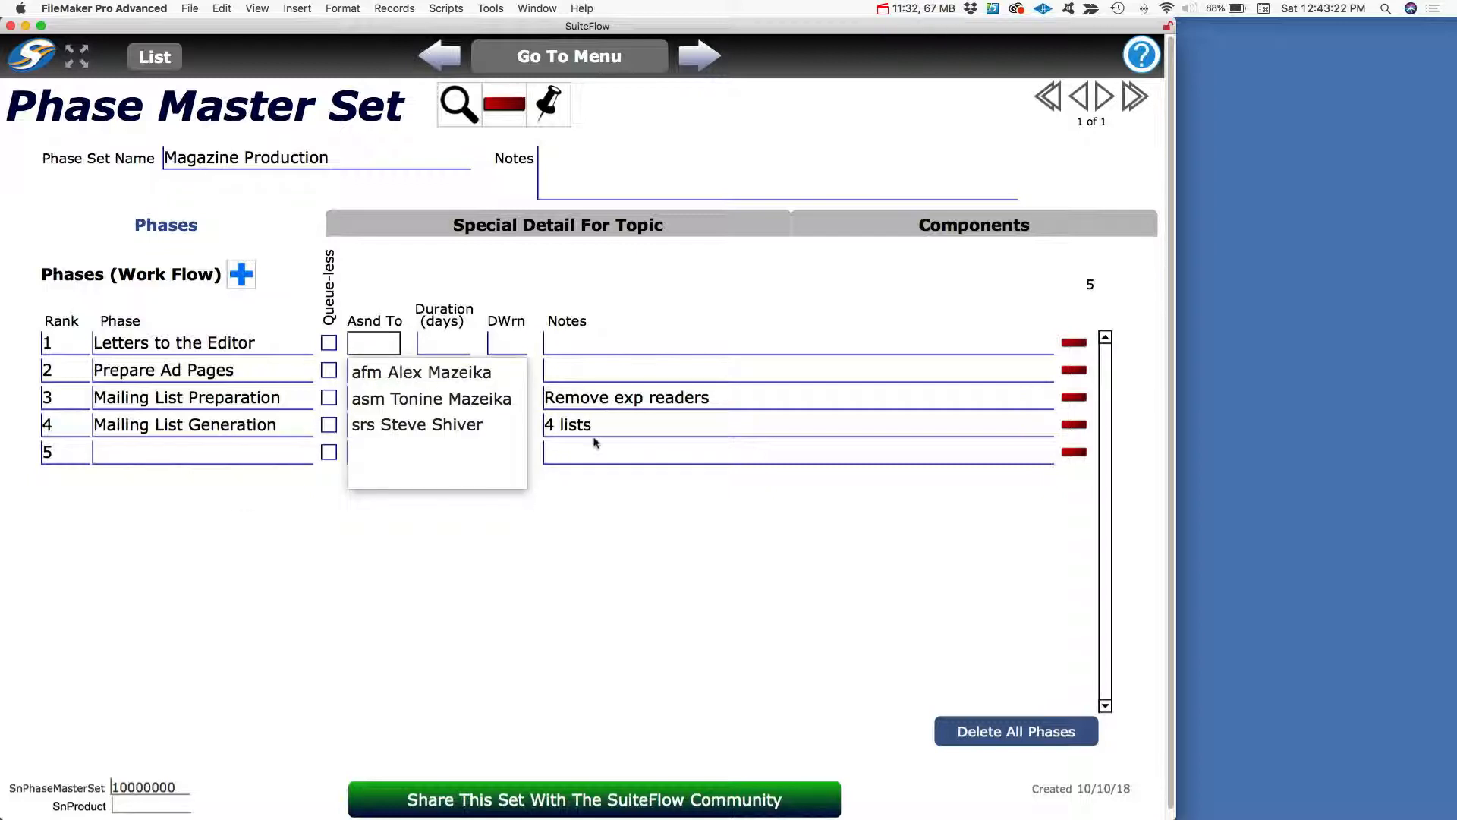
pyautogui.click(608, 455)
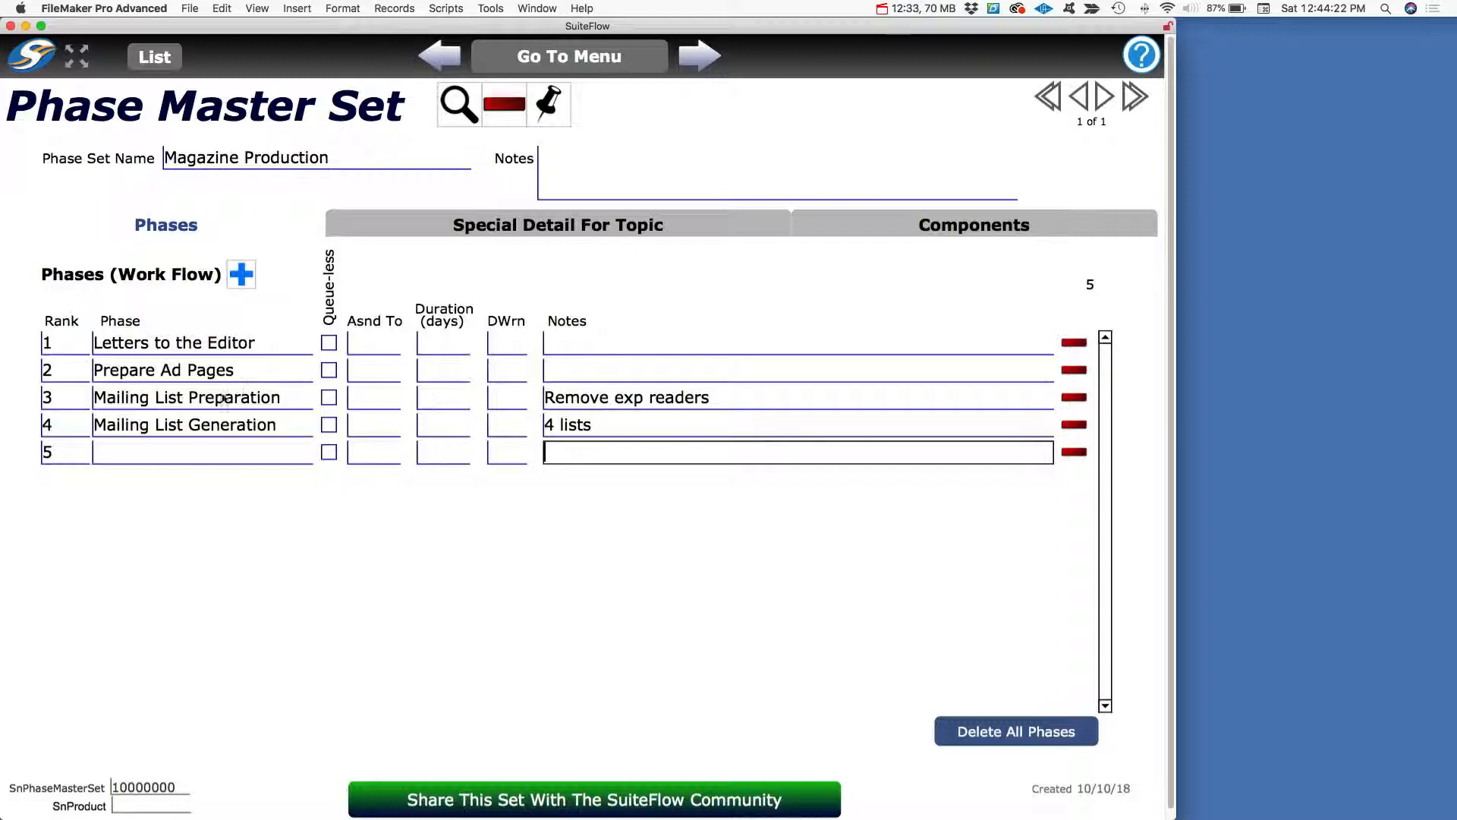
pyautogui.click(120, 456)
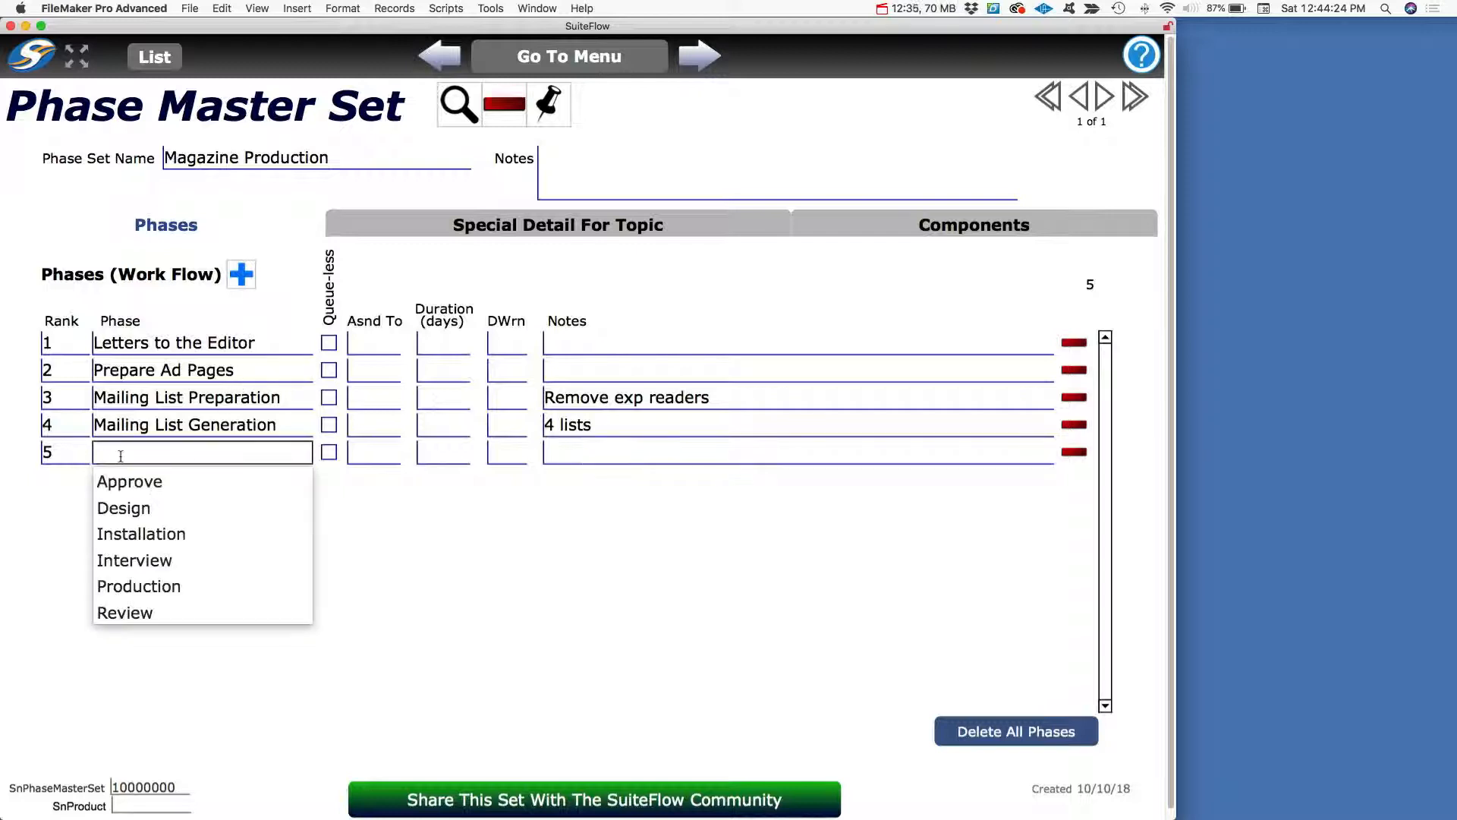
pyautogui.click(121, 457)
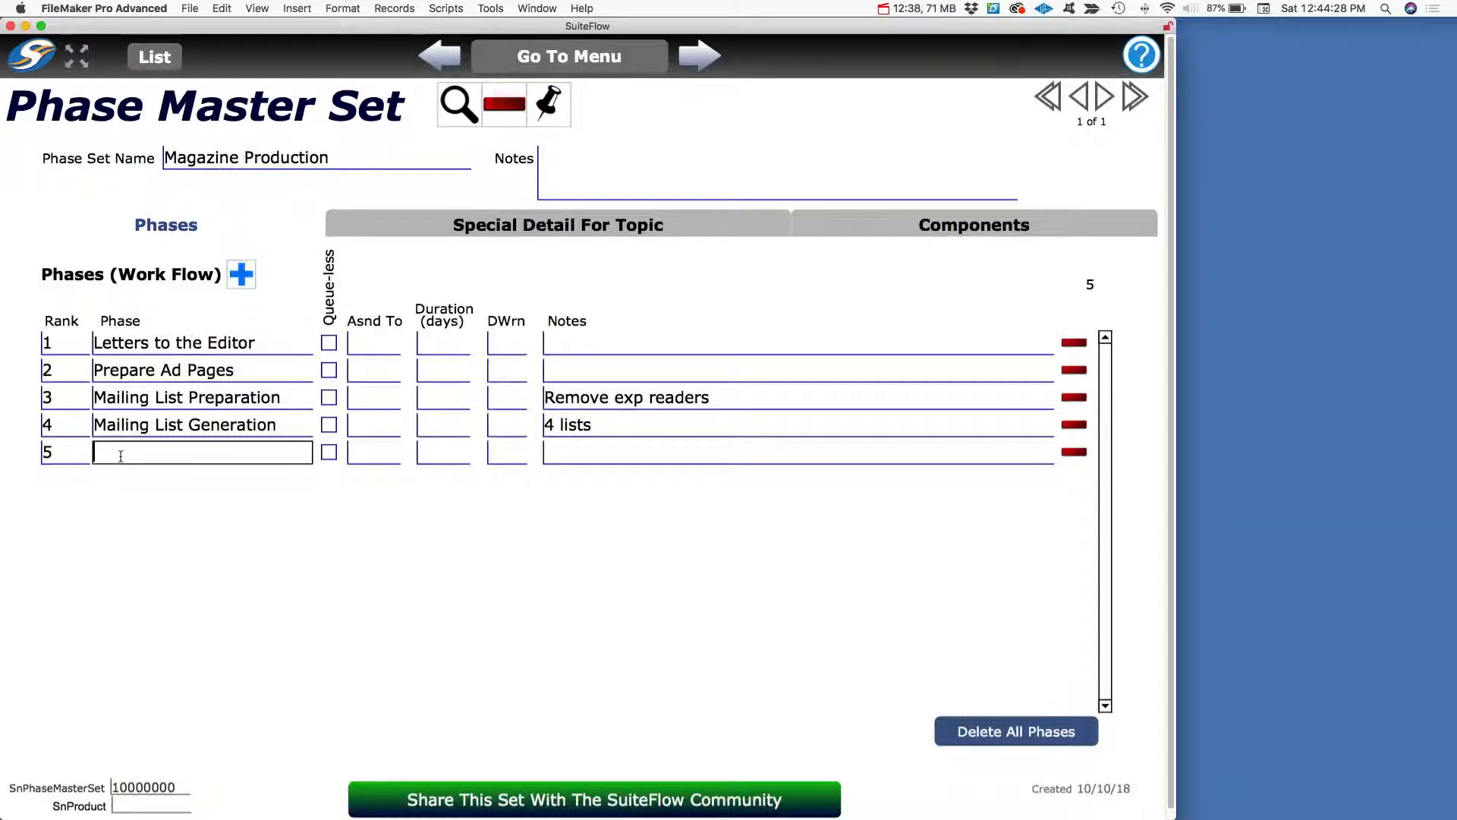
# Assign all four named phases of the Magazine Production set to afm
pyautogui.click(378, 347)
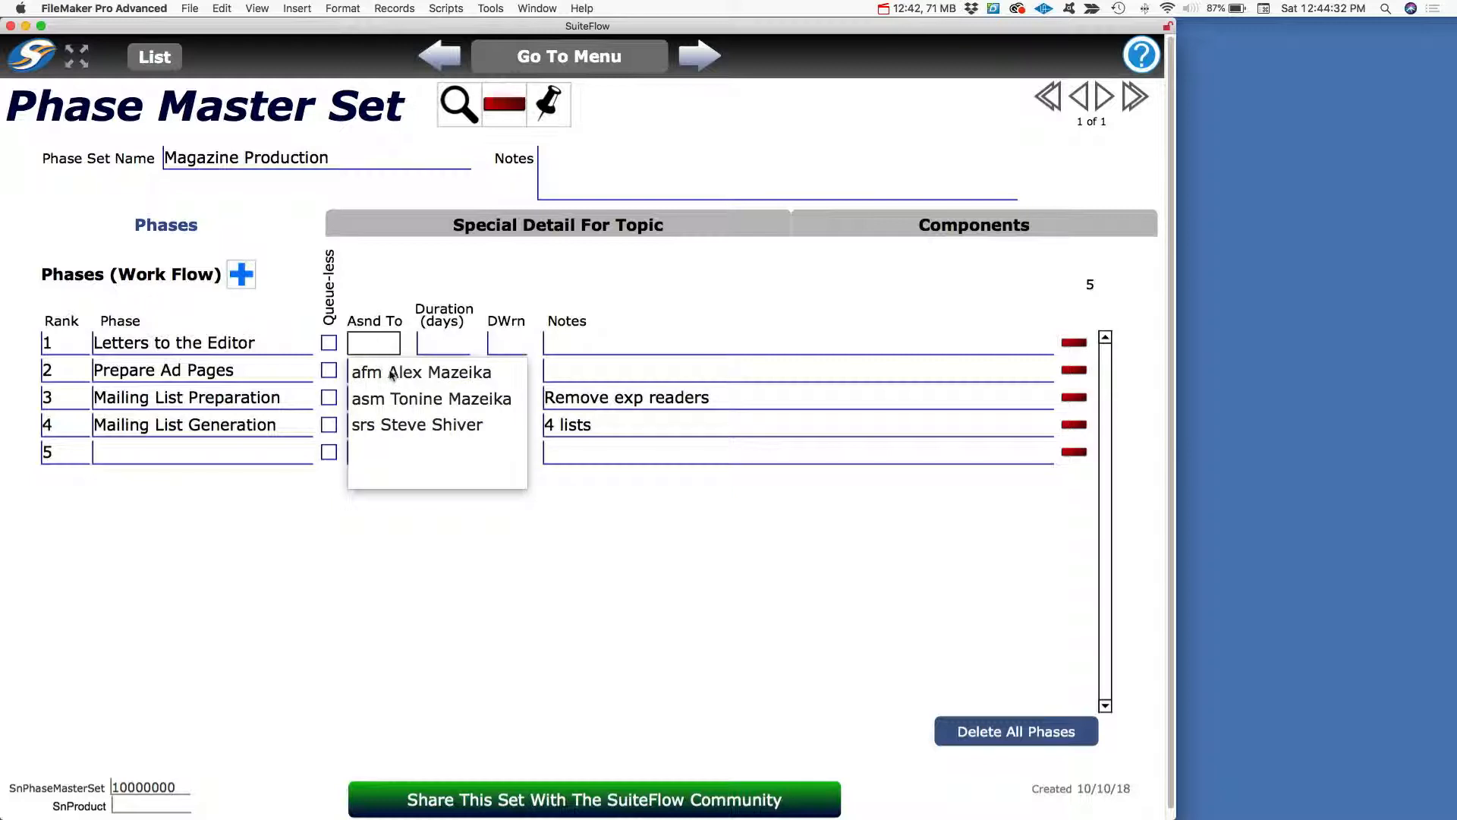
pyautogui.click(370, 375)
pyautogui.click(370, 377)
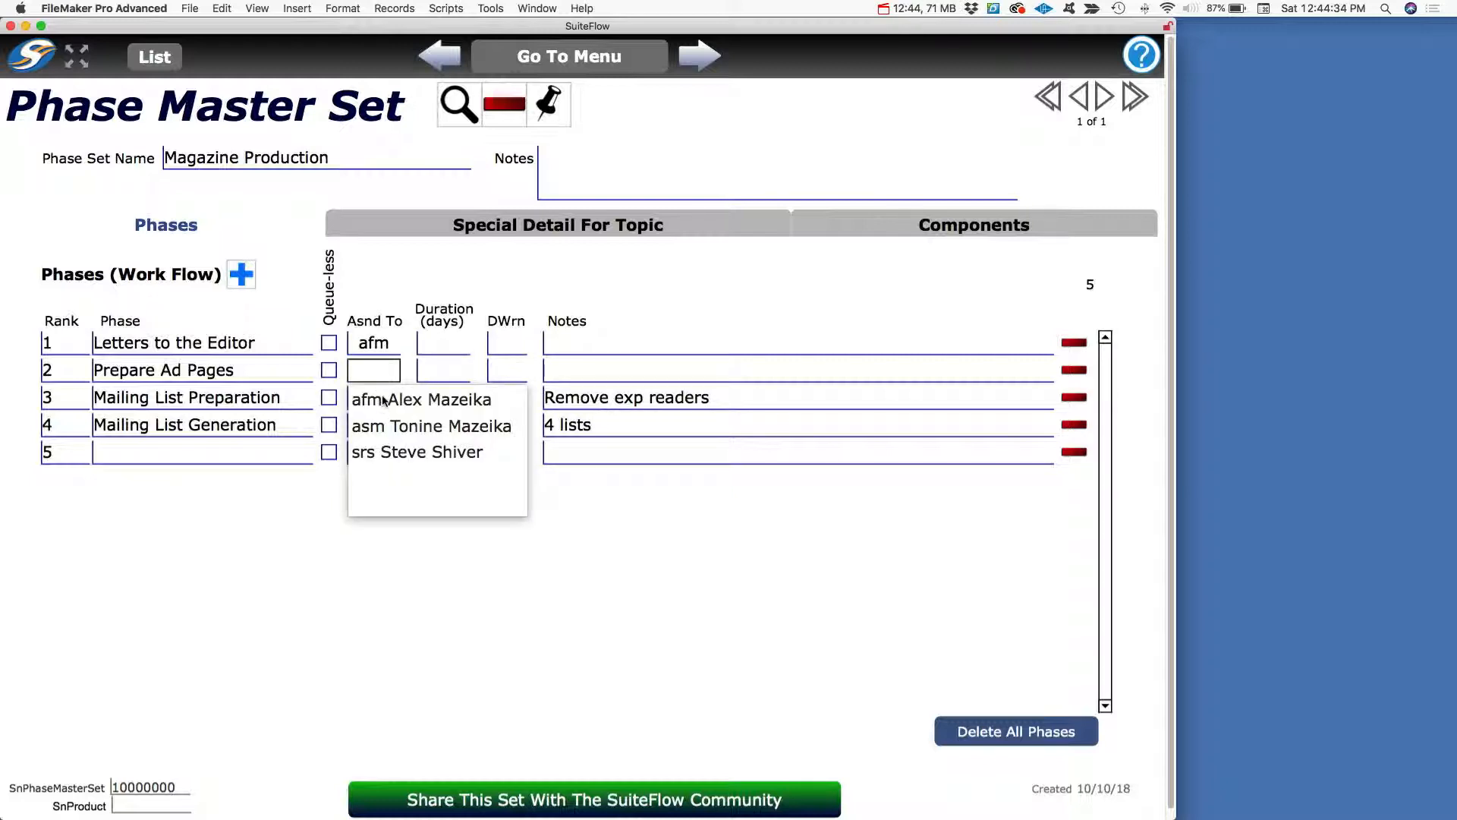
pyautogui.click(363, 396)
pyautogui.click(363, 396)
pyautogui.click(378, 428)
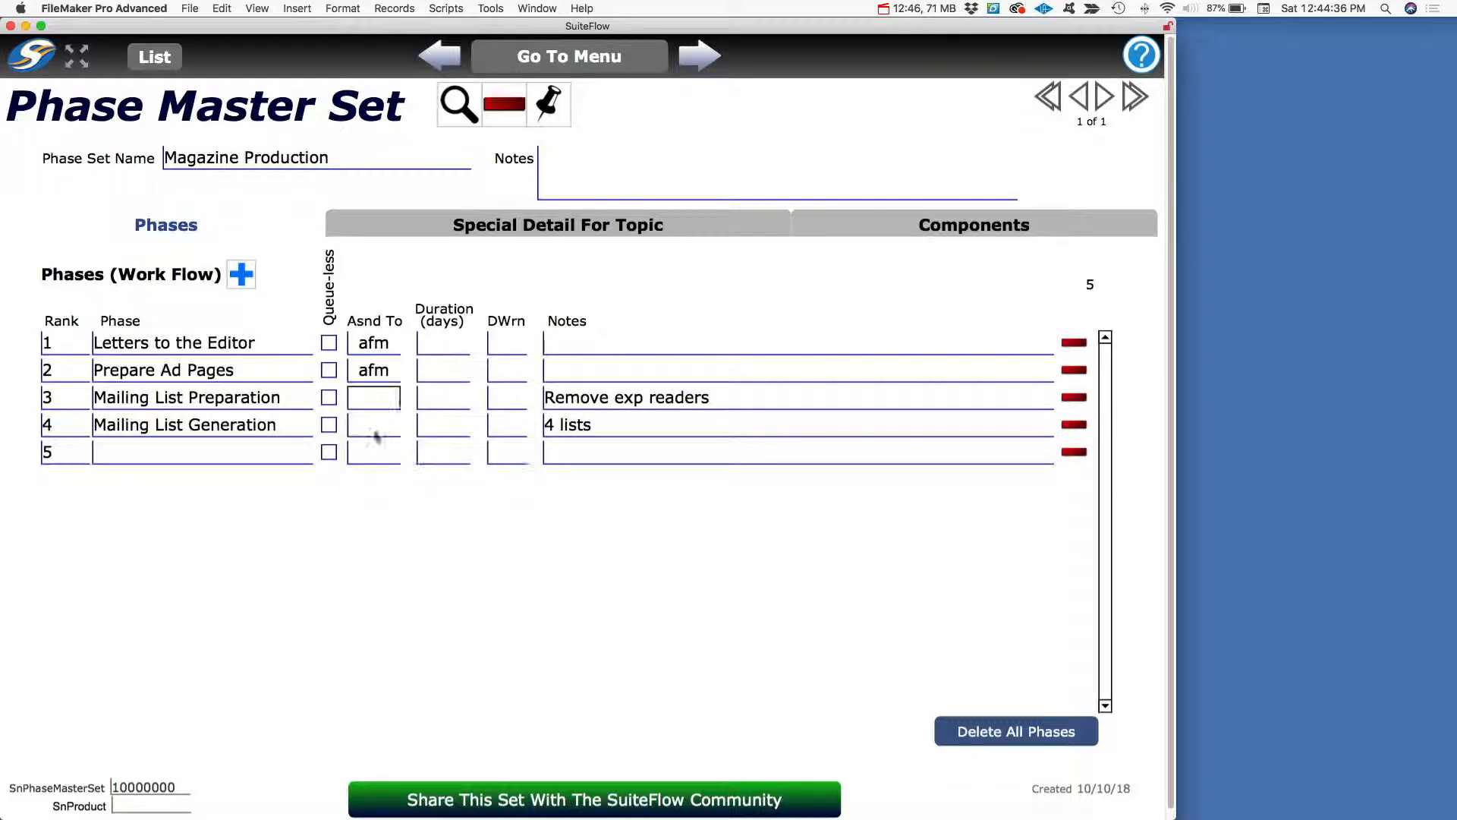
pyautogui.click(372, 425)
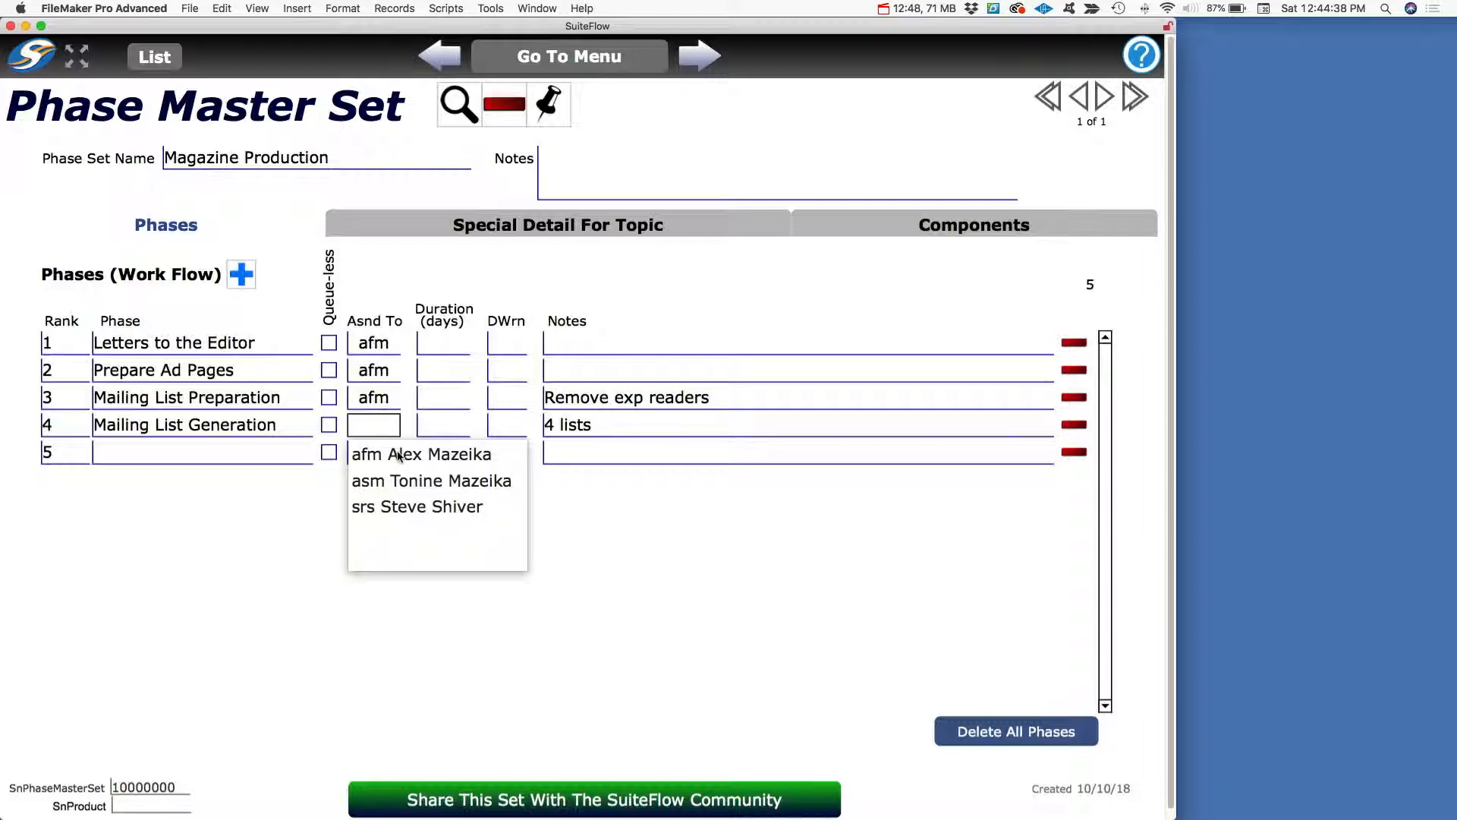
pyautogui.click(398, 456)
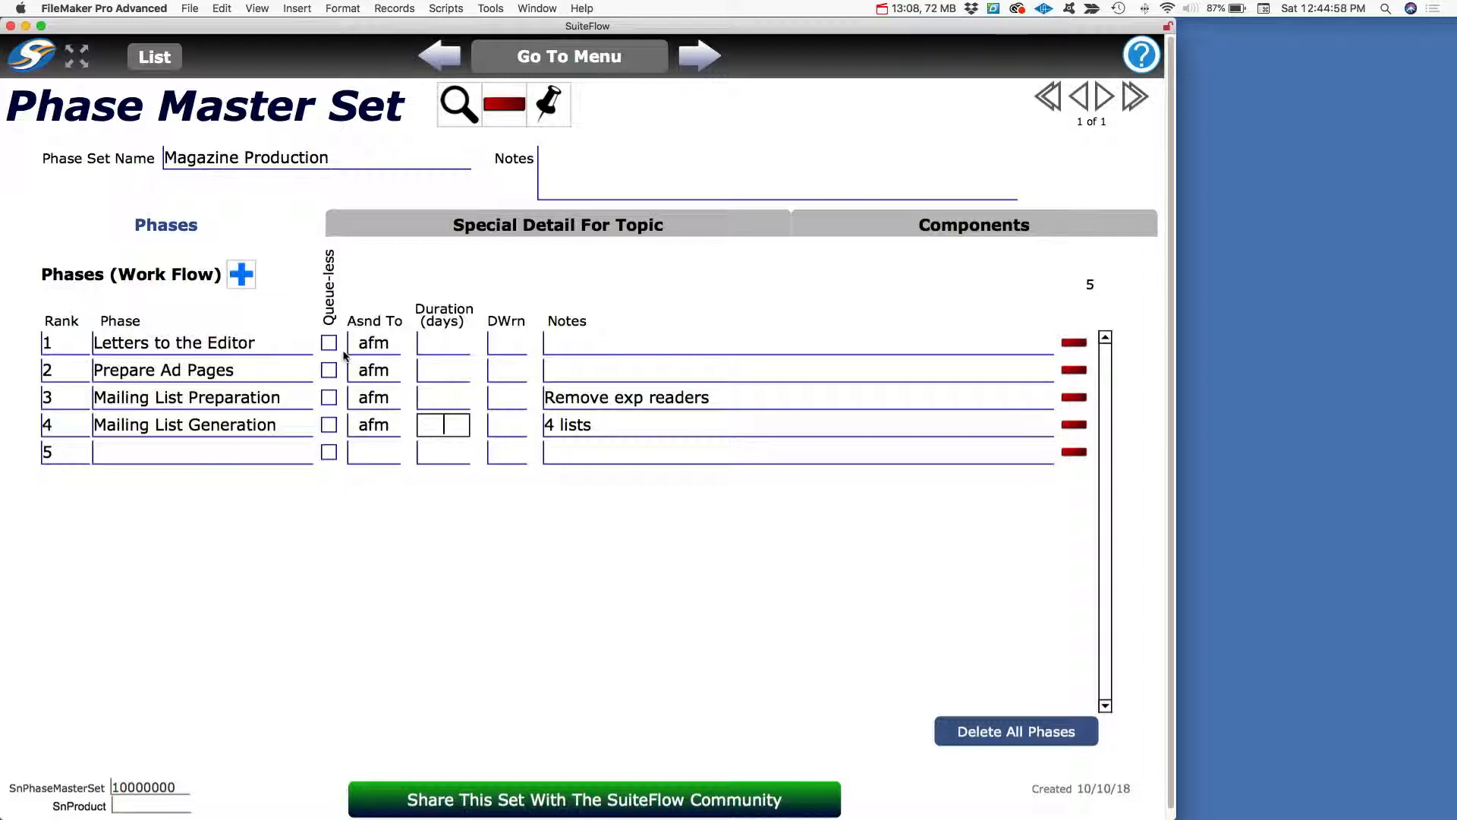
# Delete the empty fifth phase from the Magazine Production set
pyautogui.click(1074, 452)
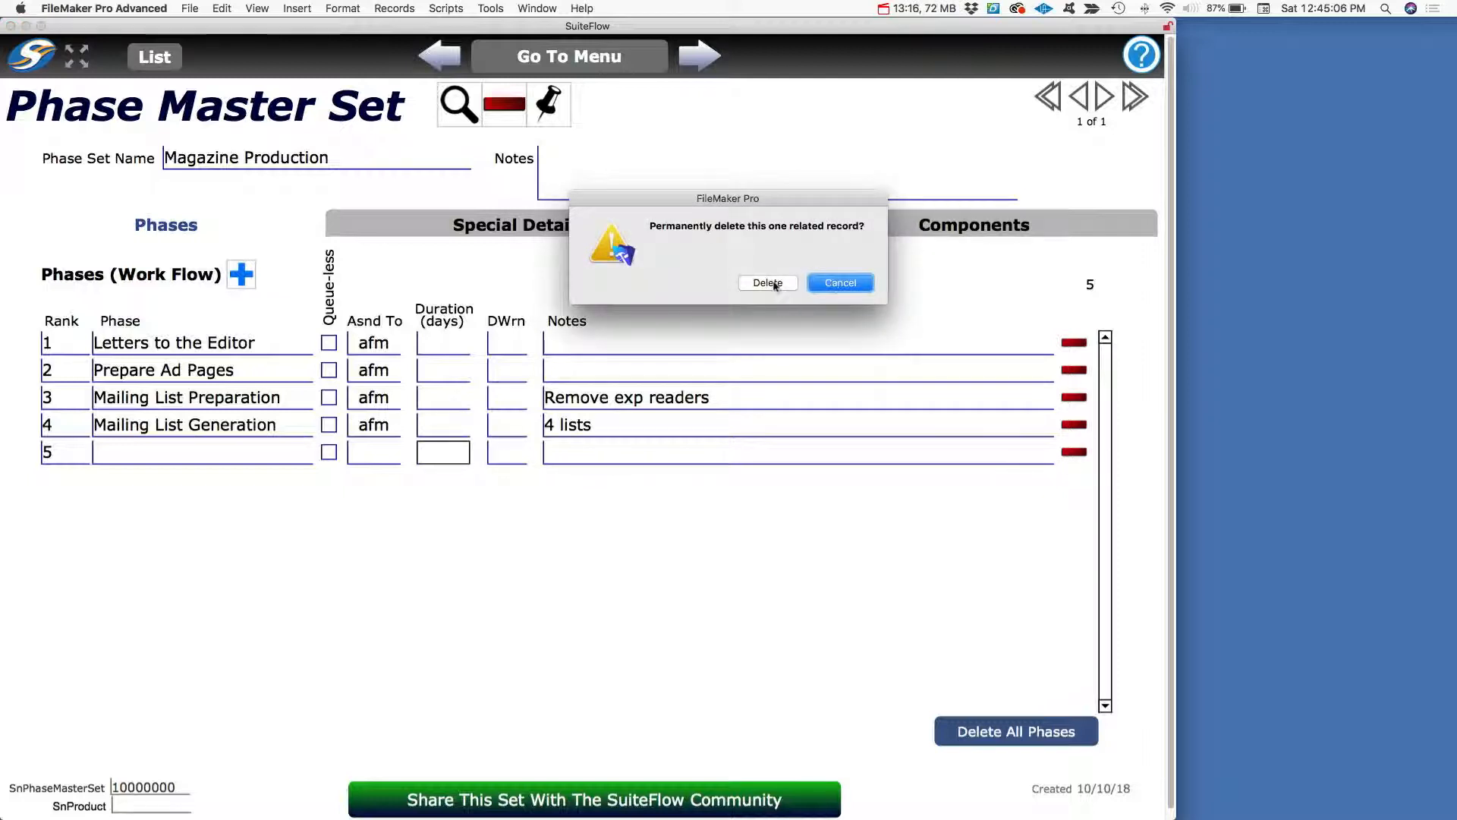
pyautogui.click(768, 283)
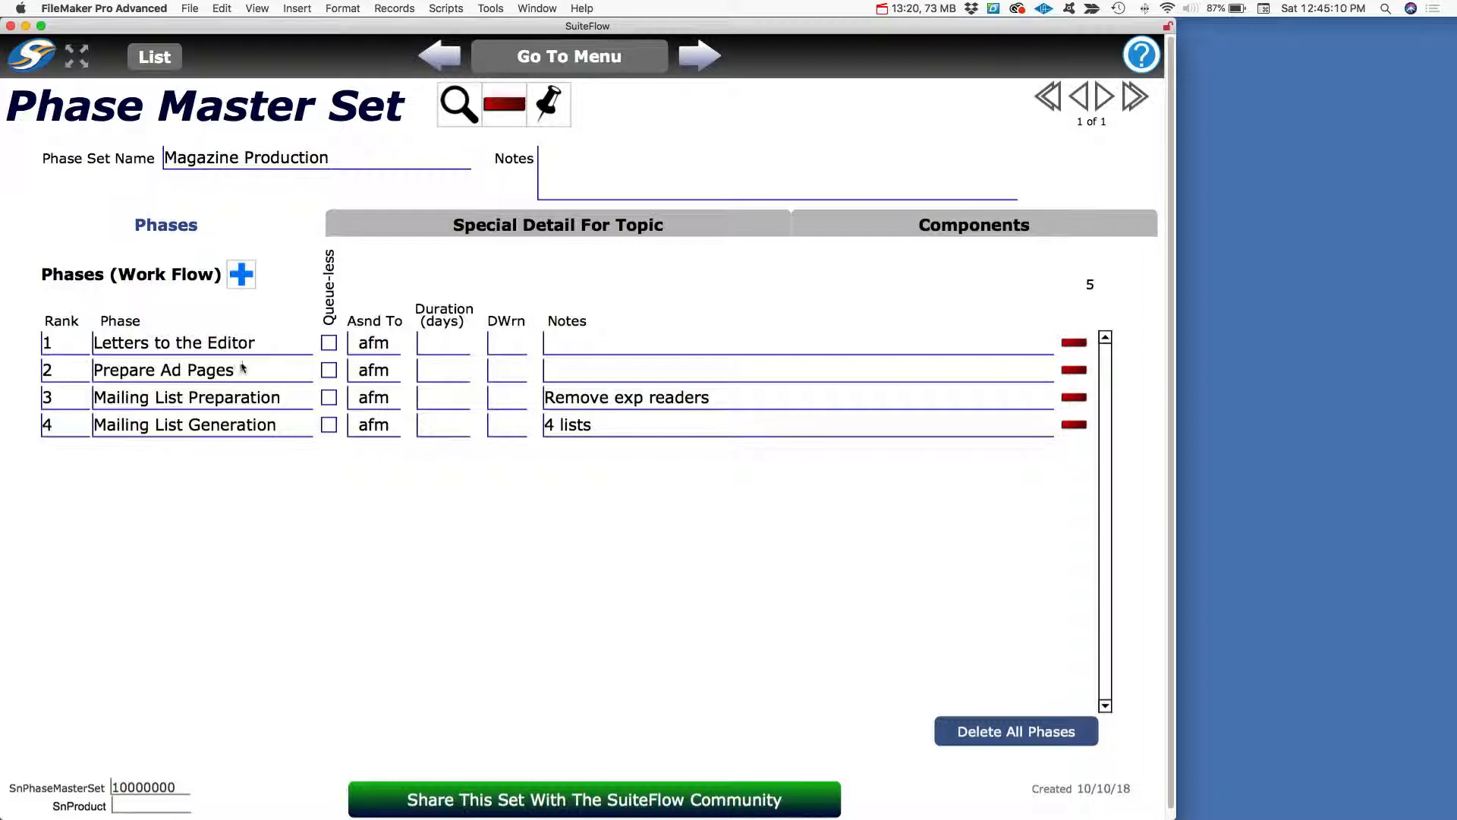
# Return to the DFM 2019 May/June topic and show its work flow phases
pyautogui.click(159, 61)
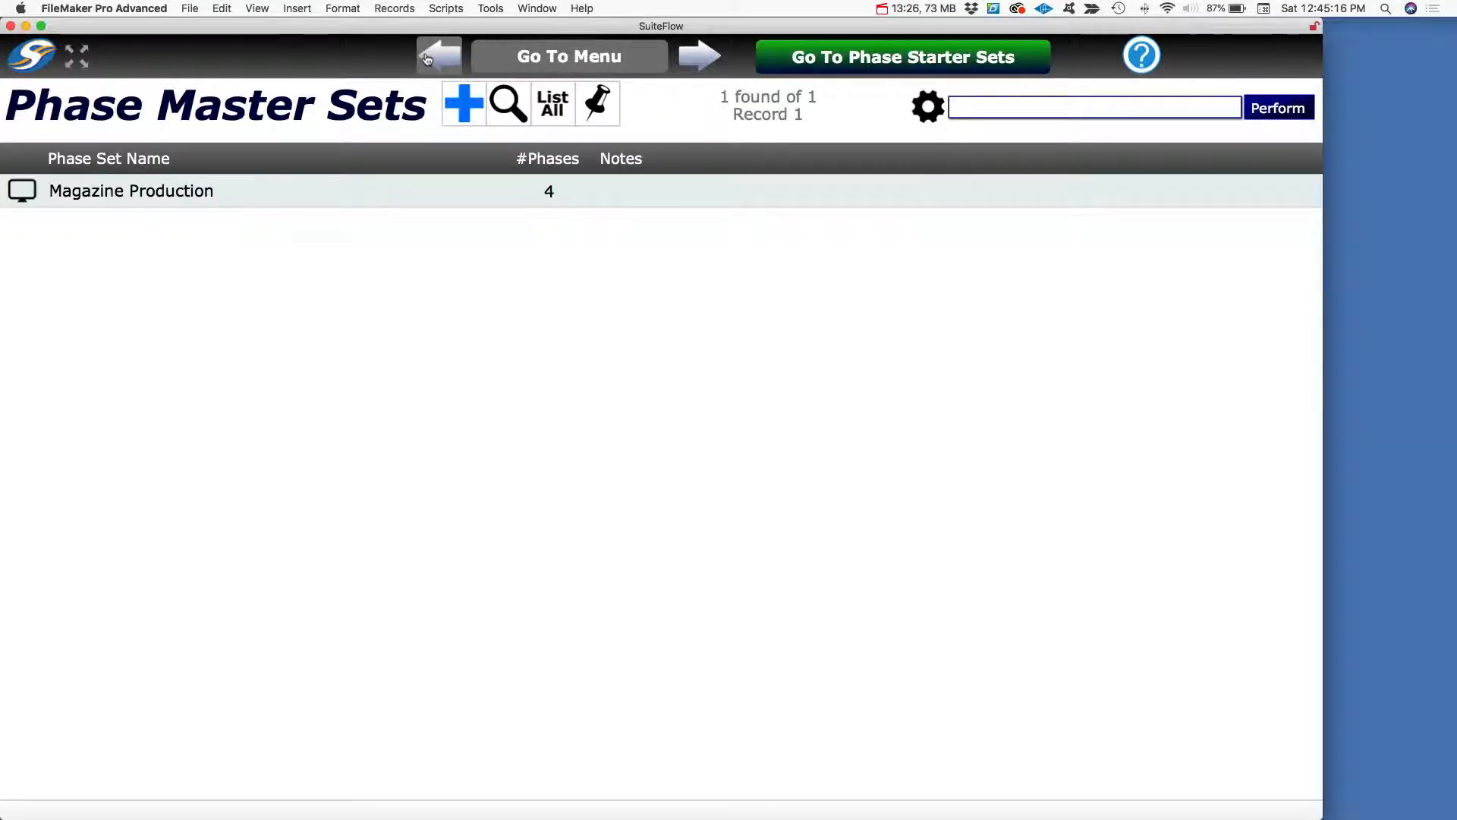
pyautogui.click(427, 58)
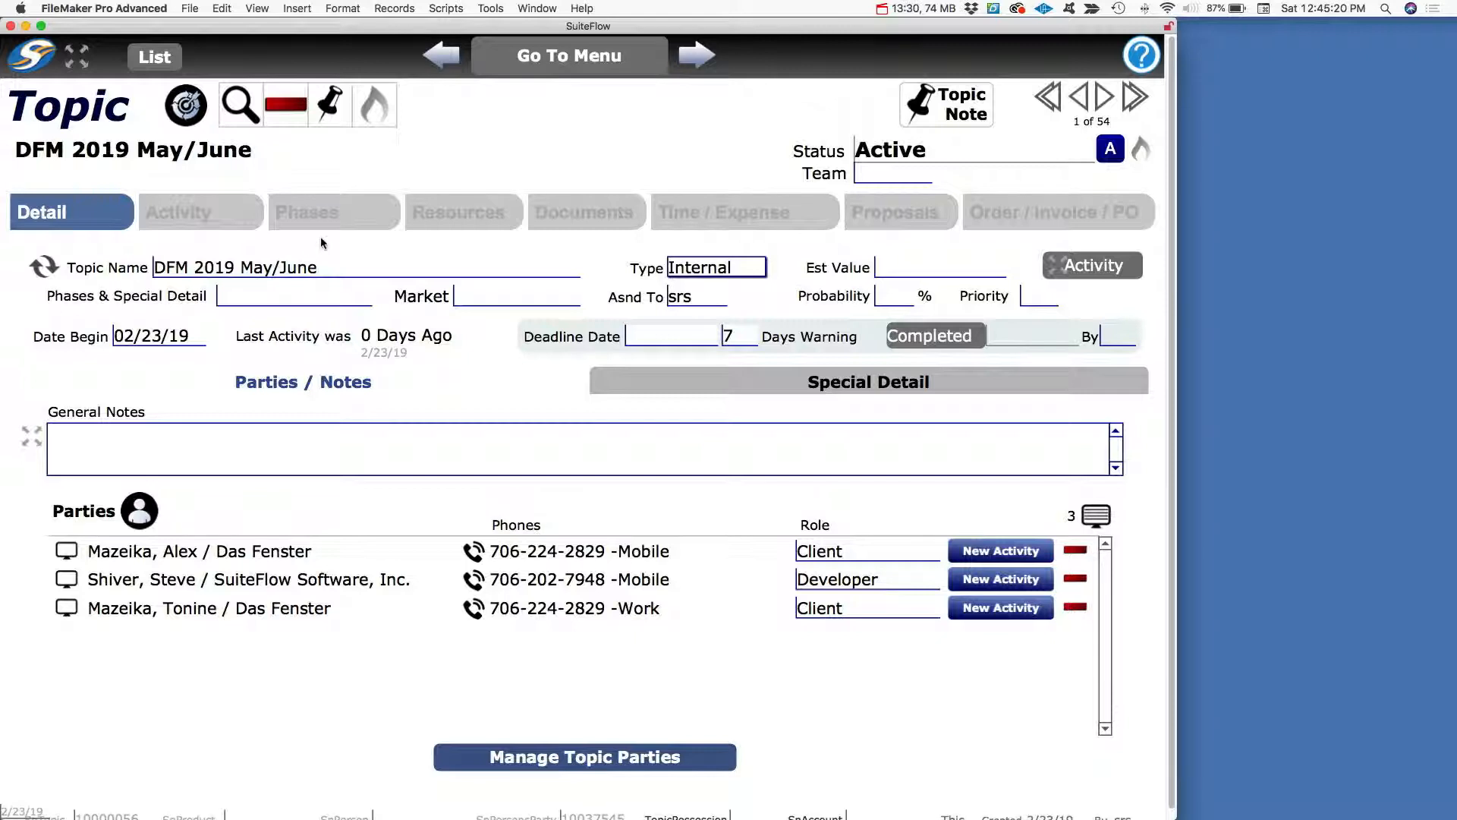
pyautogui.click(343, 226)
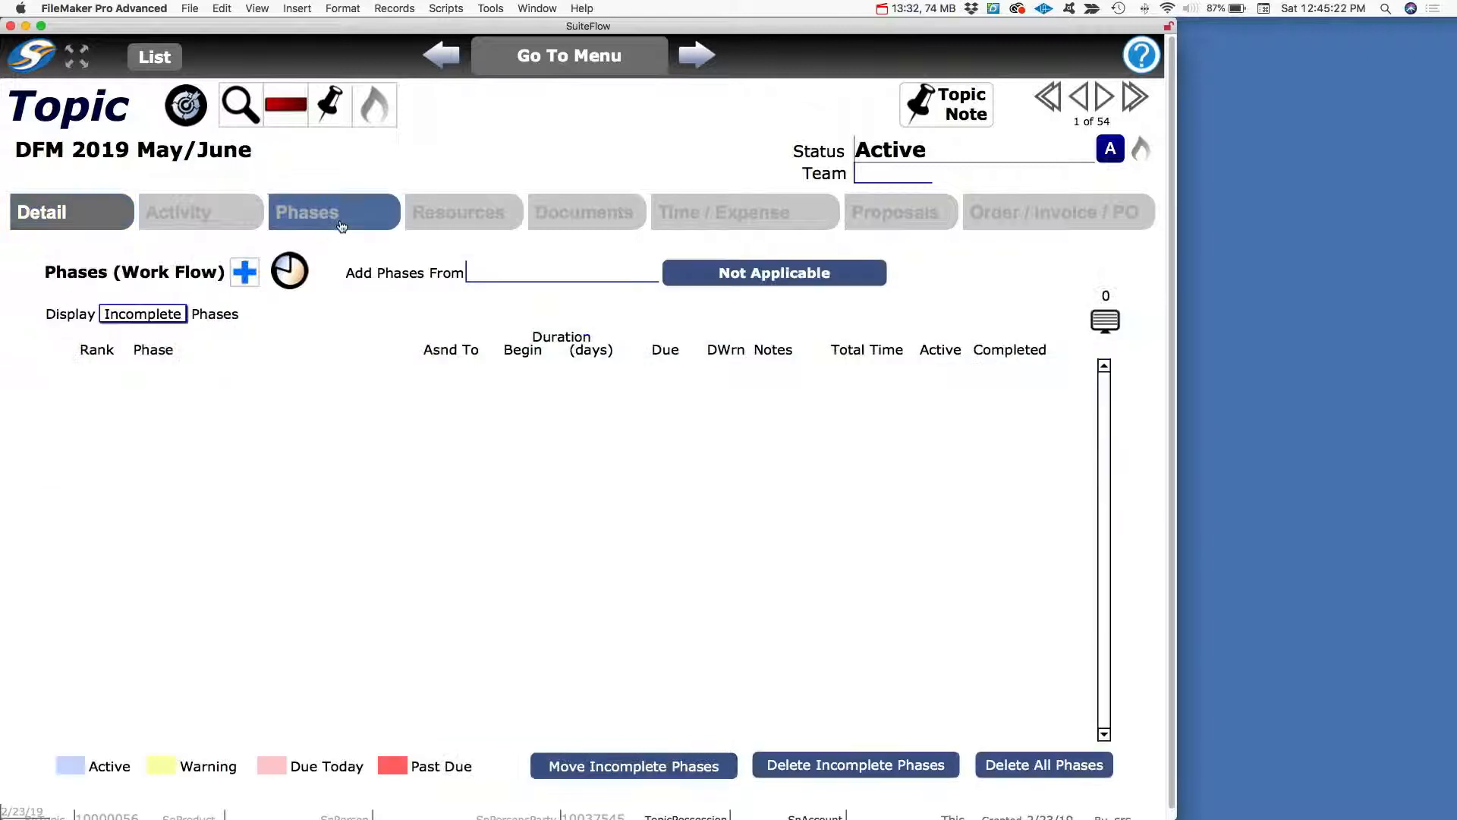
# Add the four standard phases of the Magazine Production master set to the topic
pyautogui.click(531, 267)
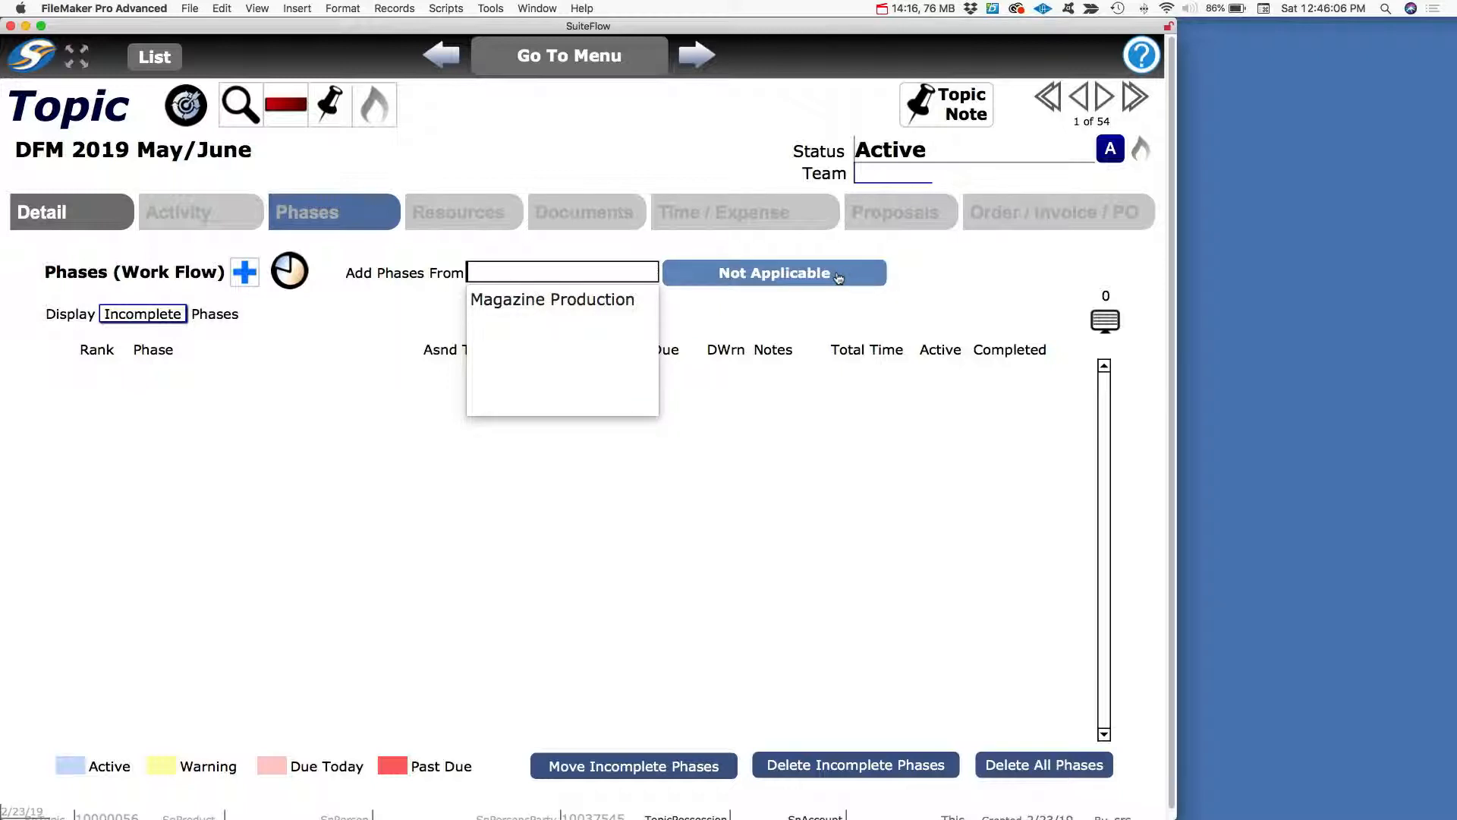
pyautogui.click(546, 303)
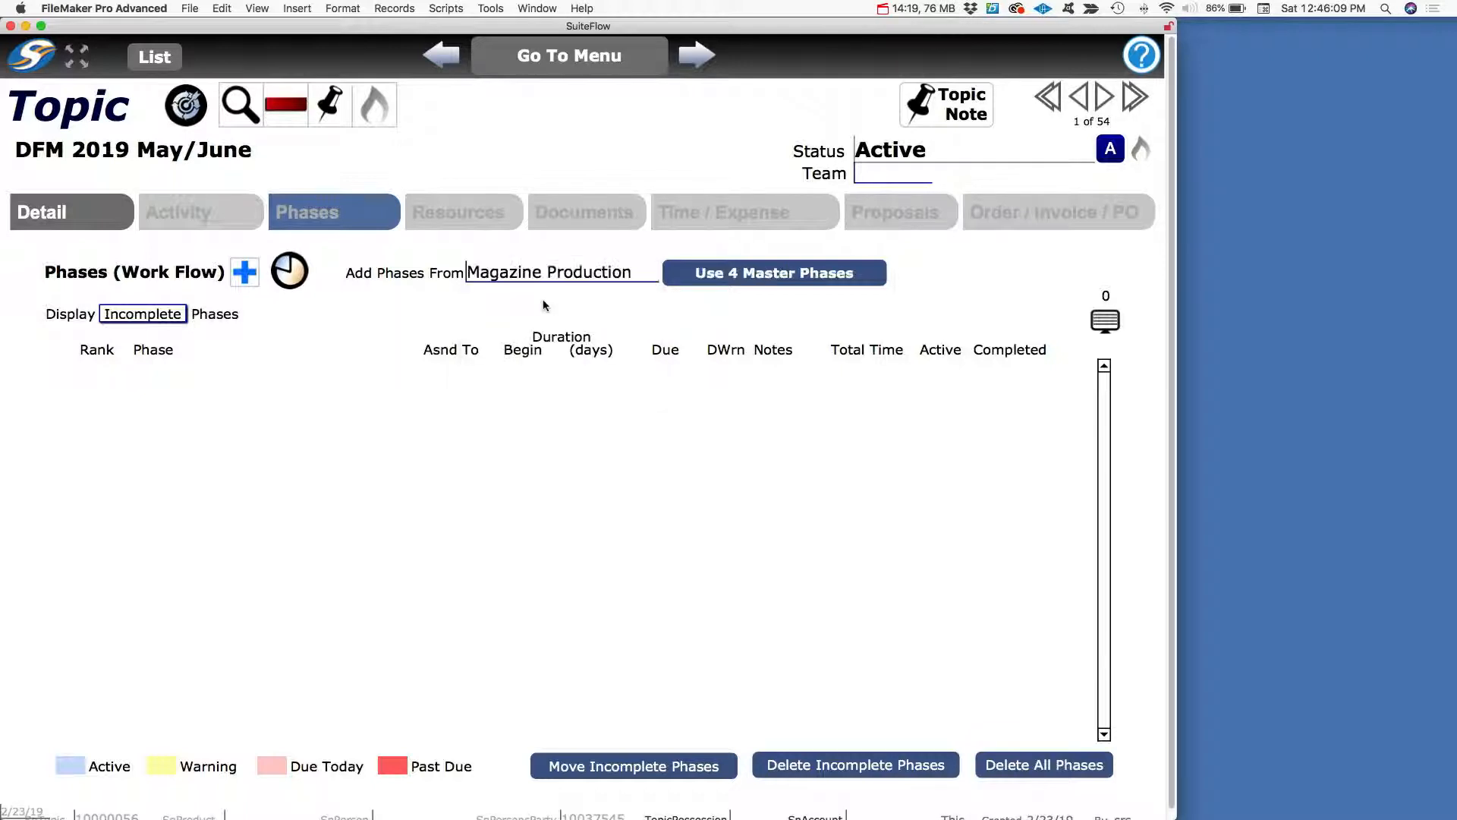
pyautogui.click(801, 275)
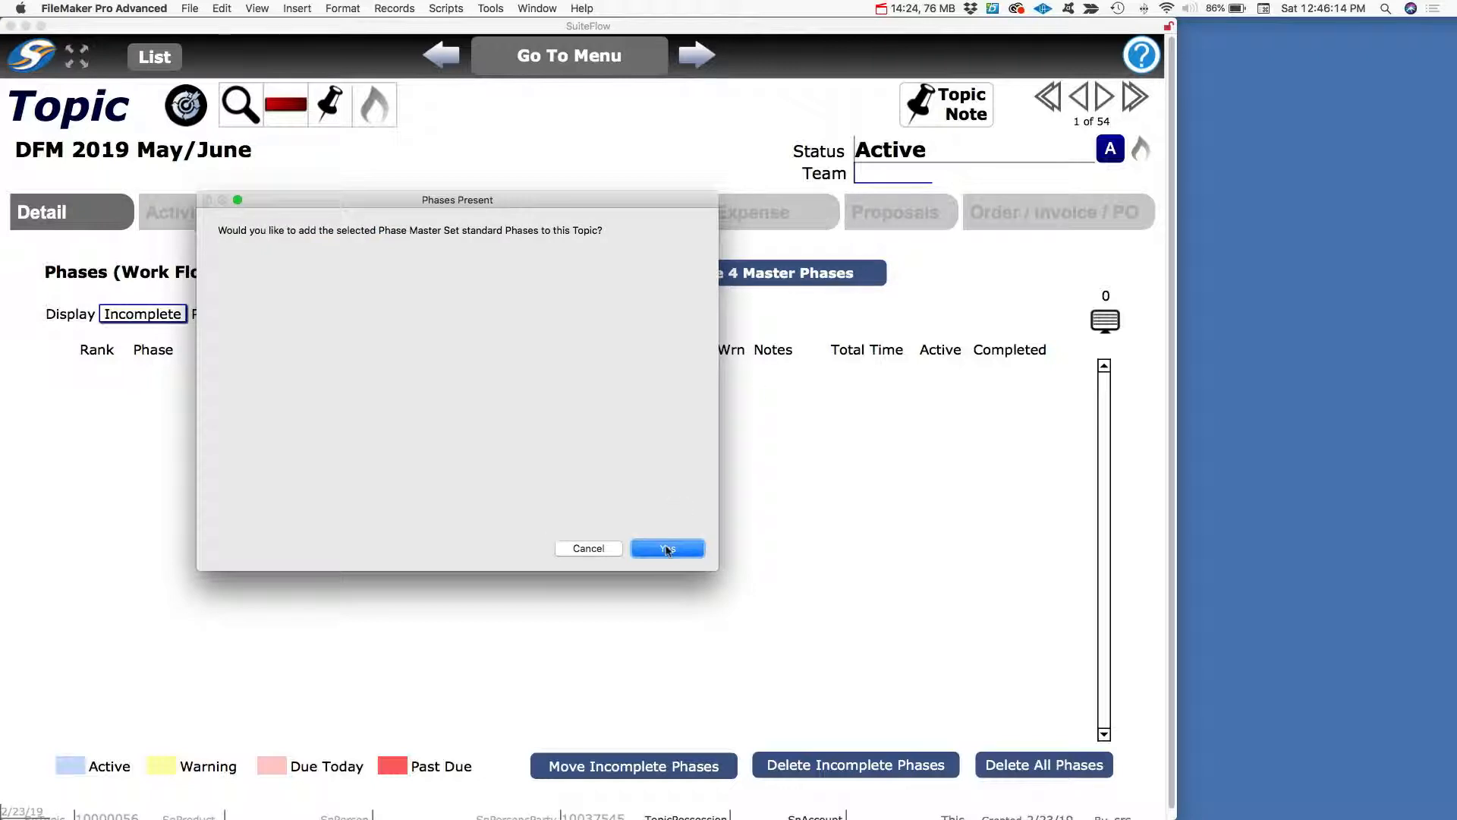
pyautogui.press('super+period')
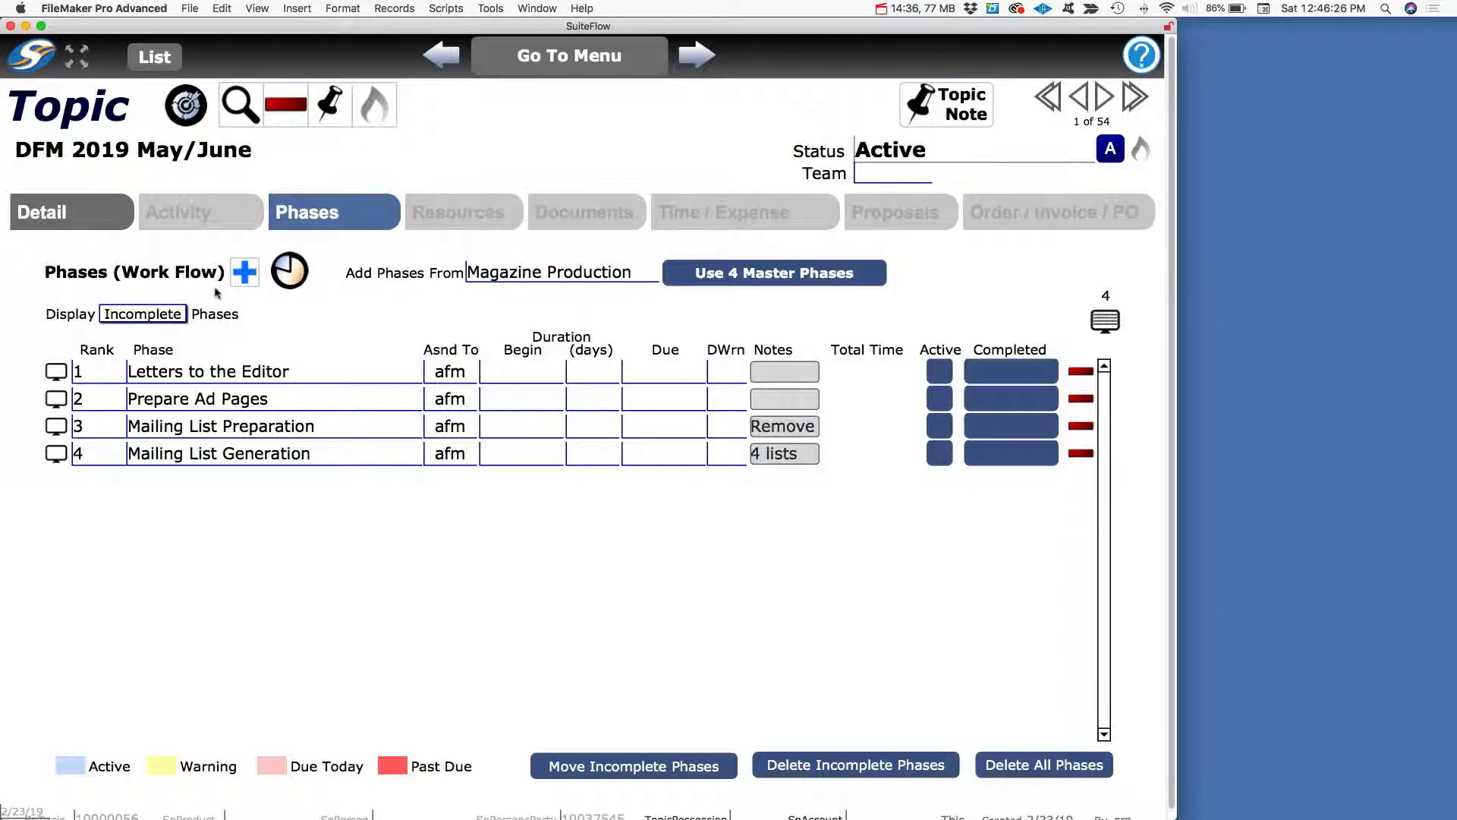
# Add a fifth phase named "order coffee" to the topic and assign it to afm
pyautogui.click(246, 274)
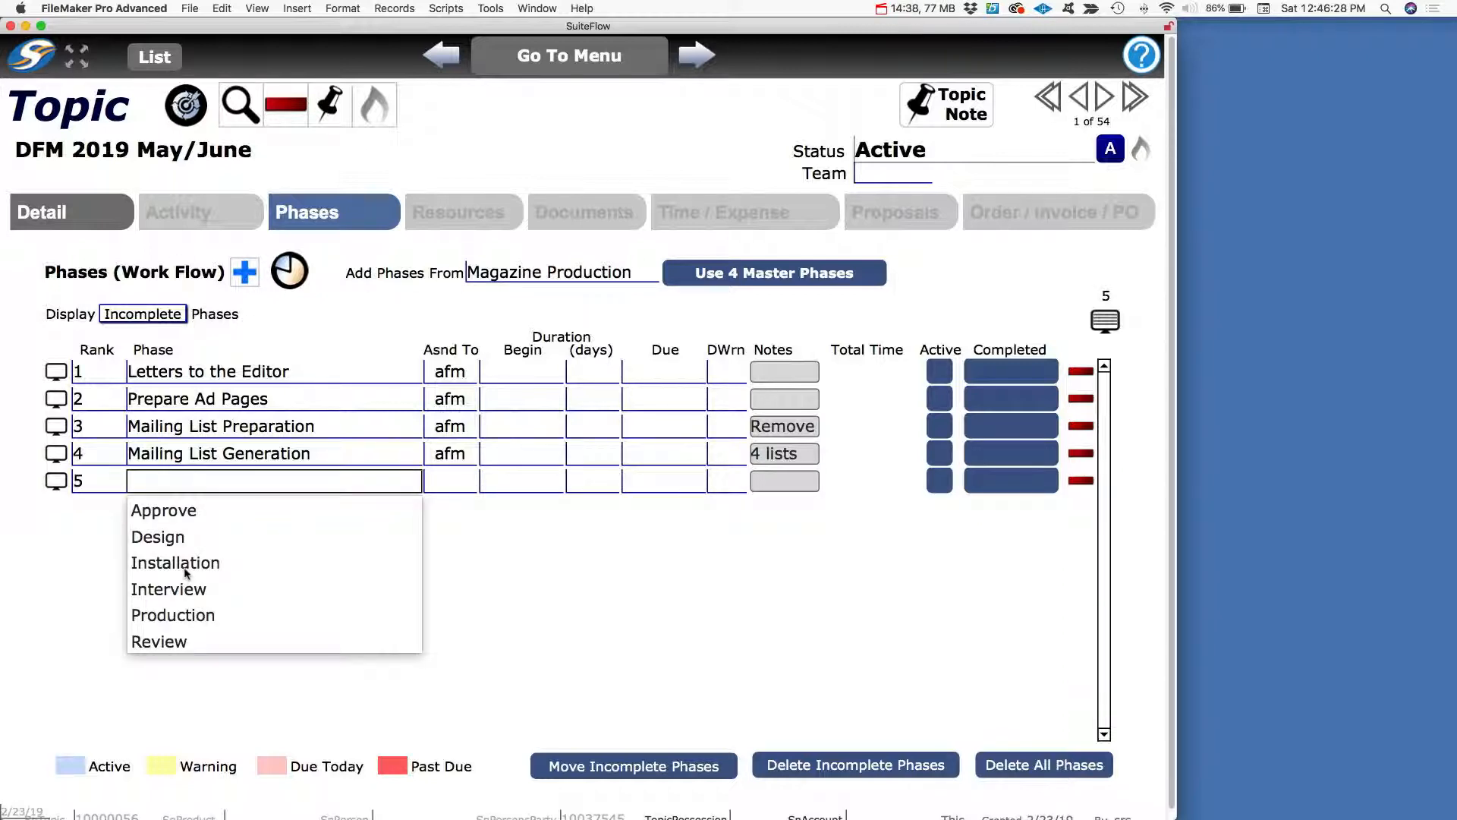
pyautogui.click(166, 479)
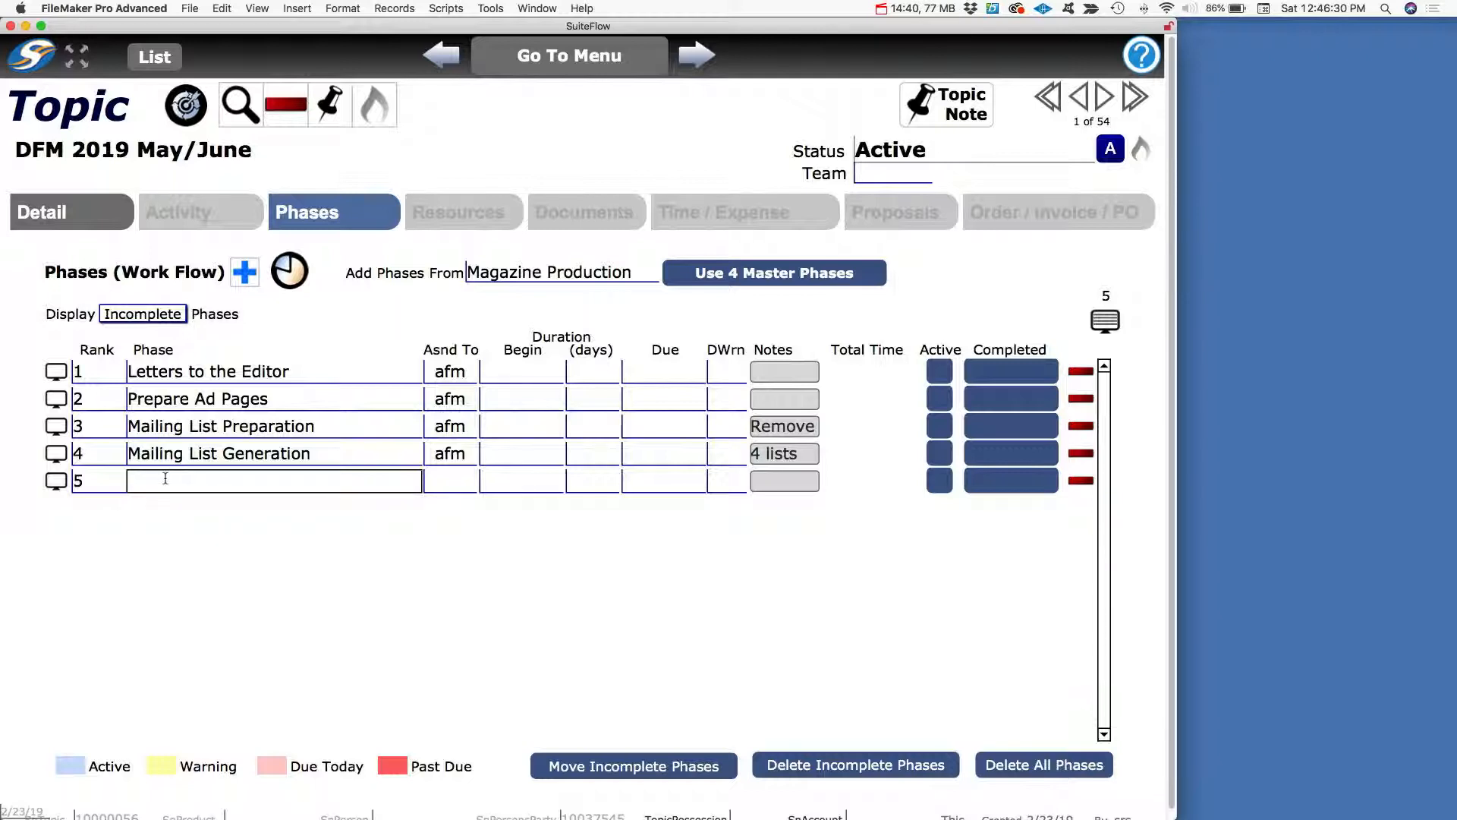
pyautogui.write('order coffee')
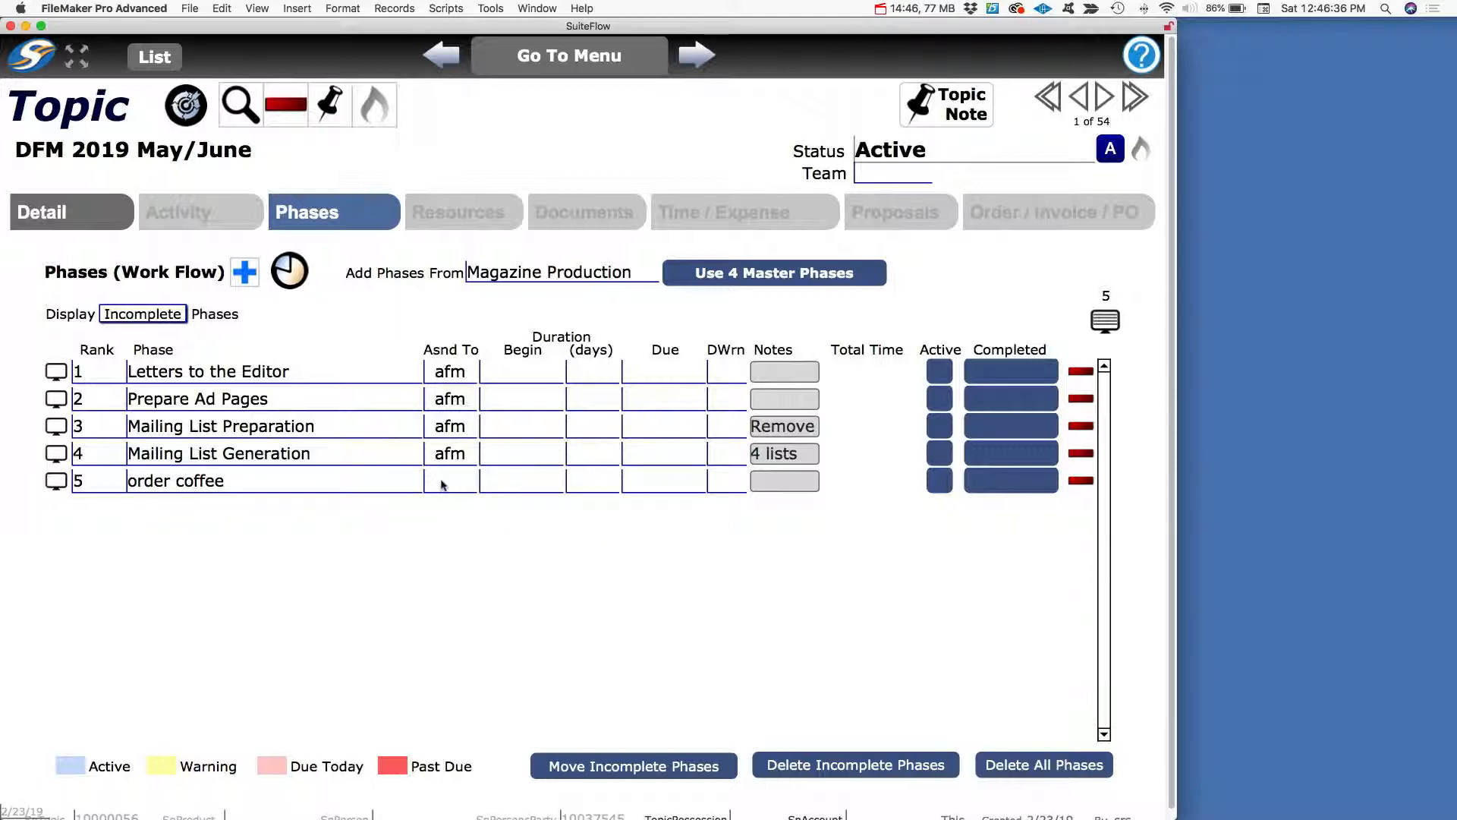
pyautogui.click(441, 480)
pyautogui.click(455, 510)
pyautogui.press('Tab')
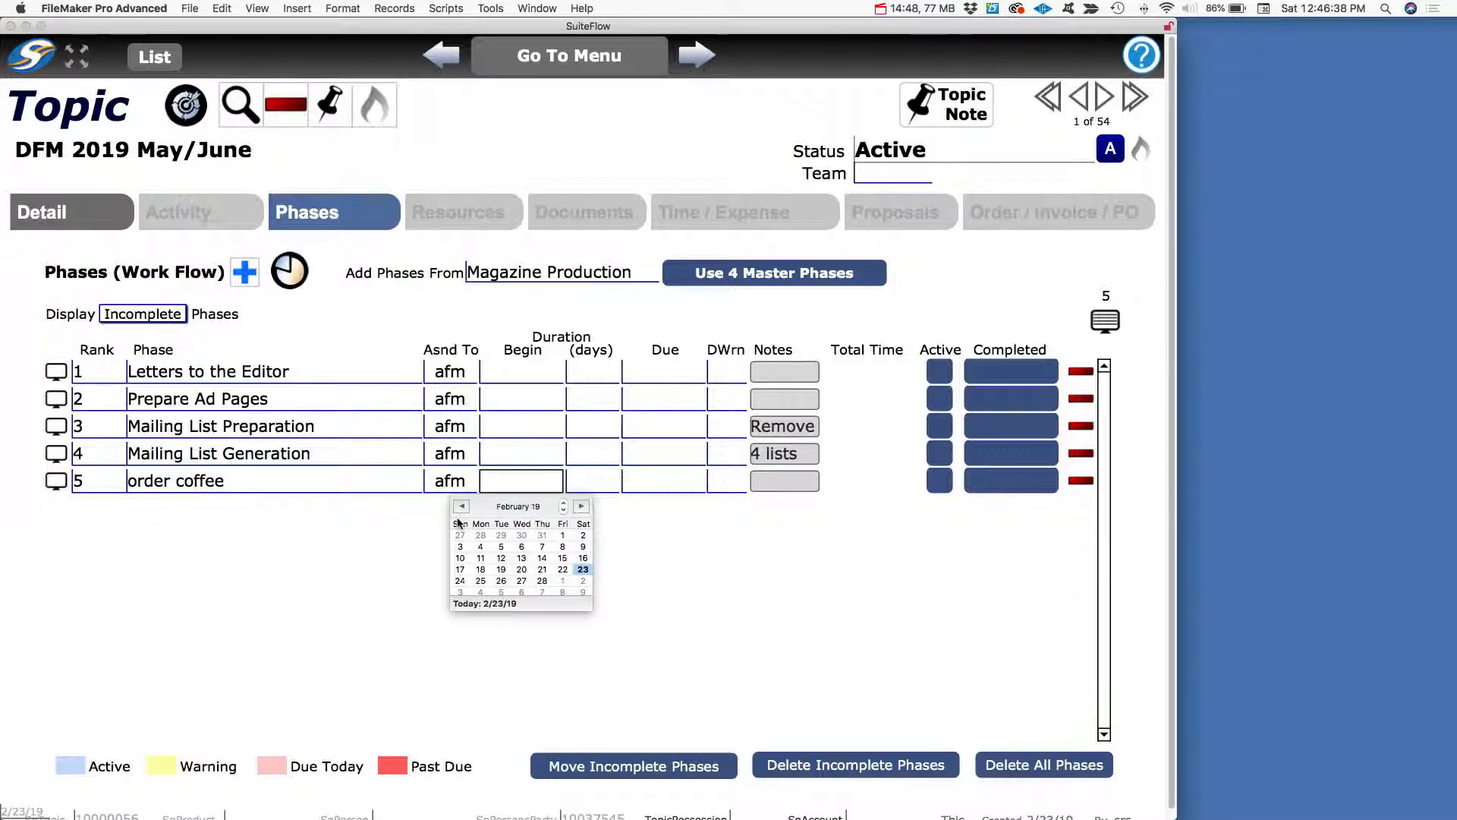
pyautogui.click(334, 549)
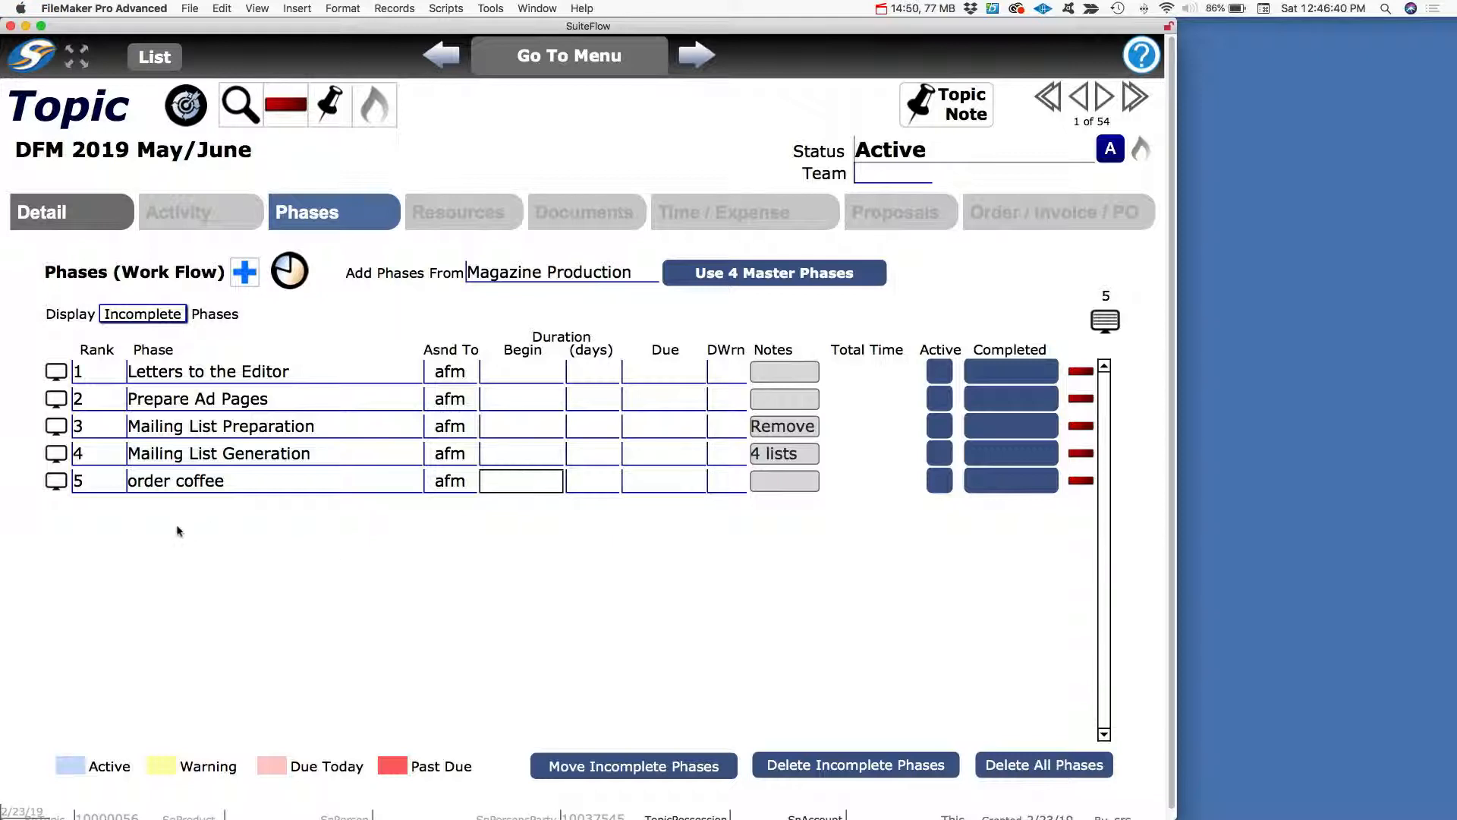
# Set the order coffee phase's rank to .5 to place it before Letters to the Editor
pyautogui.click(99, 479)
pyautogui.write('.5')
pyautogui.press('Tab')
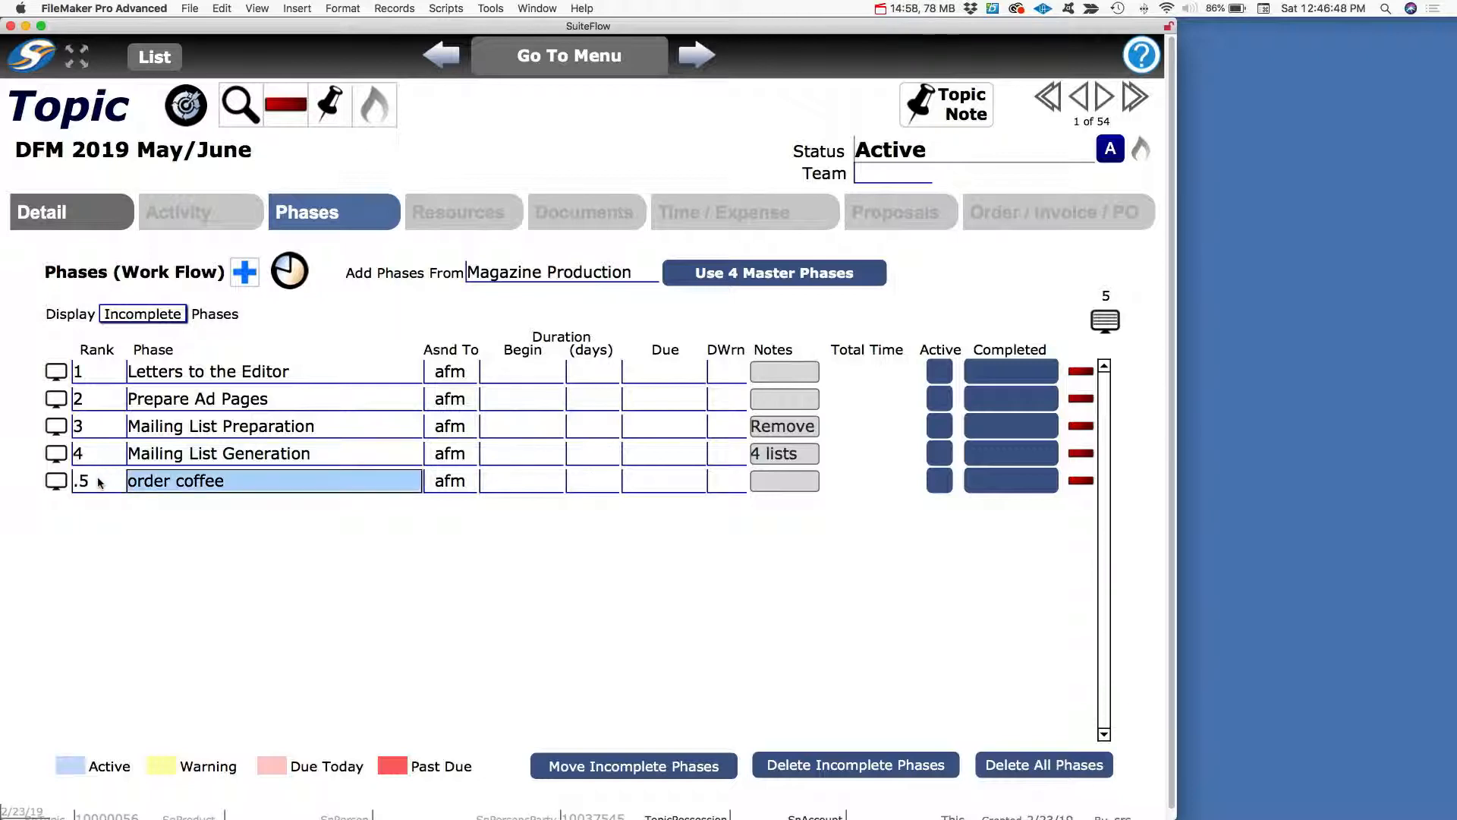
pyautogui.click(388, 320)
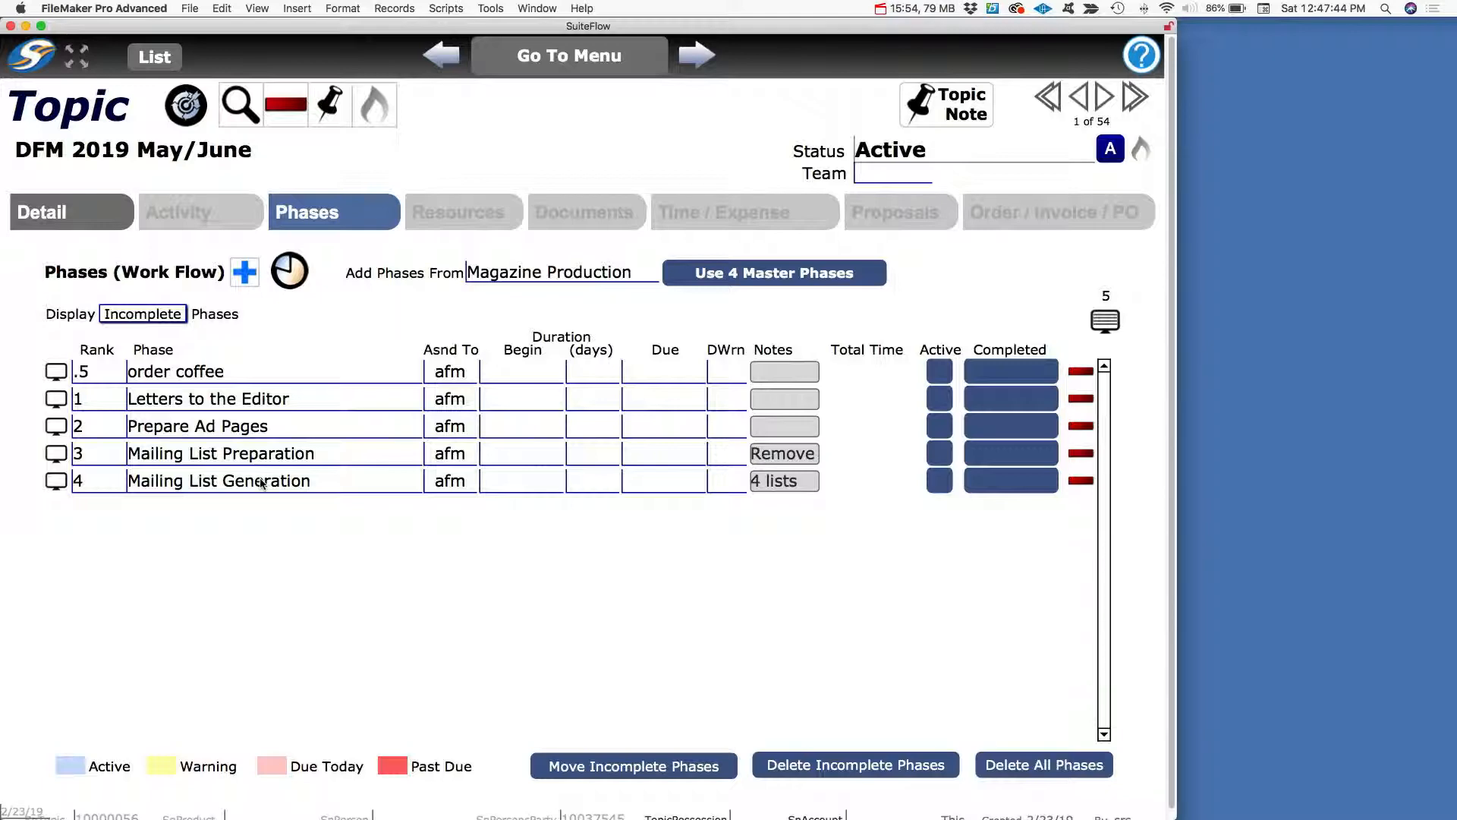
pyautogui.scroll(-2, 263, 484)
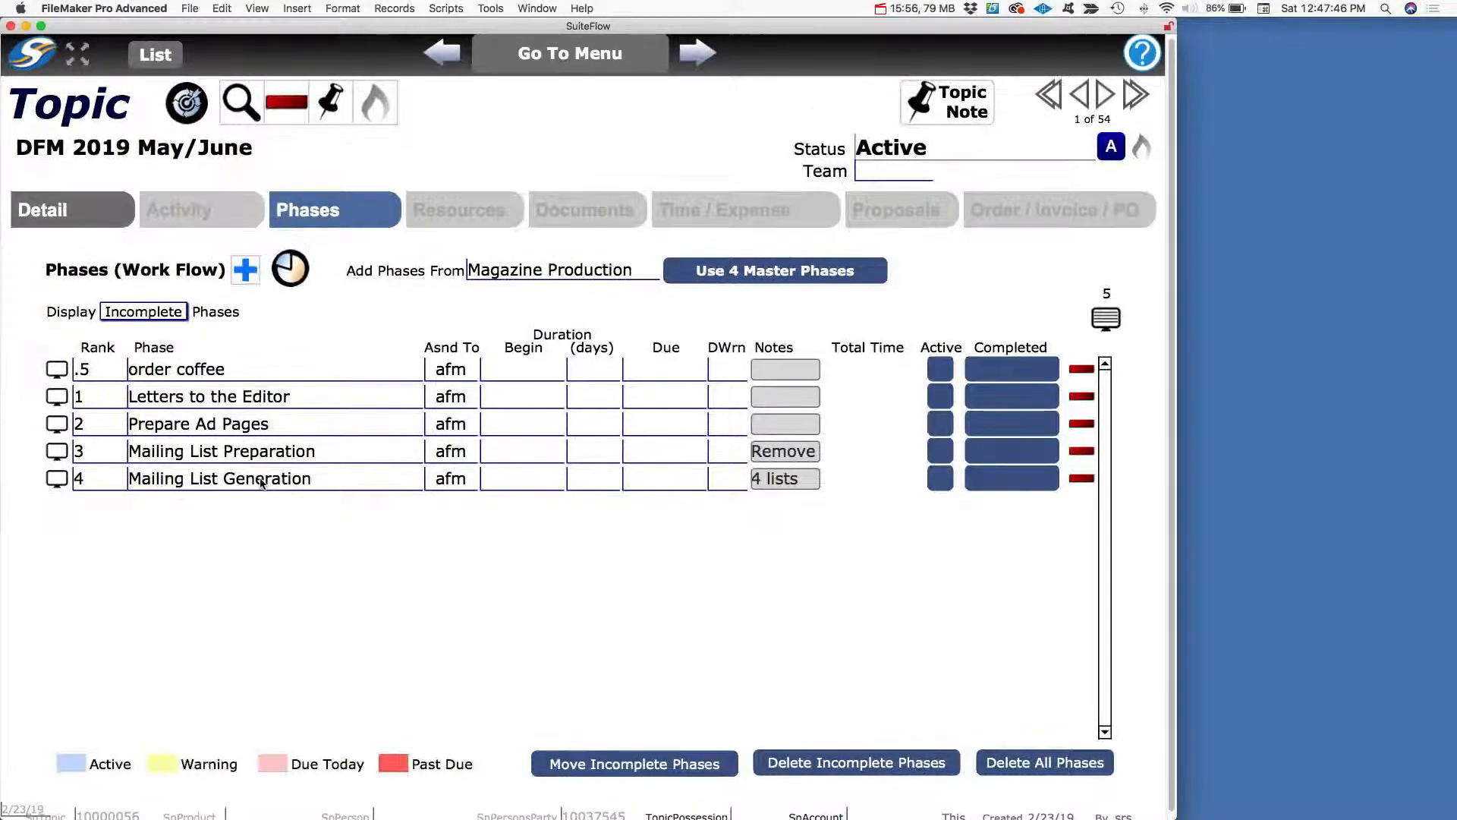
pyautogui.scroll(1, 262, 484)
pyautogui.scroll(1, 259, 478)
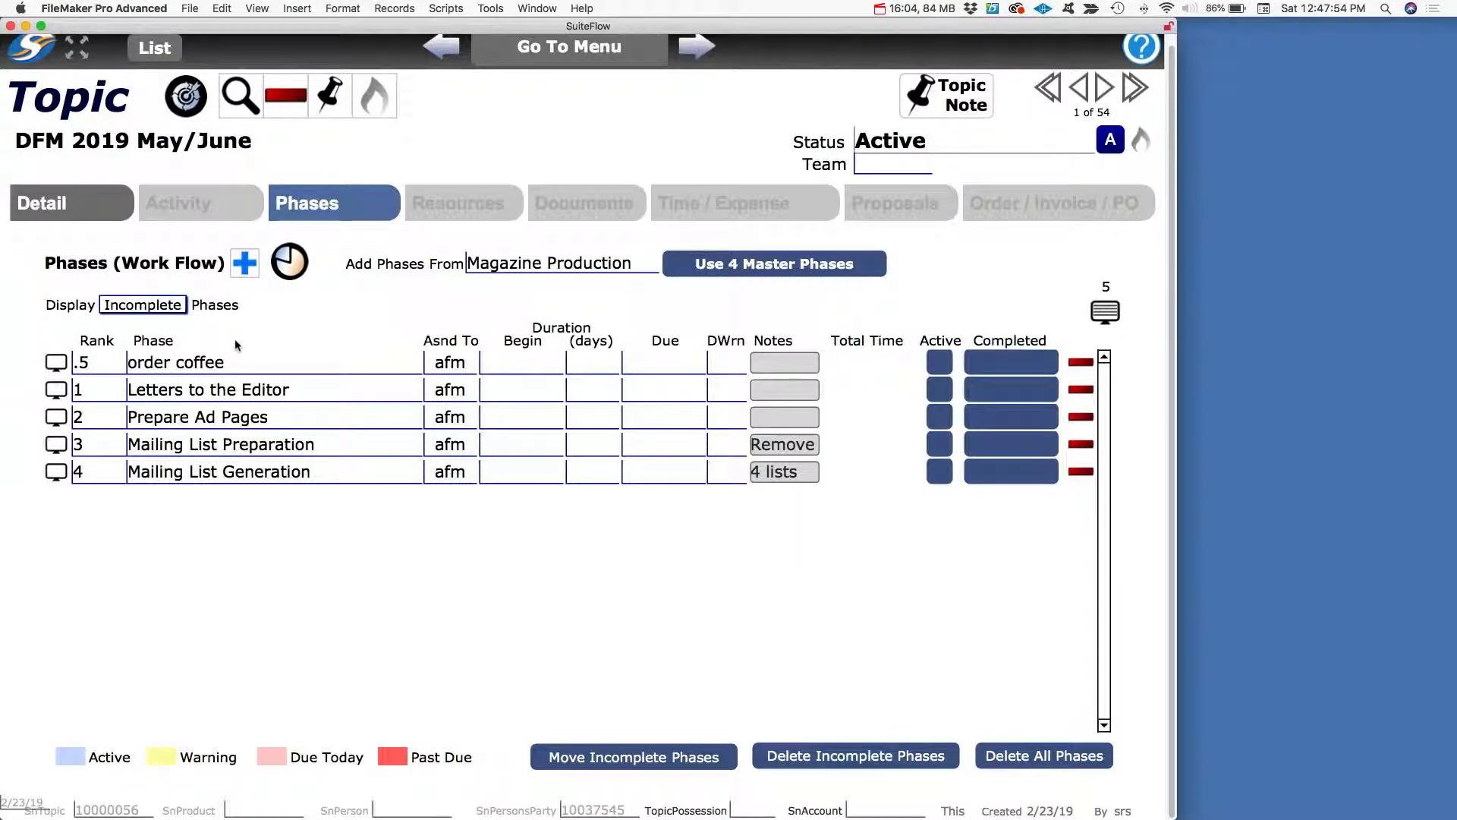
# Filter the topic's phases to display only Active ones, and switch the display to All
pyautogui.click(152, 306)
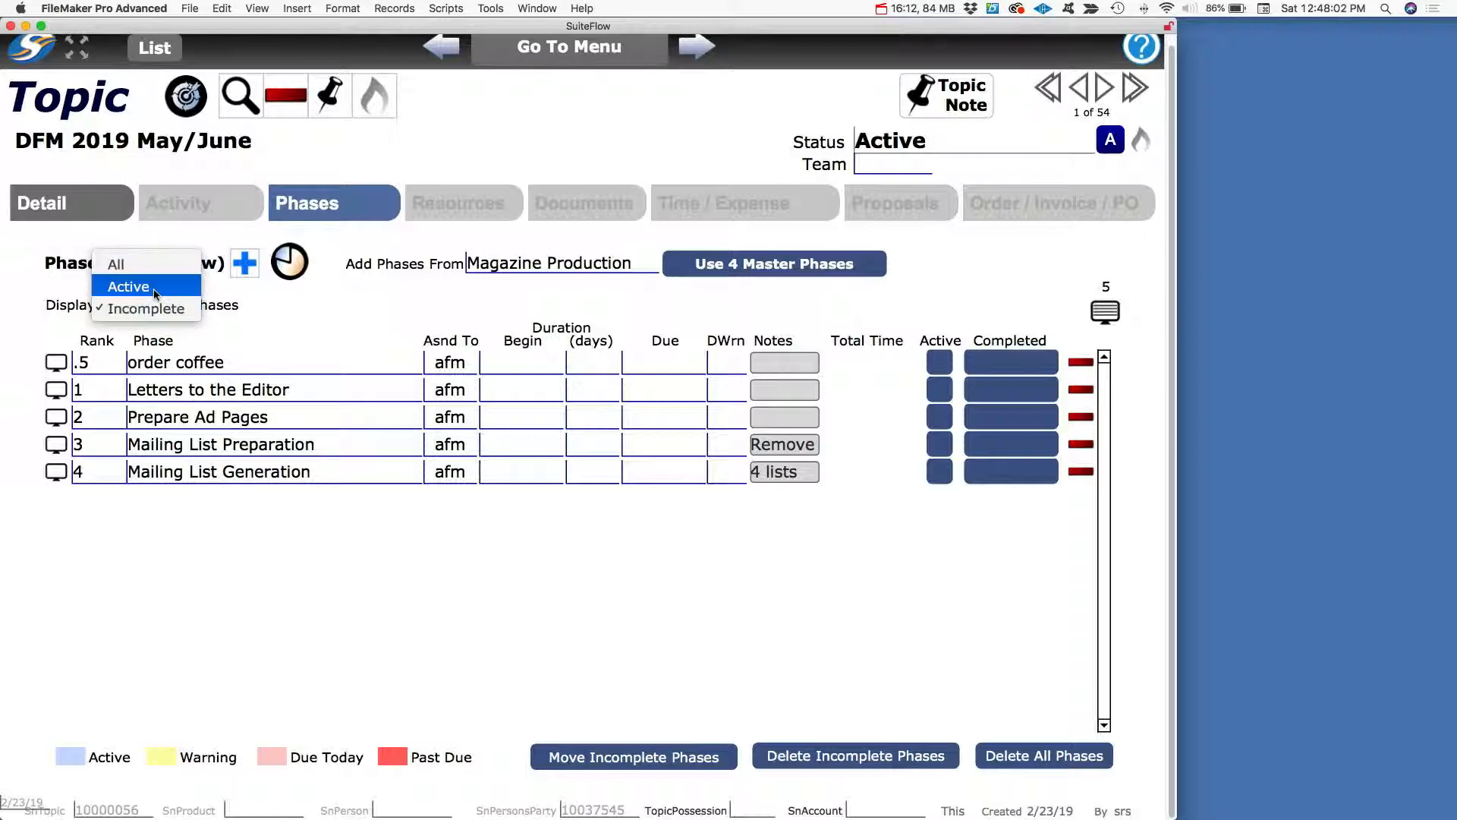
pyautogui.click(154, 293)
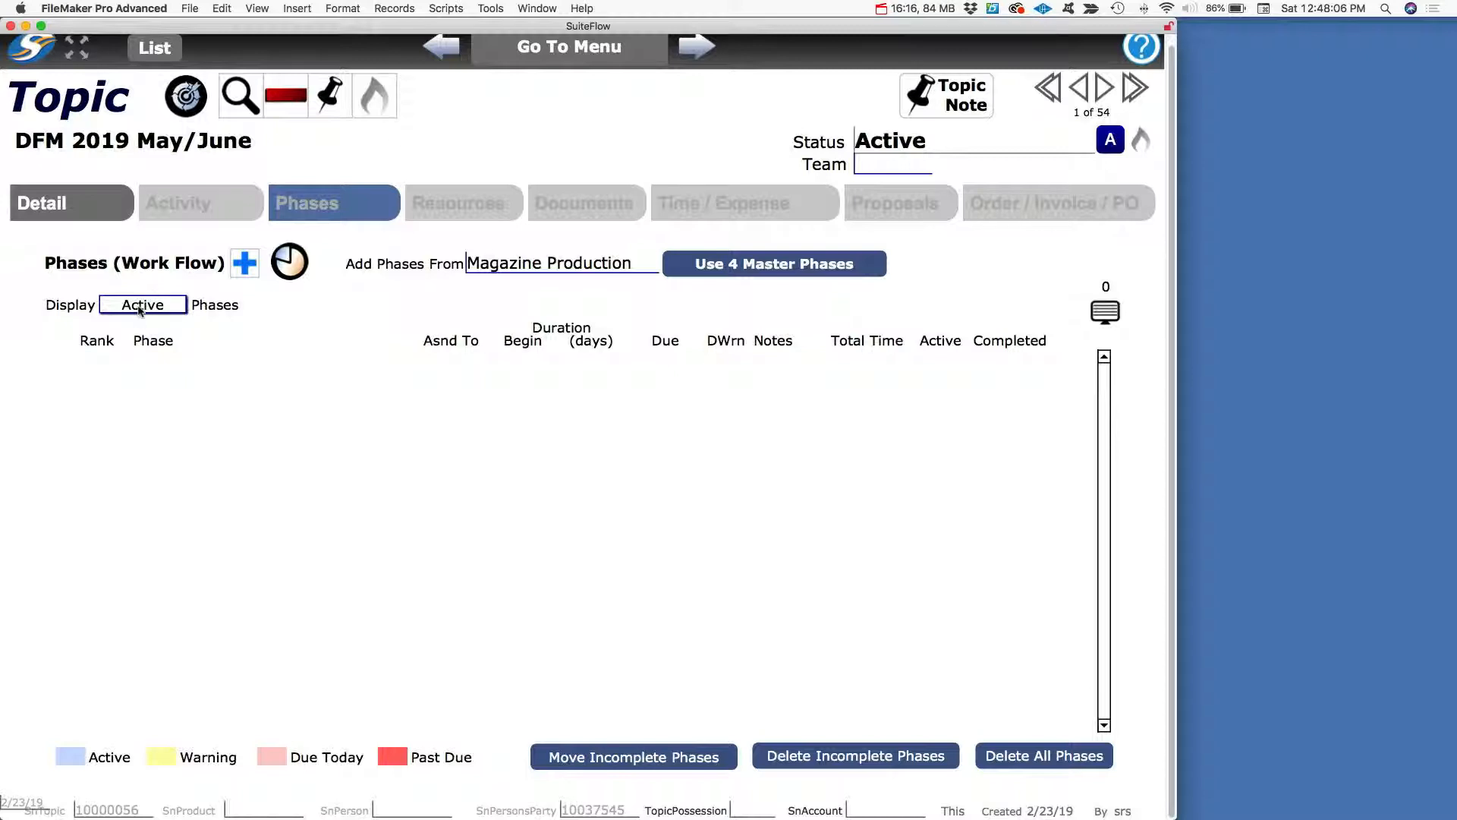
pyautogui.click(143, 306)
pyautogui.click(154, 292)
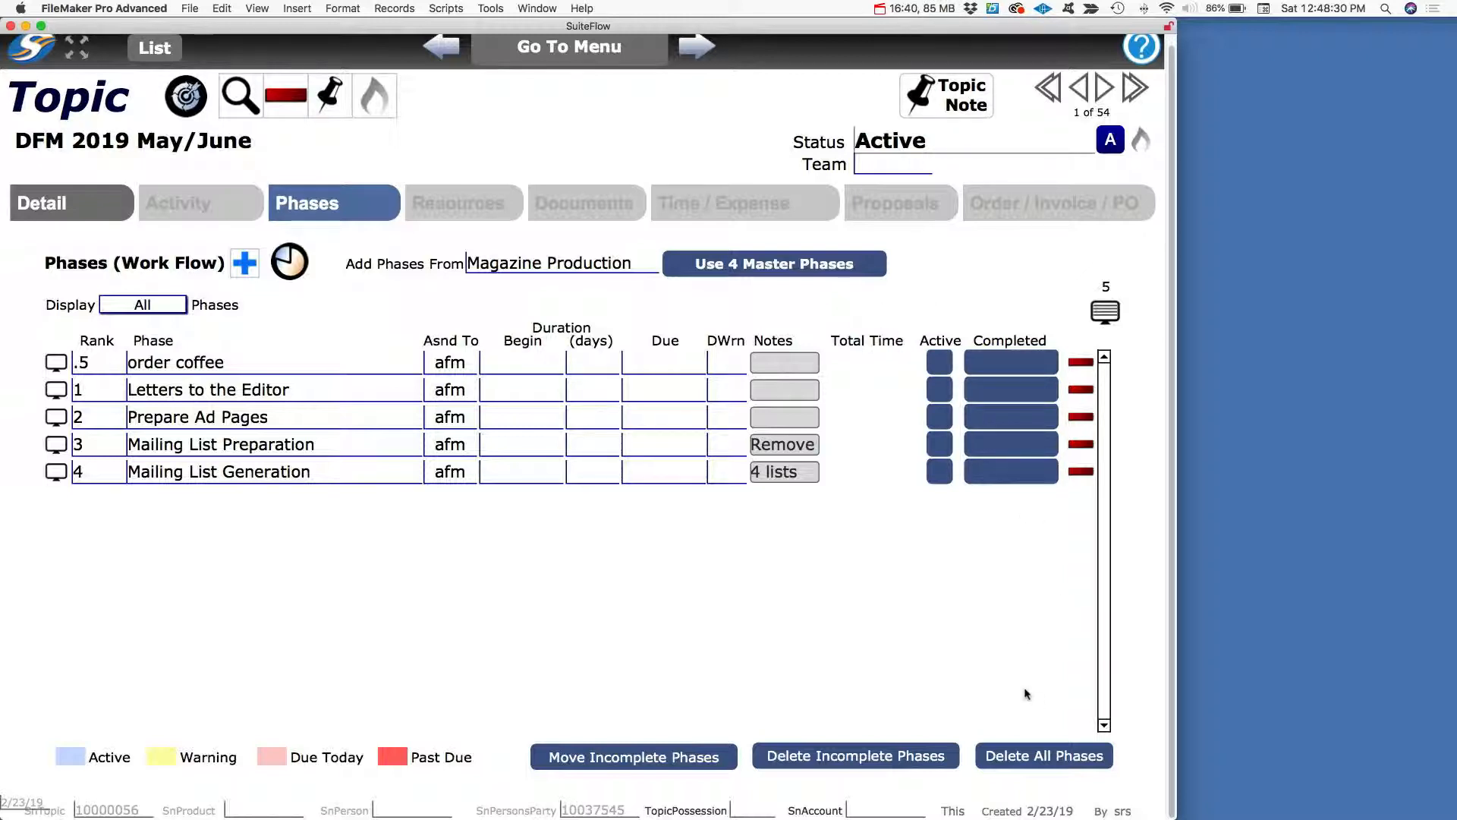
# Delete all phases from the DFM 2019 May/June topic and confirm the deletion
pyautogui.click(1035, 761)
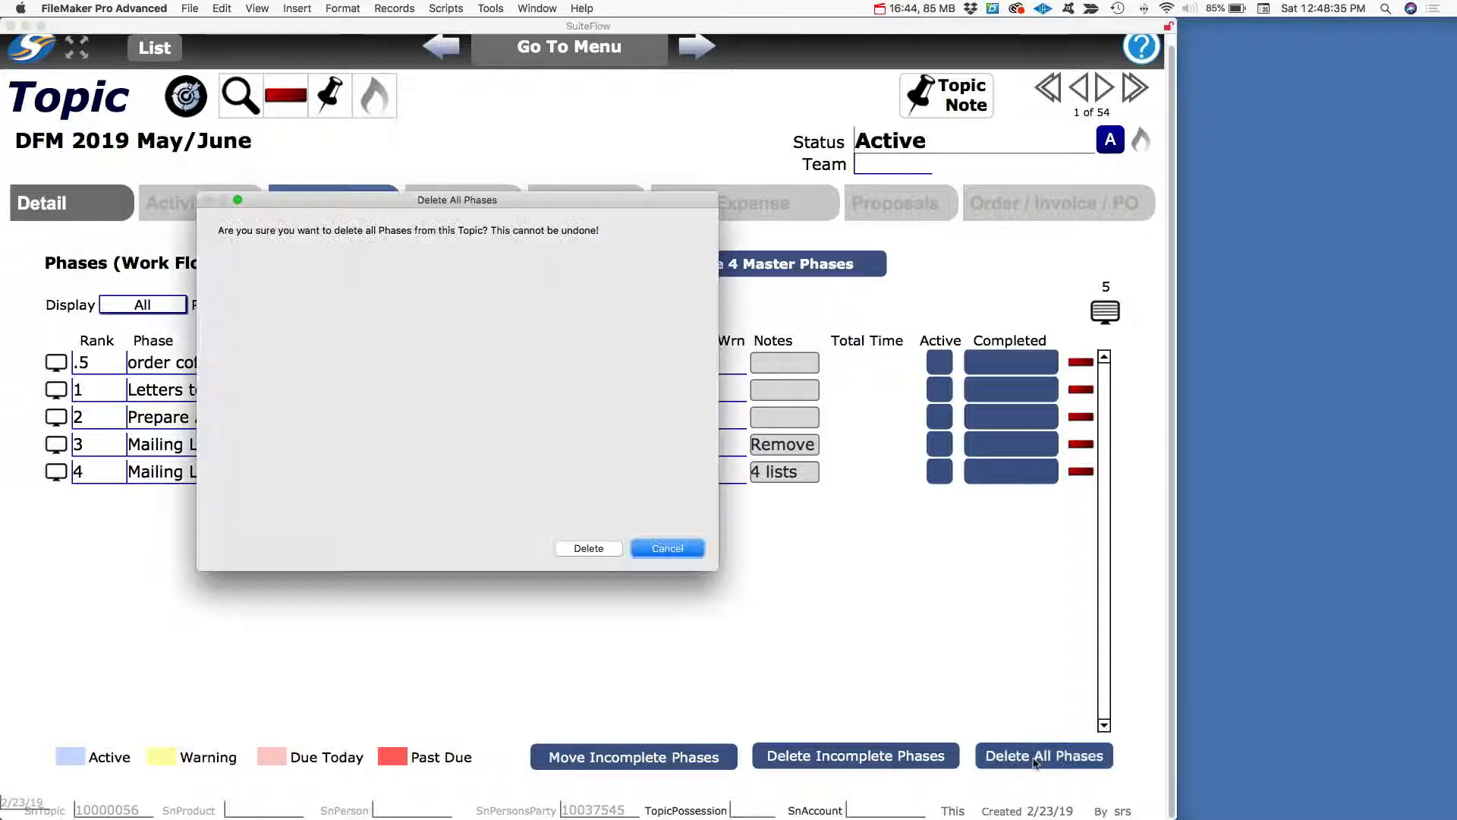
pyautogui.click(577, 549)
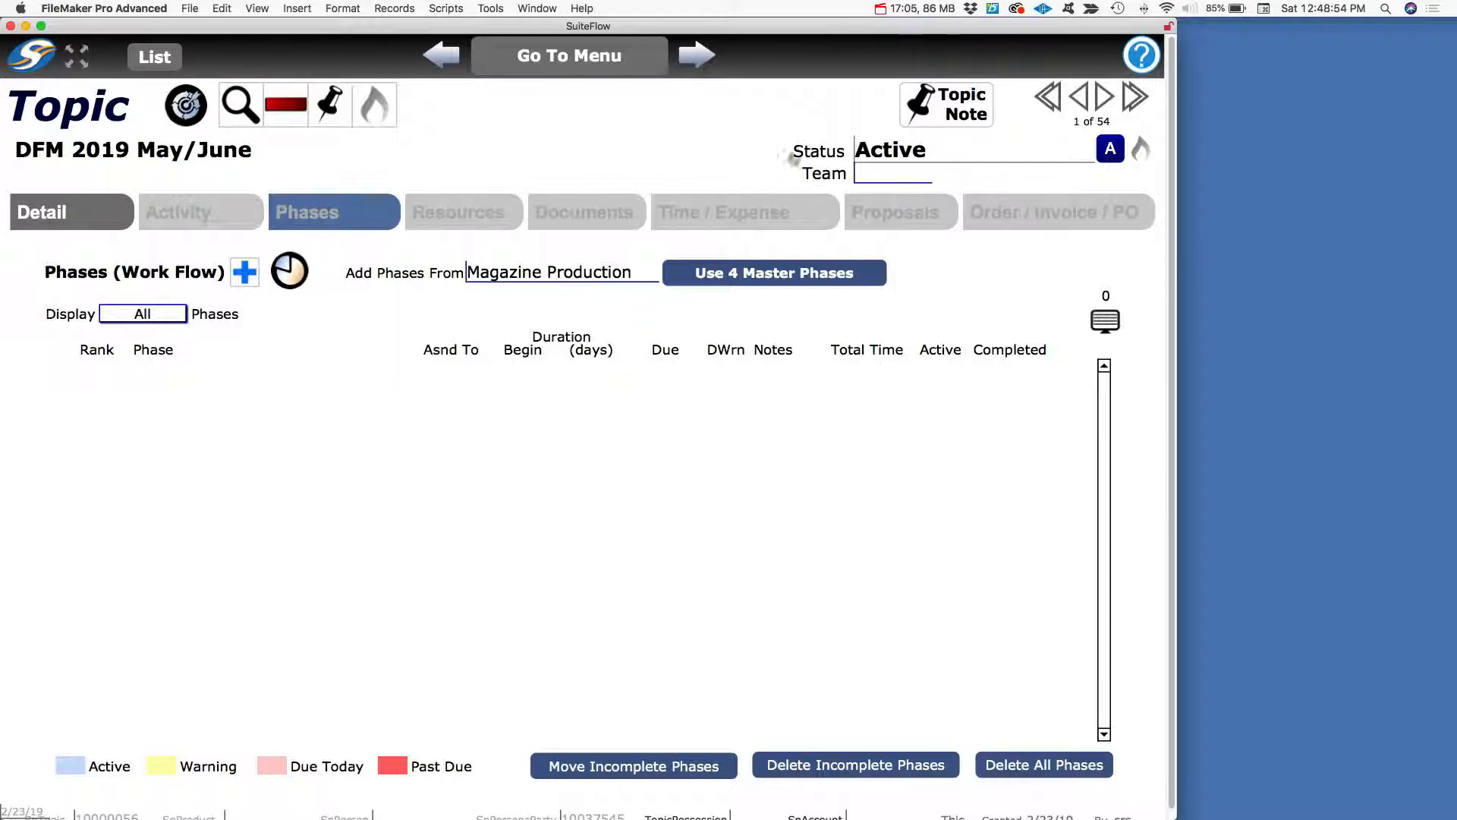
# Create a new user team named Magazine Production
pyautogui.click(569, 55)
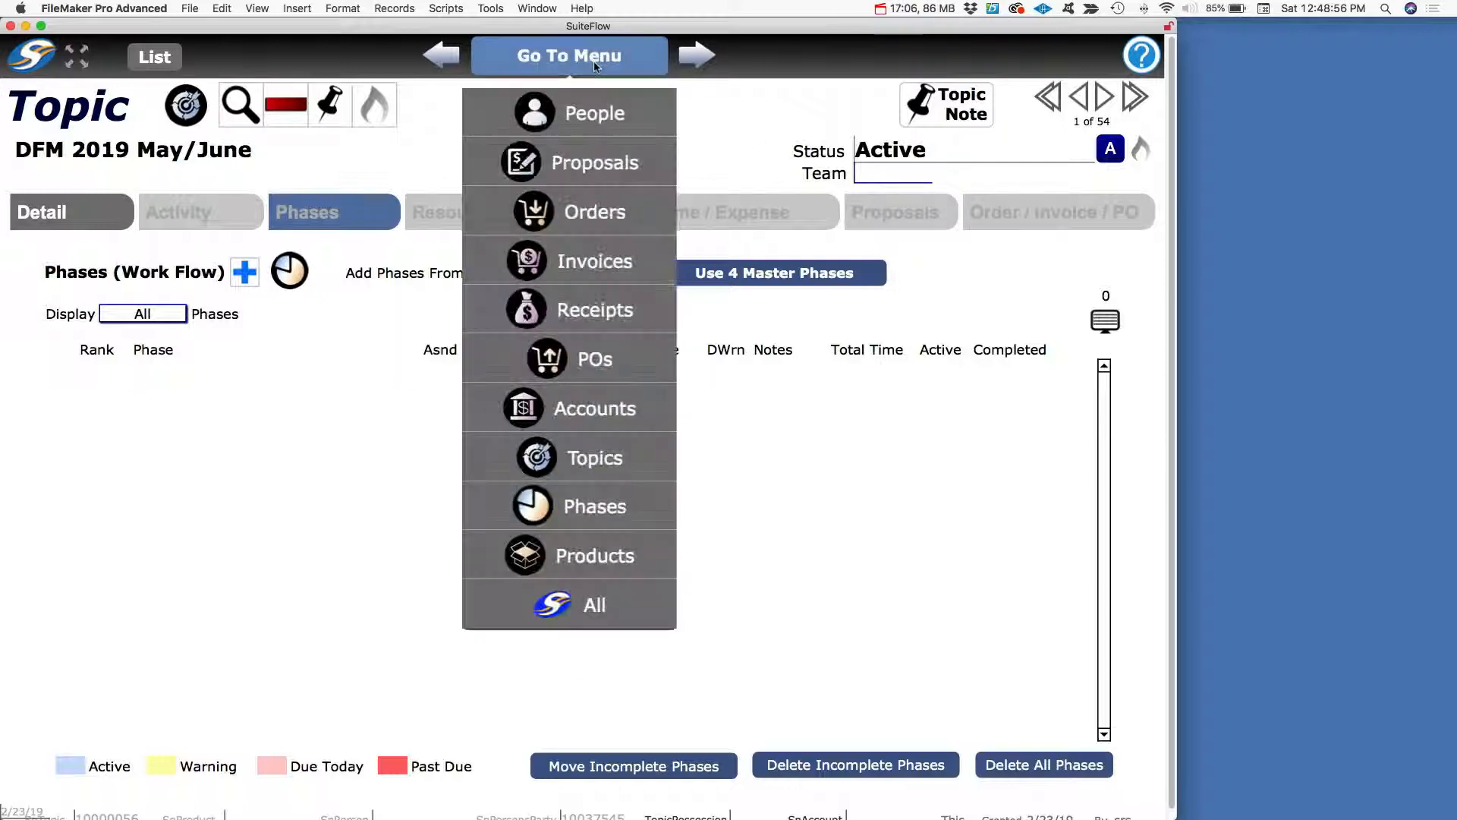
pyautogui.click(593, 600)
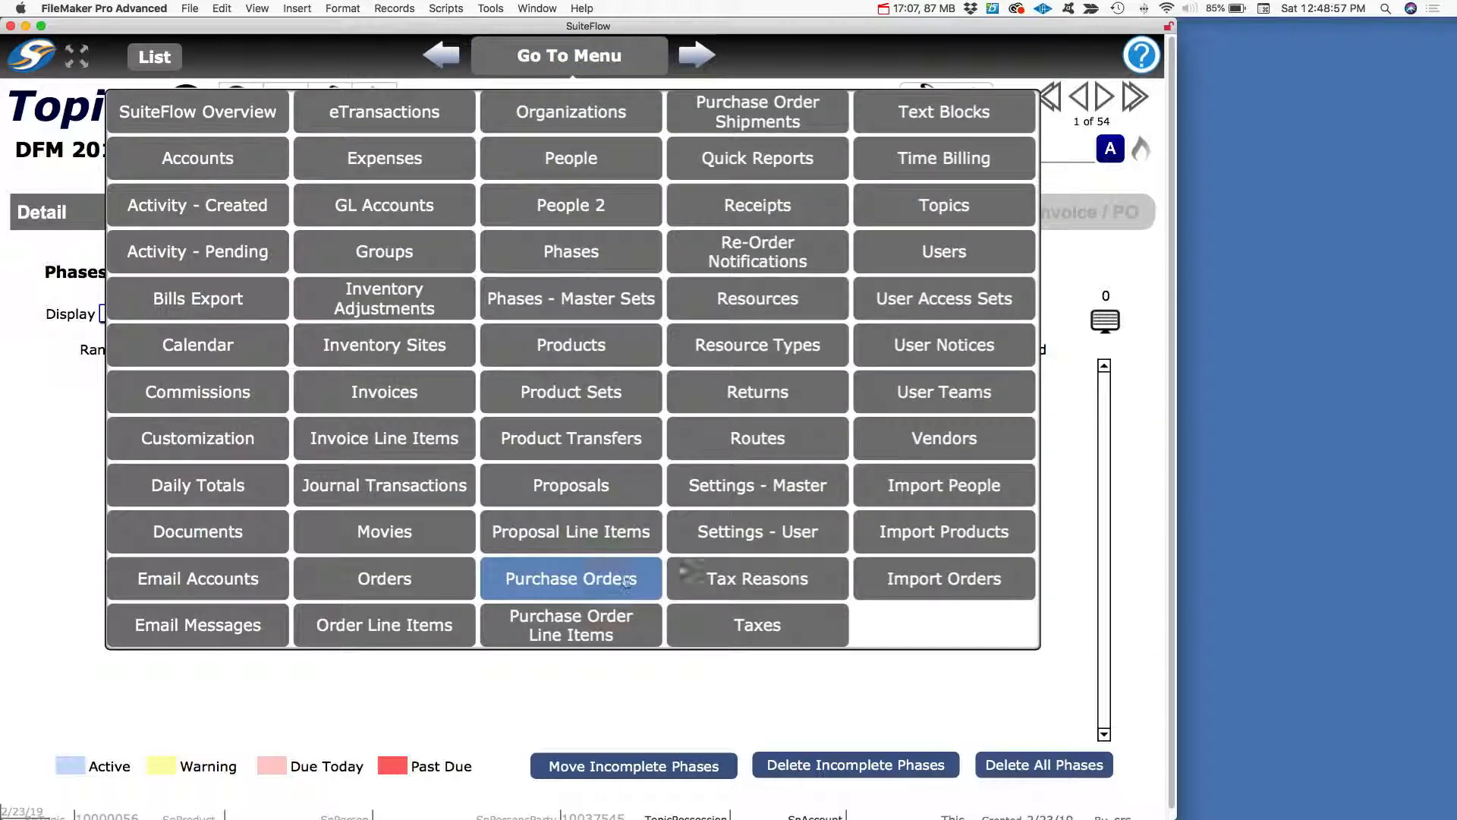
pyautogui.click(983, 381)
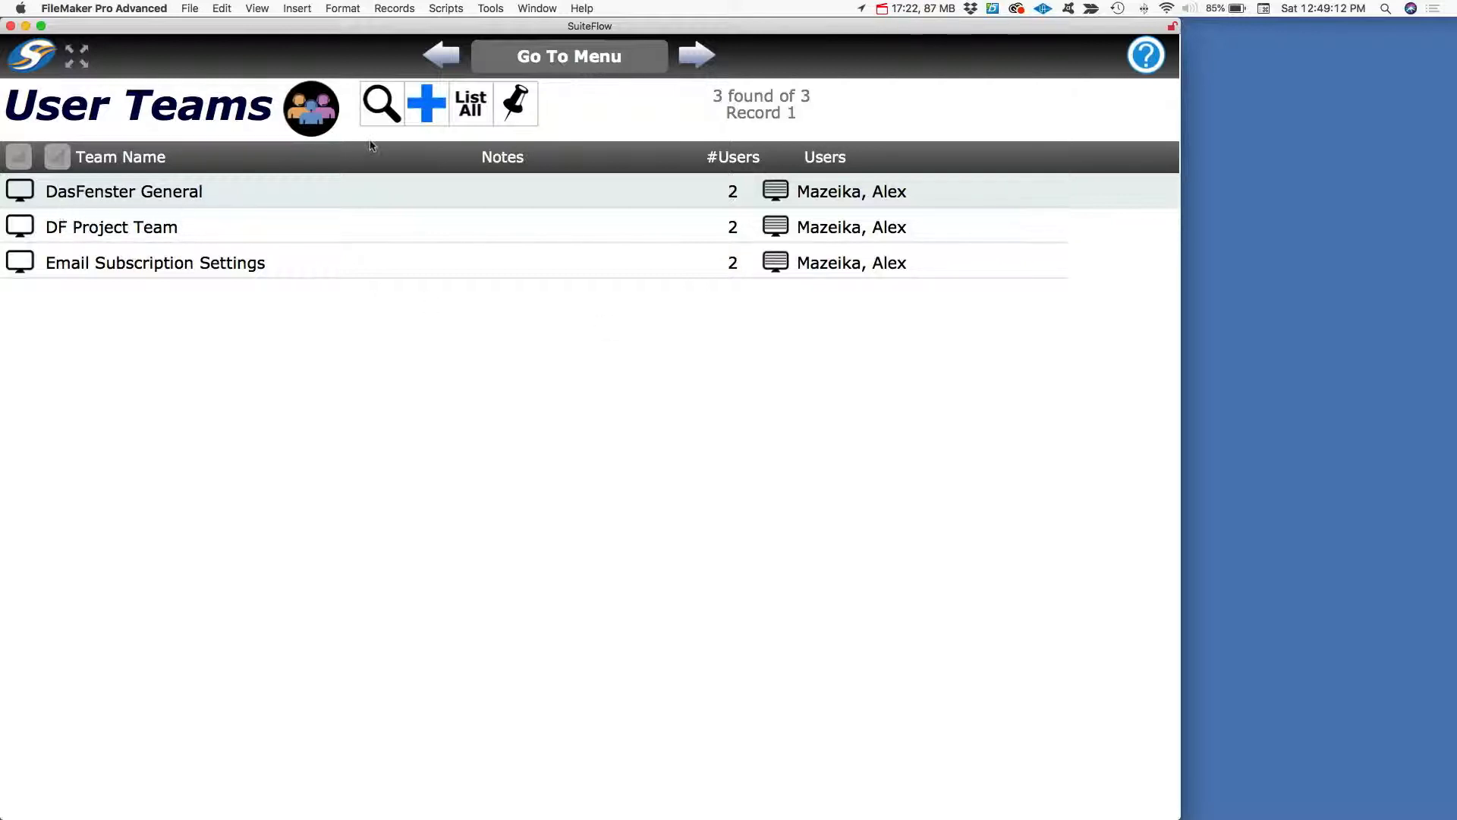
pyautogui.click(439, 114)
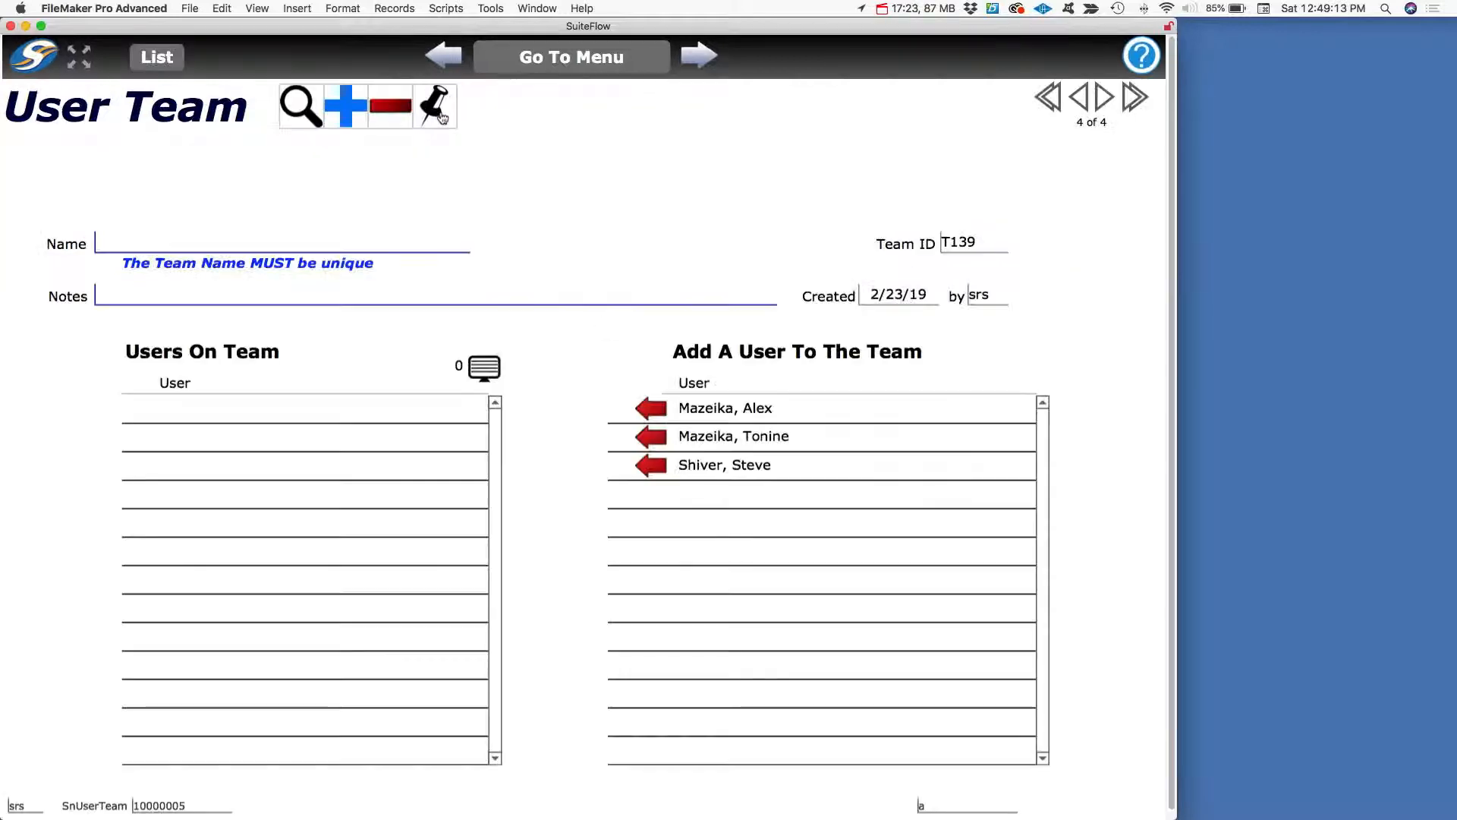
pyautogui.click(153, 246)
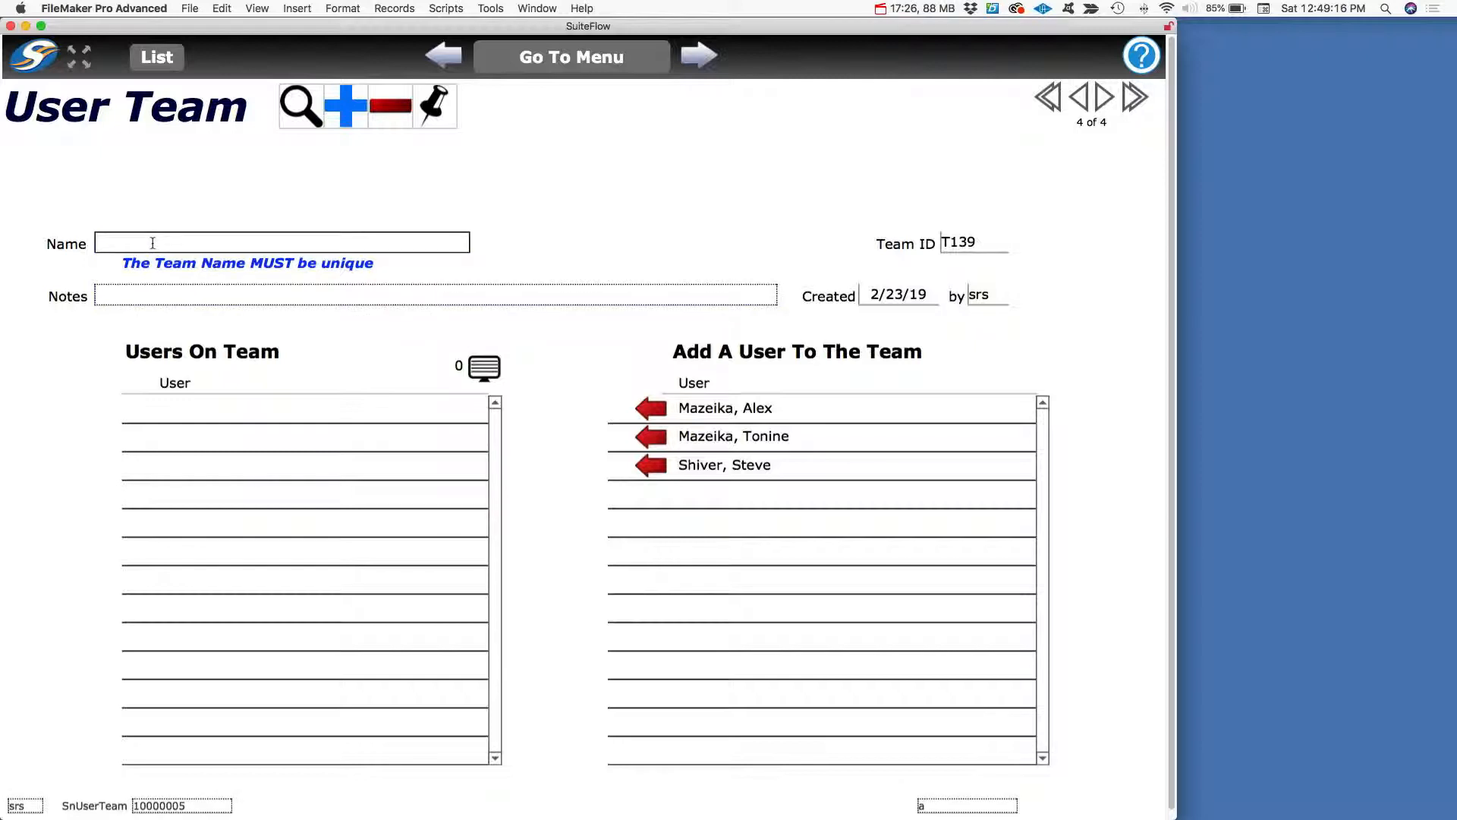
pyautogui.write('Magazine Production')
pyautogui.press('Tab')
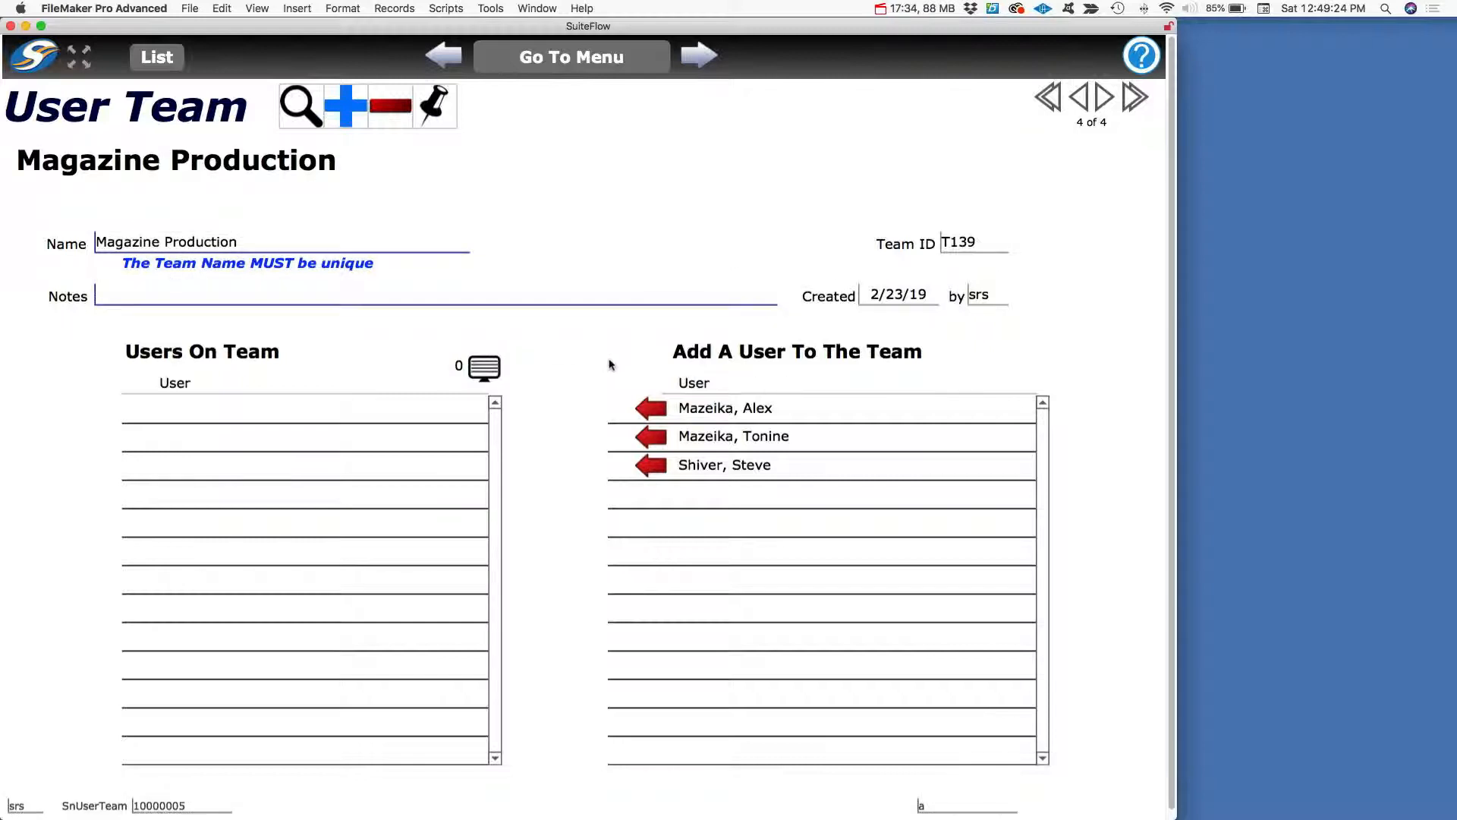
# Add all three available users to the Magazine Production team
pyautogui.click(655, 410)
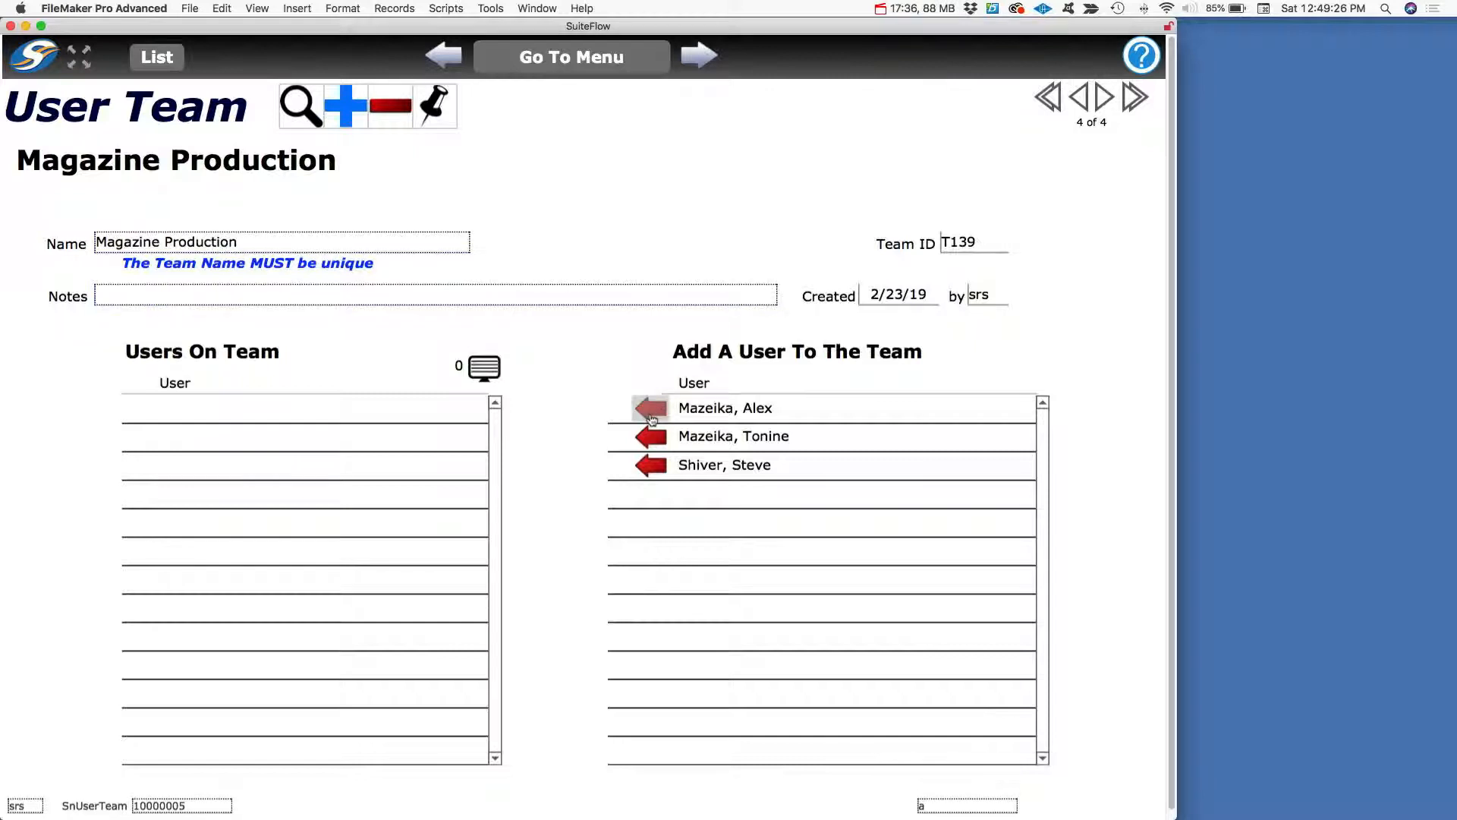
pyautogui.click(655, 438)
pyautogui.click(654, 466)
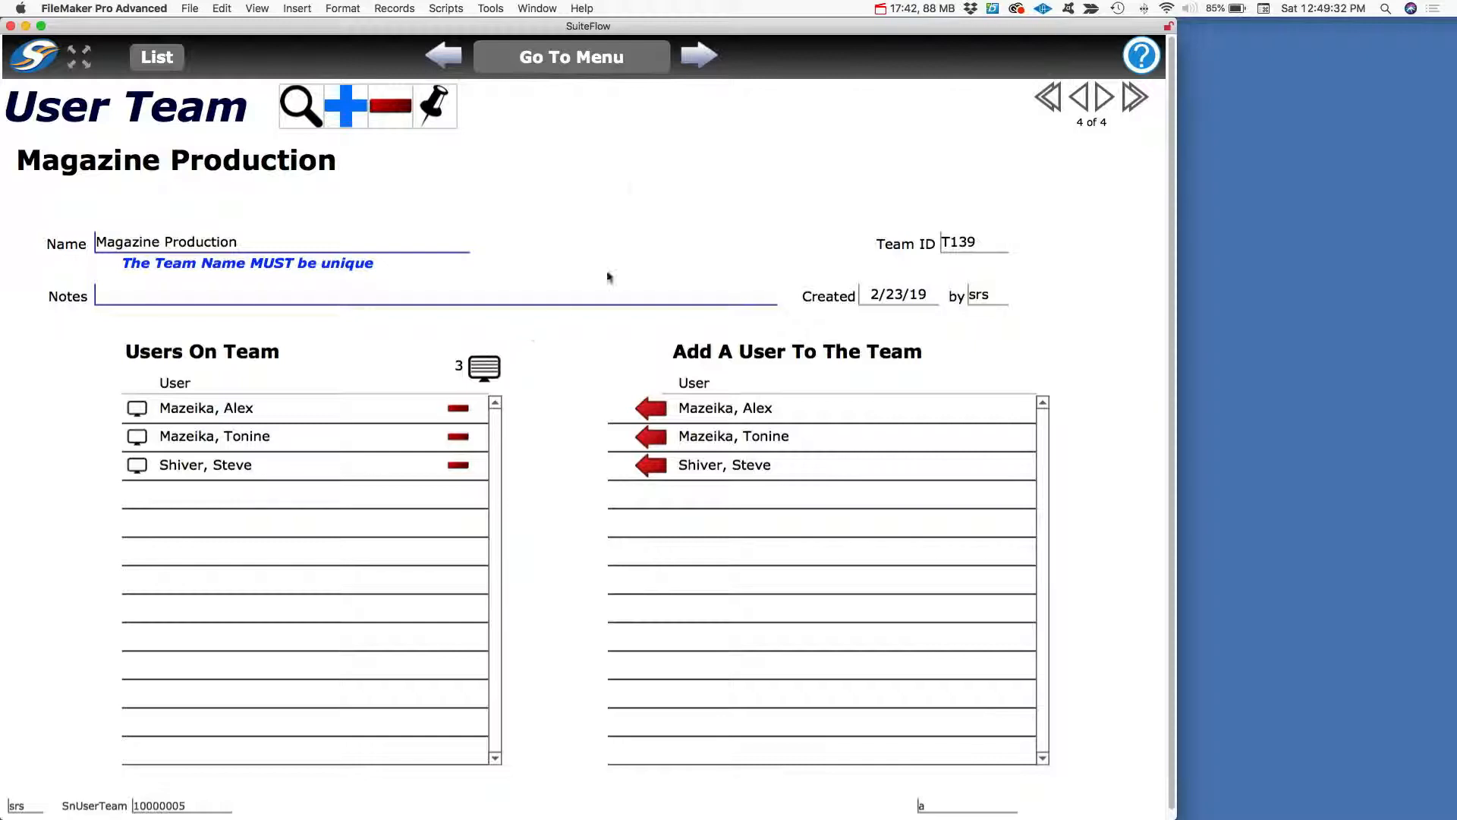
# Assign team T139 Magazine Production to the DFM 2019 May/June topic and add the four Magazine Production master phases
pyautogui.click(439, 61)
pyautogui.click(440, 61)
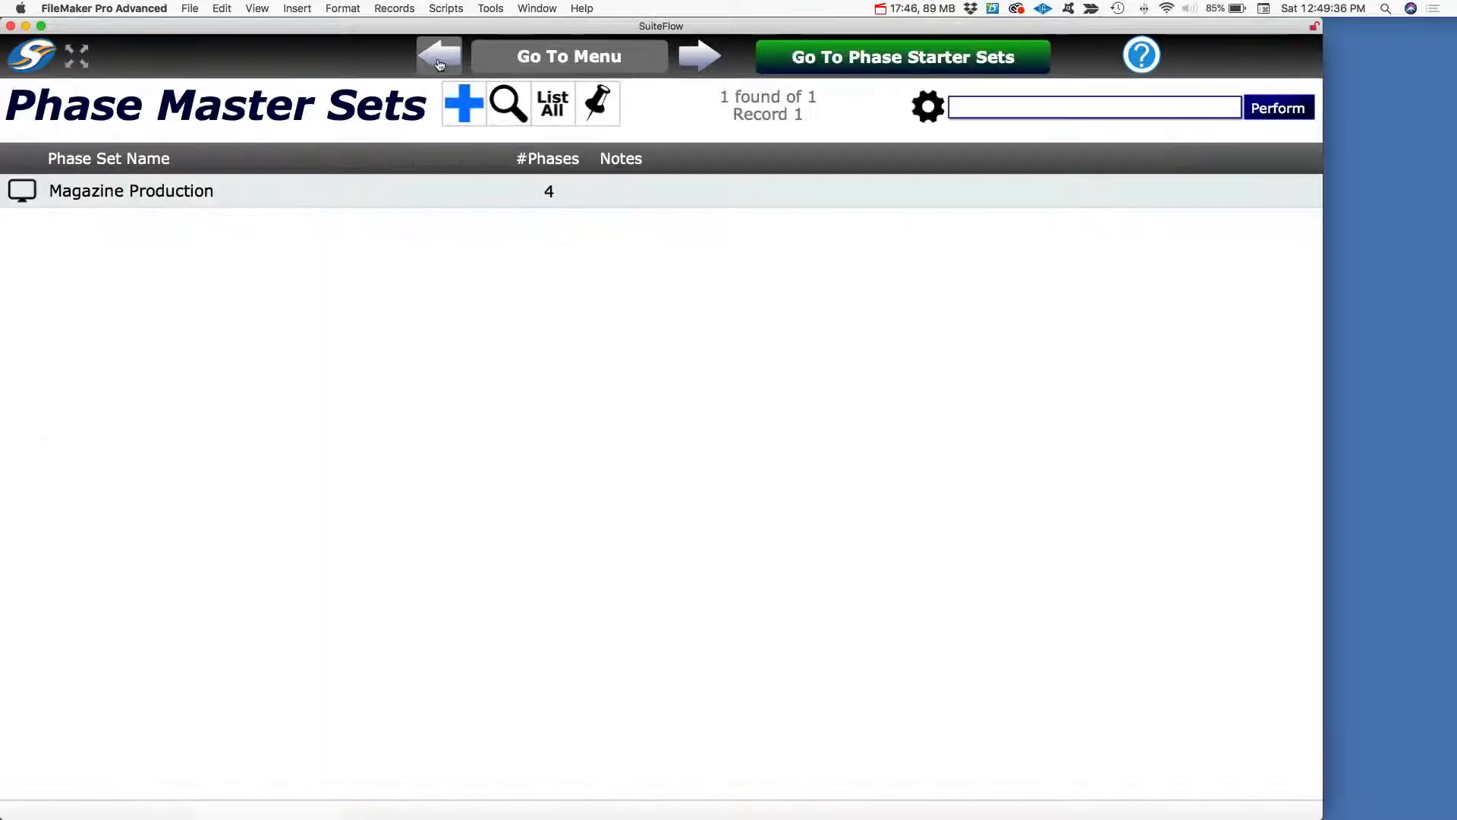
pyautogui.click(440, 62)
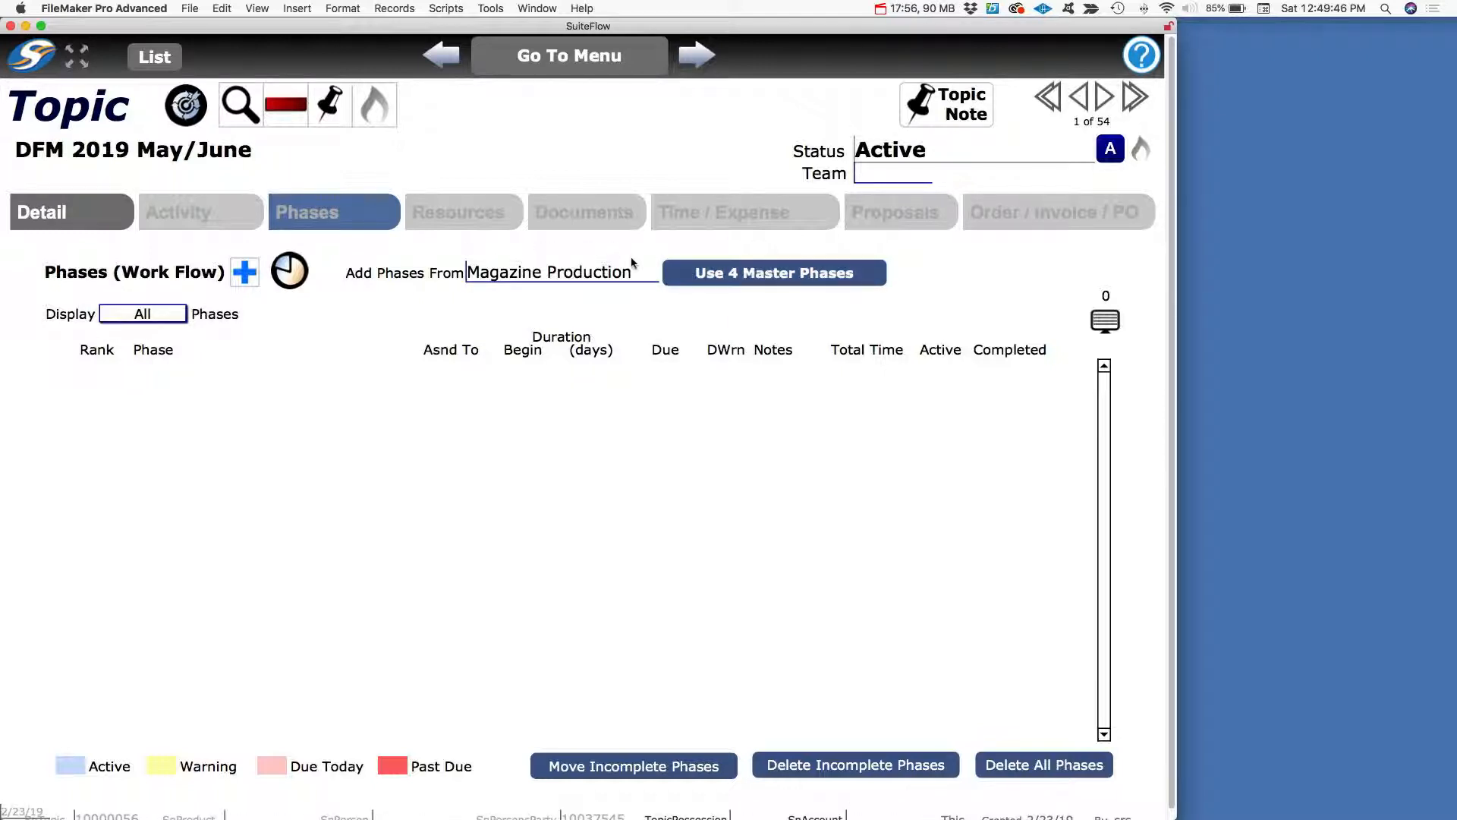
pyautogui.click(890, 180)
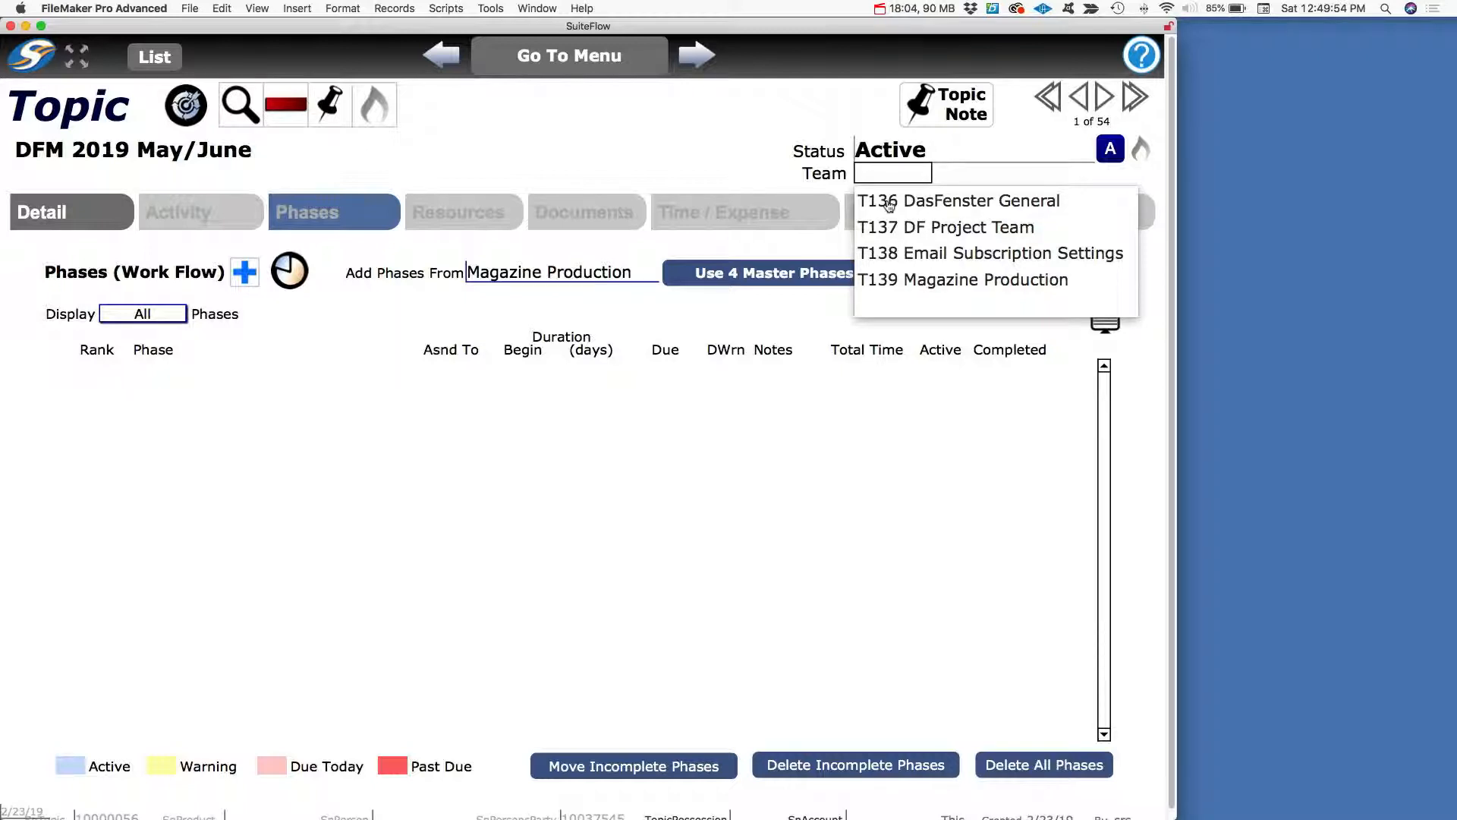
pyautogui.click(888, 280)
pyautogui.click(889, 299)
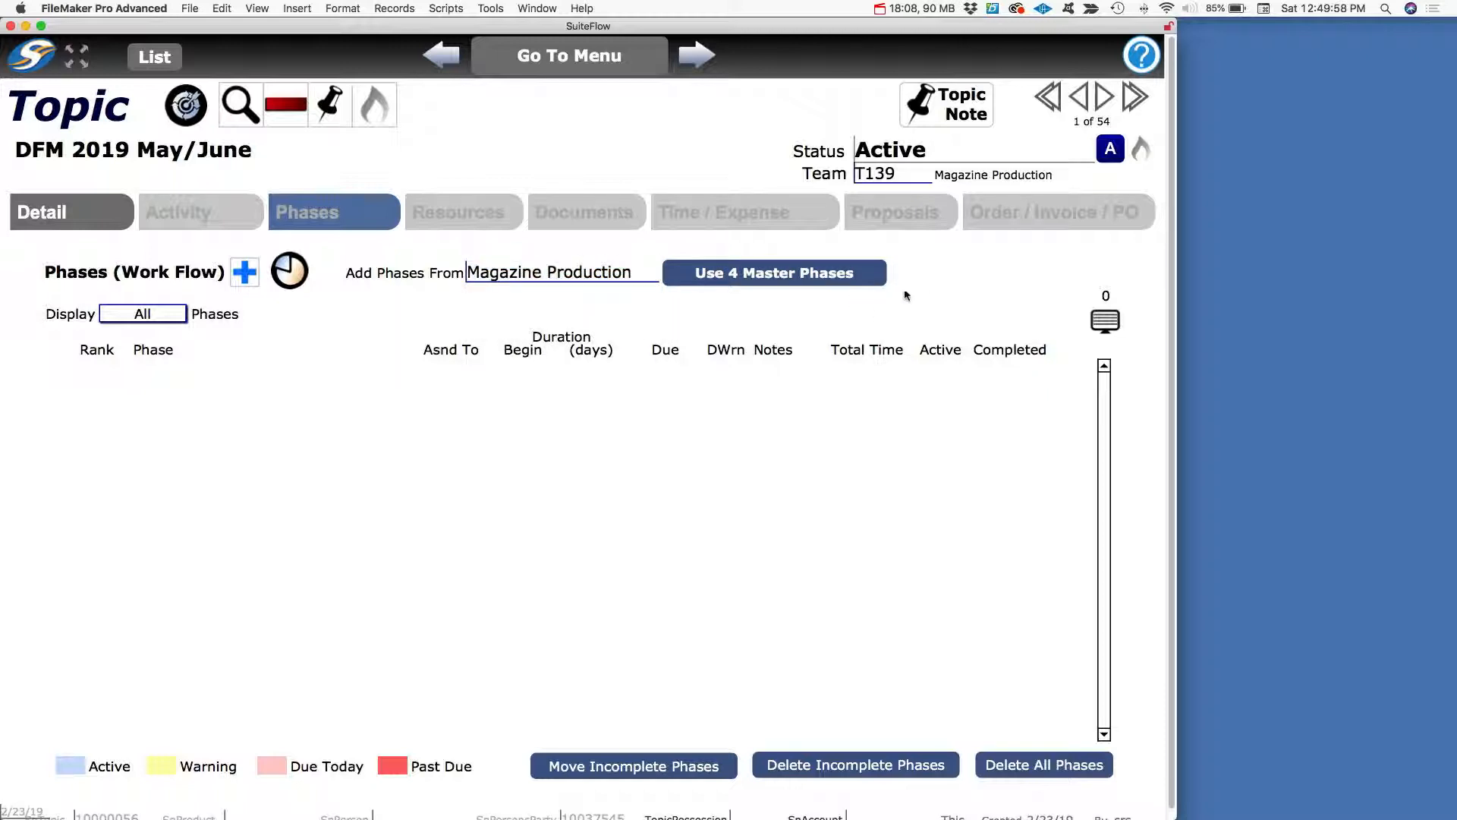
pyautogui.click(756, 274)
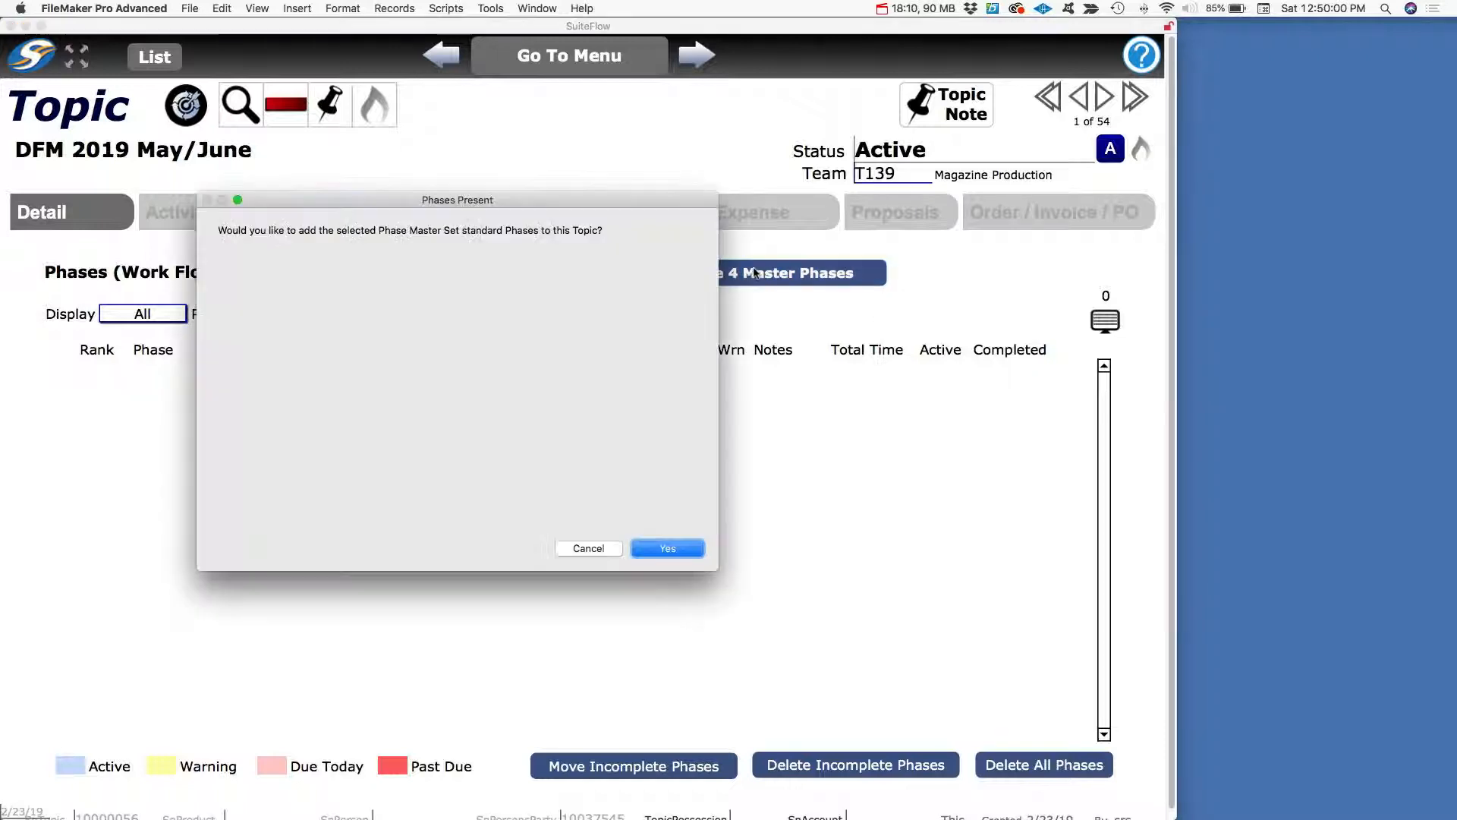
pyautogui.click(662, 549)
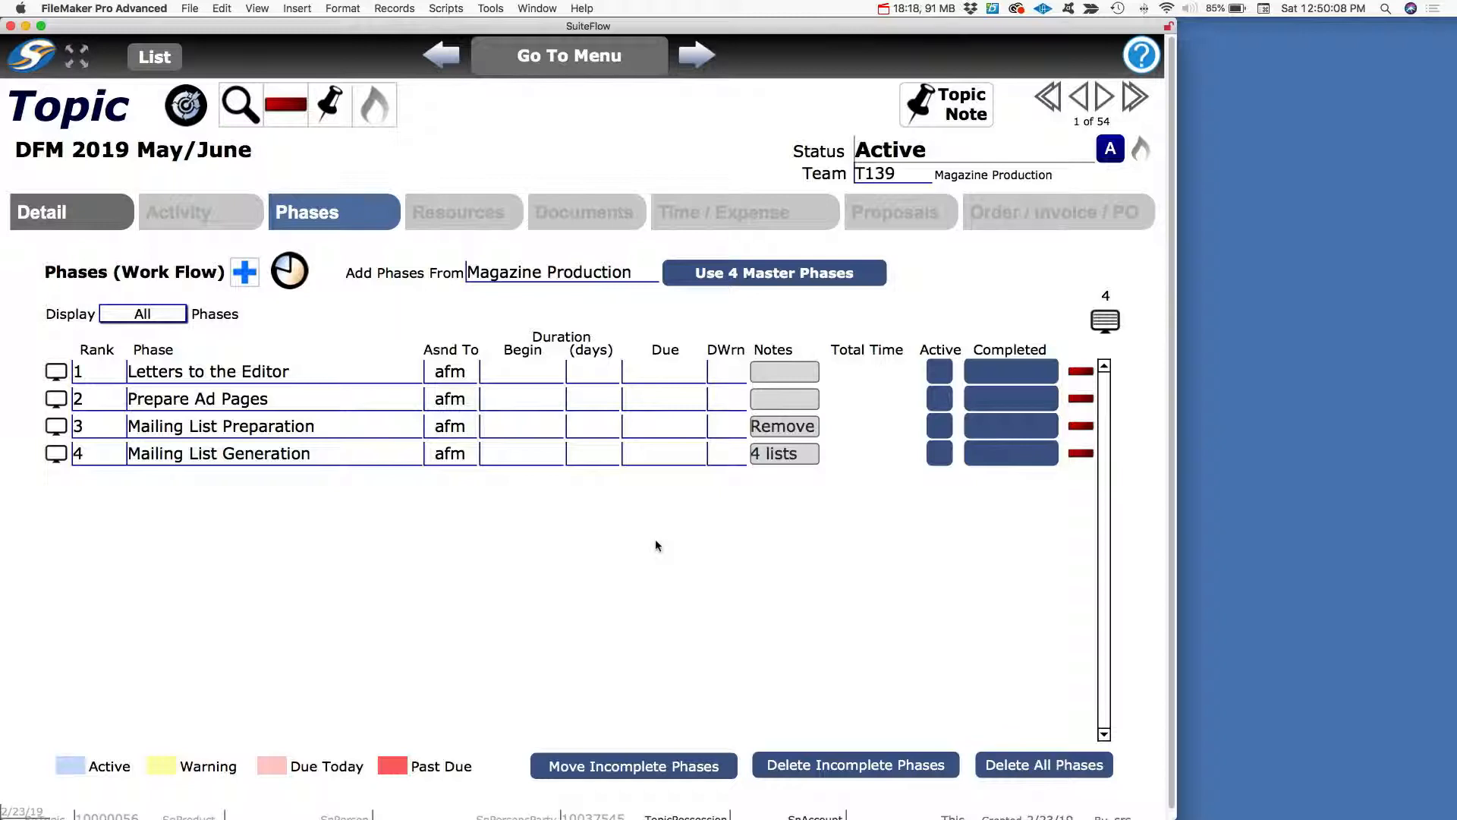
# Examine the topic's phases as a list and the Letters to the Editor phase's detail and activity history, returning to the topic
pyautogui.click(1110, 327)
pyautogui.click(1106, 325)
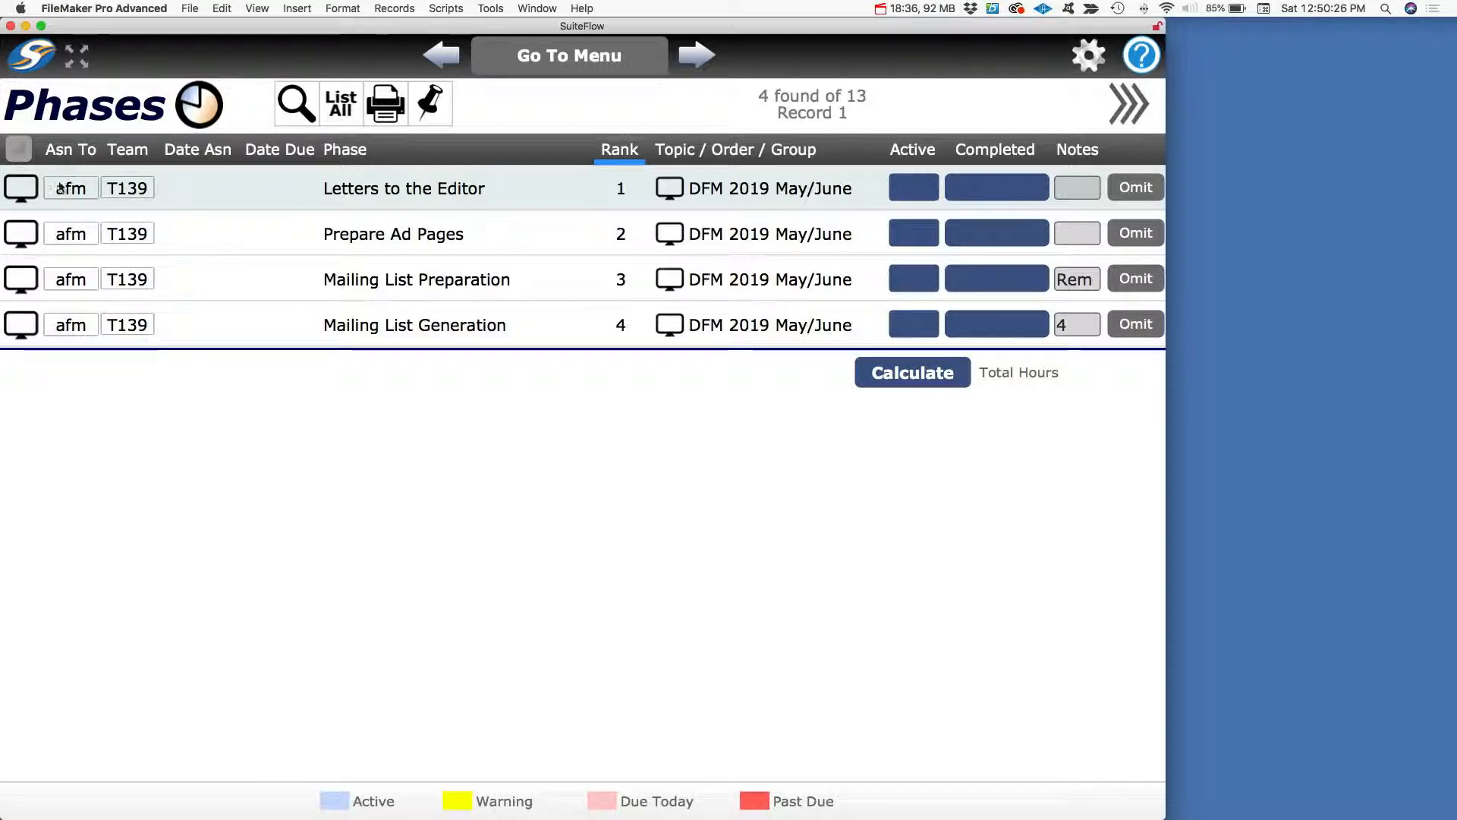
pyautogui.click(21, 190)
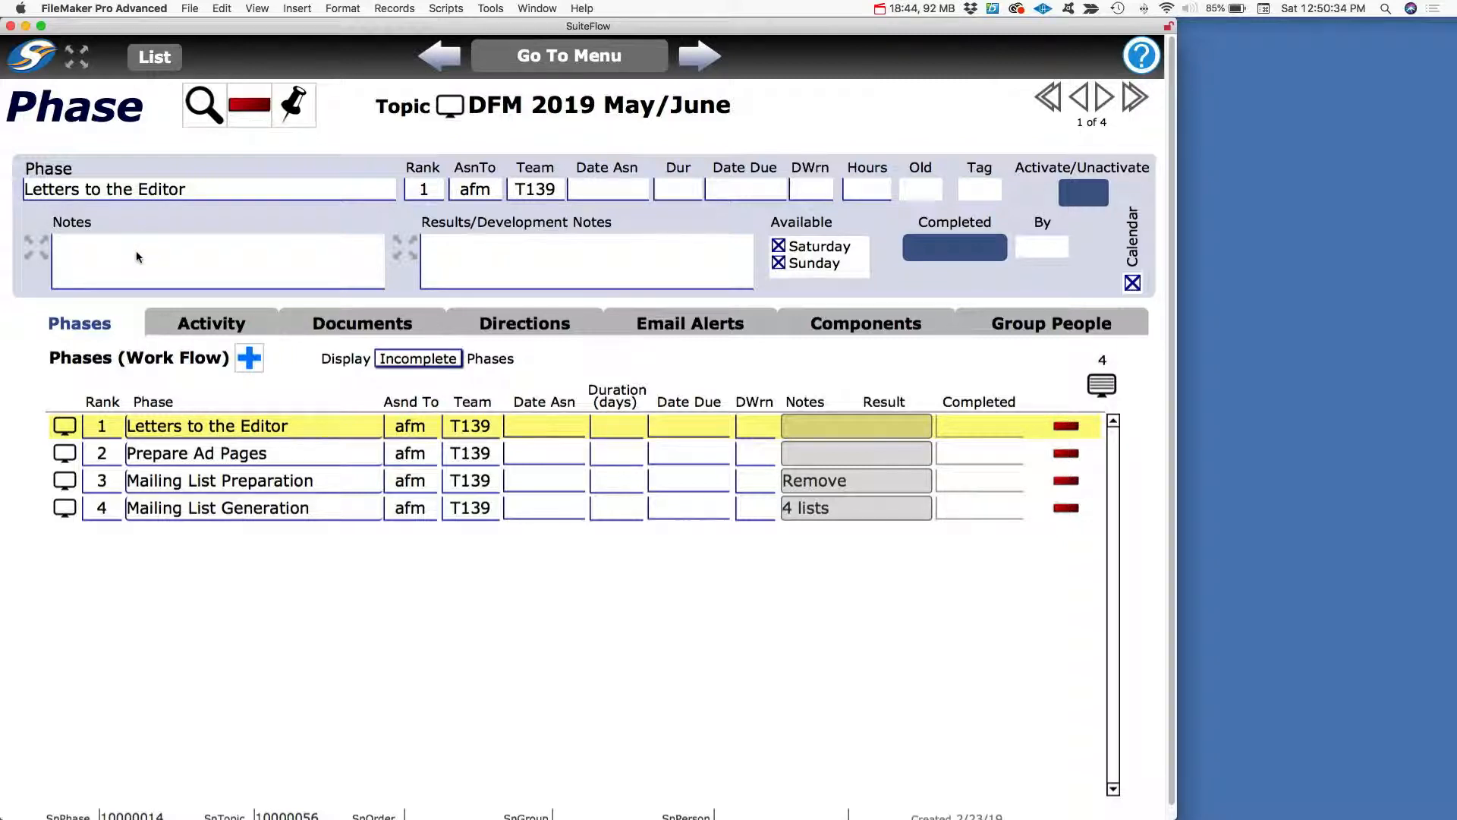
pyautogui.click(233, 320)
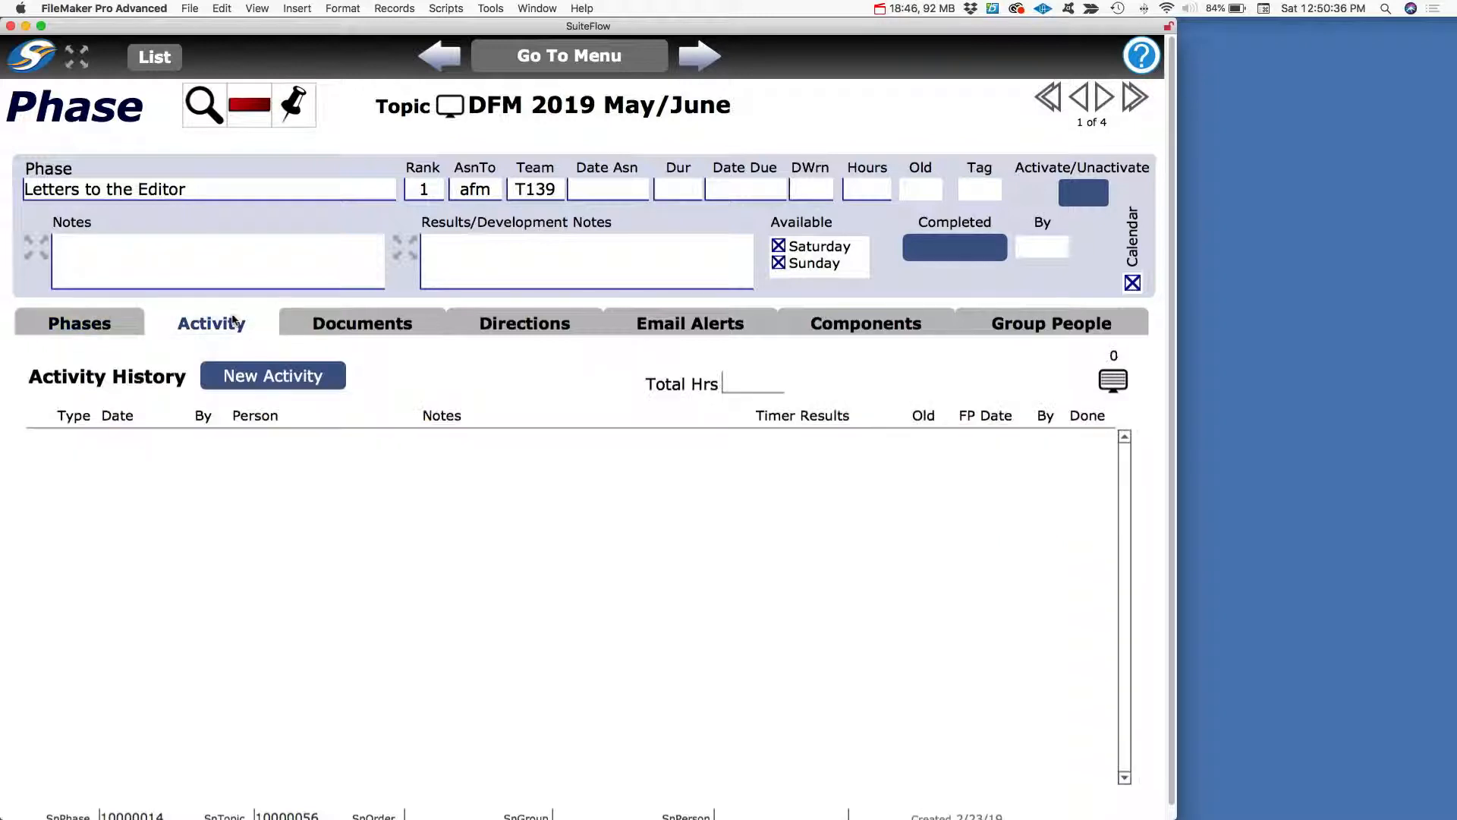
pyautogui.click(97, 327)
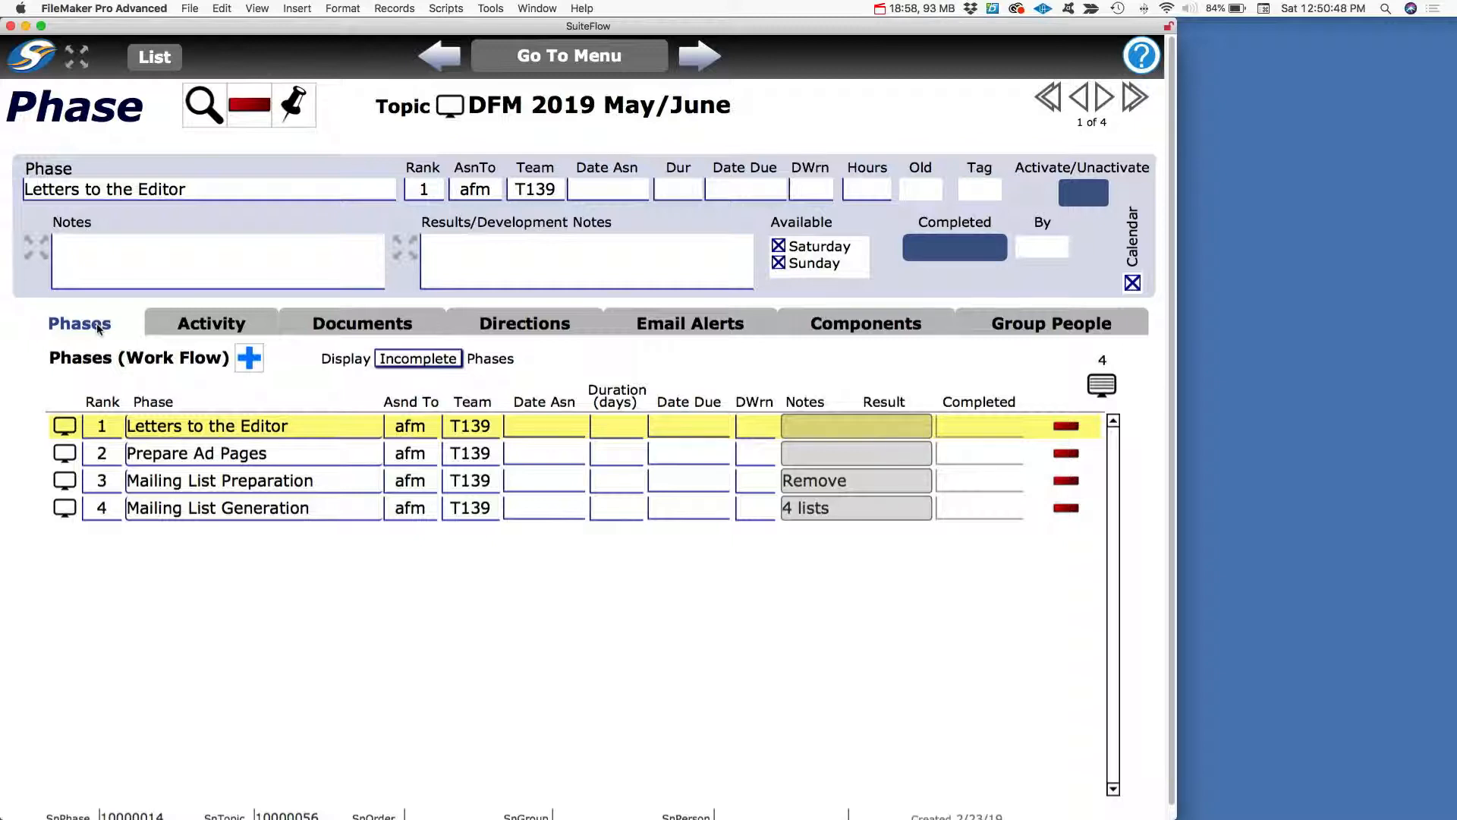
pyautogui.click(450, 109)
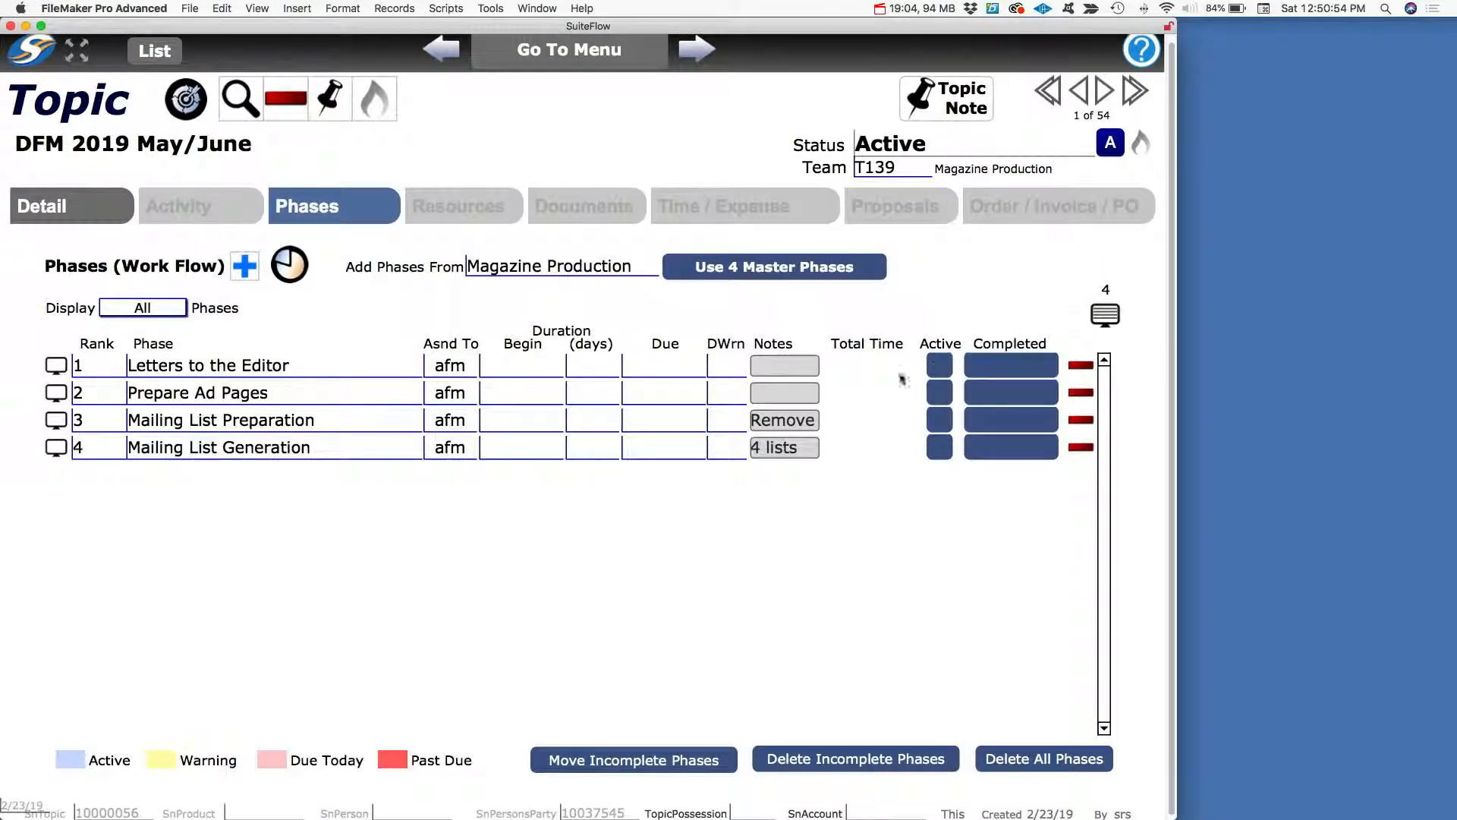
# Add a new phase named Order Coffee to the DFM 2019 May/June topic
pyautogui.click(245, 267)
pyautogui.click(174, 485)
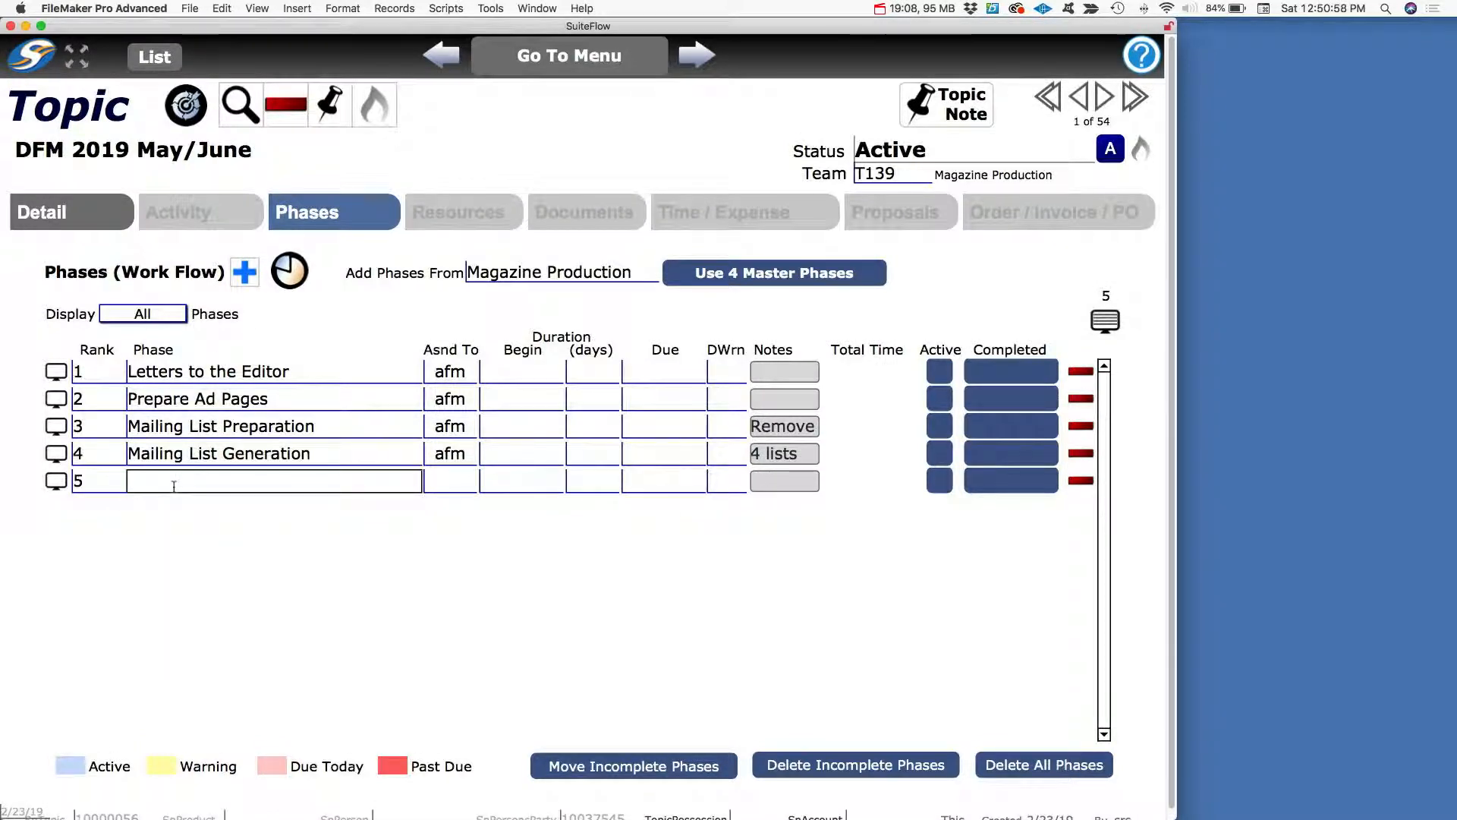
pyautogui.write('Order Cof')
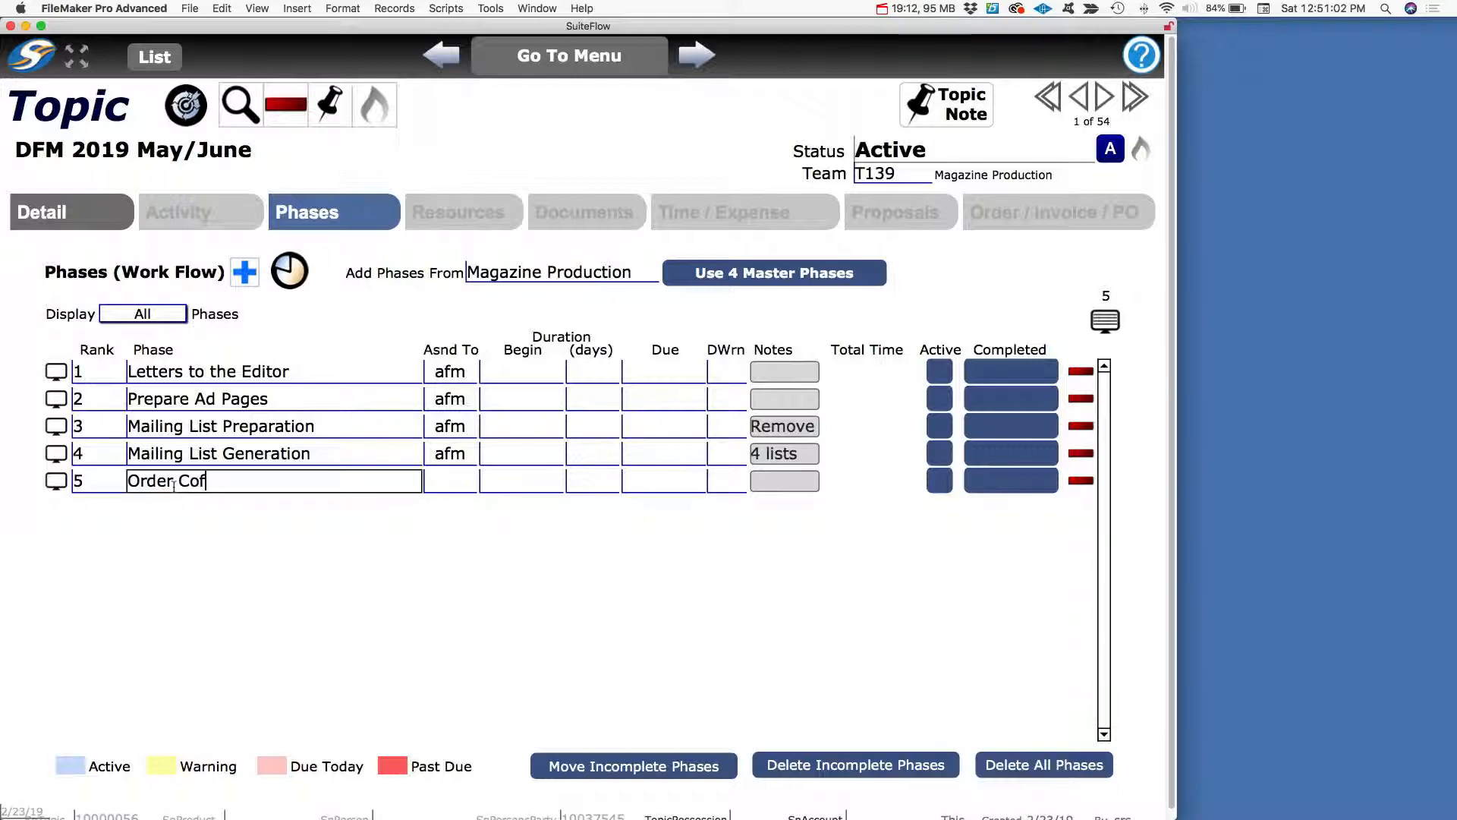
pyautogui.write('g')
pyautogui.write('fee')
# Set the Order Coffee phase's rank to .5 and activate the phase
pyautogui.click(94, 482)
pyautogui.press('BackSpace')
pyautogui.write('.5')
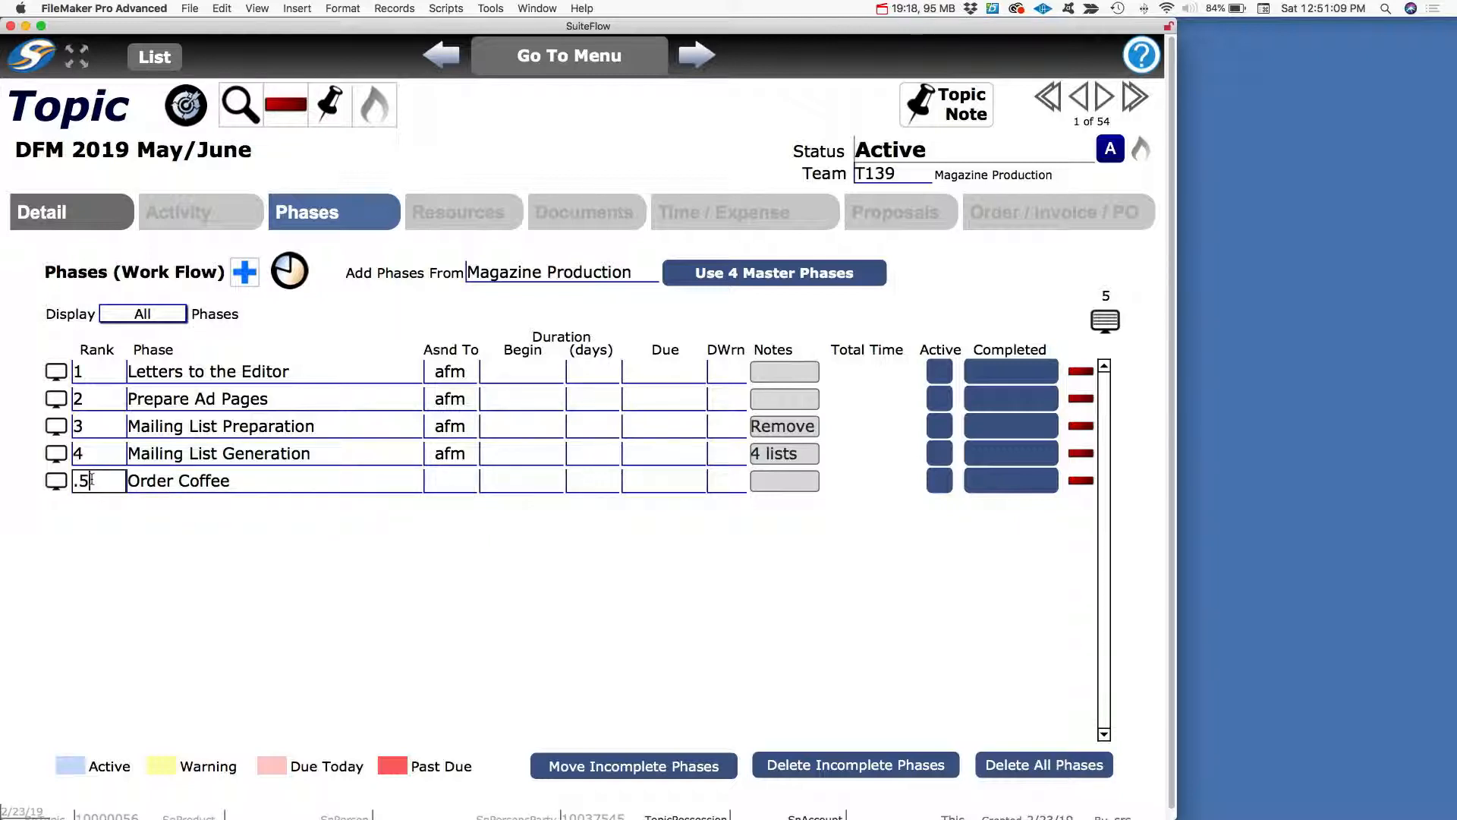
pyautogui.press('Tab')
pyautogui.click(347, 305)
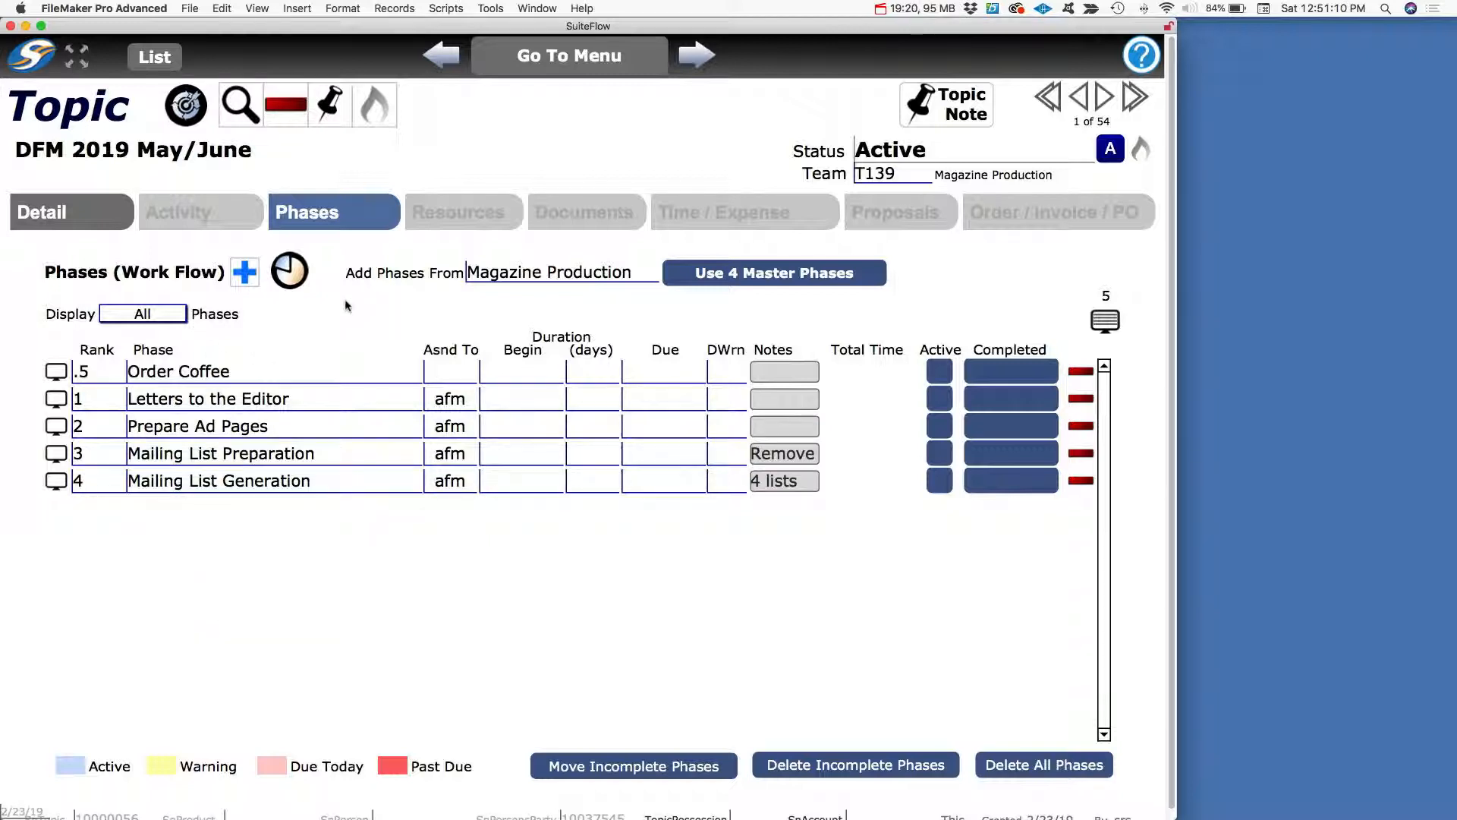
pyautogui.click(940, 371)
pyautogui.click(671, 550)
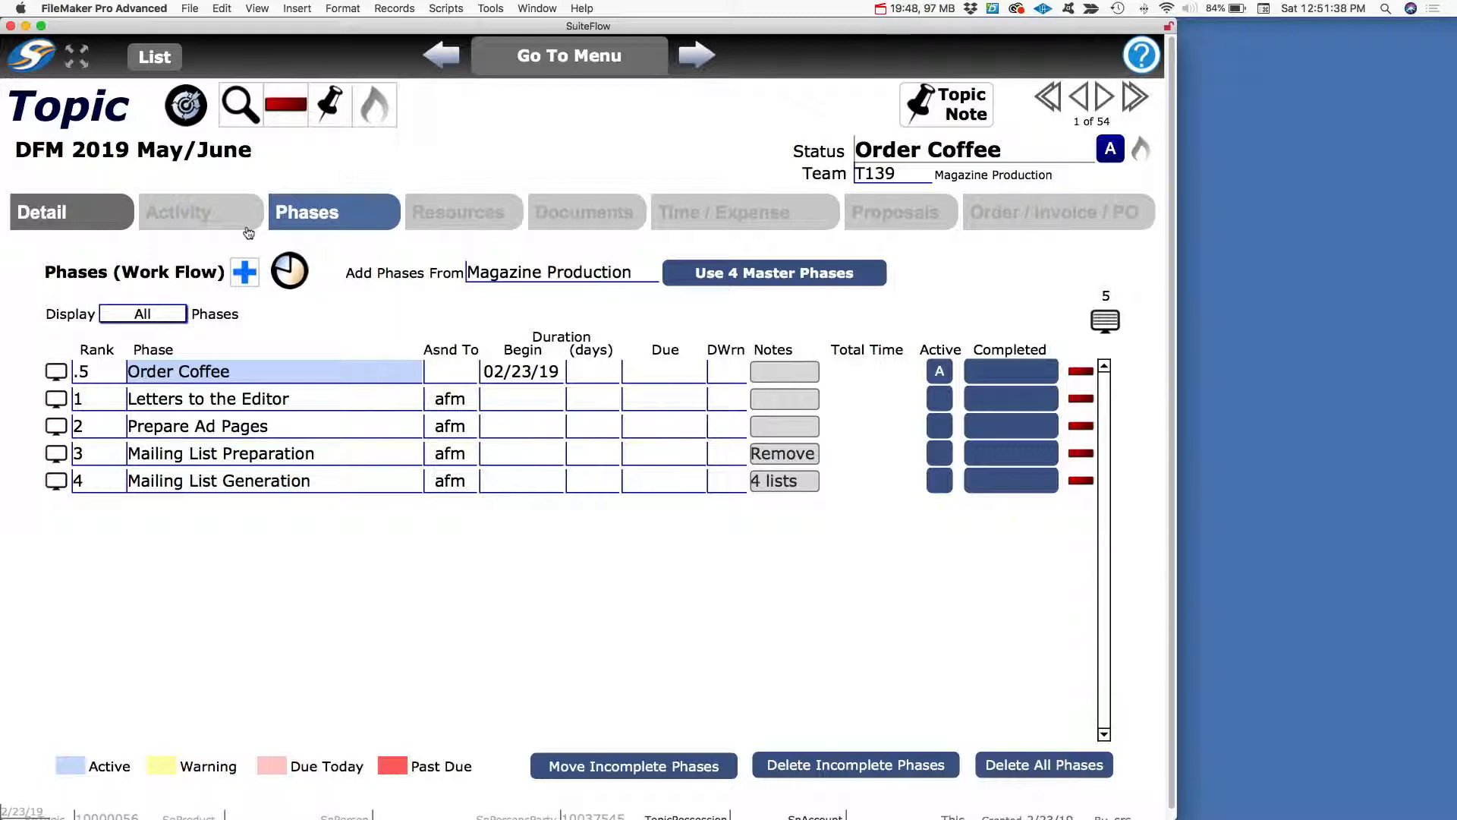
# Check the home screen's assigned topics, personal phases and team phases, including the notes of the Order Coffee phase
pyautogui.click(39, 61)
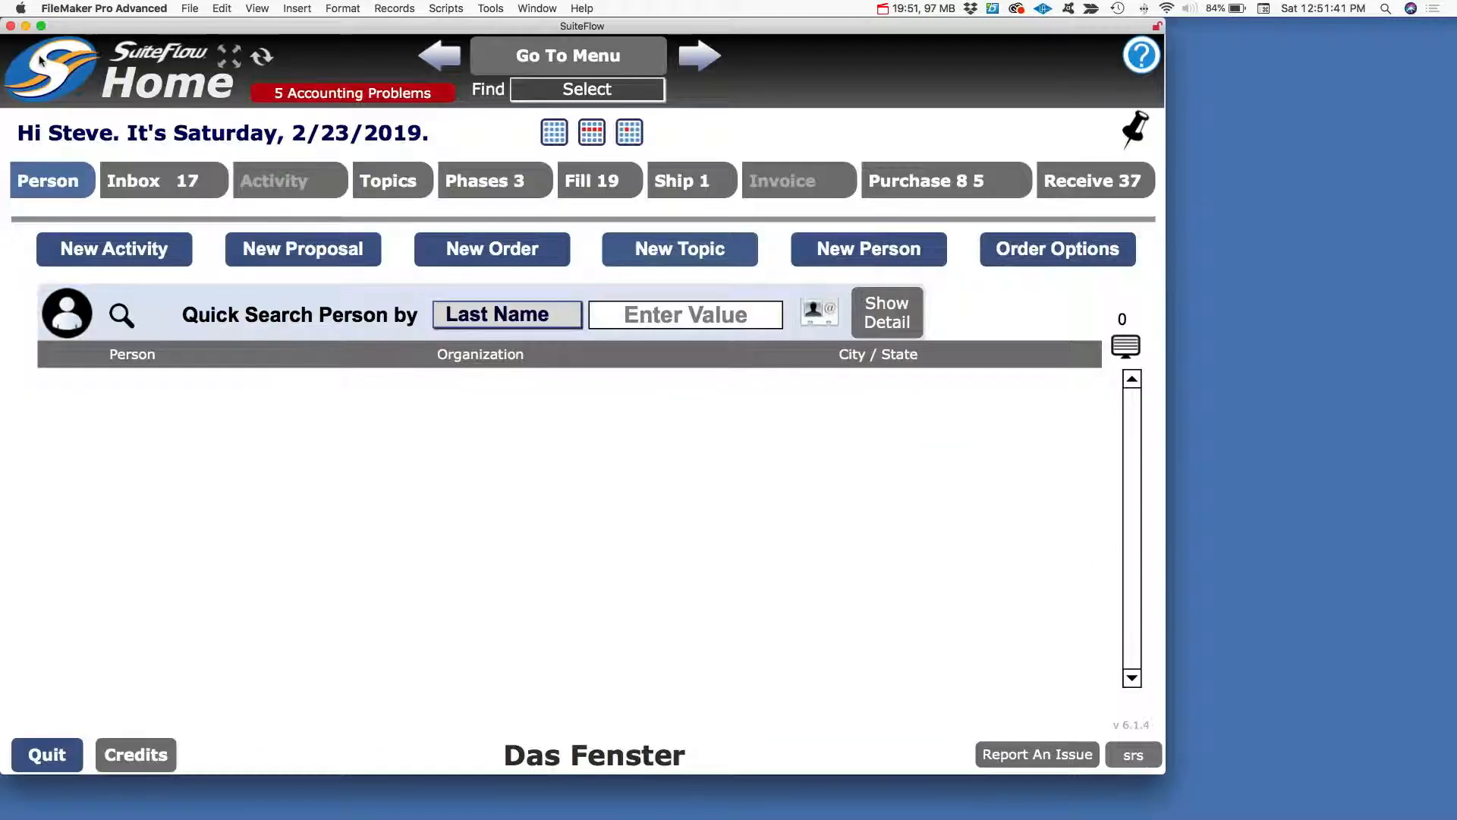
pyautogui.click(379, 187)
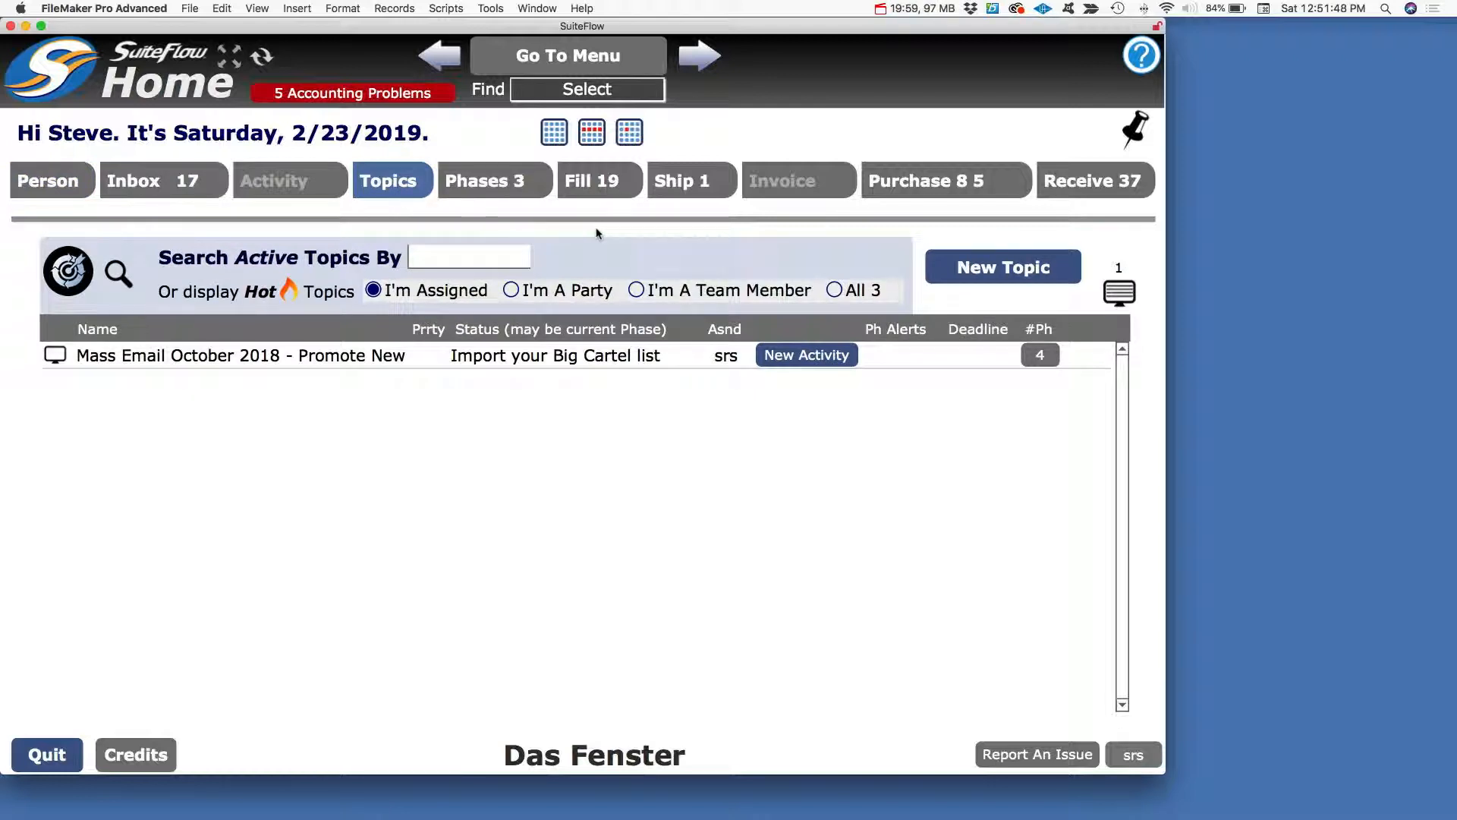
pyautogui.click(481, 182)
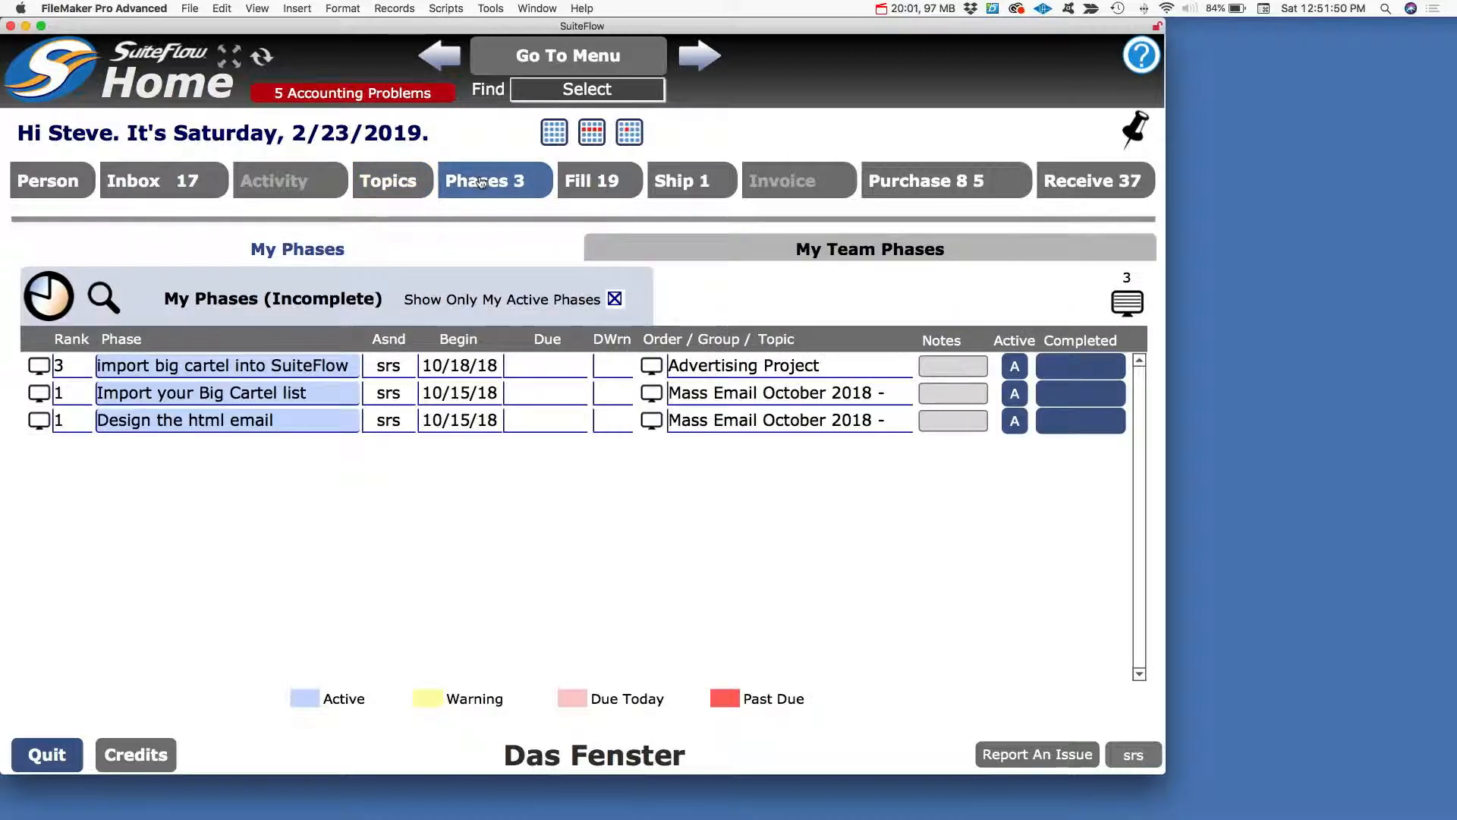
pyautogui.click(824, 253)
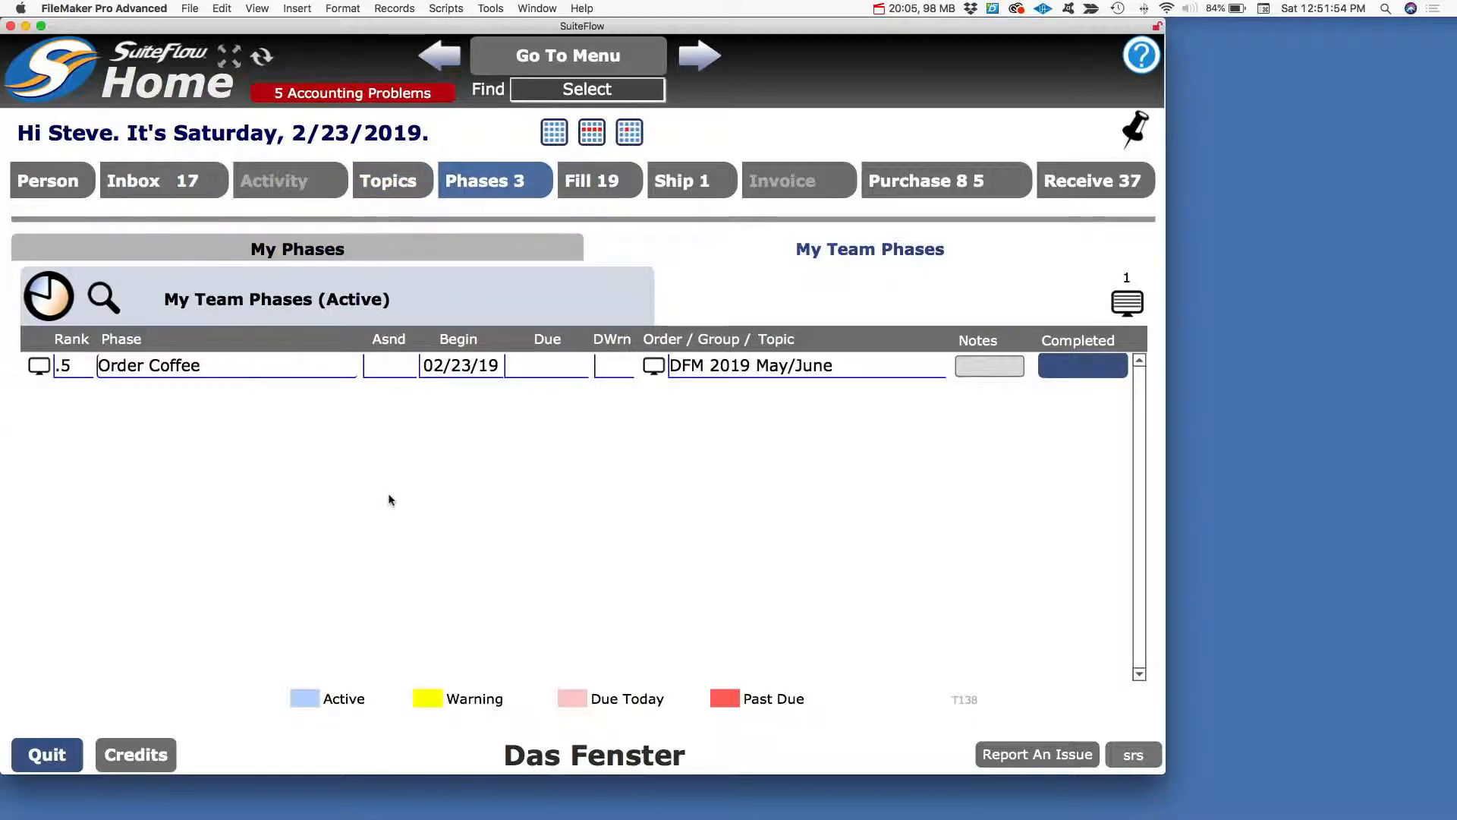
pyautogui.click(304, 252)
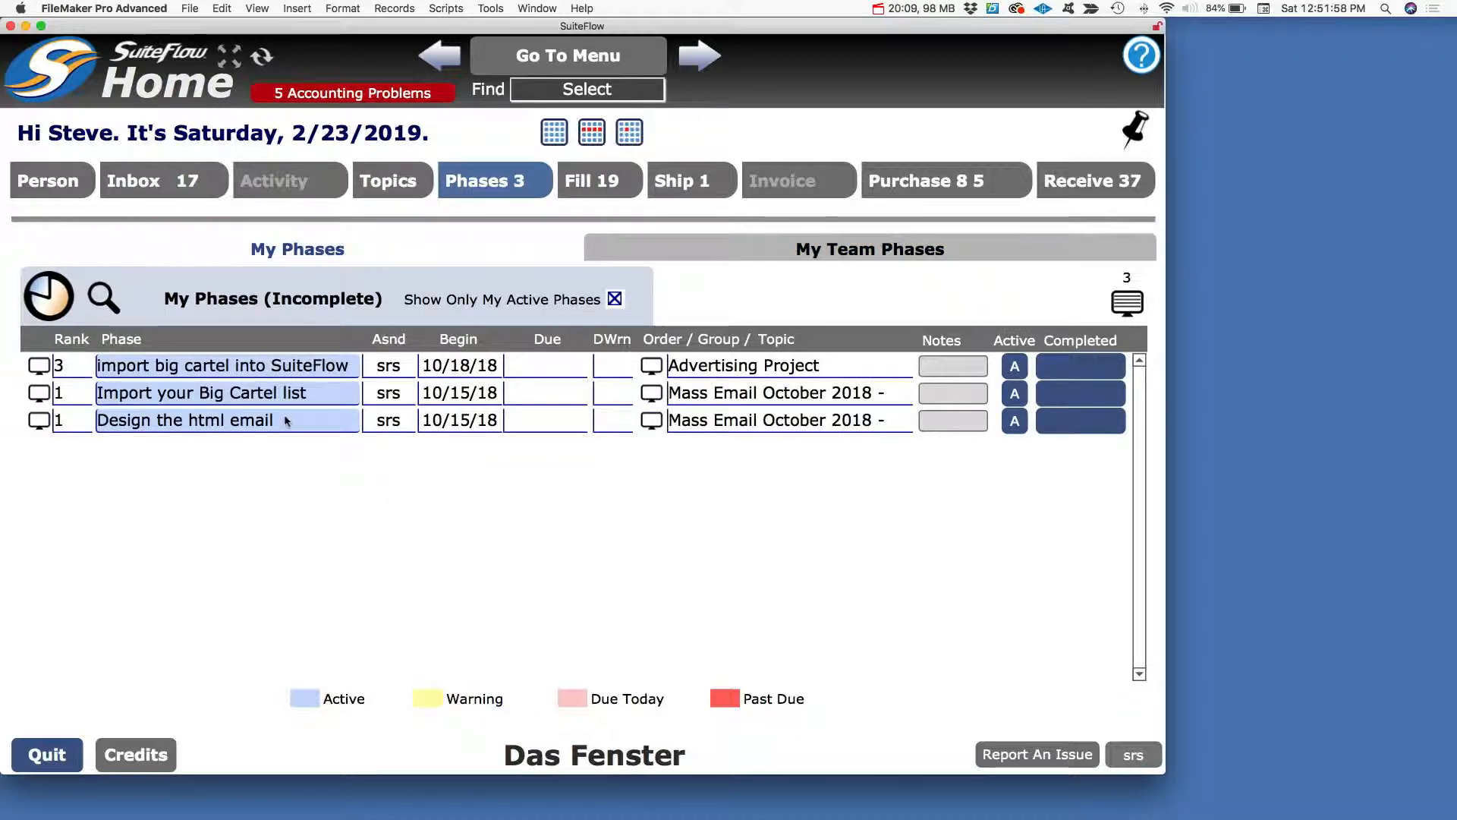
pyautogui.click(818, 245)
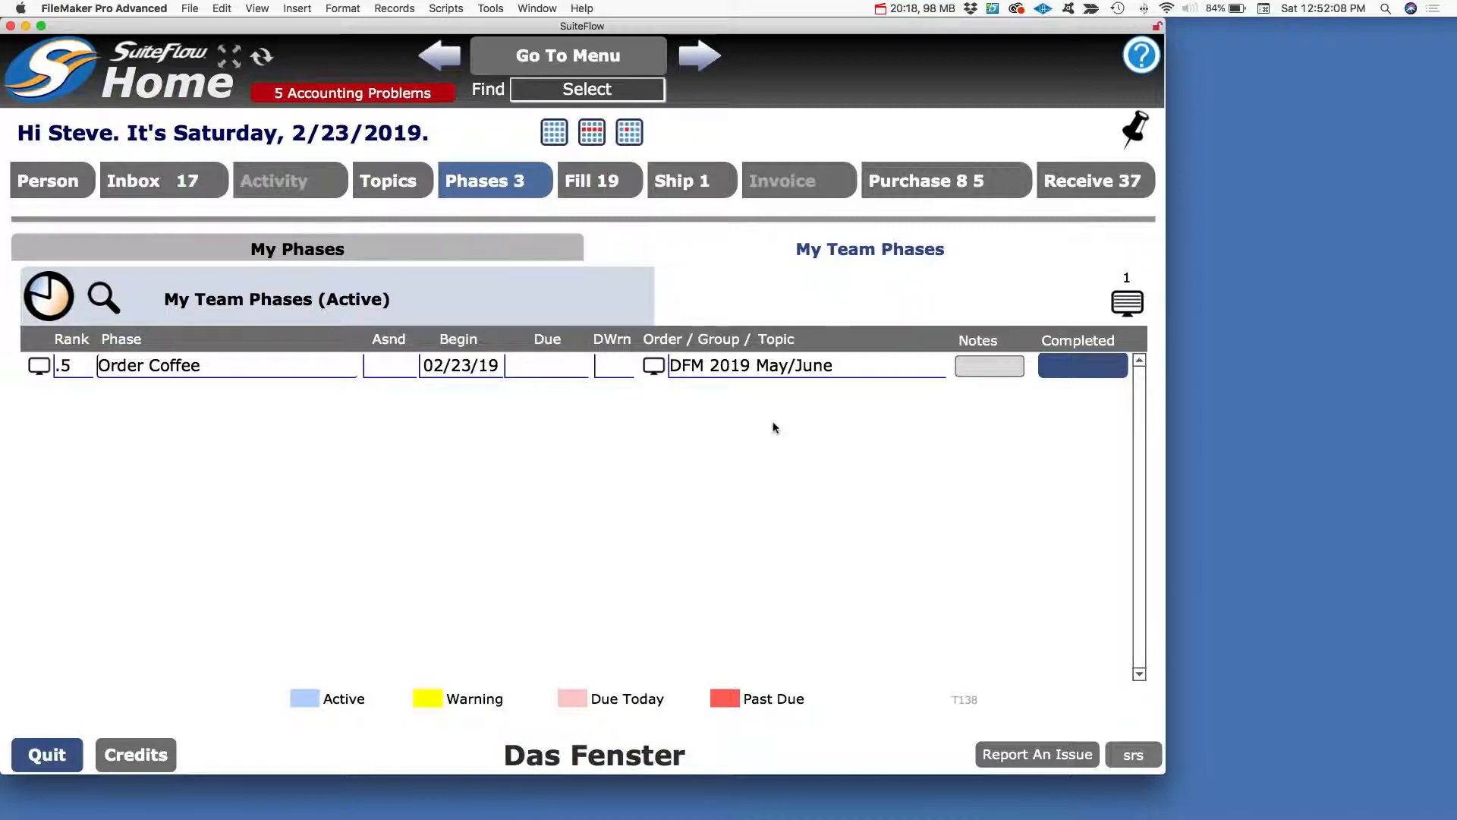
pyautogui.click(978, 369)
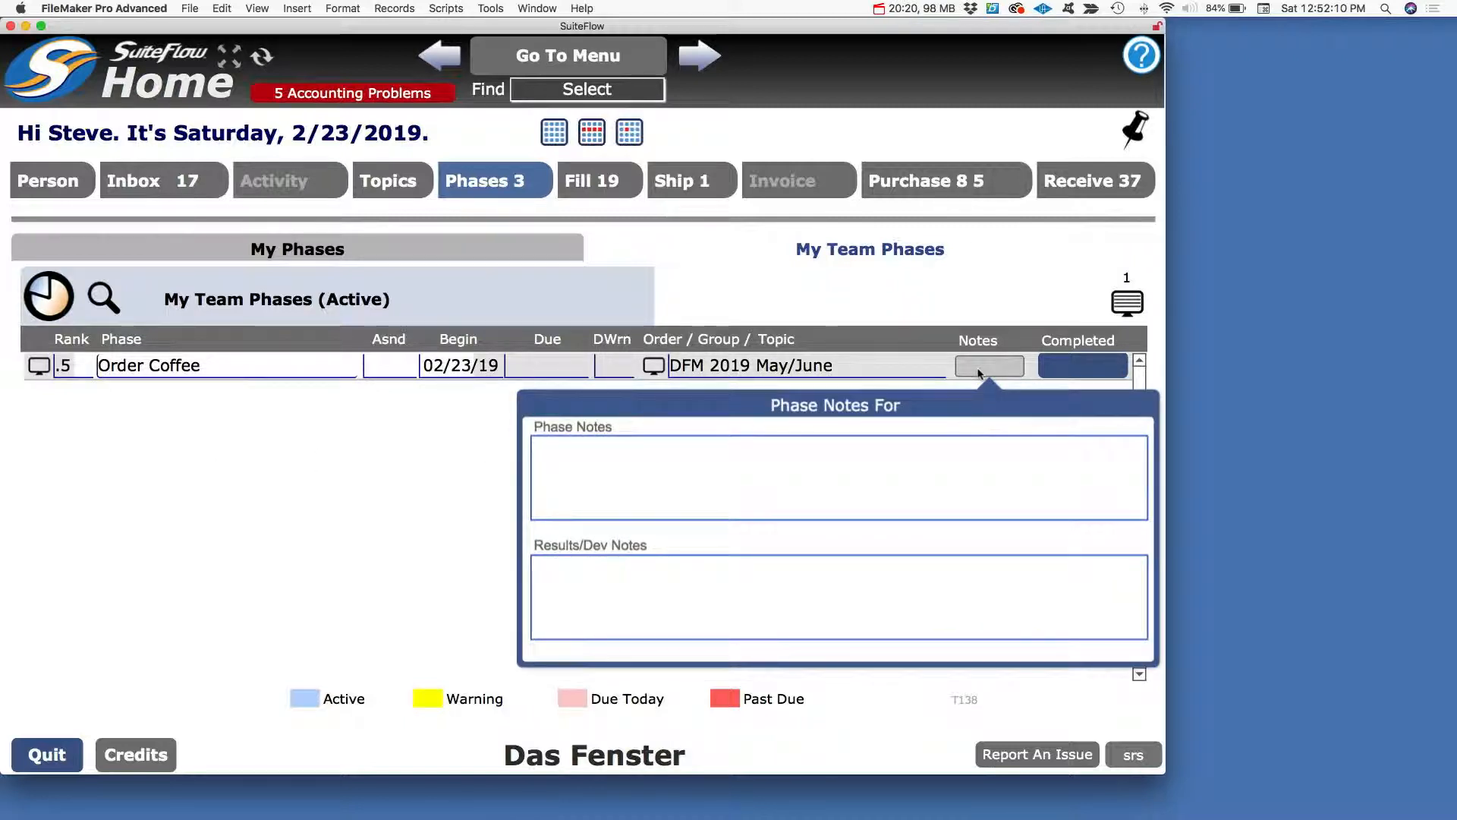
pyautogui.click(979, 373)
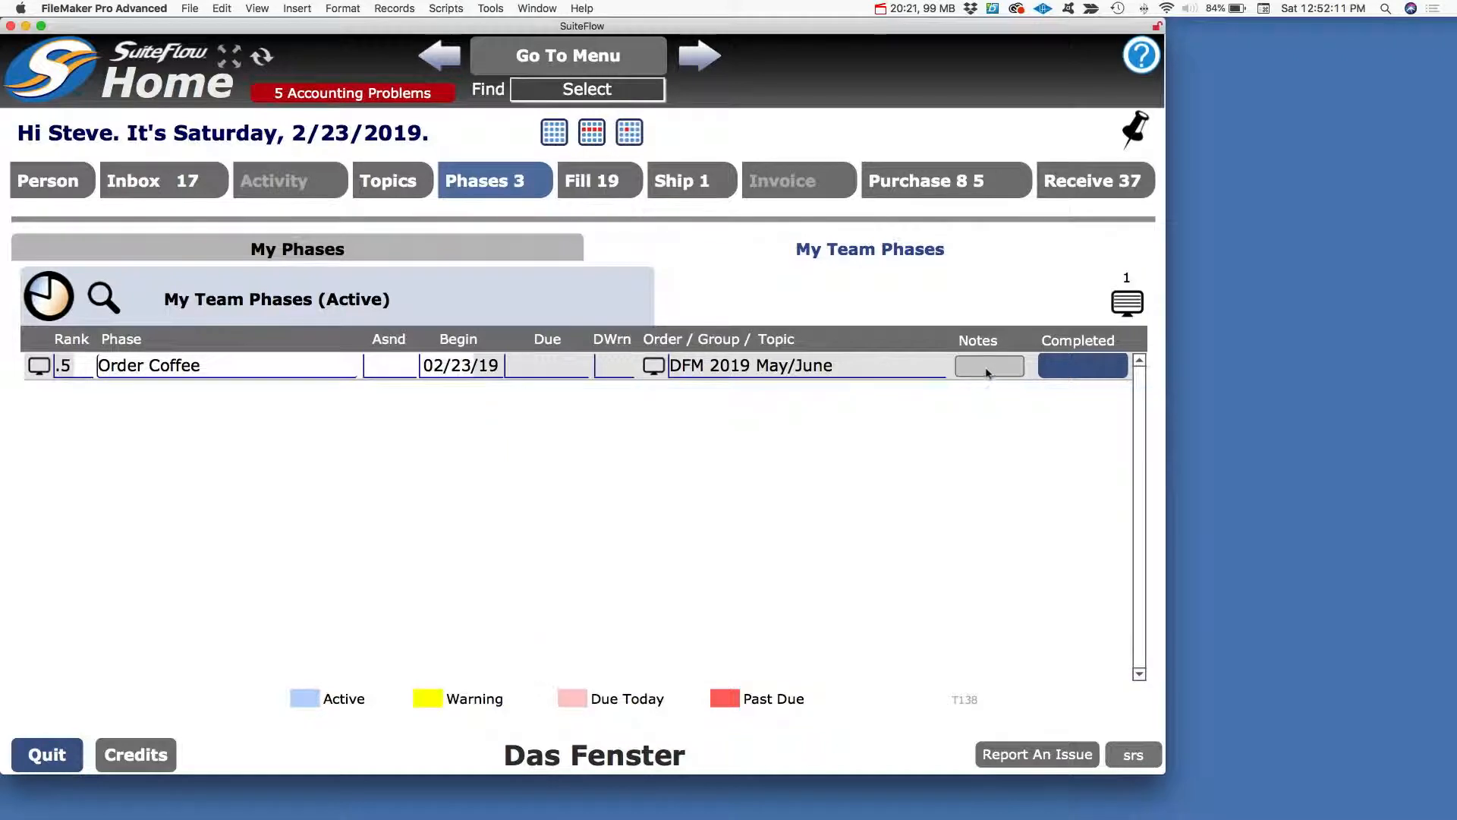
# Mark the Order Coffee team phase as complete and display the assigned topics on the home screen
pyautogui.click(1075, 372)
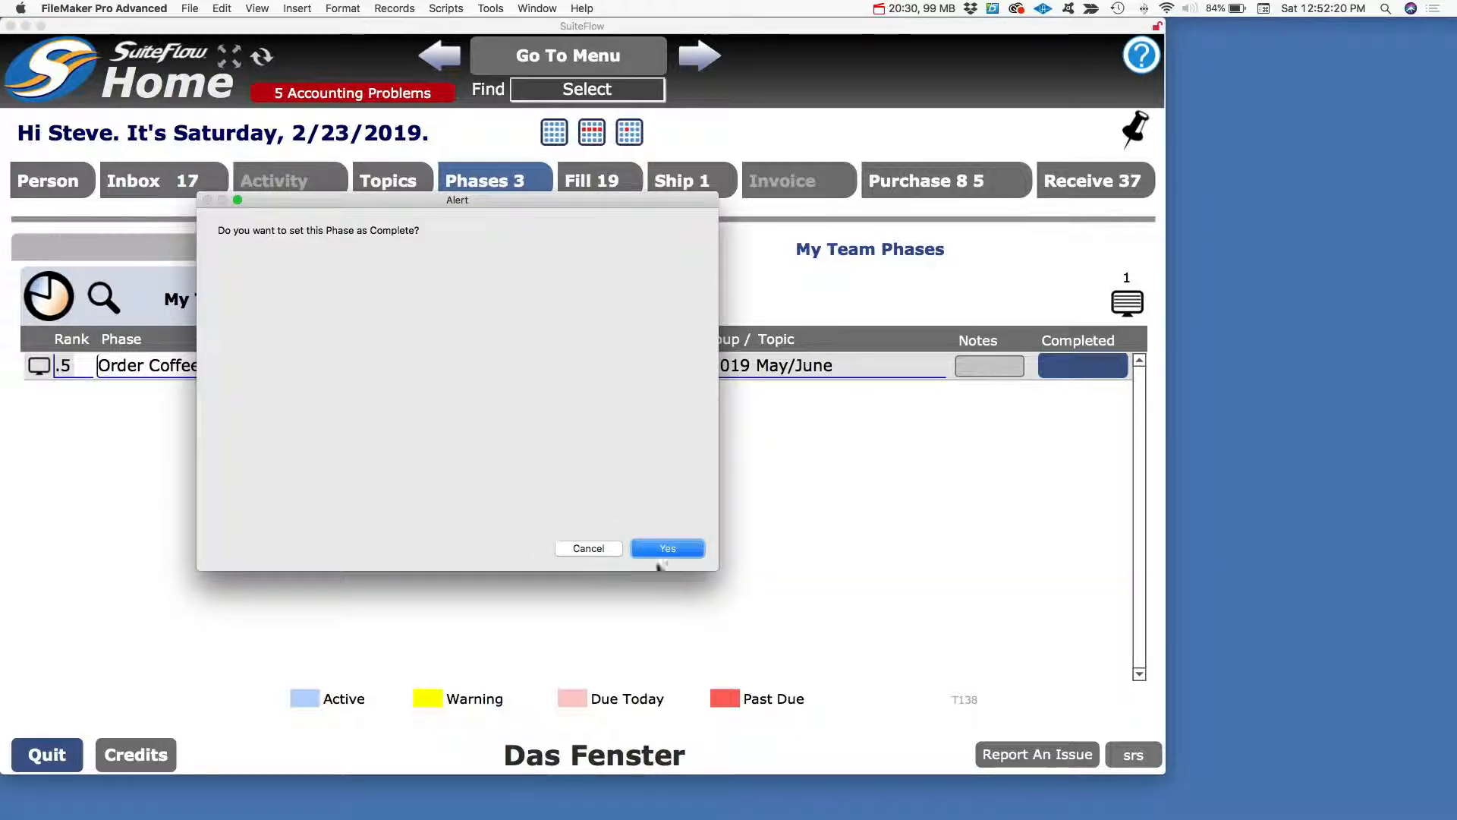
pyautogui.click(668, 549)
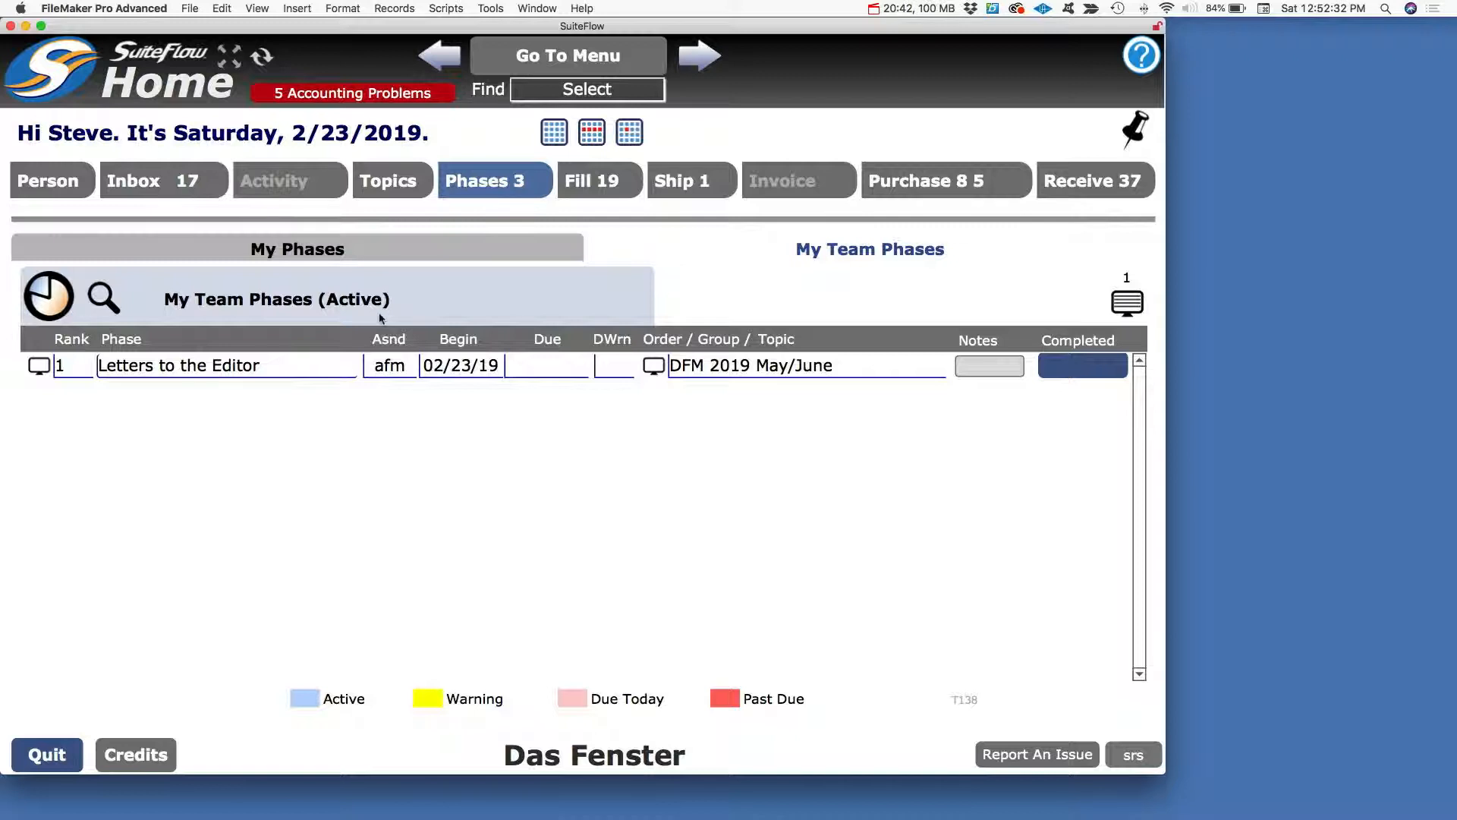
pyautogui.click(391, 184)
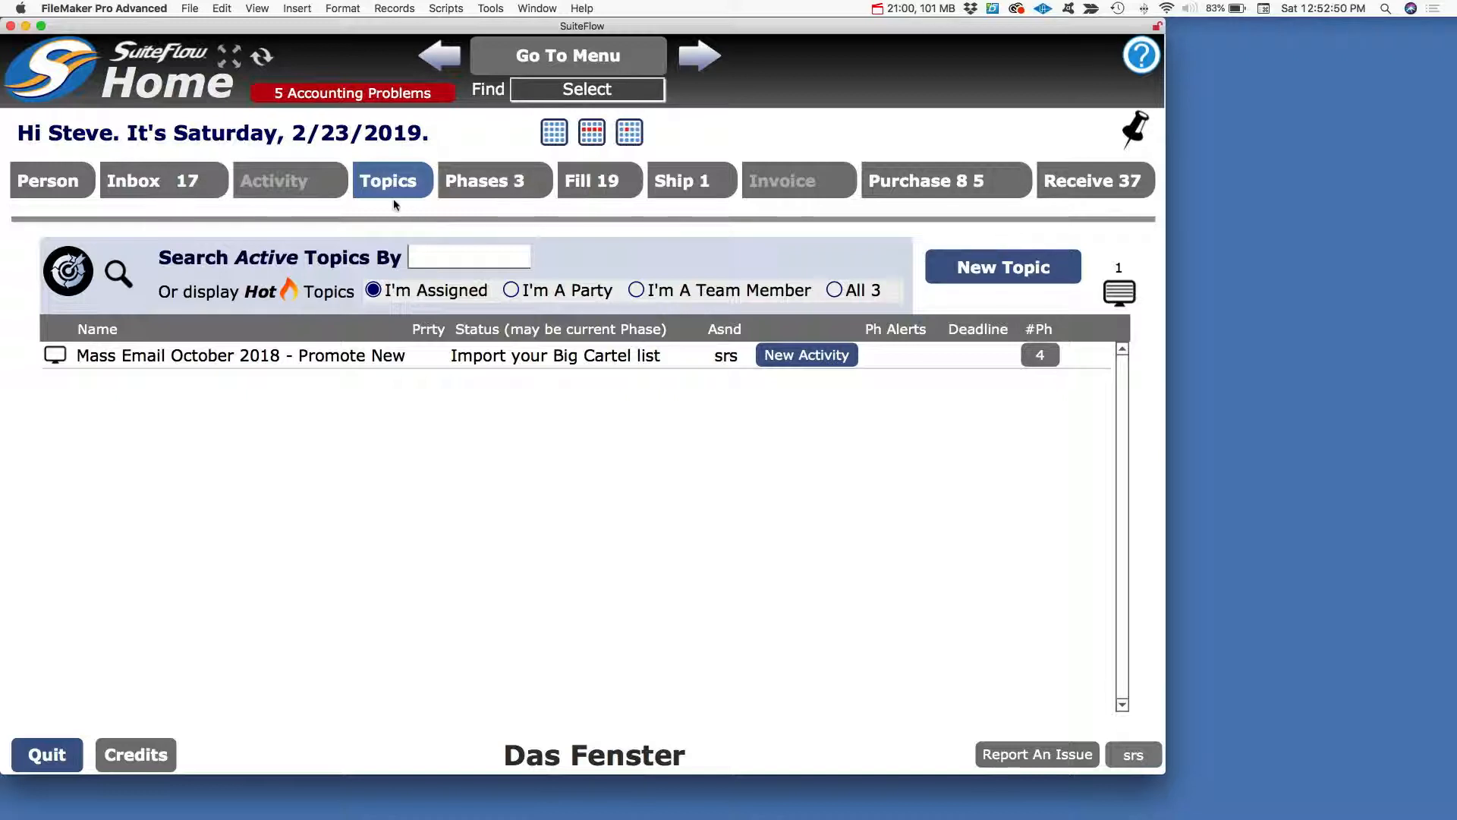
# Open the DFM 2019 May/June topic from the Letters to the Editor team phase and check which master phase sets are available
pyautogui.click(489, 188)
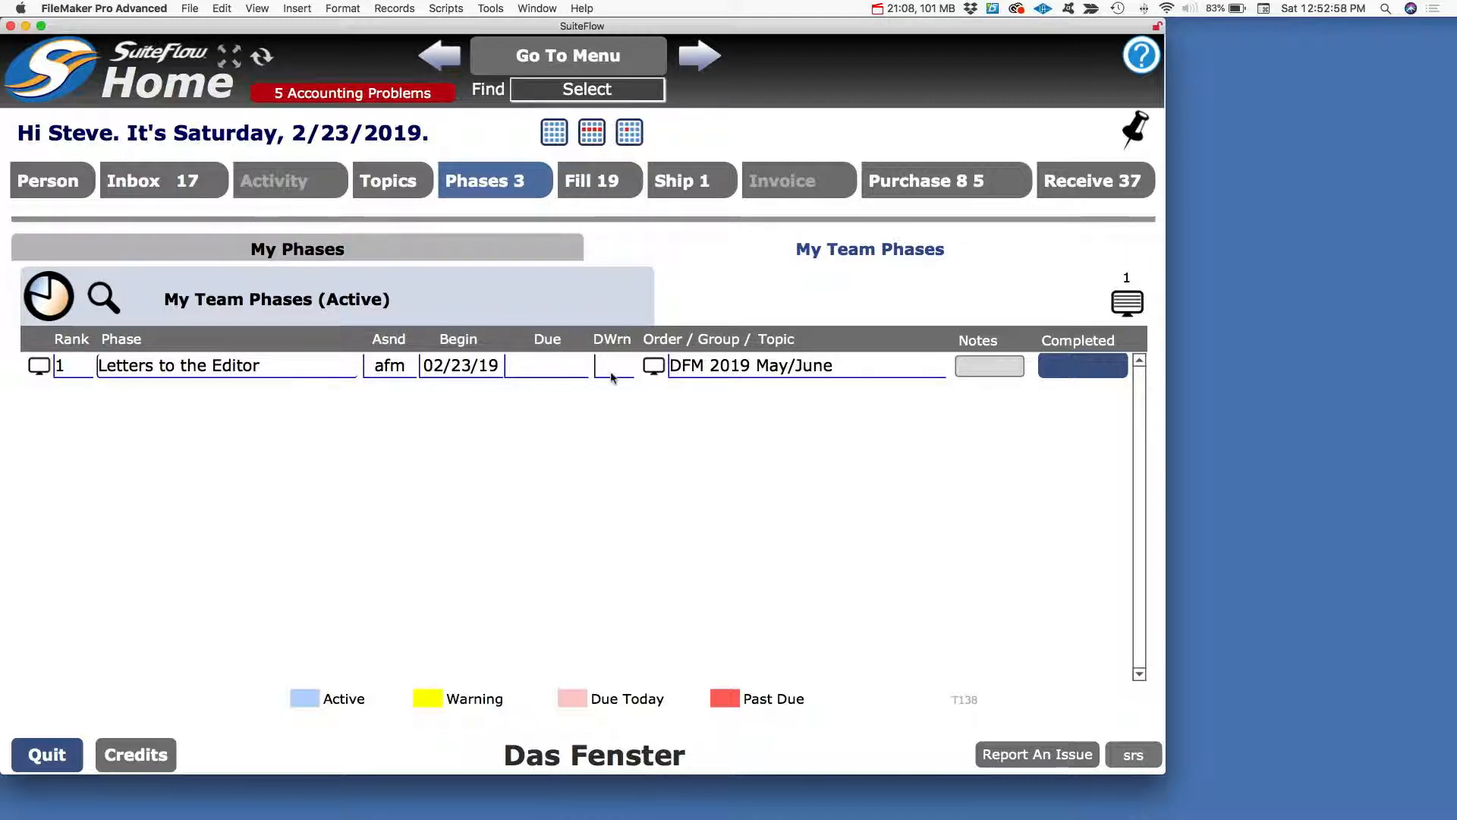
pyautogui.click(657, 369)
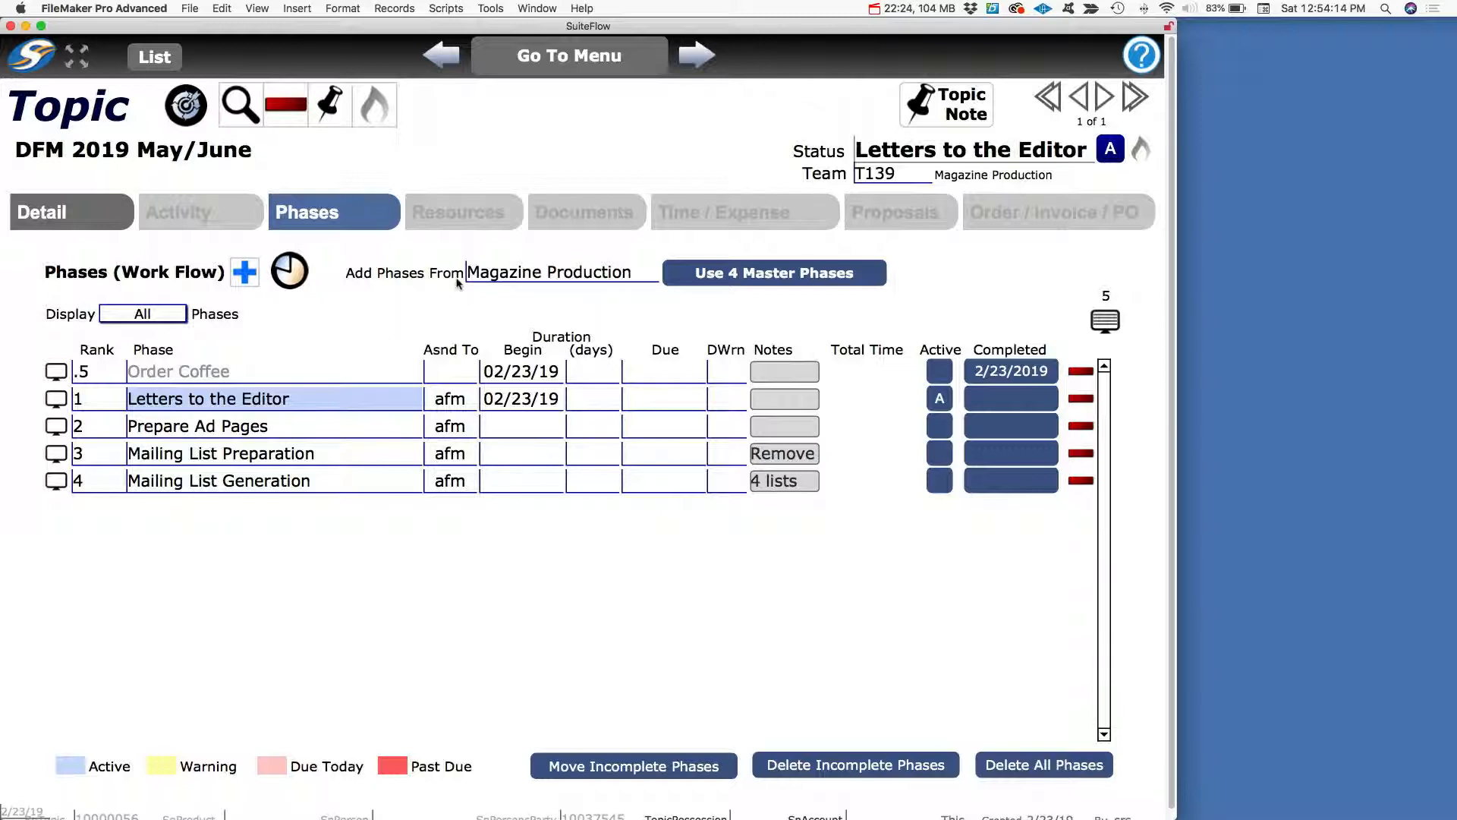
pyautogui.click(494, 280)
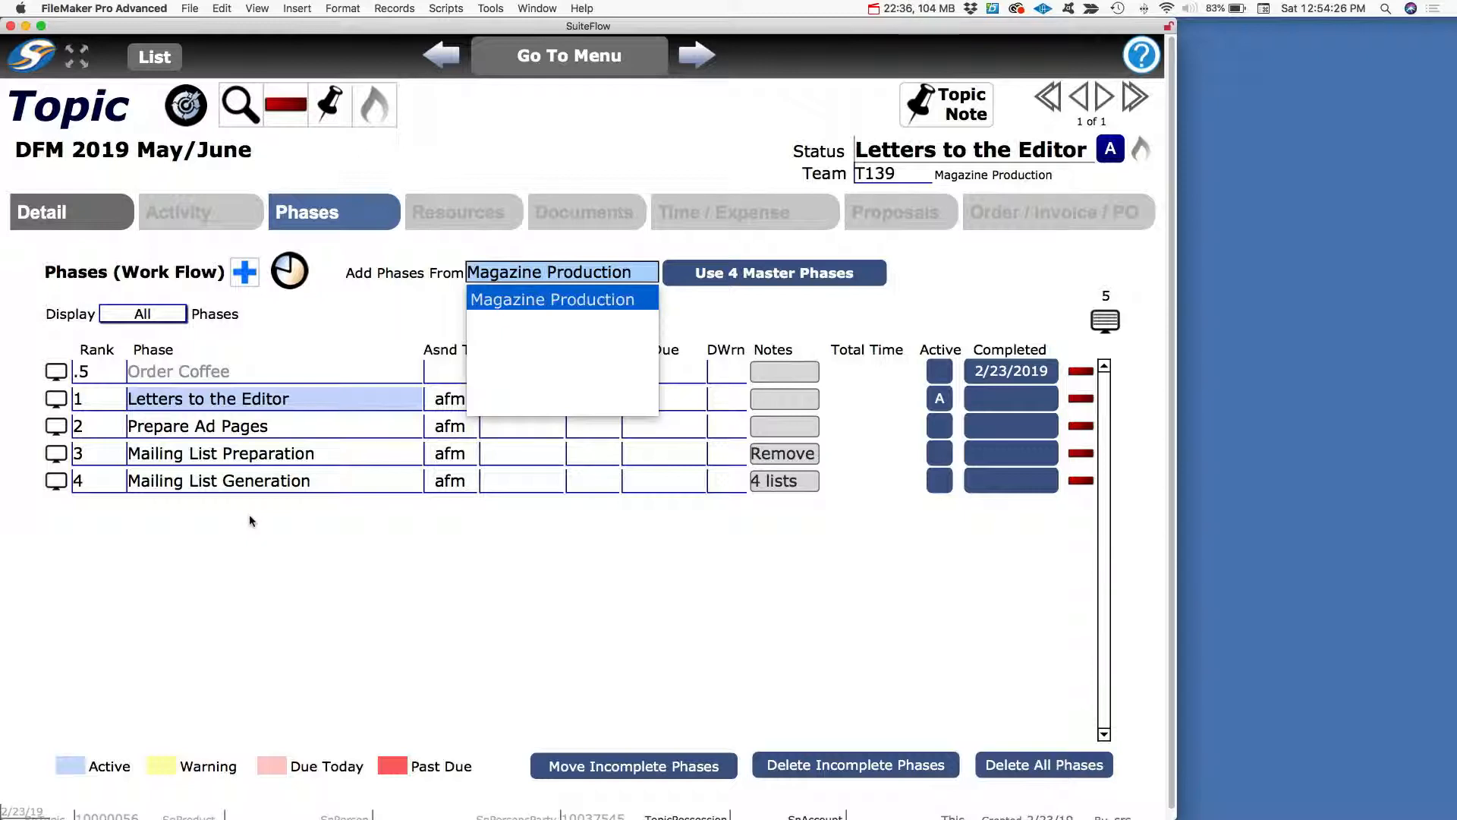
pyautogui.click(385, 306)
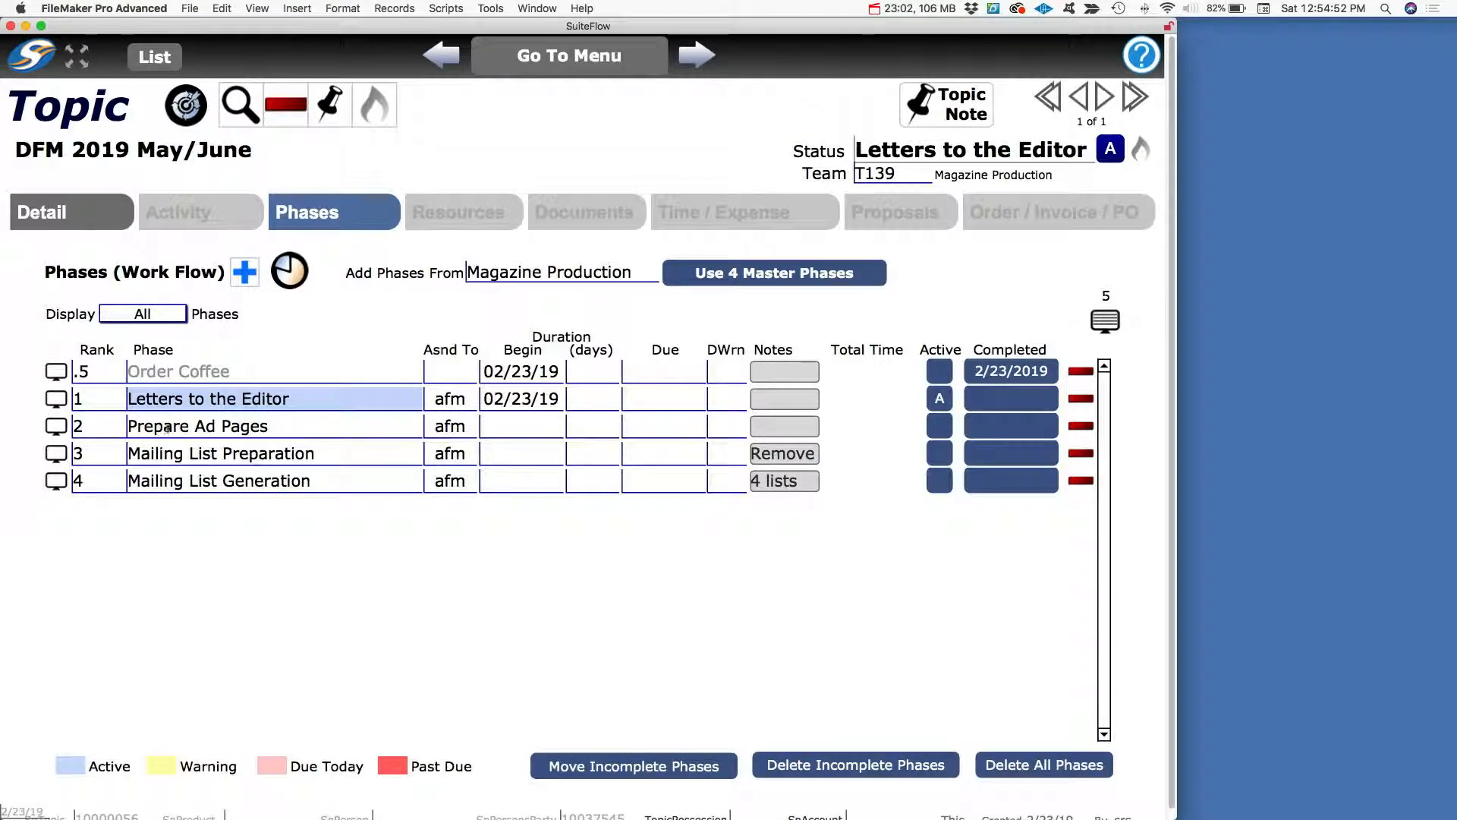
# Add a new phase named DFM Ad Merz to the DFM 2019 May/June topic
pyautogui.click(244, 273)
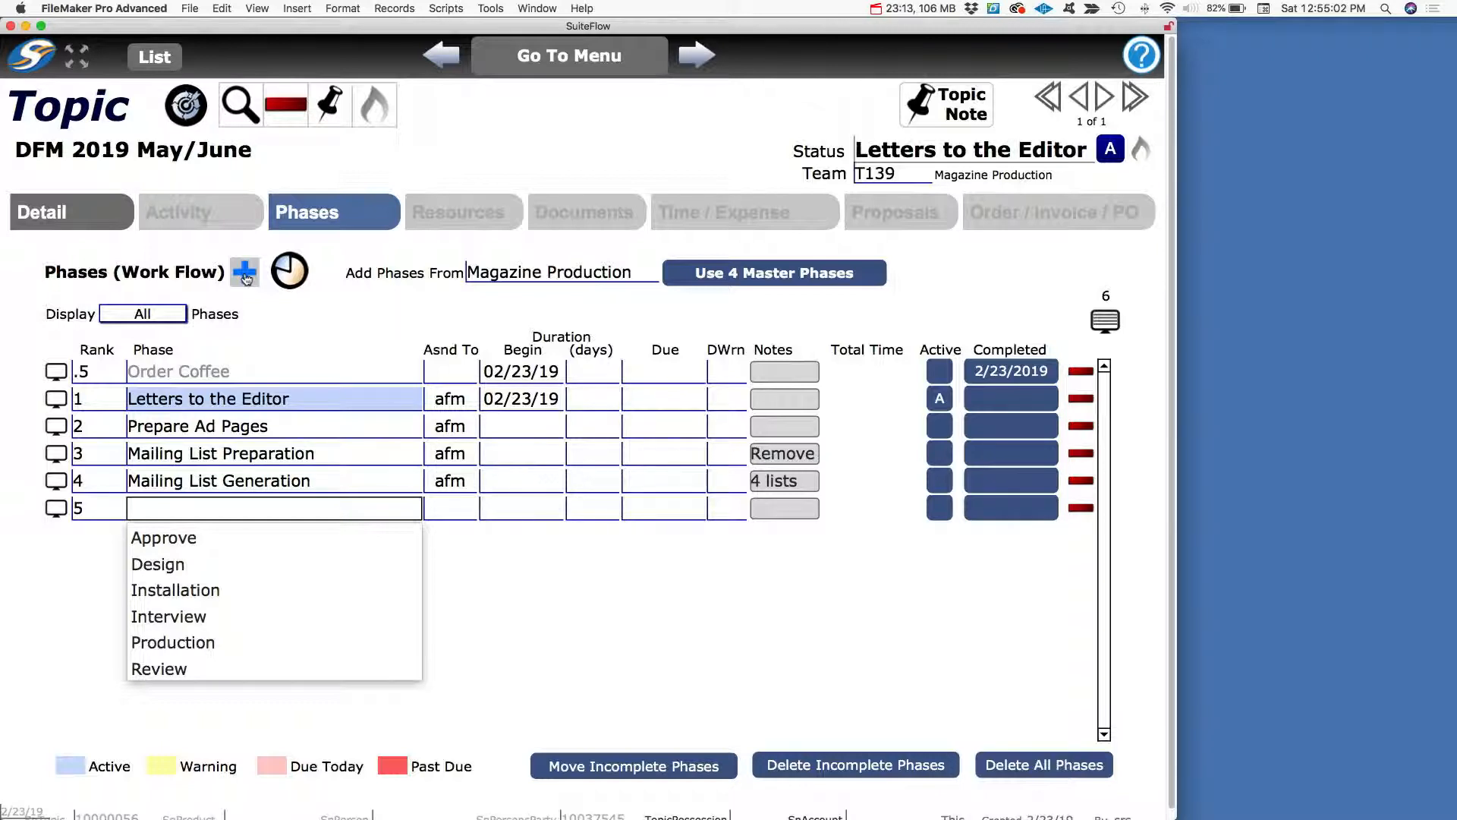
pyautogui.click(179, 502)
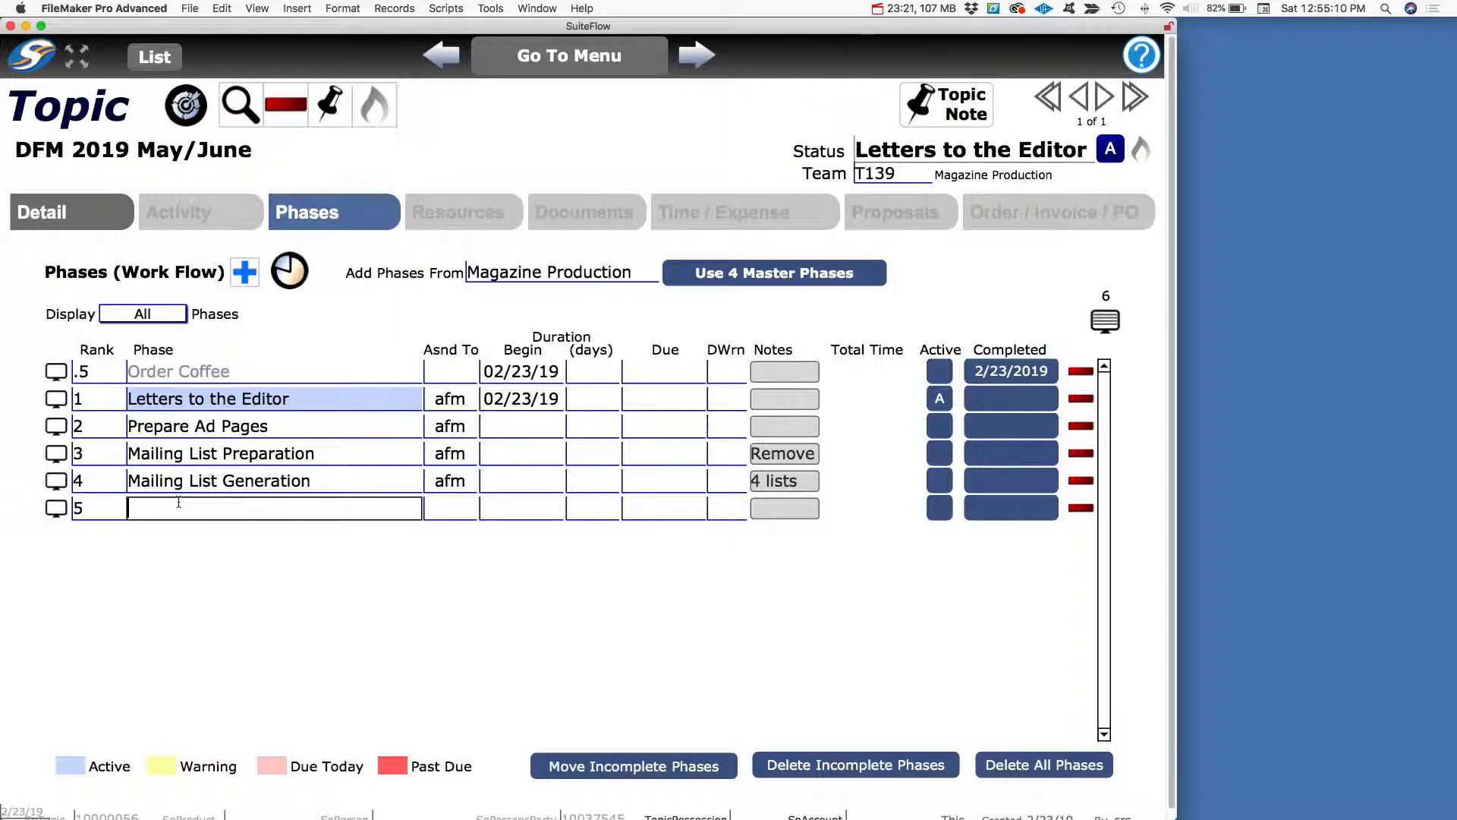
pyautogui.write('Merz')
pyautogui.press('Left')
pyautogui.press('Left')
pyautogui.press('Left')
pyautogui.press('Left')
pyautogui.press('Right')
pyautogui.press('Right')
pyautogui.press('Right')
pyautogui.press('Right')
pyautogui.press('Left')
pyautogui.press('Left')
pyautogui.press('Left')
pyautogui.write('DFM Ad')
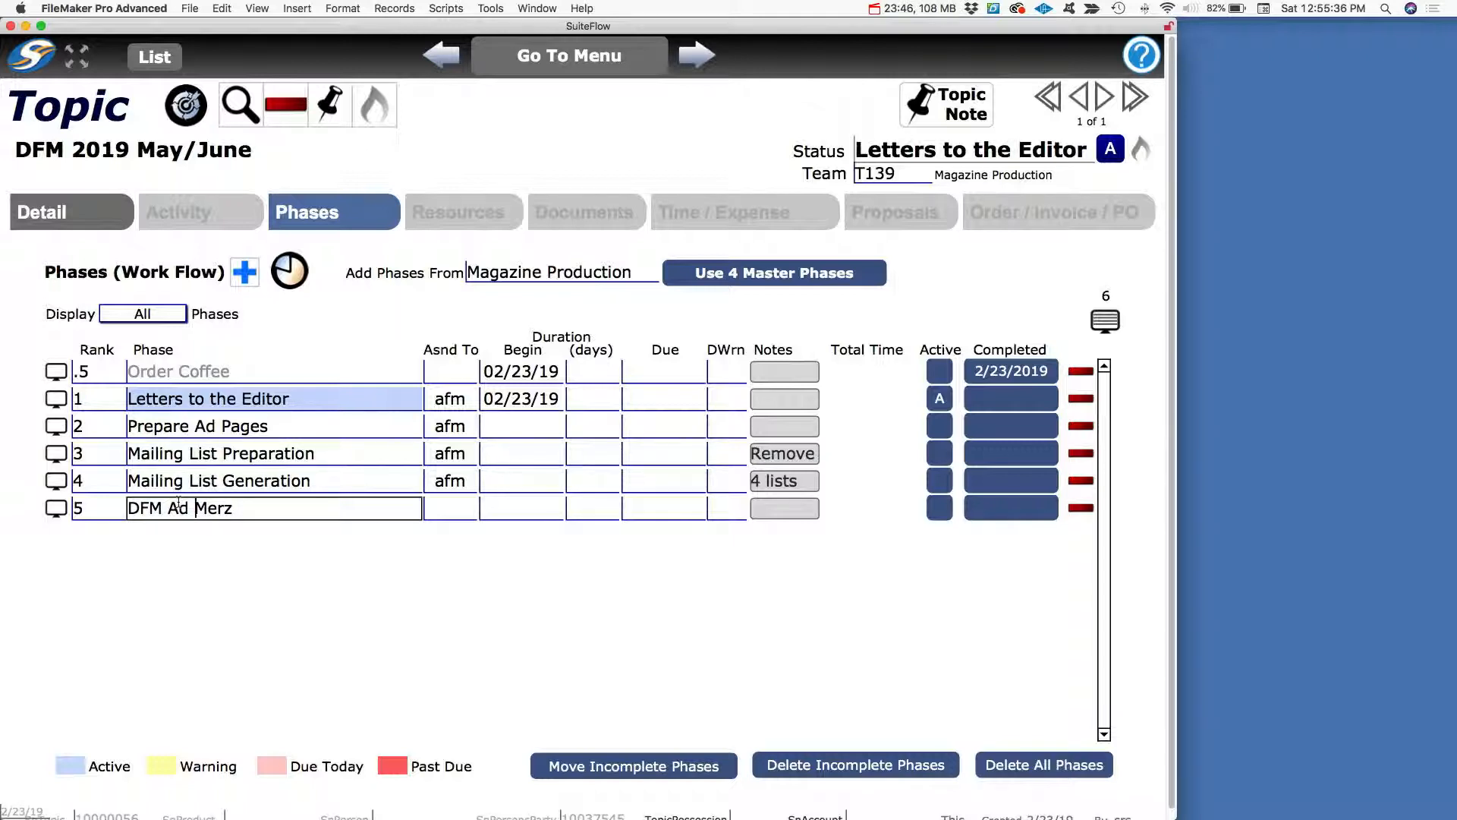
# Assign the DFM Ad Merz phase to user afm, leaving its begin date empty
pyautogui.click(452, 513)
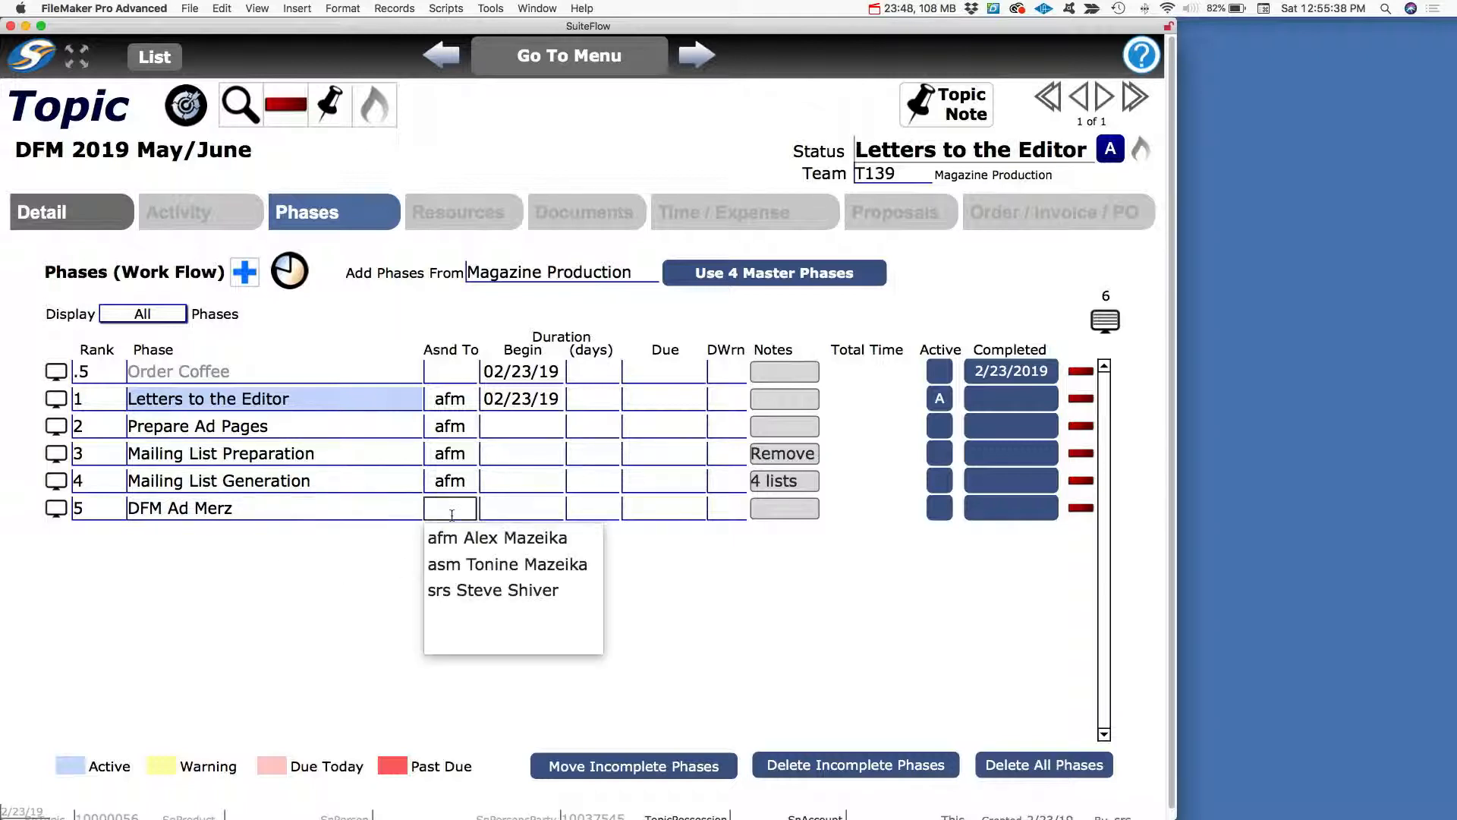
pyautogui.click(458, 550)
pyautogui.press('Tab')
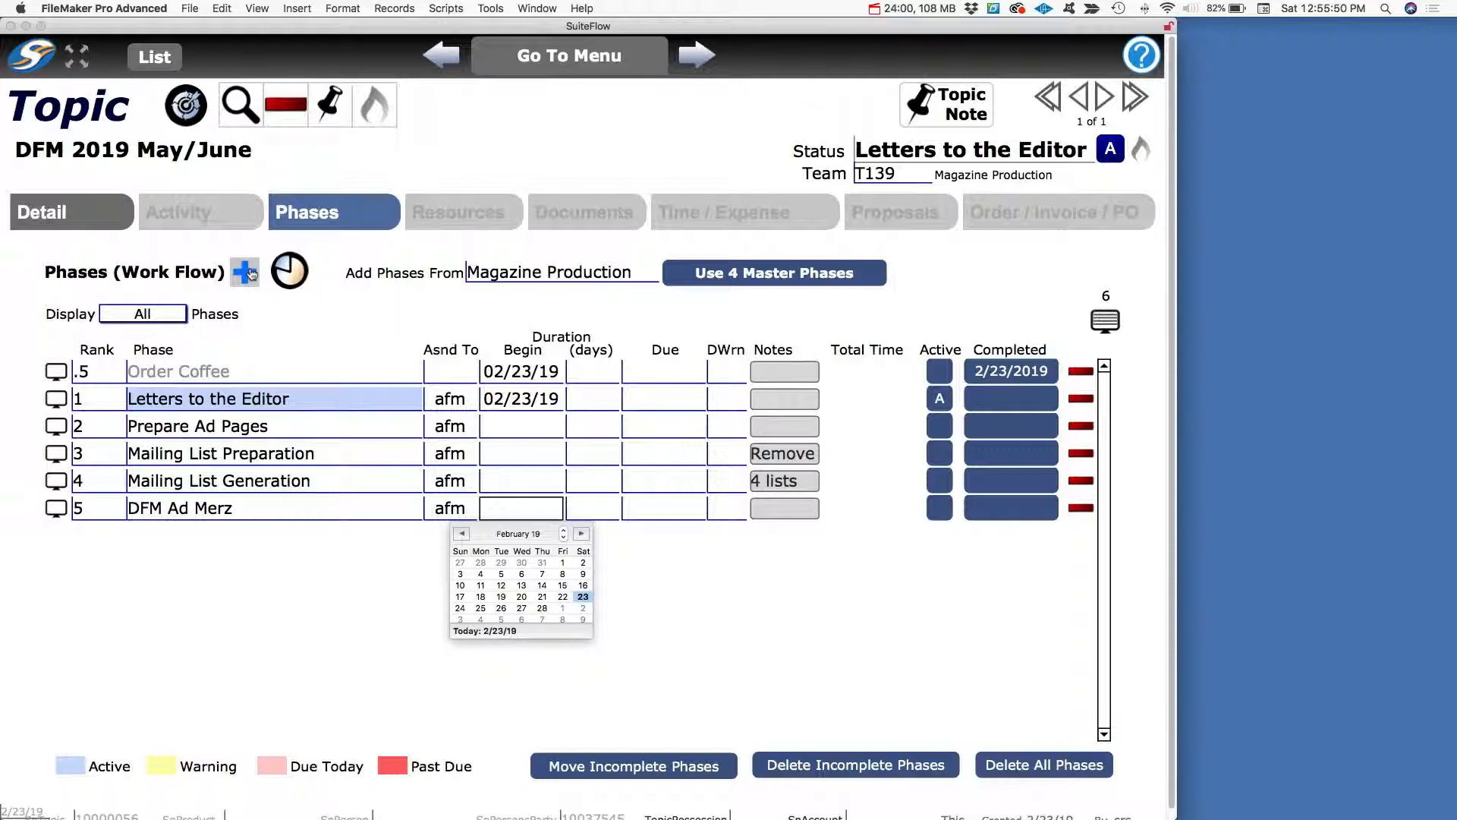
pyautogui.press('Escape')
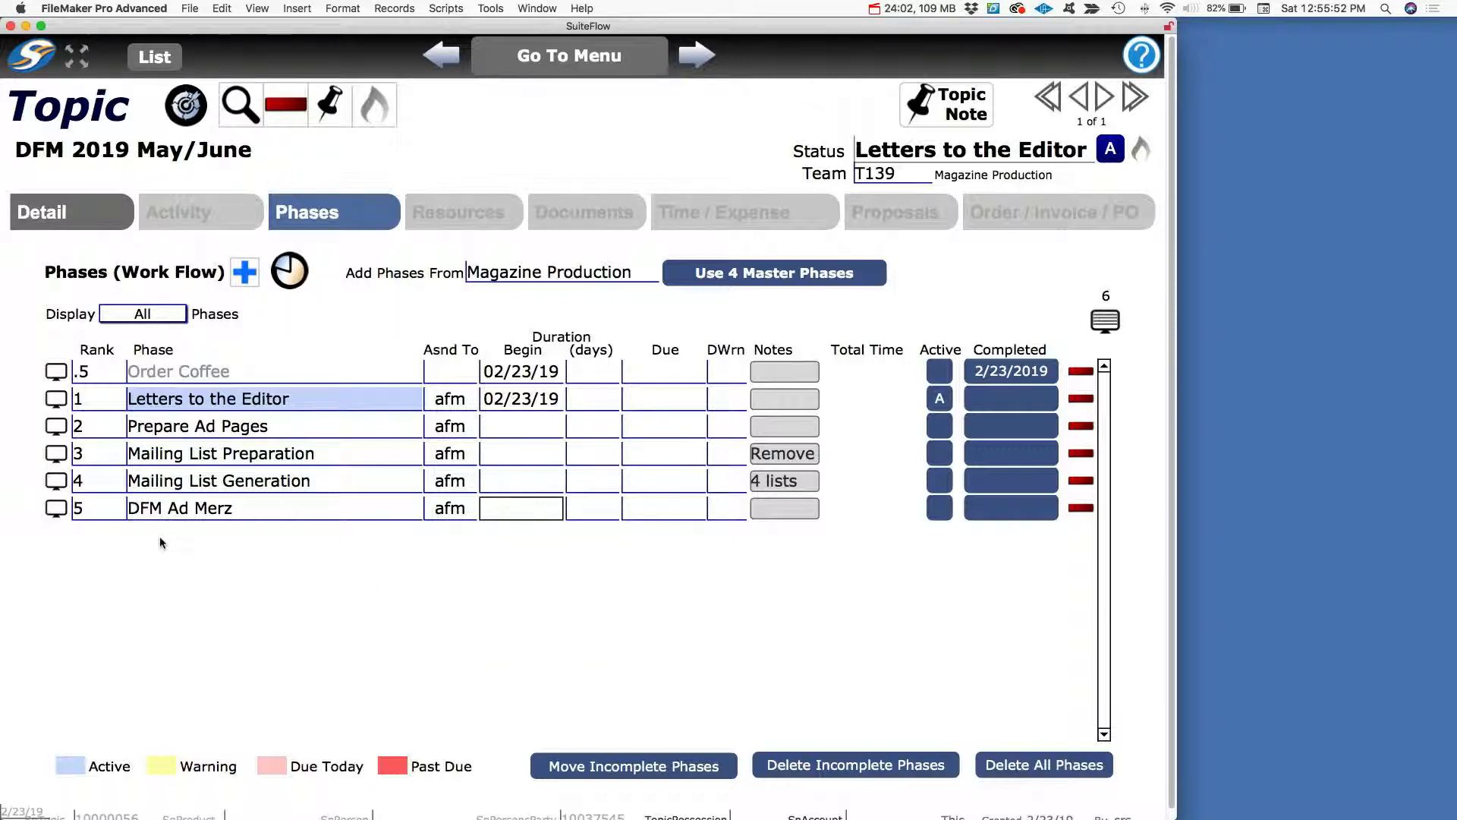
pyautogui.click(292, 317)
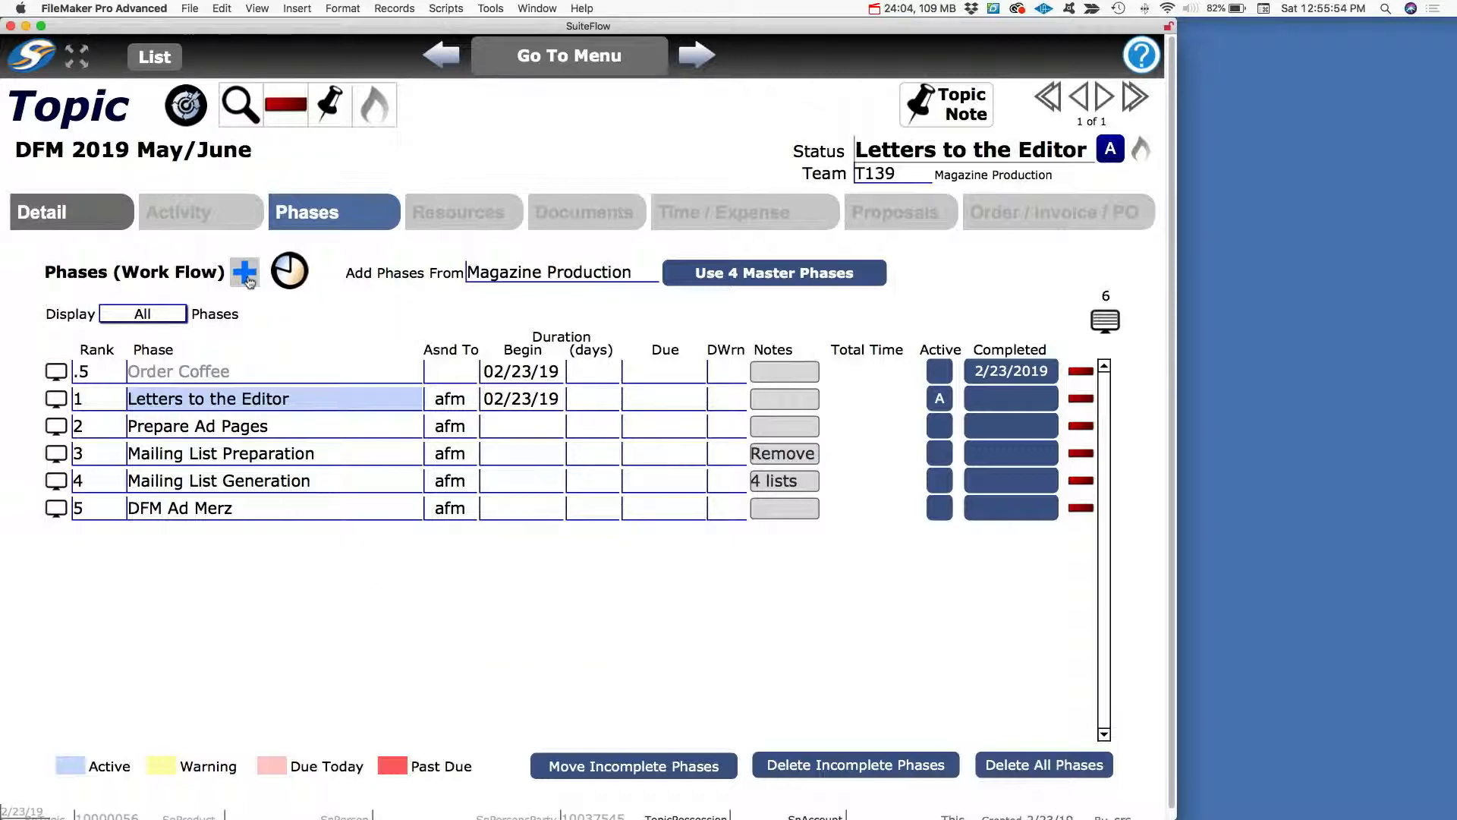
# Add a phase named DFM Ad Rondo and assign it to user afm, without a begin date
pyautogui.click(245, 272)
pyautogui.click(166, 540)
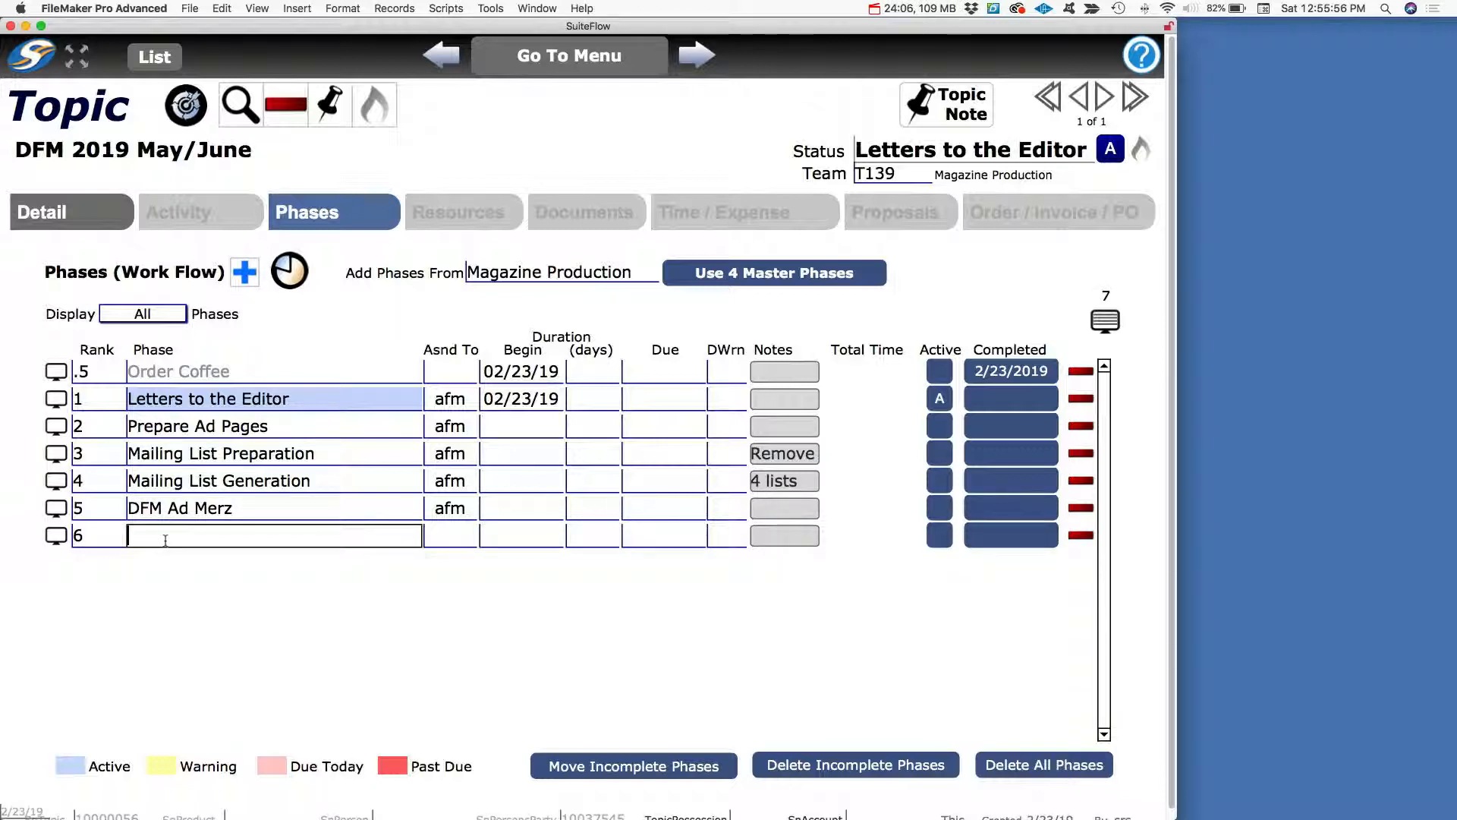
pyautogui.write('DFM Ad Rondo')
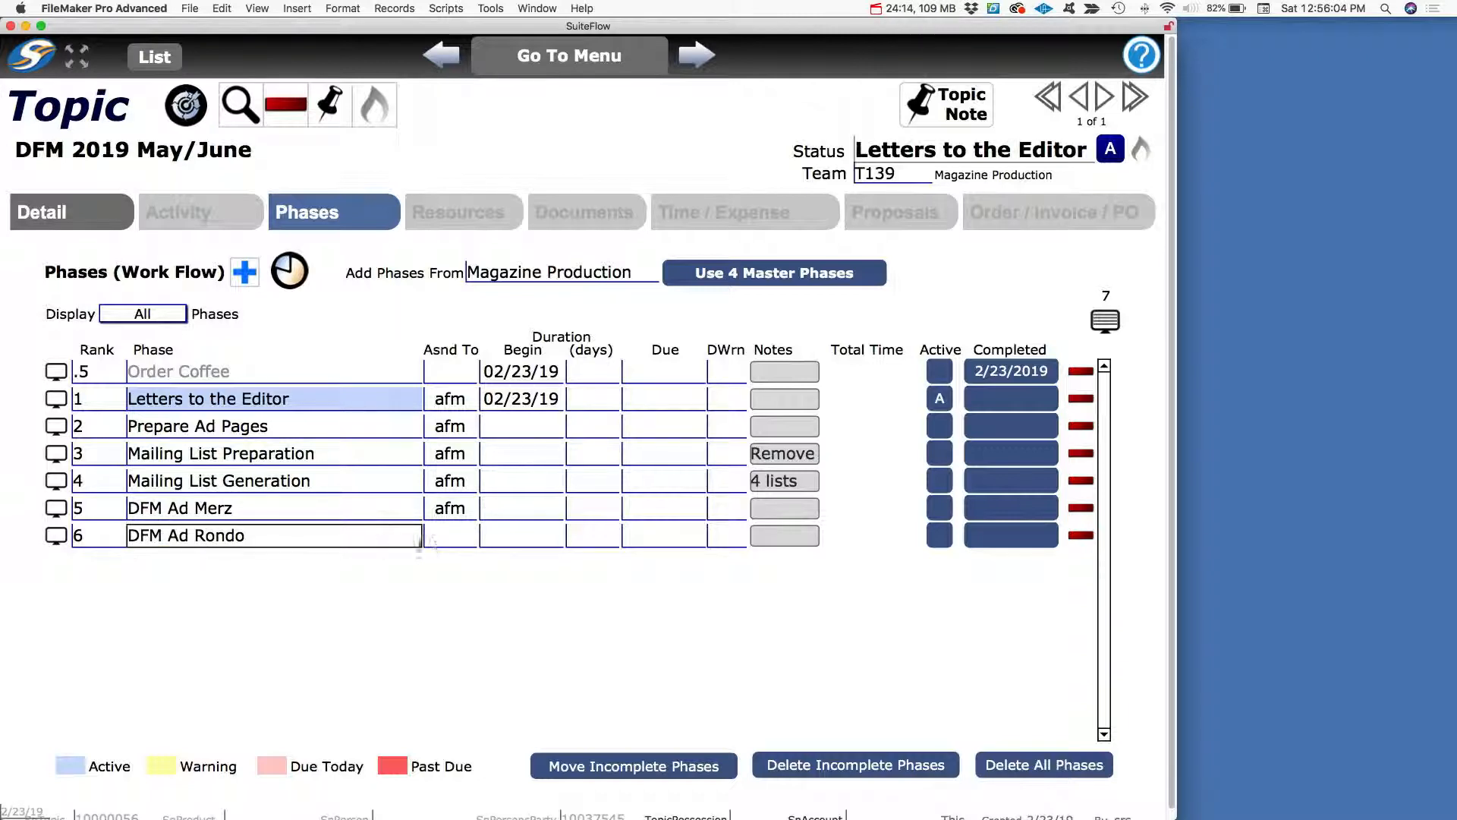
pyautogui.click(467, 537)
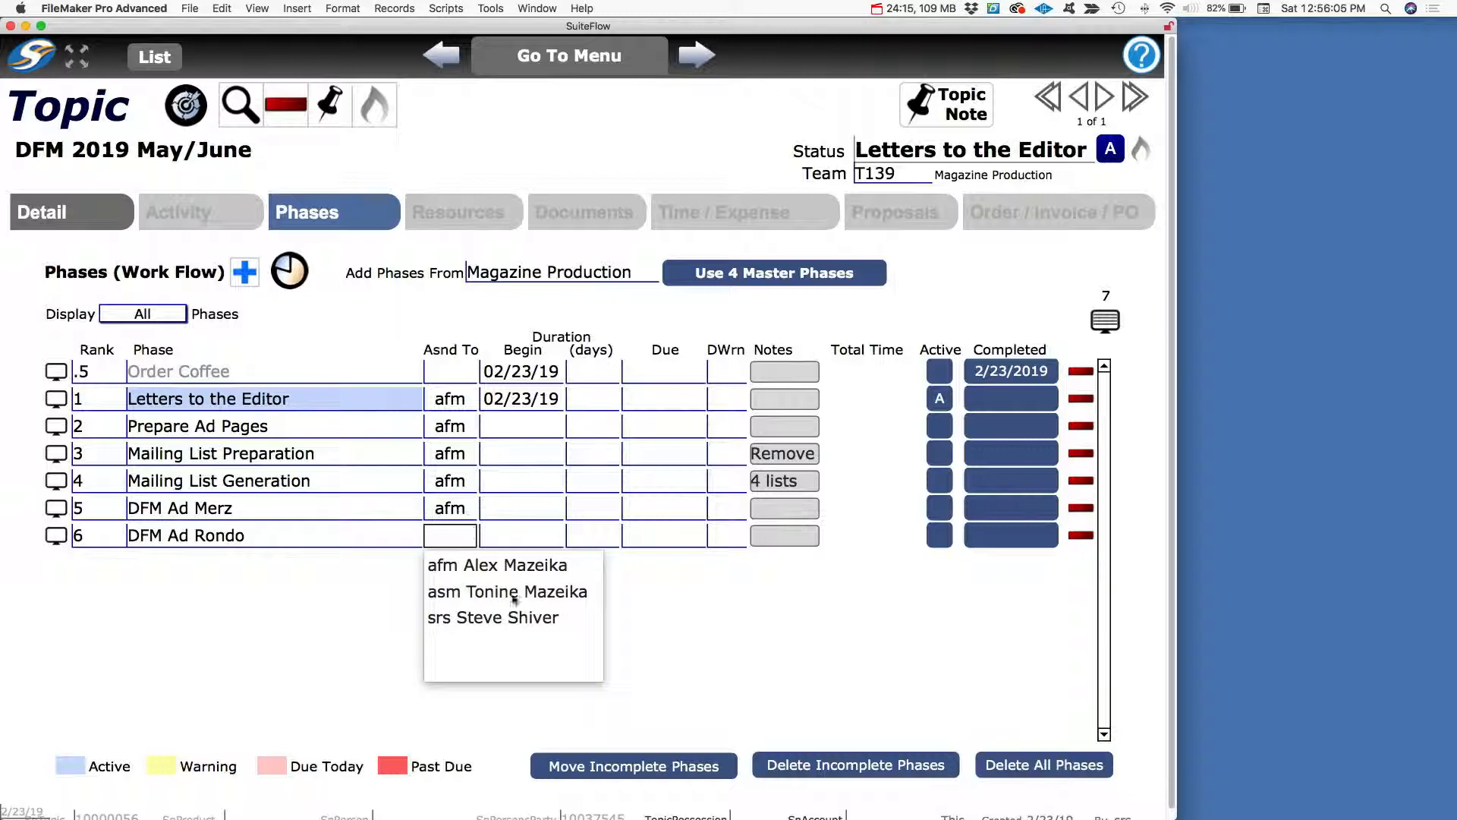
pyautogui.click(478, 567)
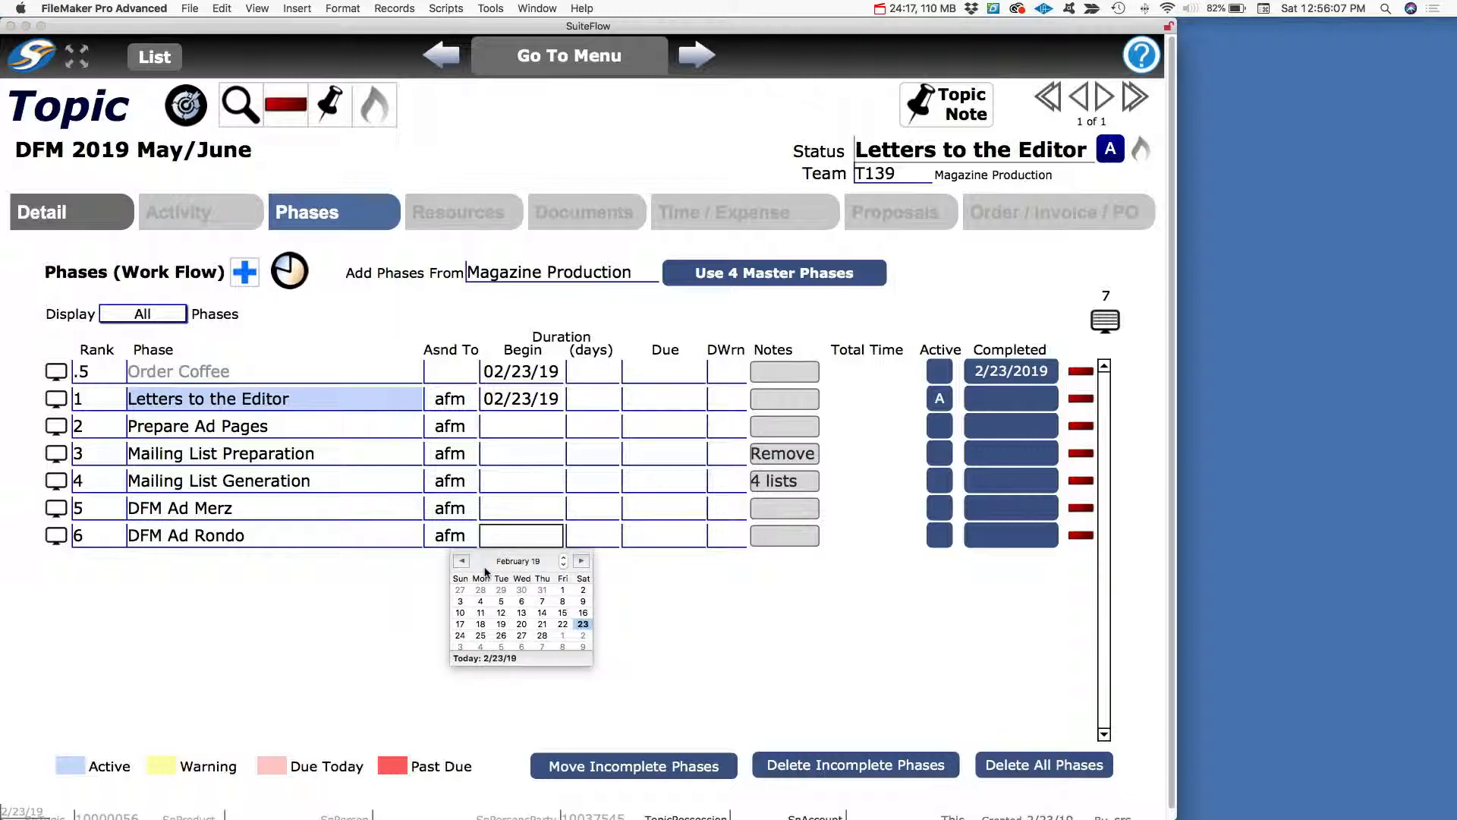
pyautogui.click(352, 315)
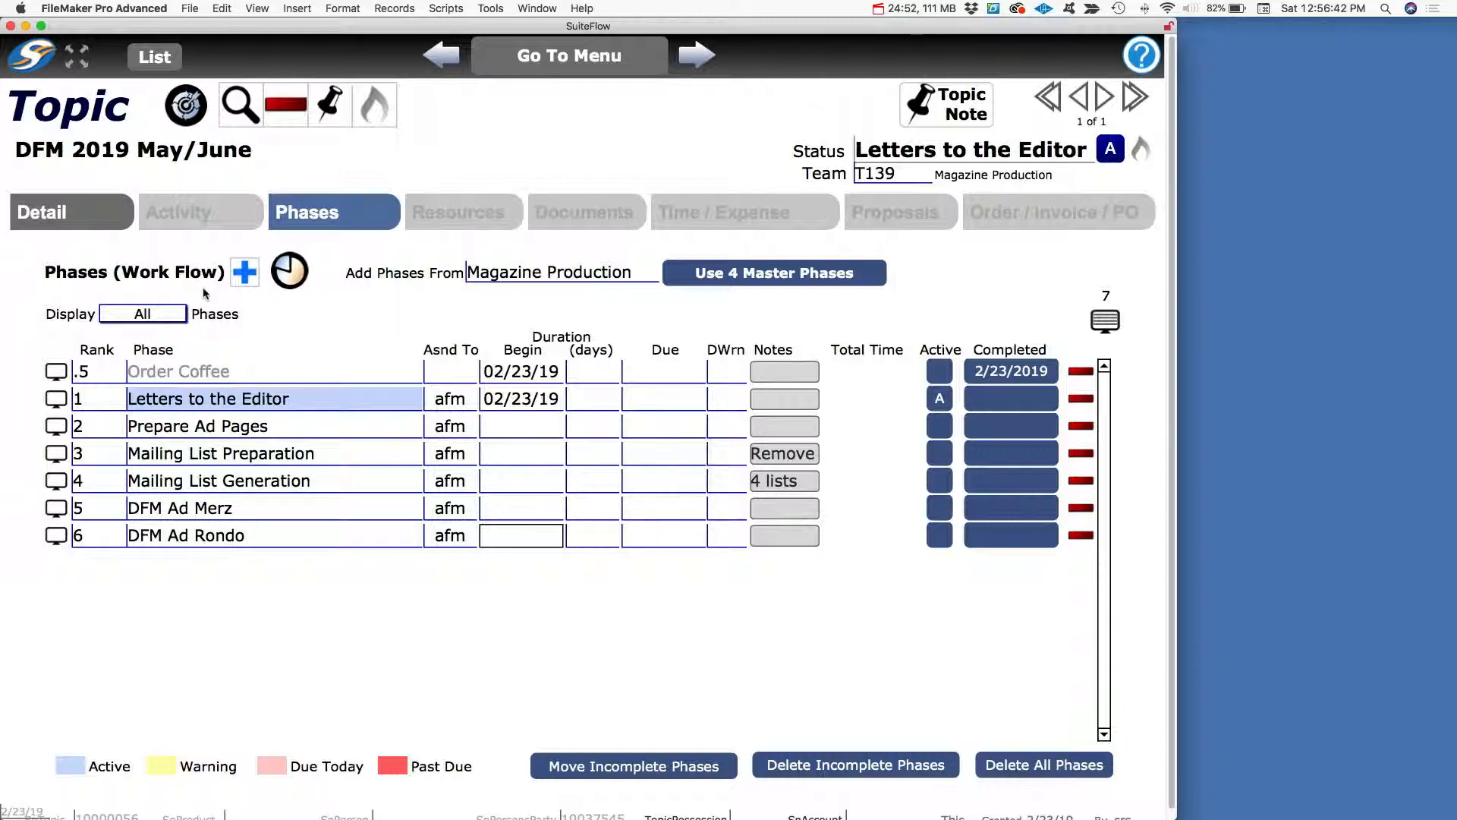
# Search for "merz" in the topic's party management, add the Merz Apothek contact as a party, and check the available roles
pyautogui.click(101, 222)
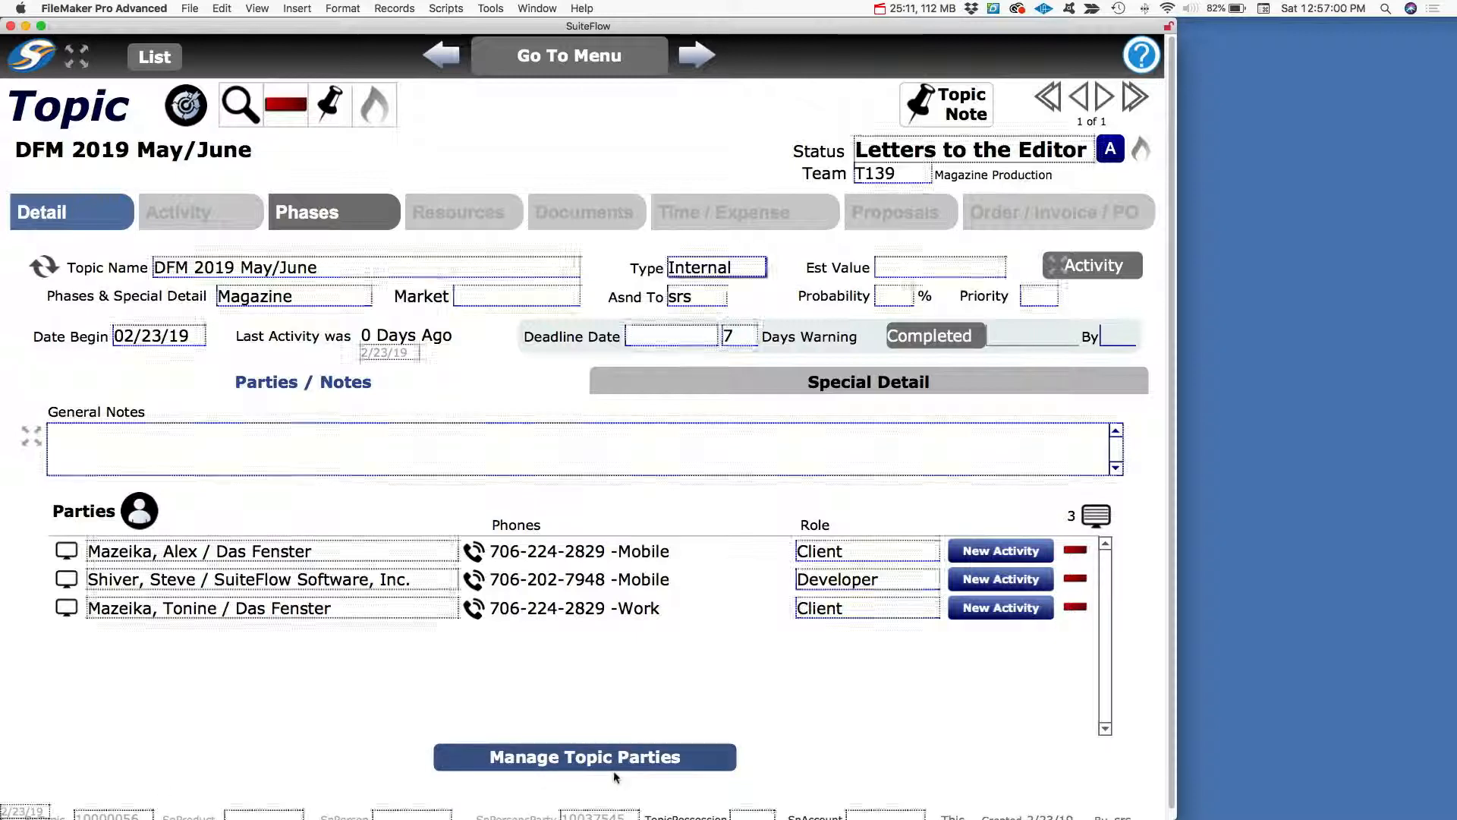
pyautogui.click(636, 763)
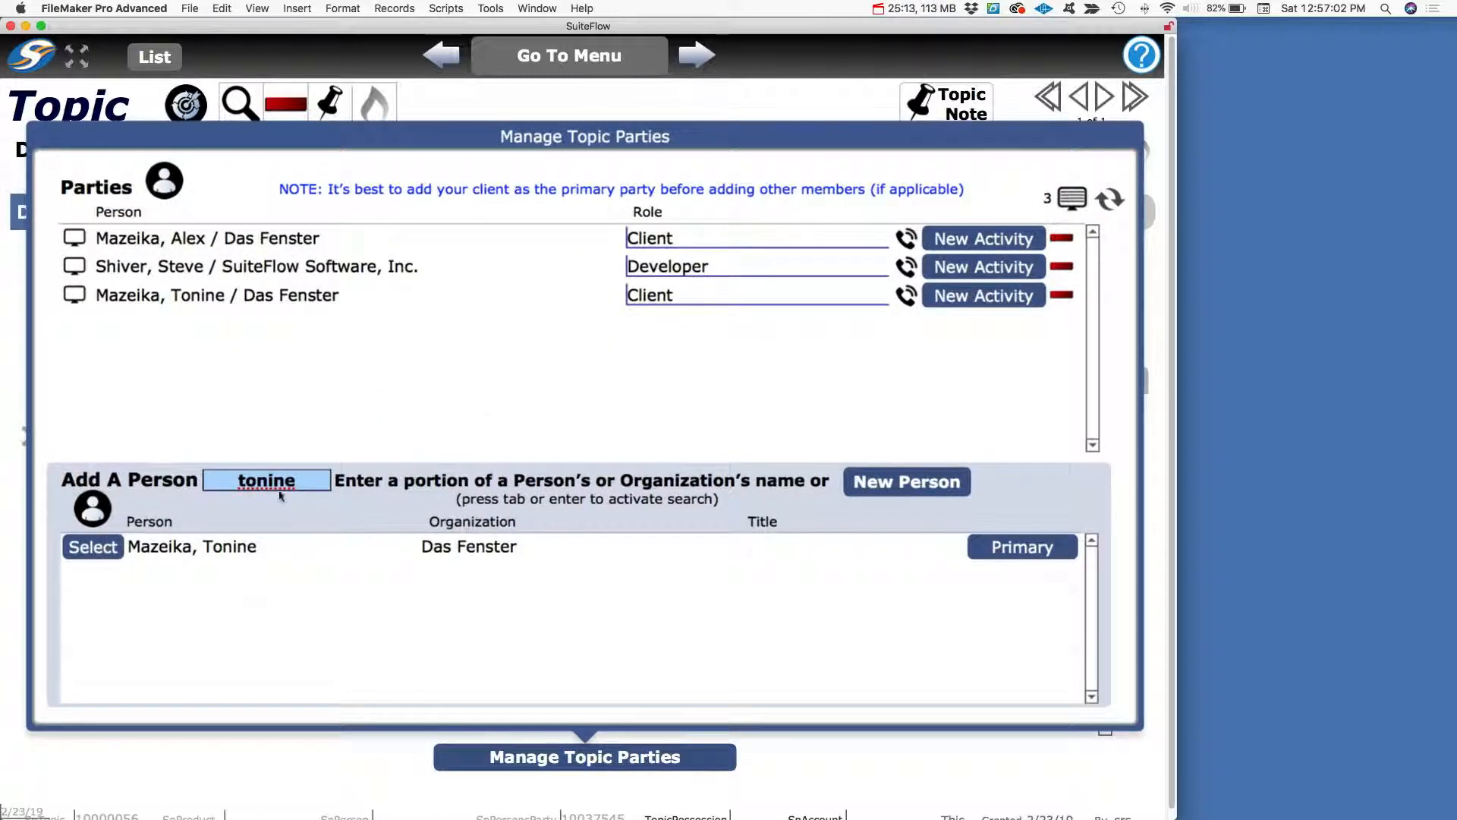
pyautogui.press('BackSpace')
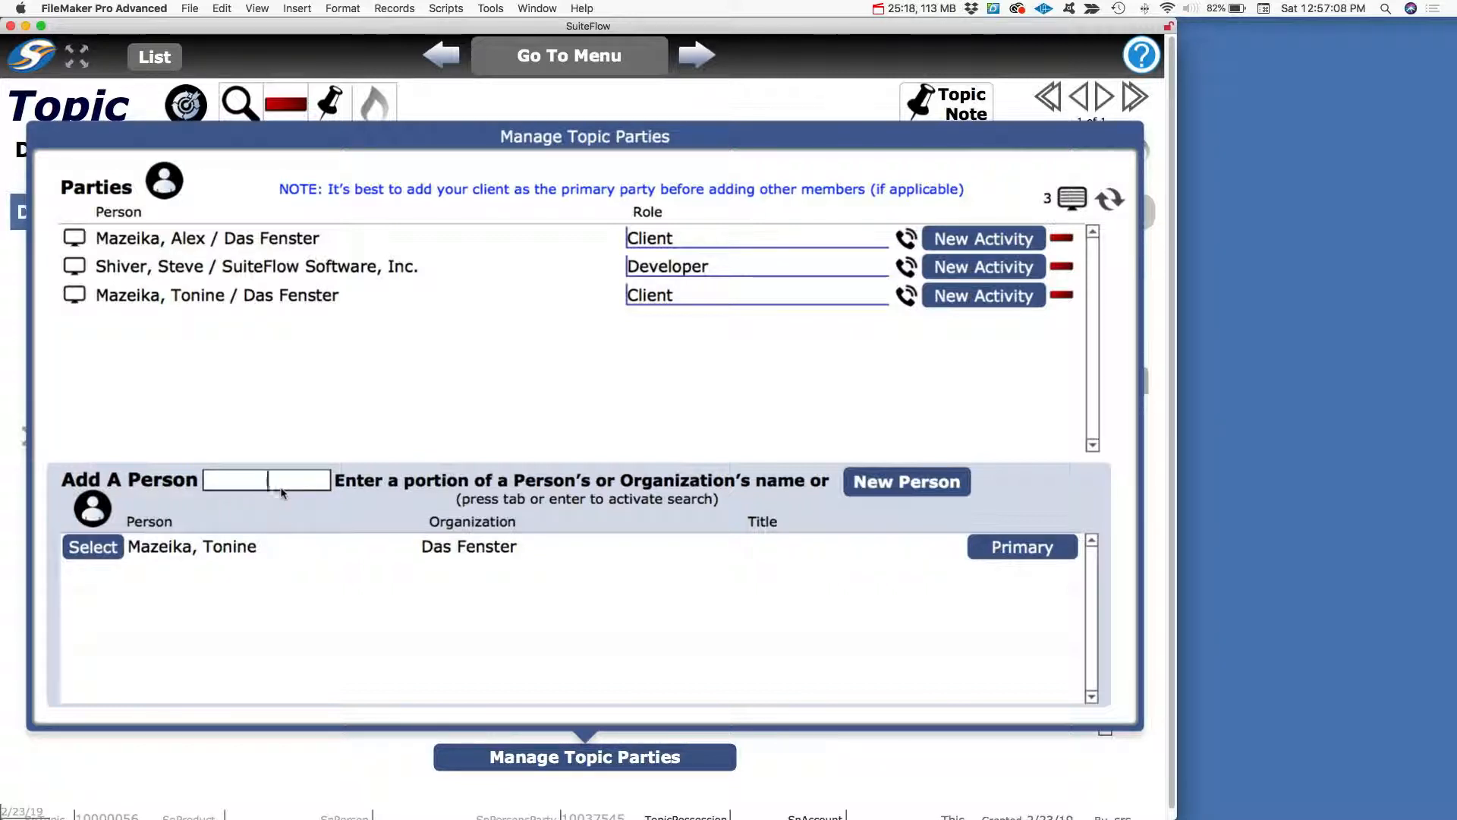
pyautogui.write('merz')
pyautogui.press('Tab')
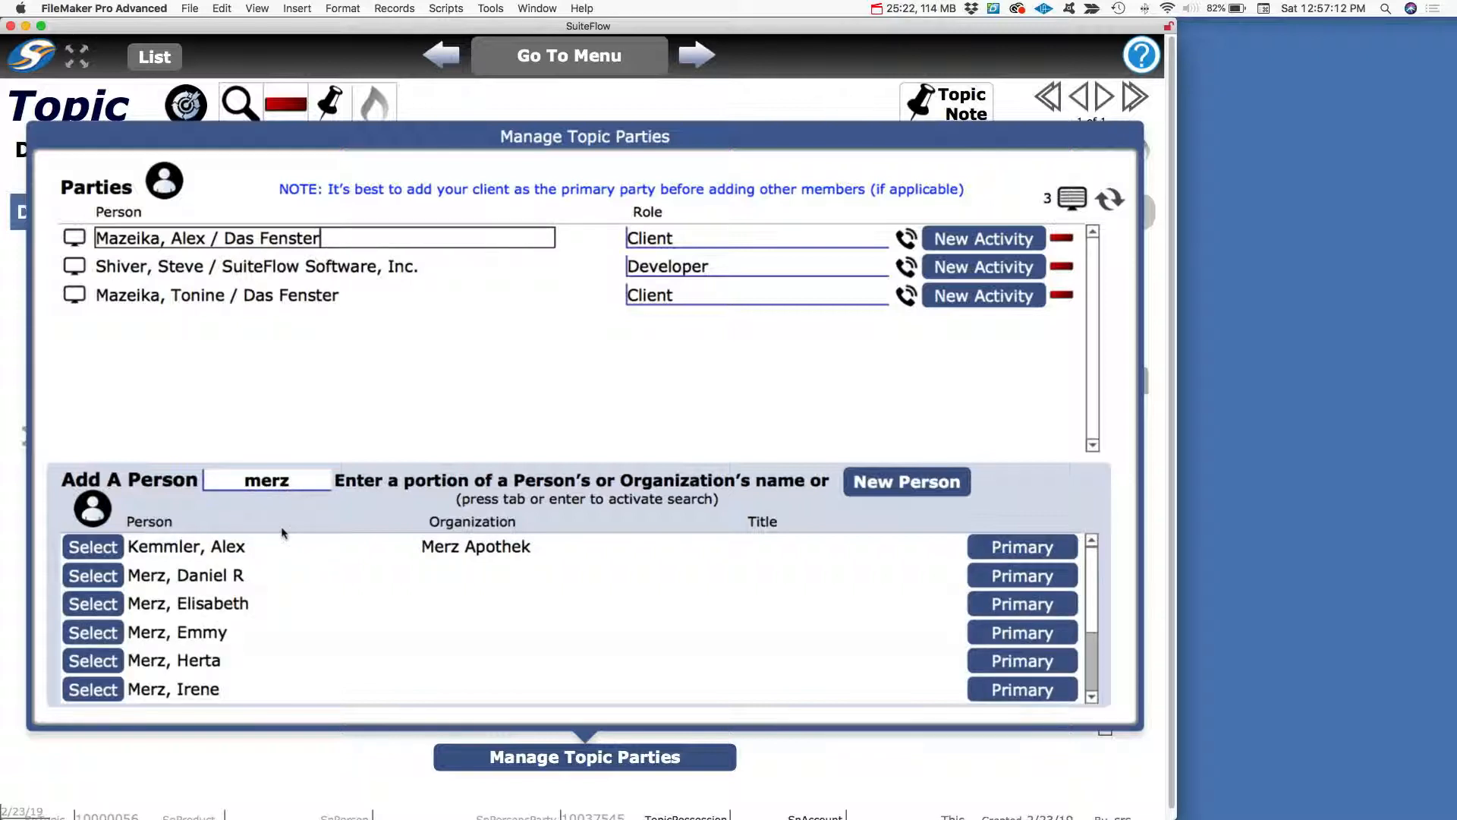
pyautogui.scroll(-1, 303, 581)
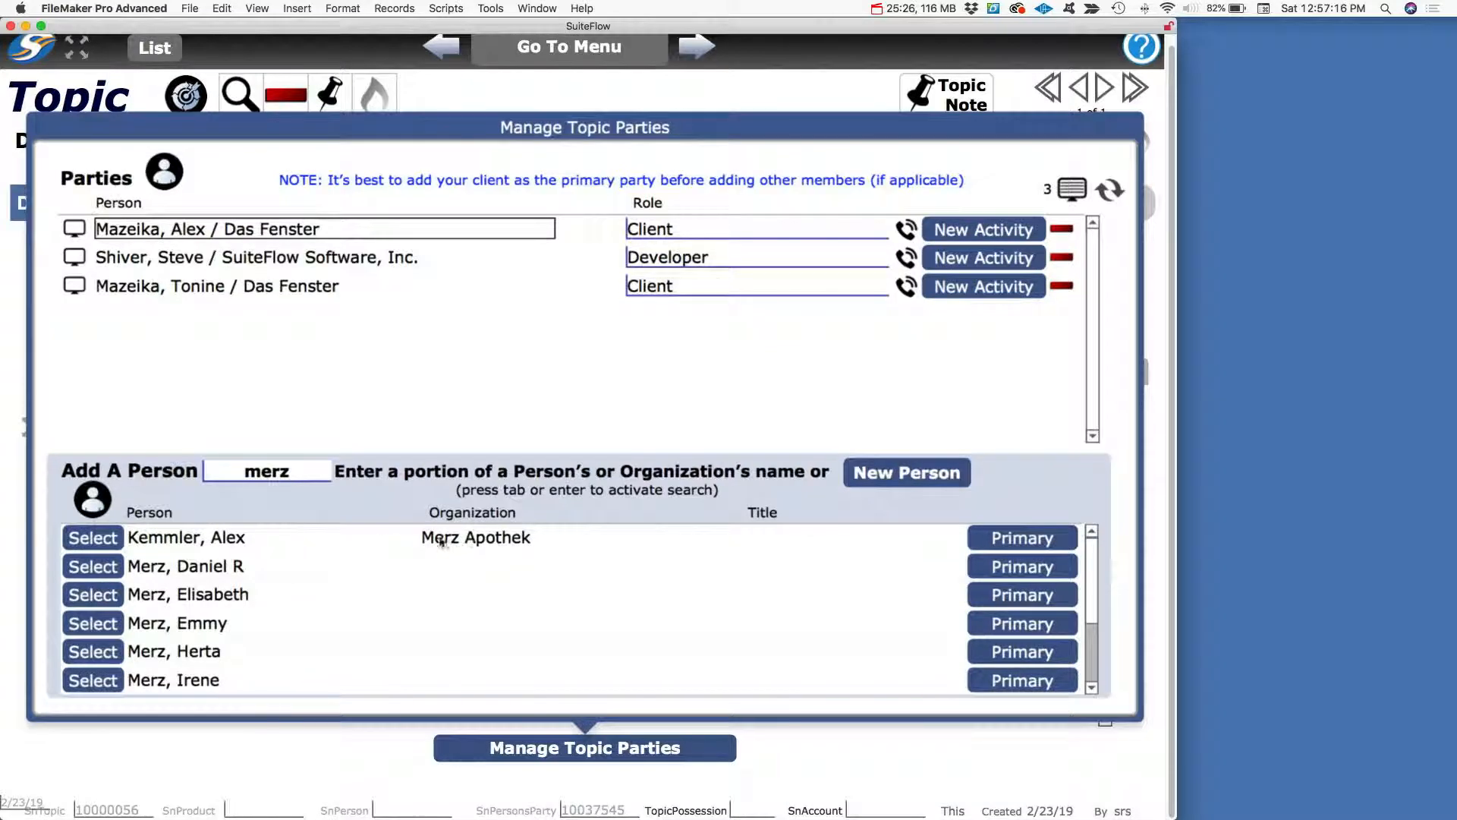
pyautogui.click(99, 538)
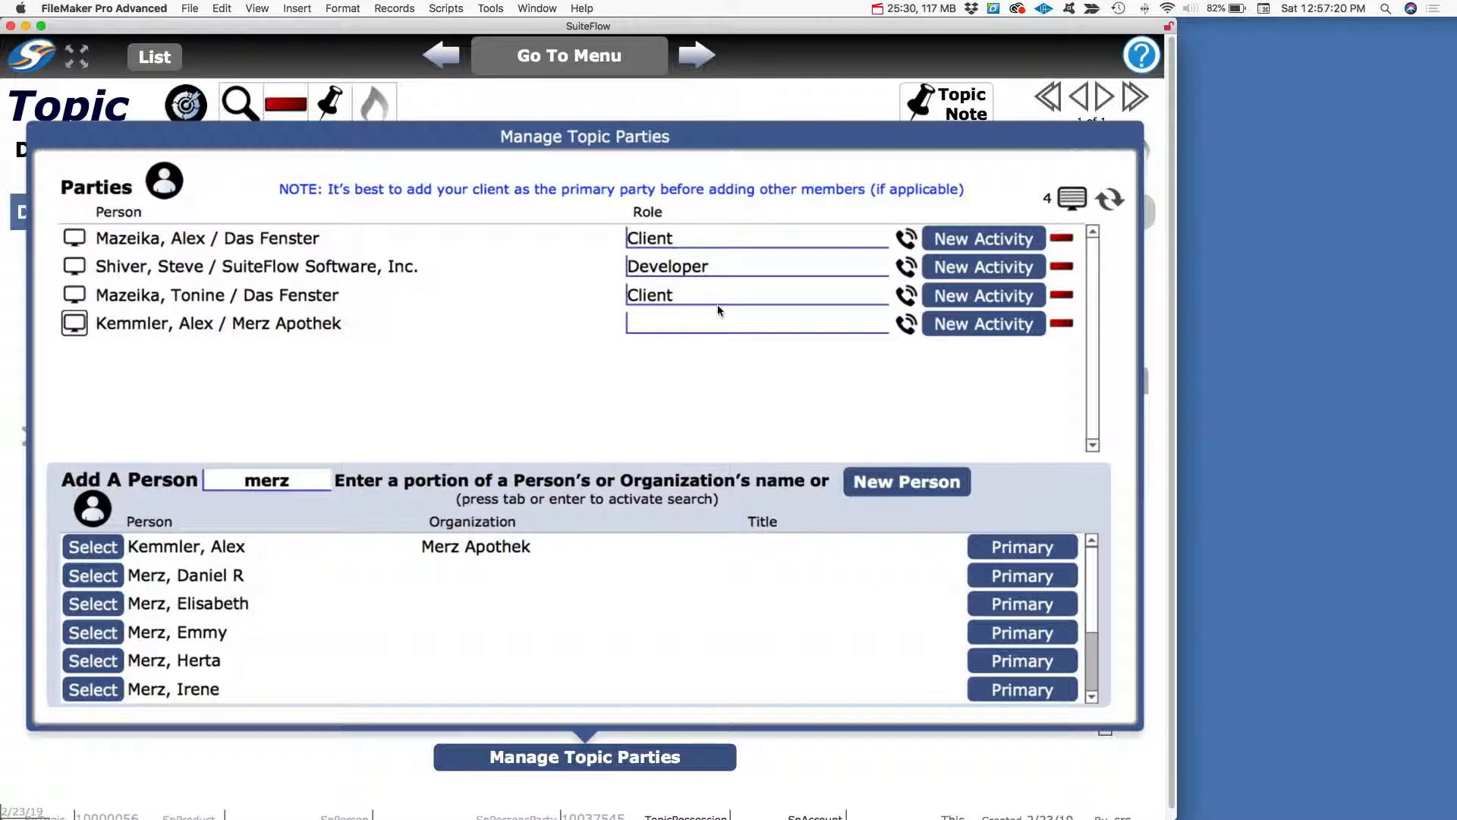
pyautogui.click(691, 322)
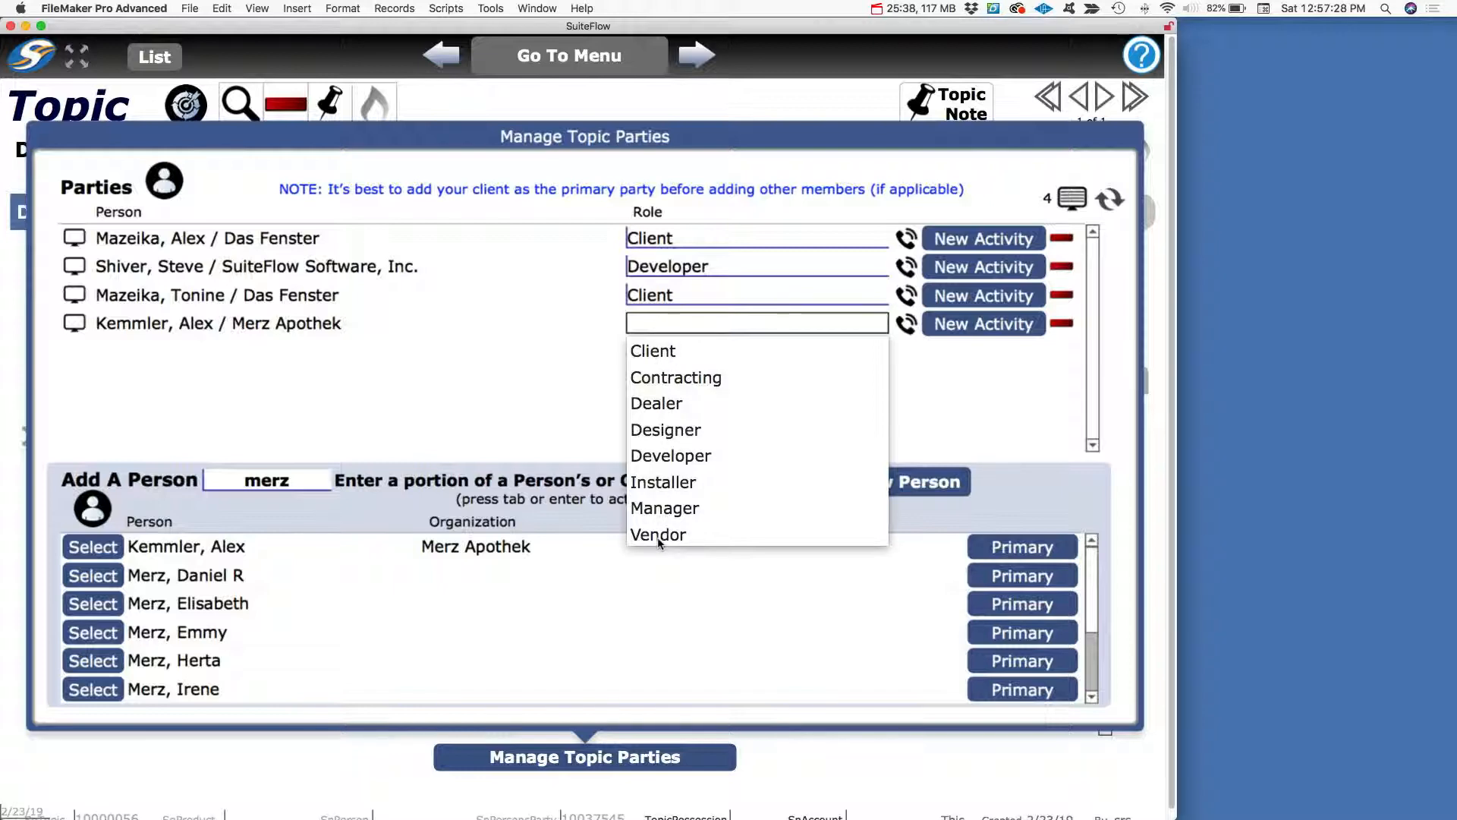
pyautogui.click(768, 112)
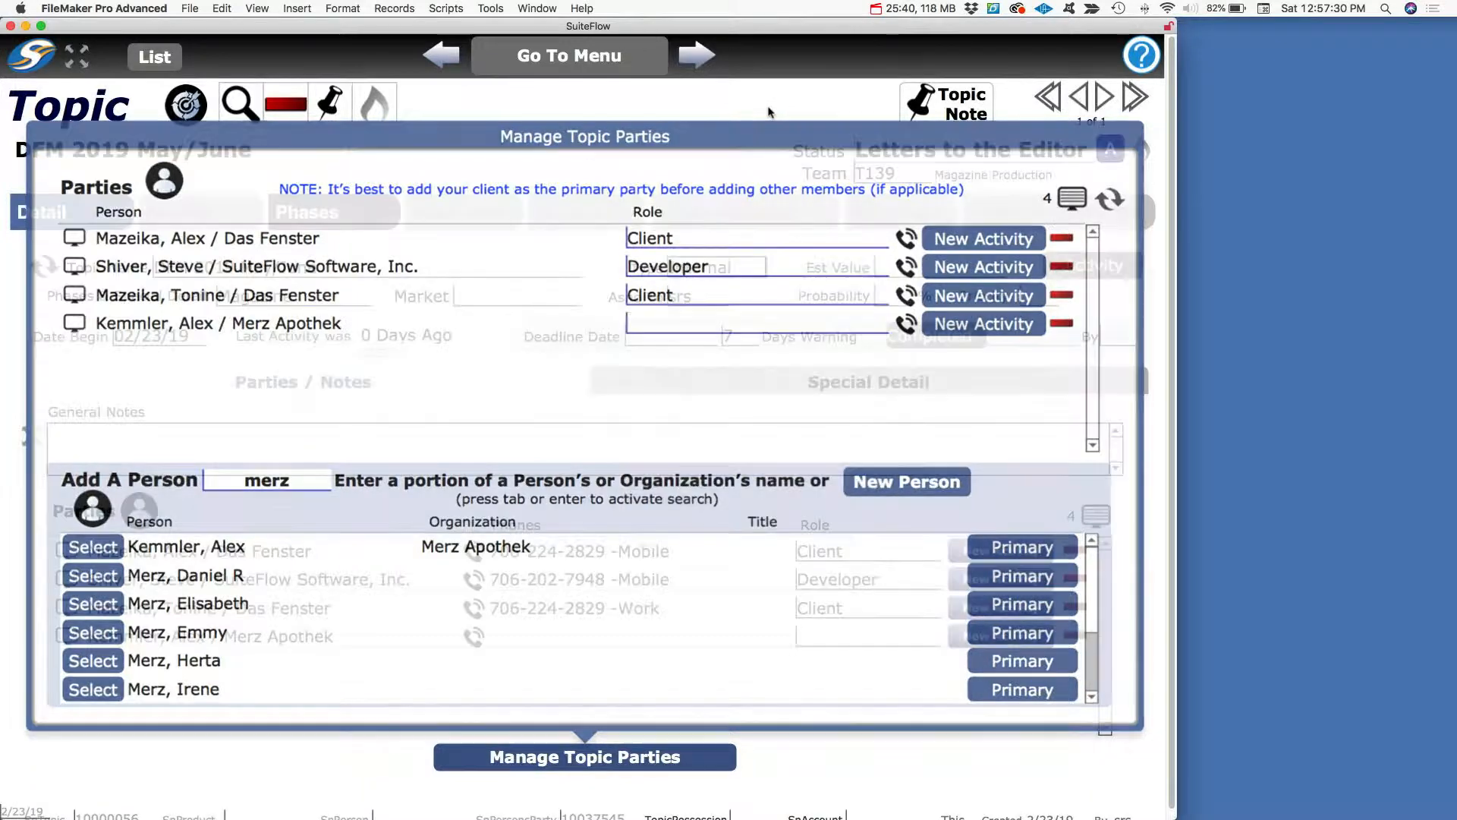
# Open the topic value lists under the extra fields and lists of the Master Settings
pyautogui.click(569, 55)
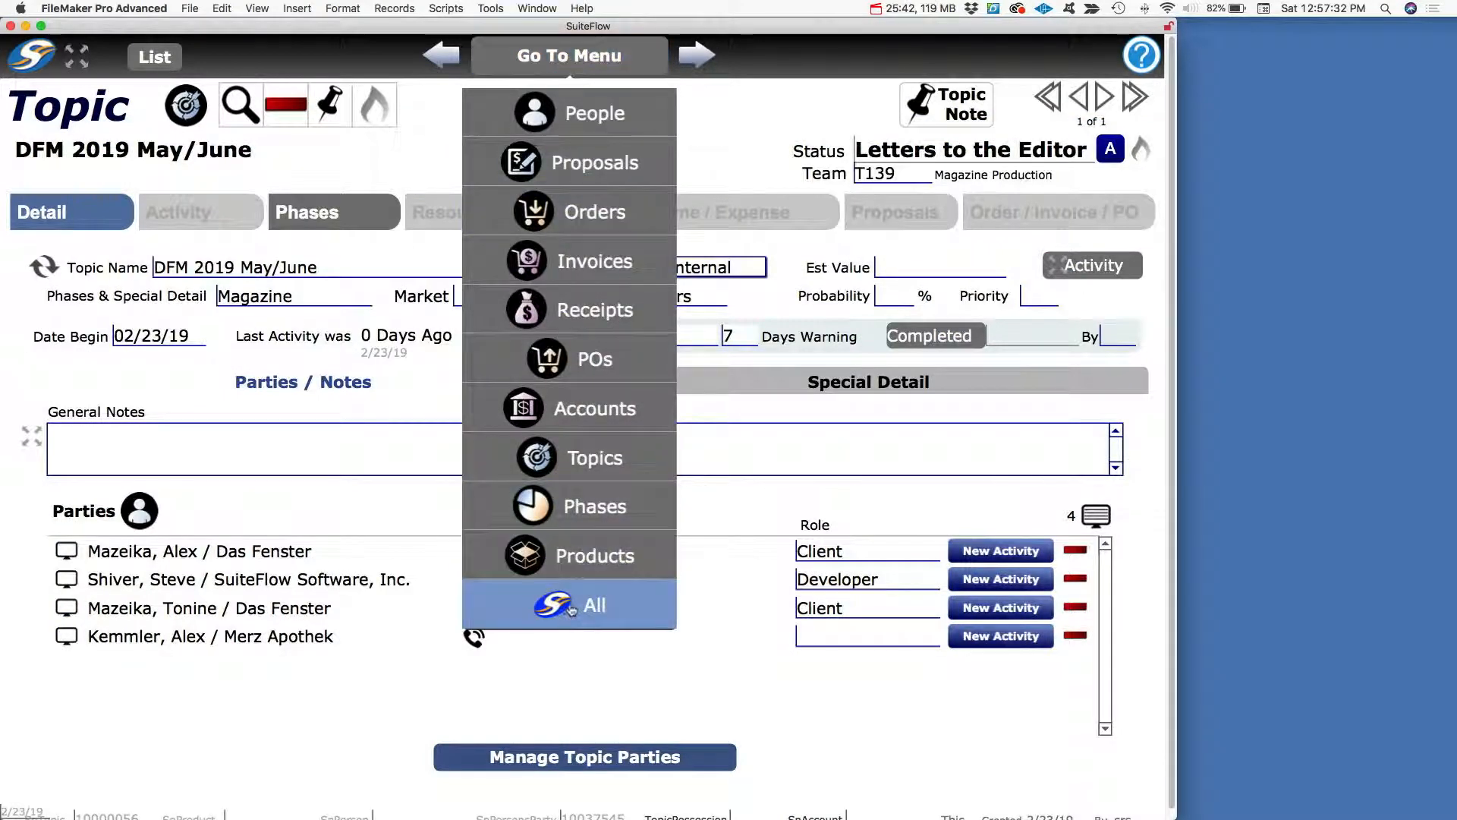
pyautogui.click(571, 607)
pyautogui.click(762, 494)
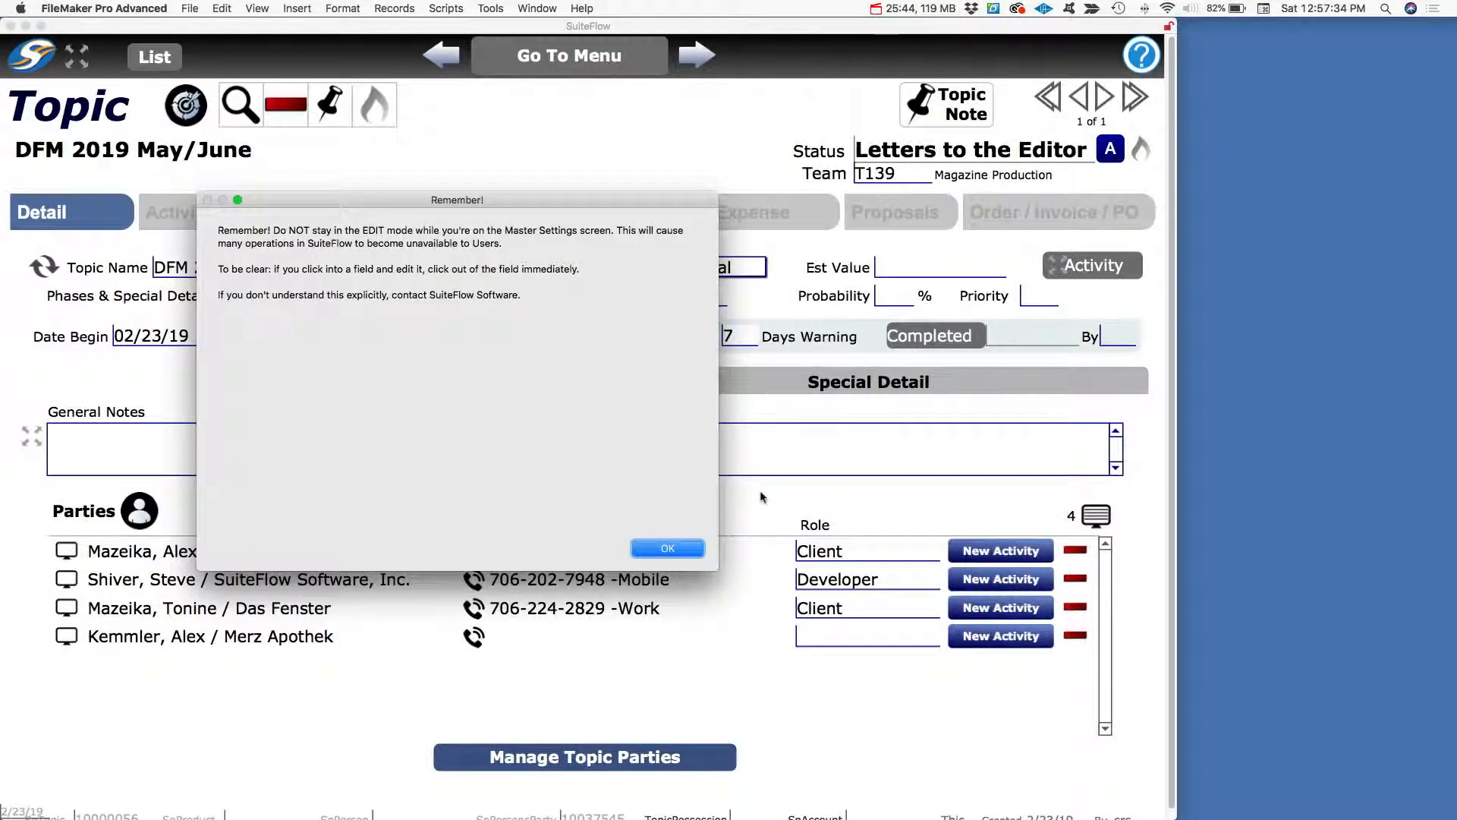
pyautogui.click(651, 548)
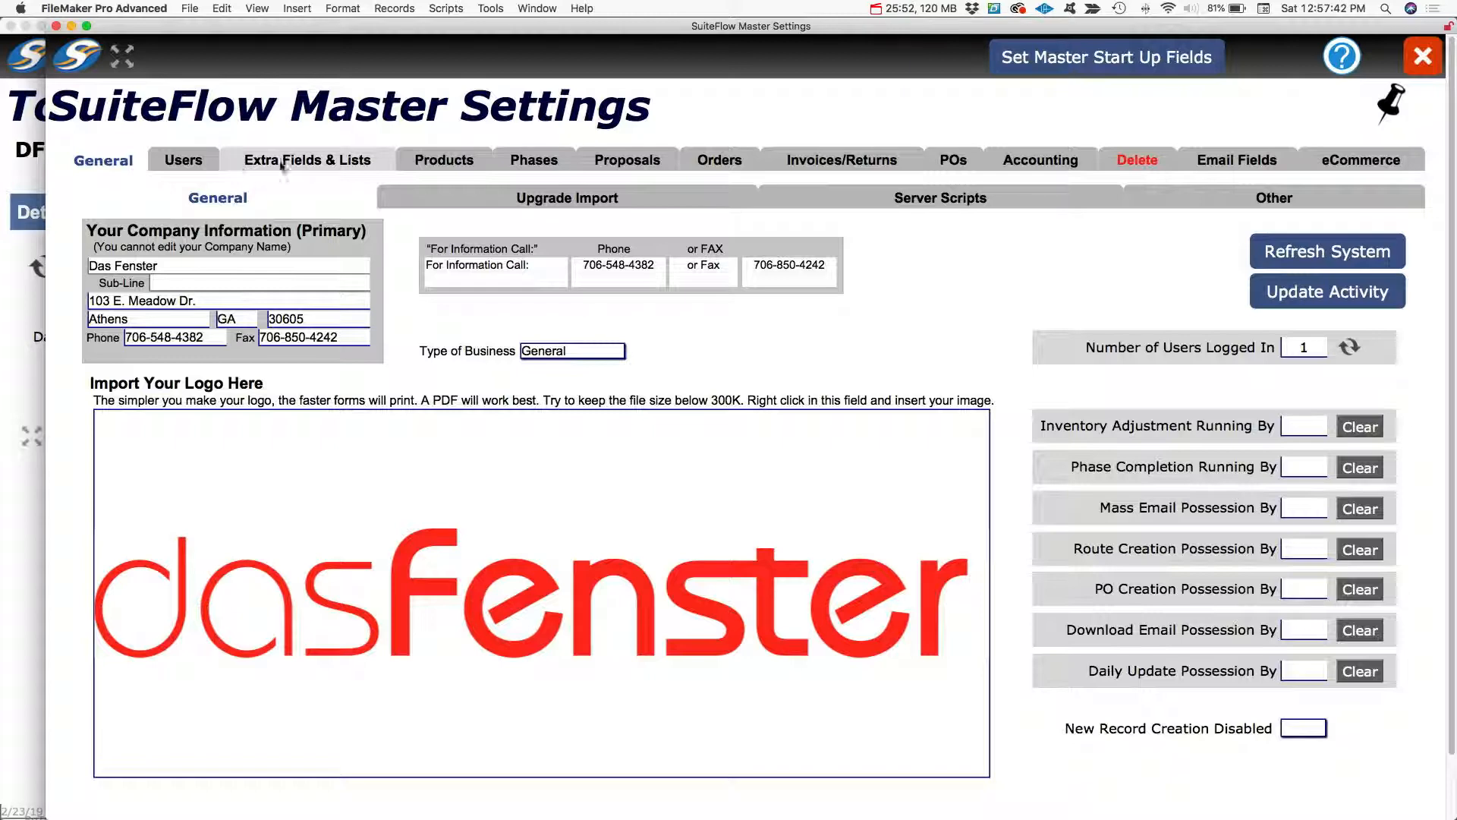
pyautogui.click(316, 164)
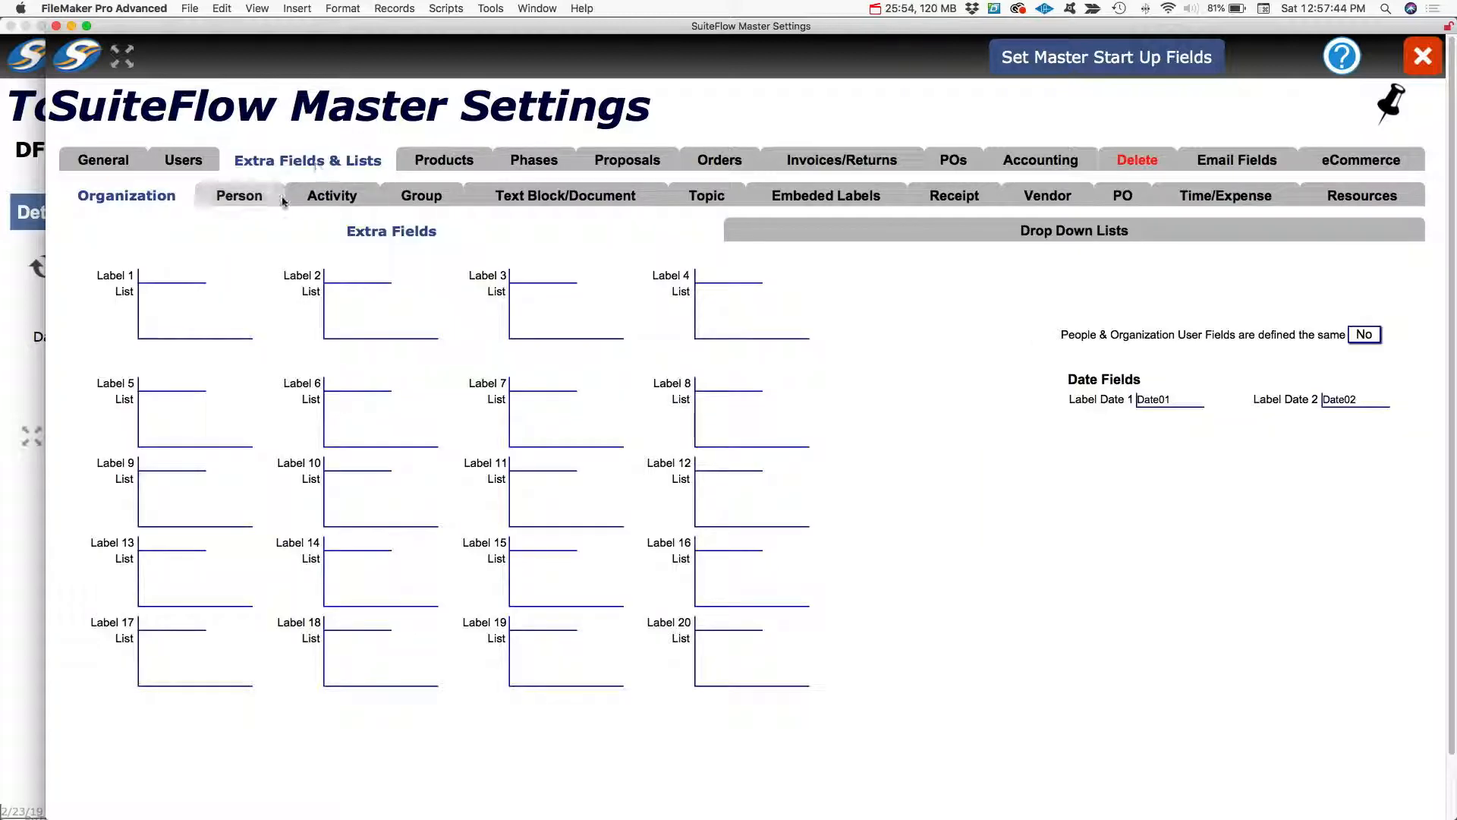
pyautogui.click(714, 198)
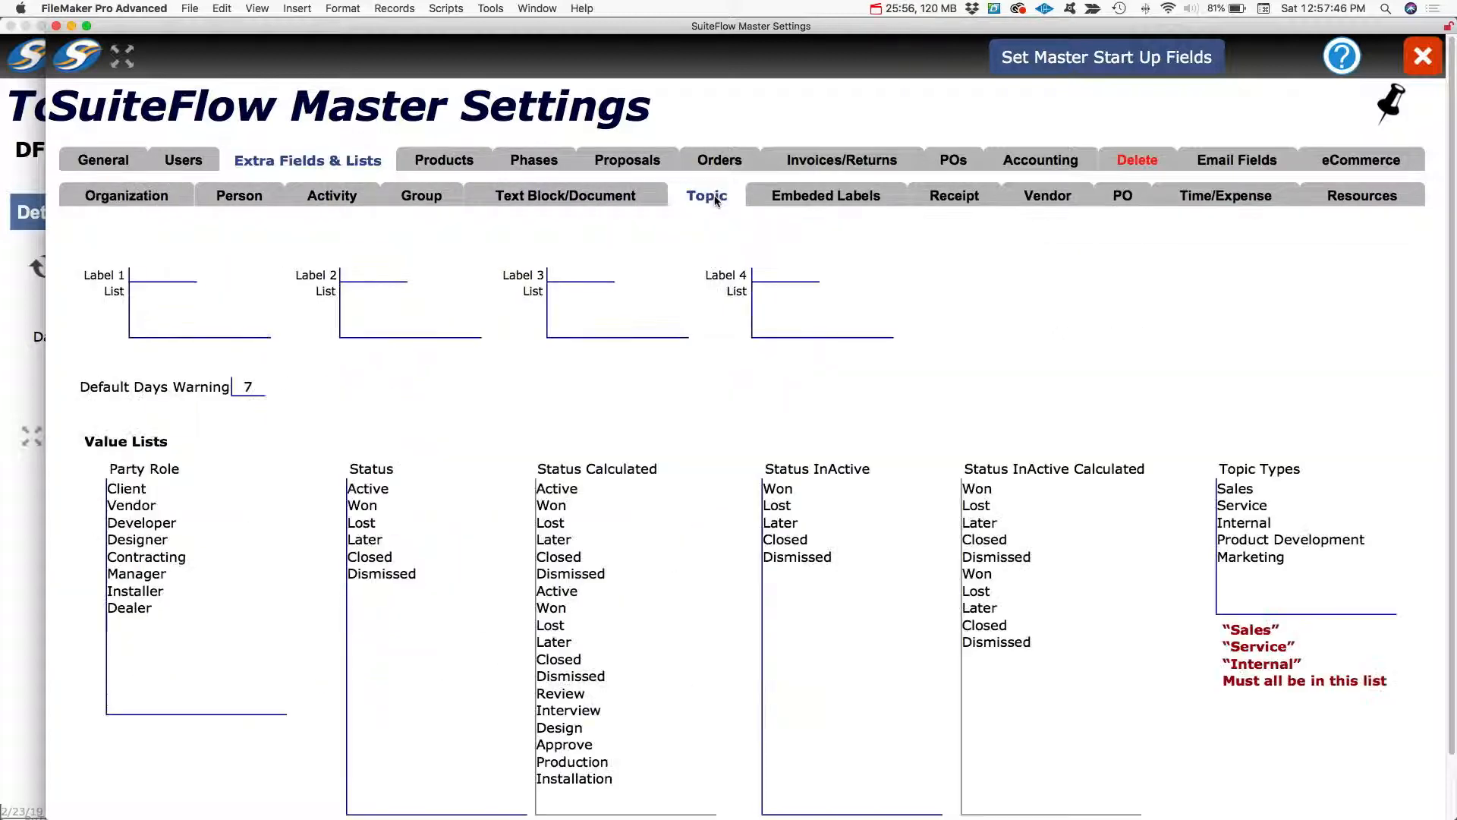
# Add Advertiser below Client in the Party Role value list and close the Master Settings
pyautogui.click(187, 609)
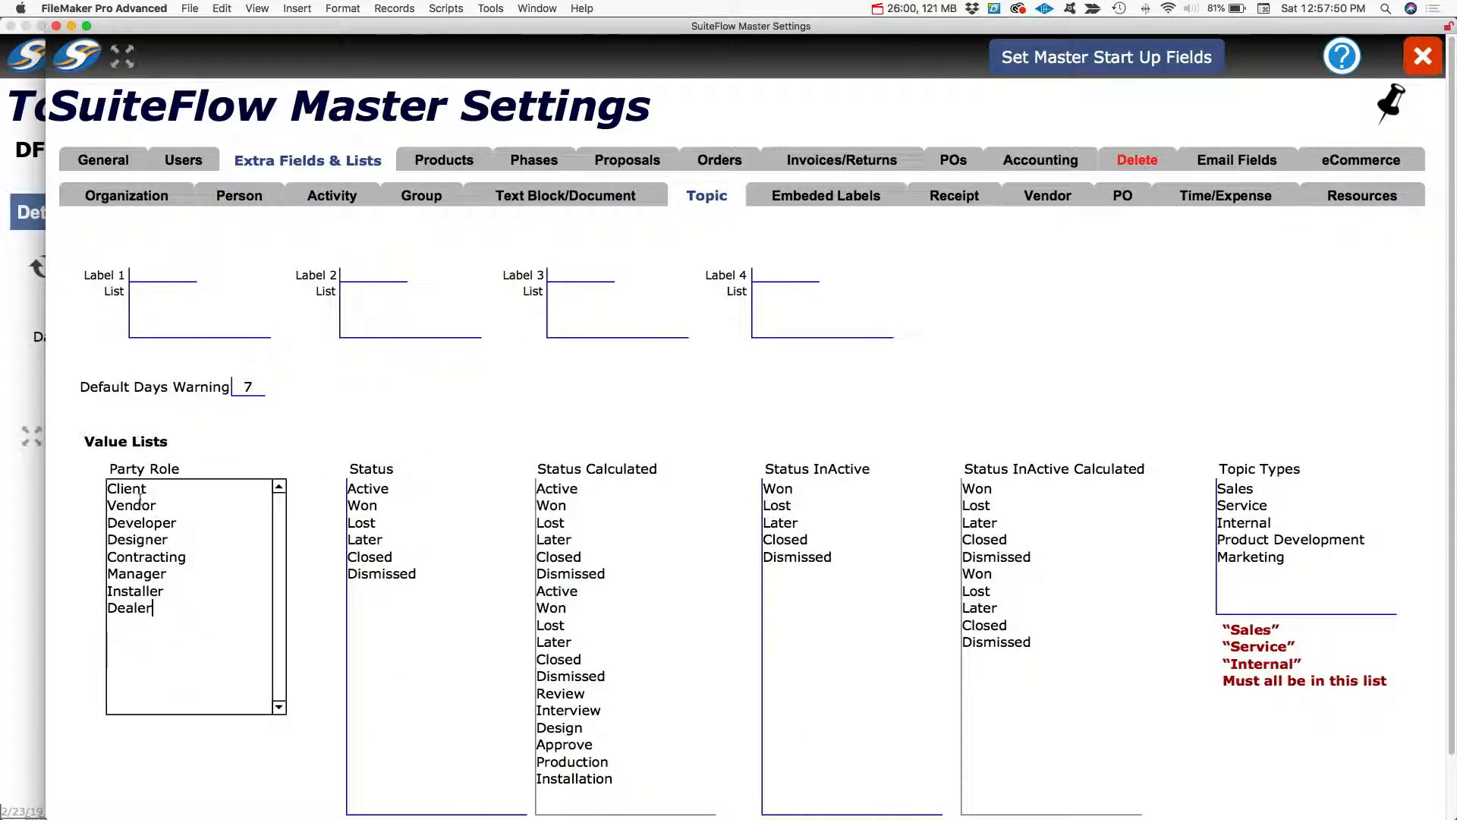
pyautogui.click(165, 487)
pyautogui.press('Return')
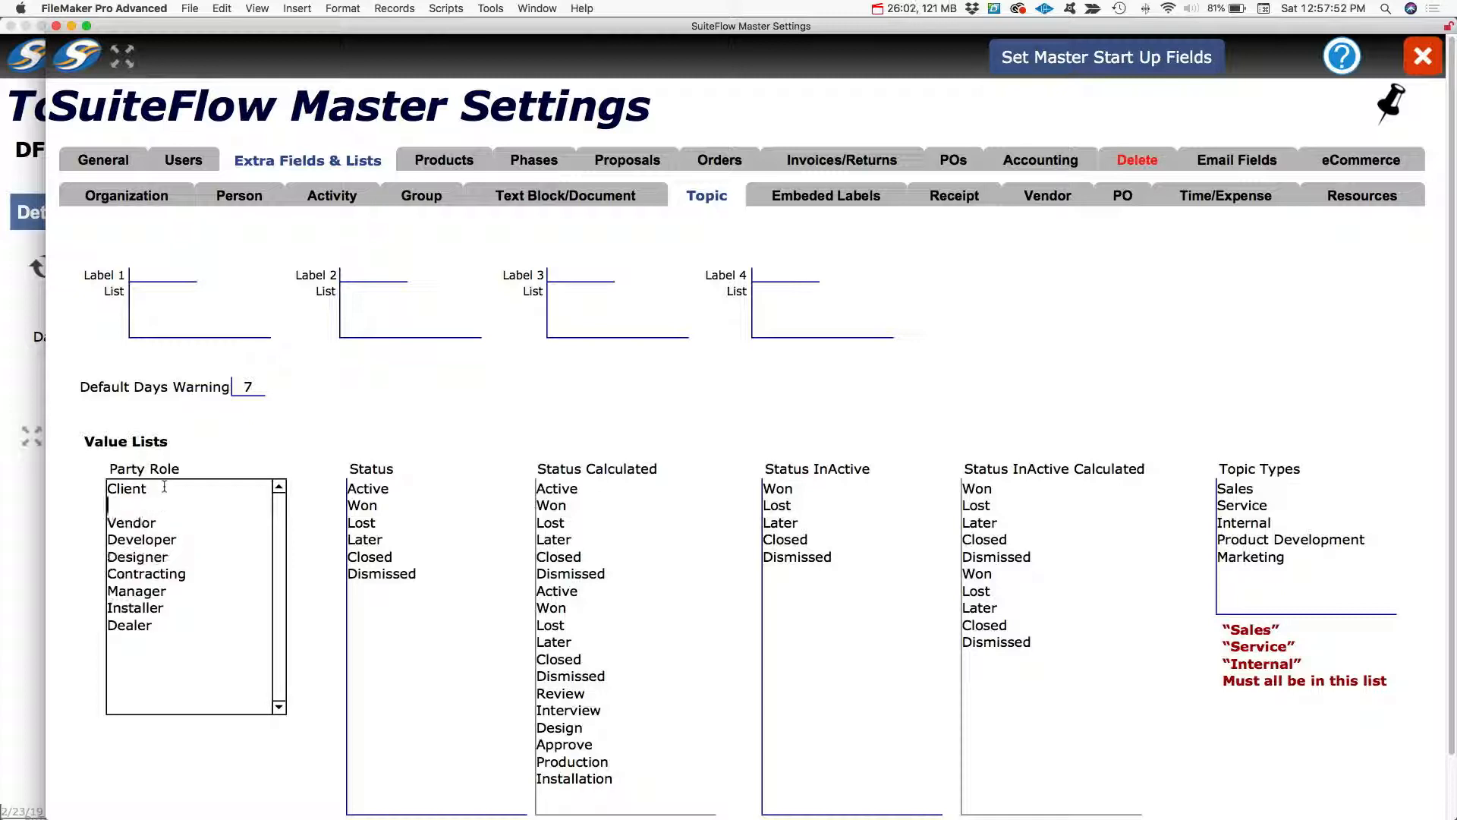
pyautogui.write('Advertiser')
pyautogui.click(221, 462)
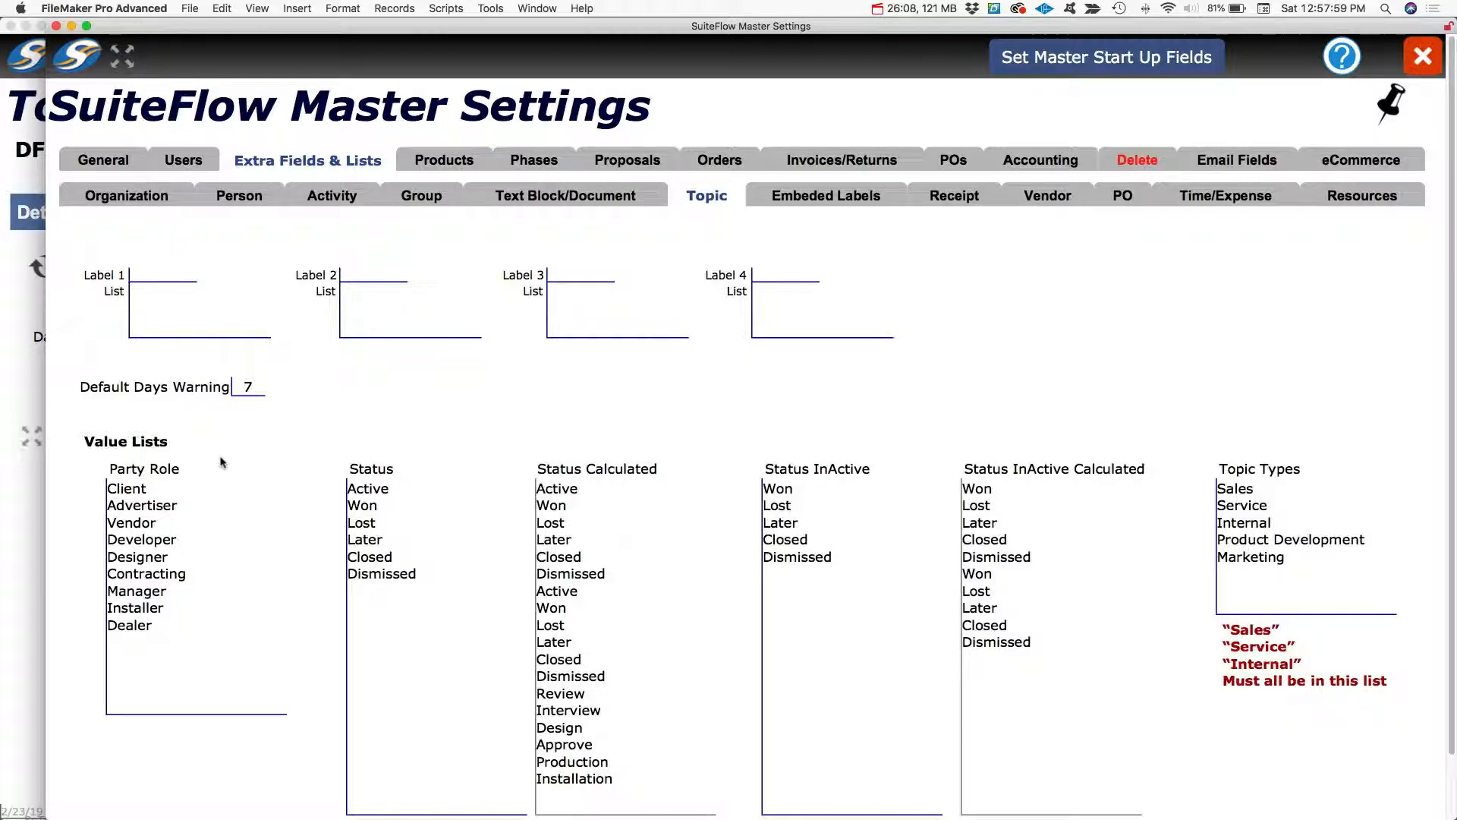
pyautogui.click(1424, 56)
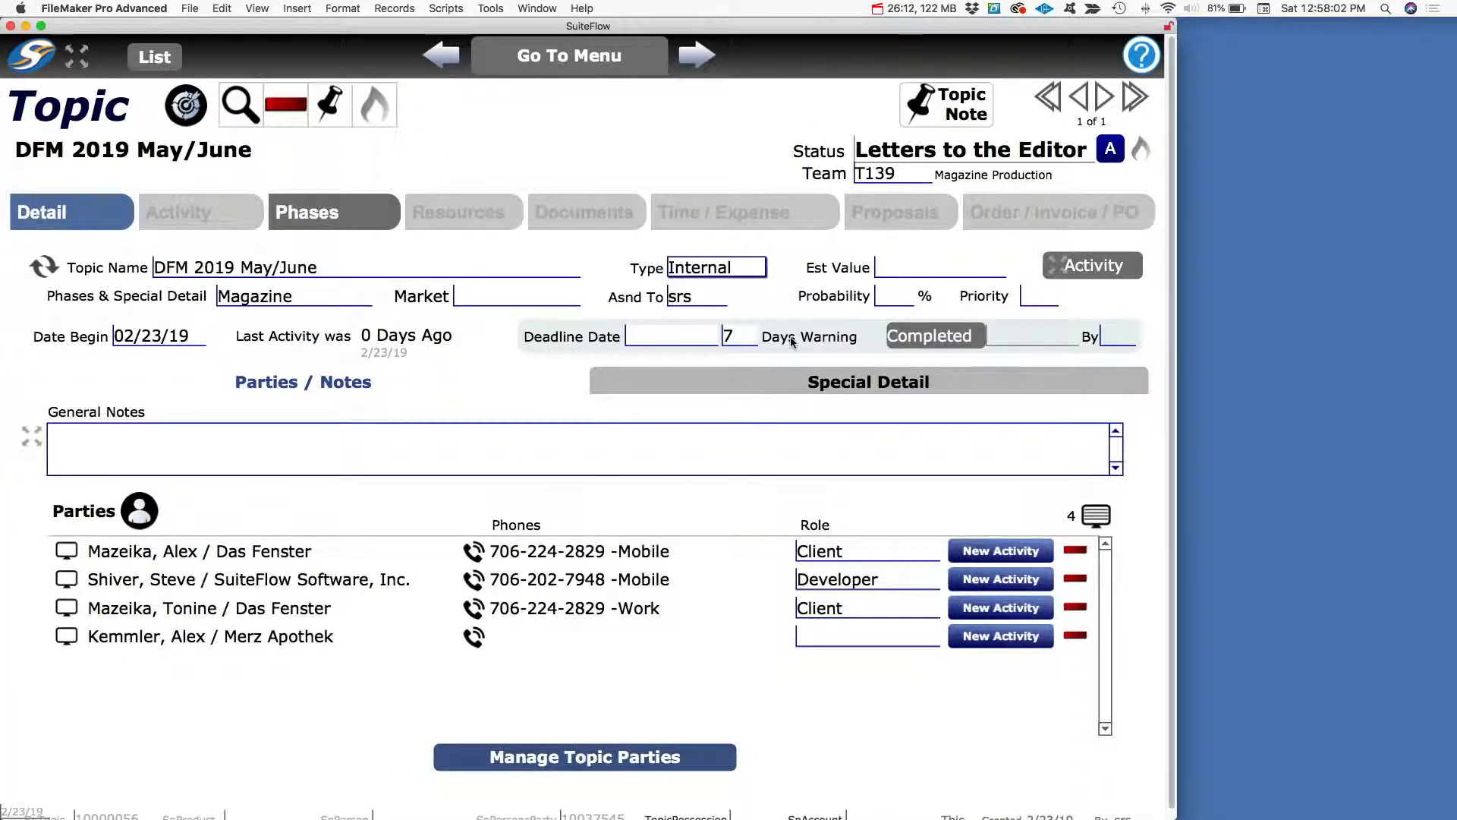
# Reopen the topic's party management and set the Merz Apothek contact's role to Advertiser
pyautogui.click(565, 756)
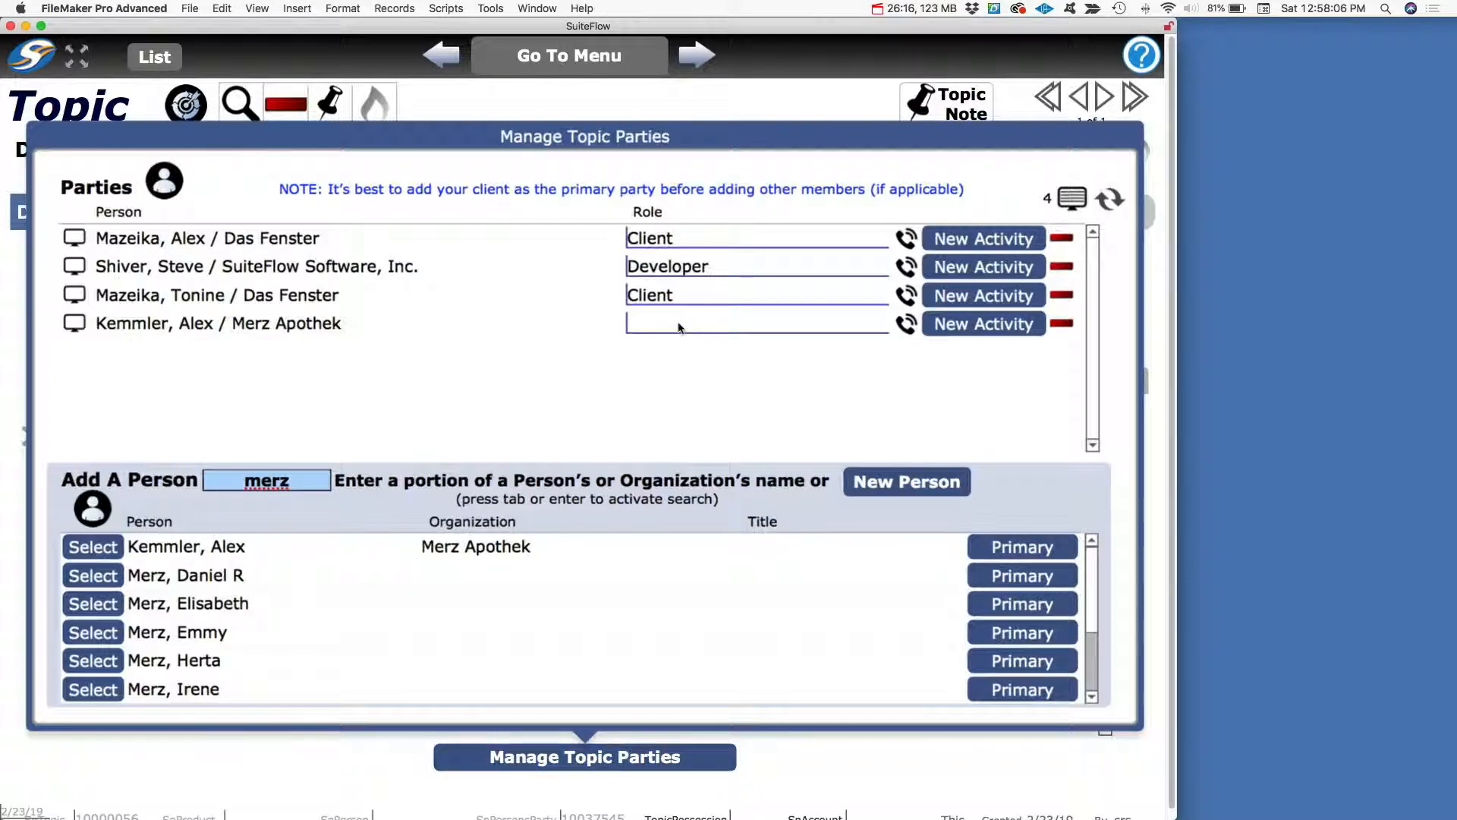
pyautogui.click(679, 328)
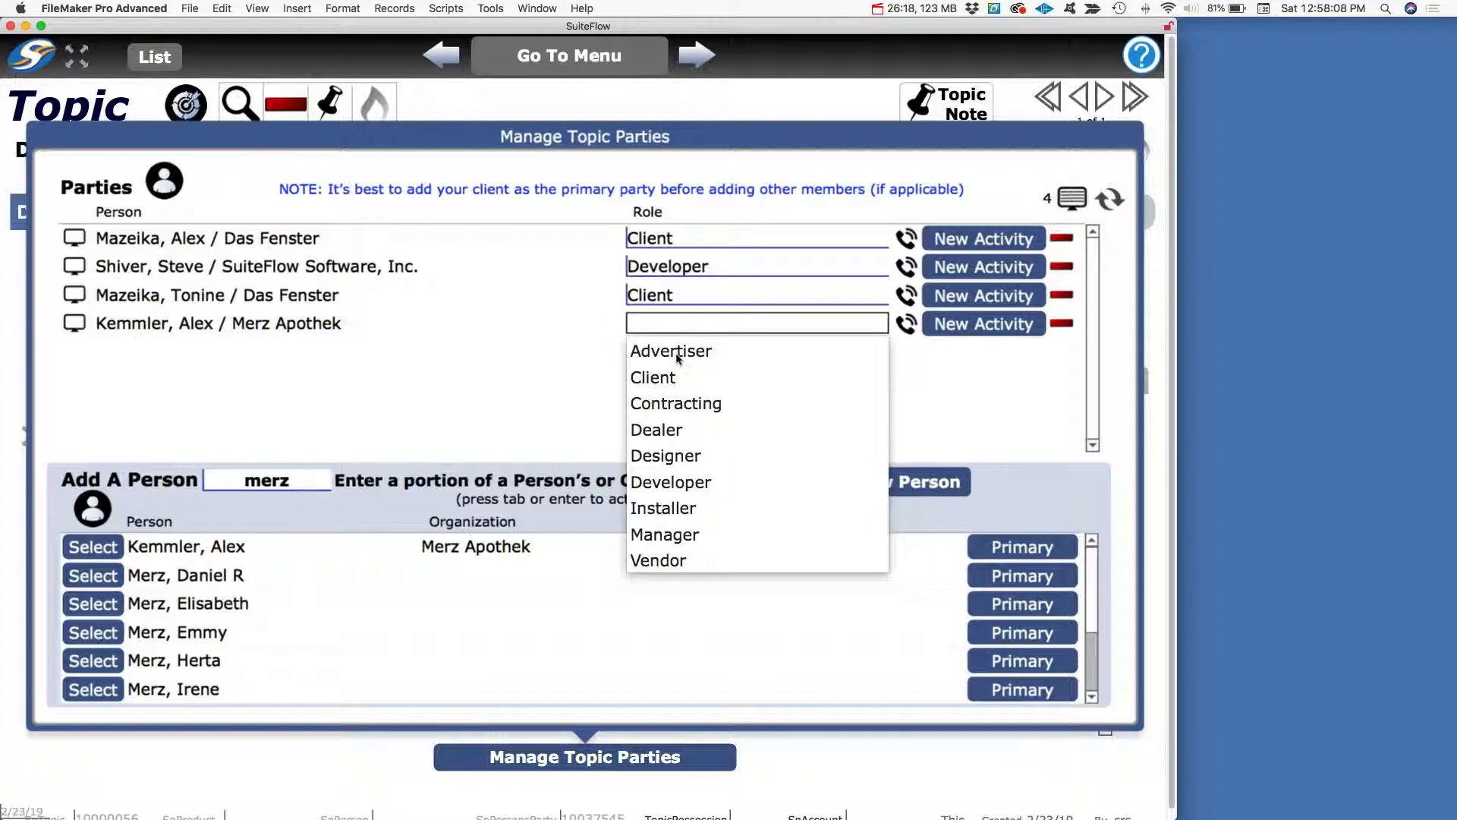
pyautogui.press('Escape')
pyautogui.write('Advertiser')
pyautogui.press('Tab')
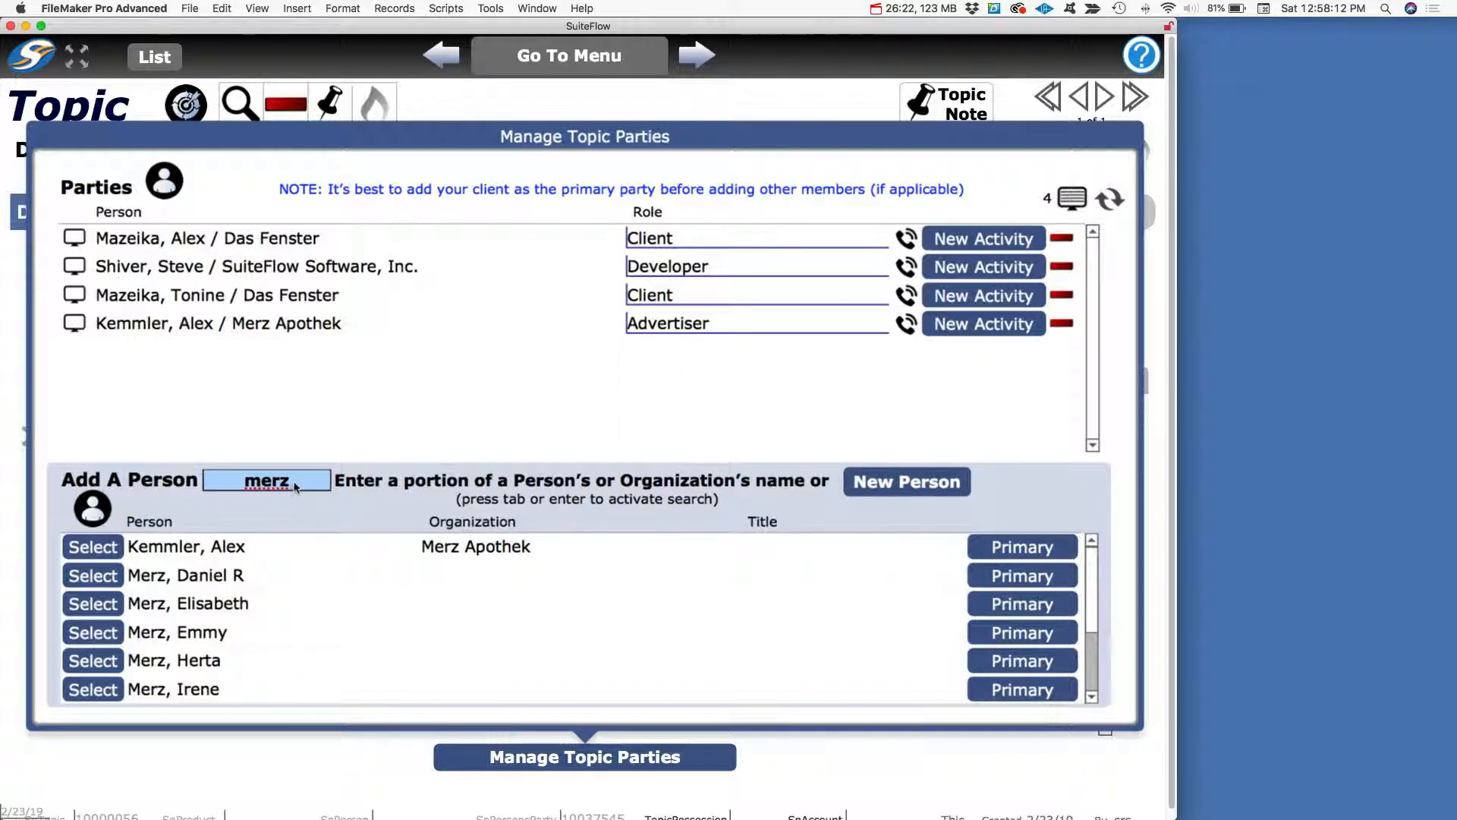
# Search for "rondo", add the Rondo Specialty Foods entry as a party, and set its role to Advertiser
pyautogui.write('r')
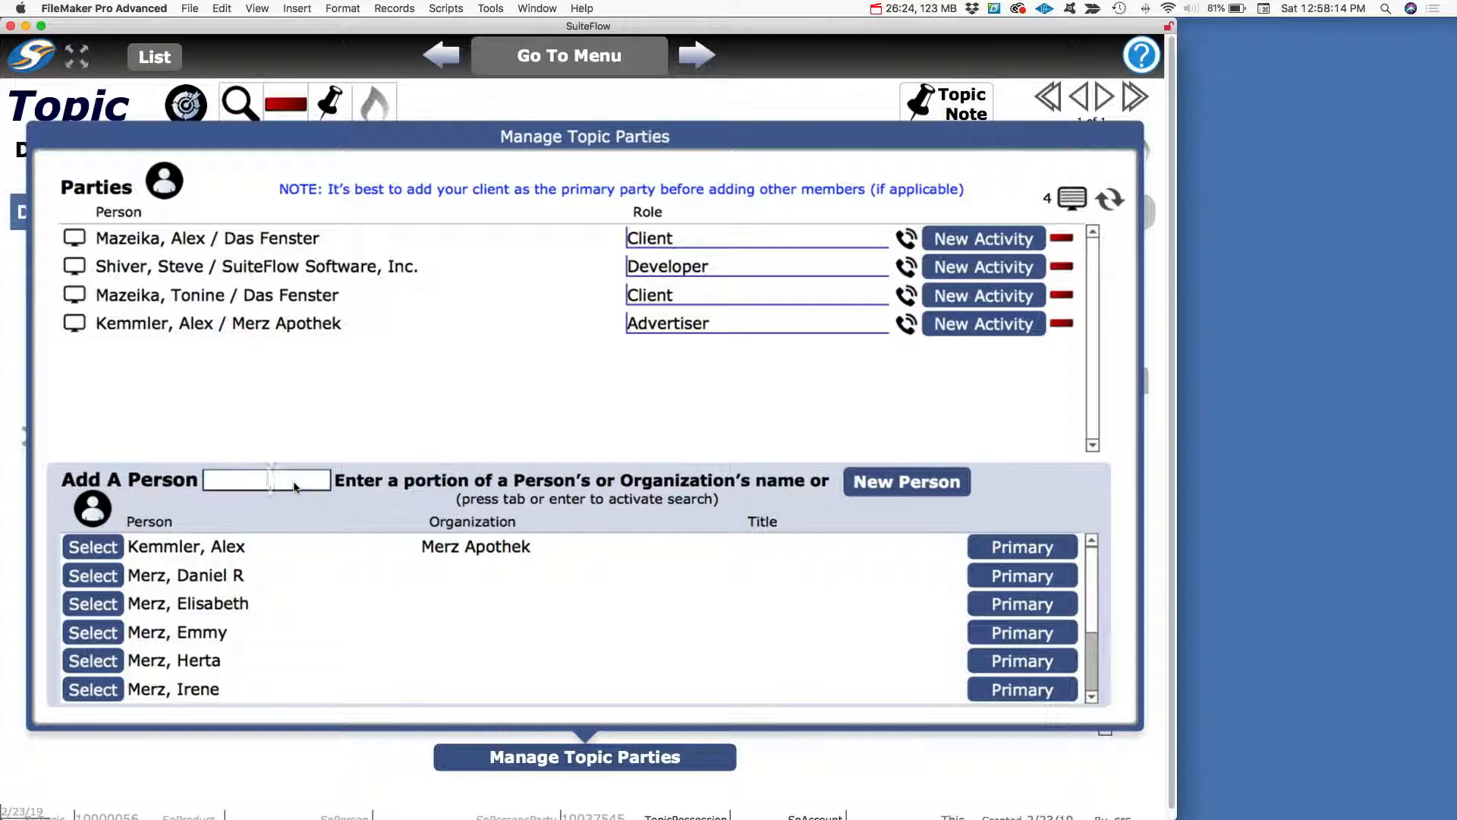
pyautogui.write('n')
pyautogui.press('BackSpace')
pyautogui.write('ondo')
pyautogui.press('Tab')
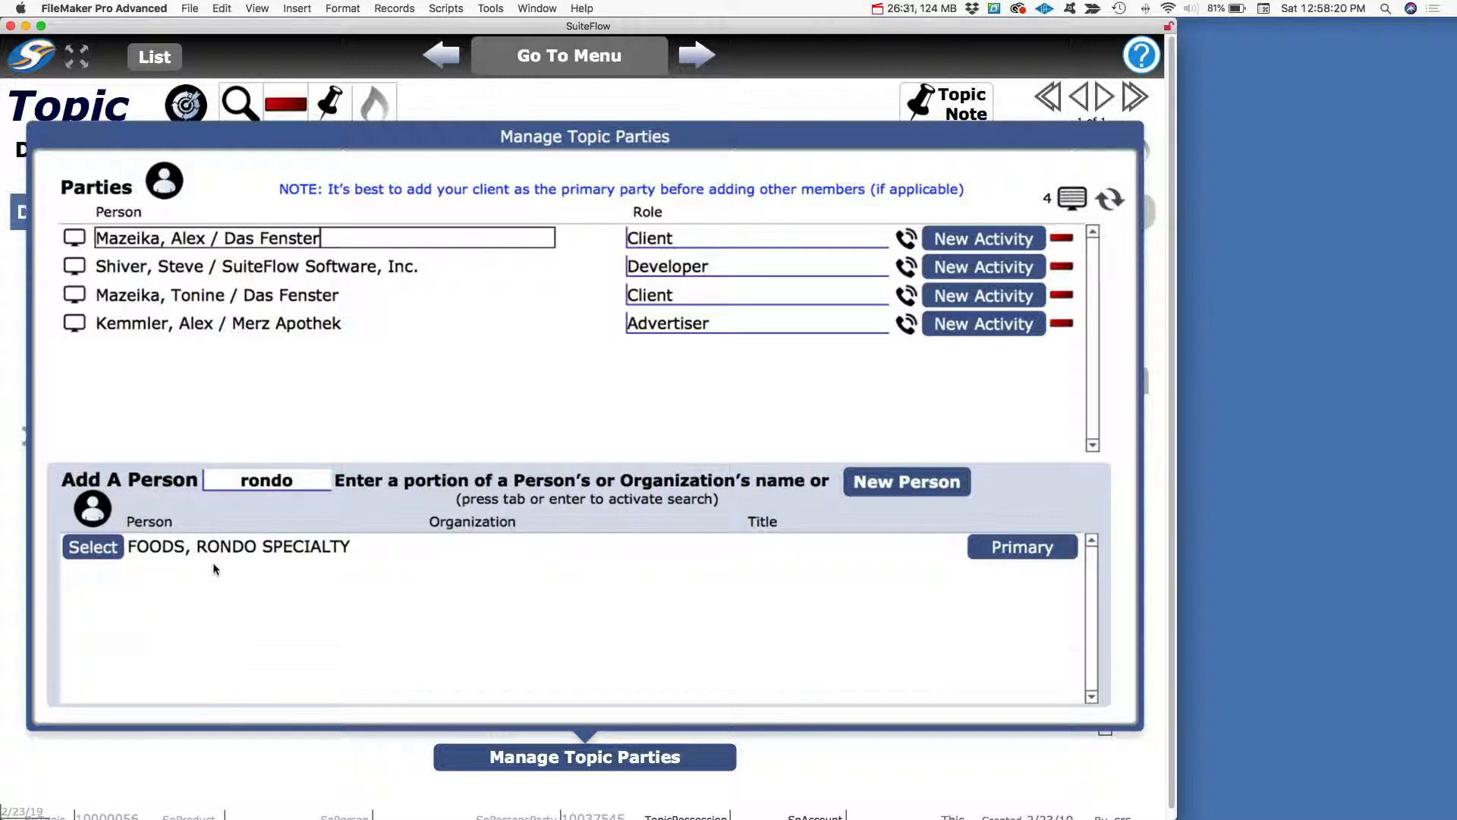
pyautogui.click(101, 545)
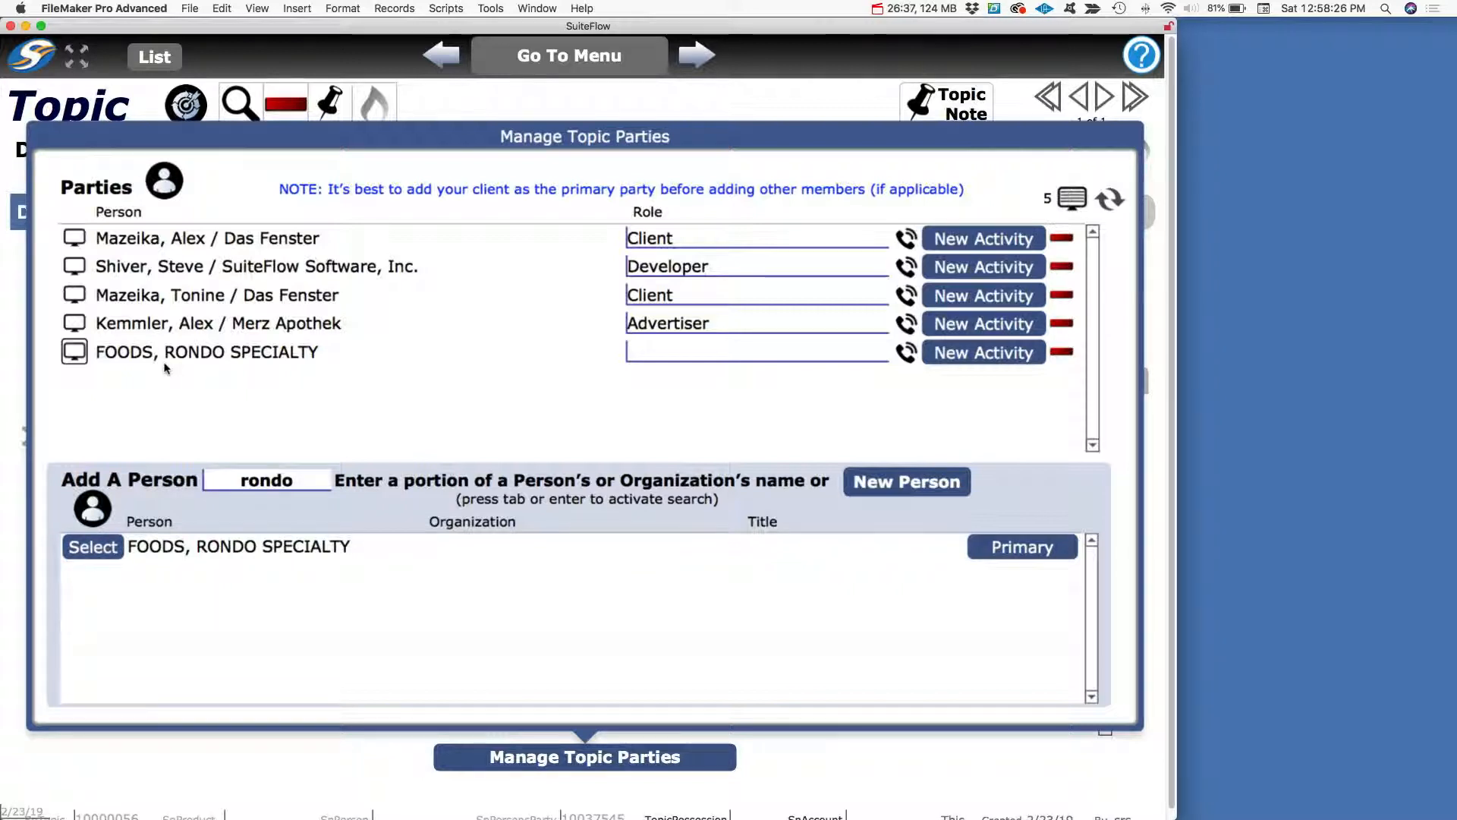
pyautogui.click(704, 360)
pyautogui.click(684, 378)
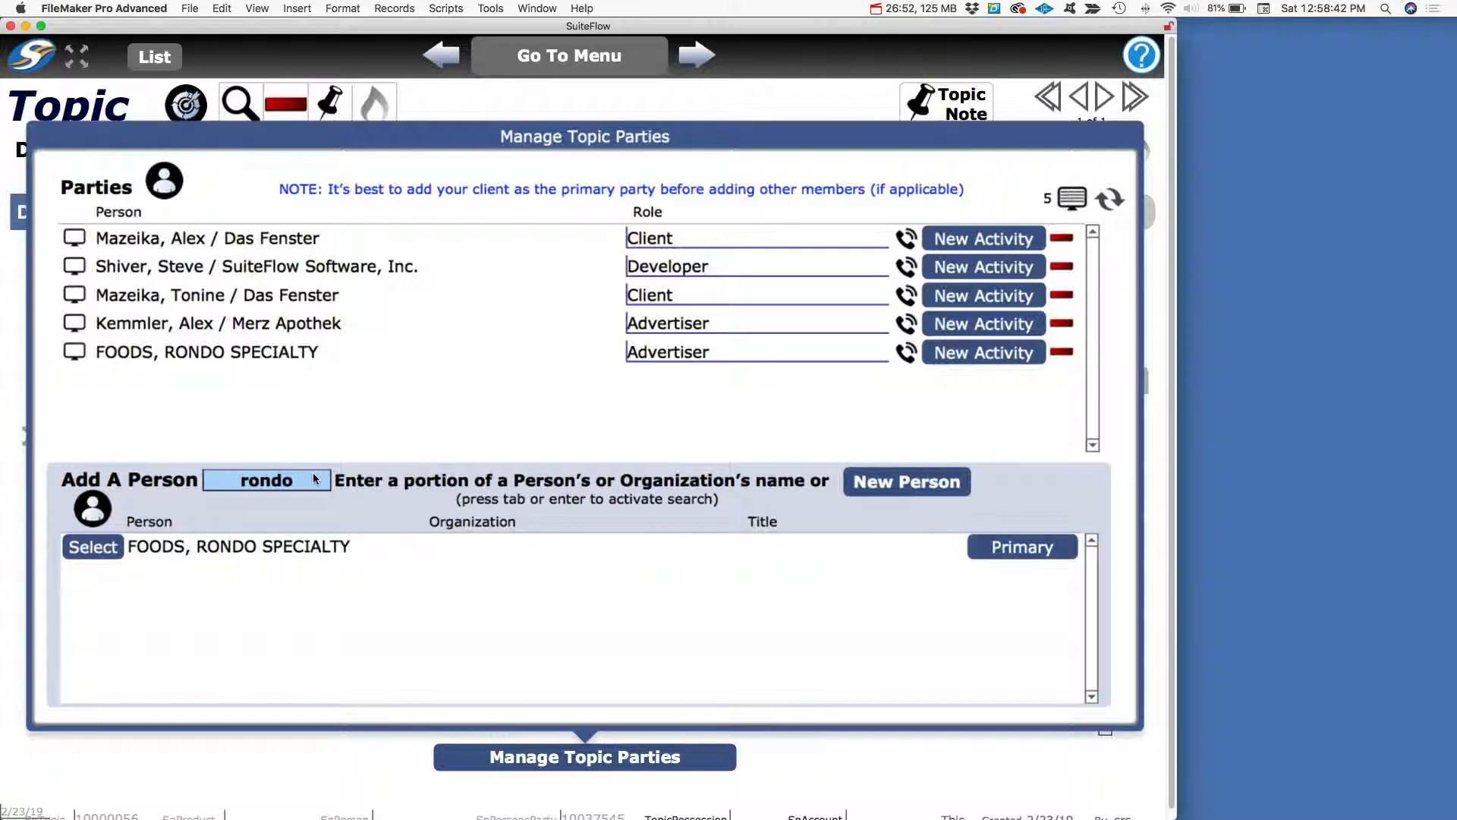
# Search for the next advertiser by surname, add the fifth matching person as a party with the Advertiser role, and close party management
pyautogui.write('lair')
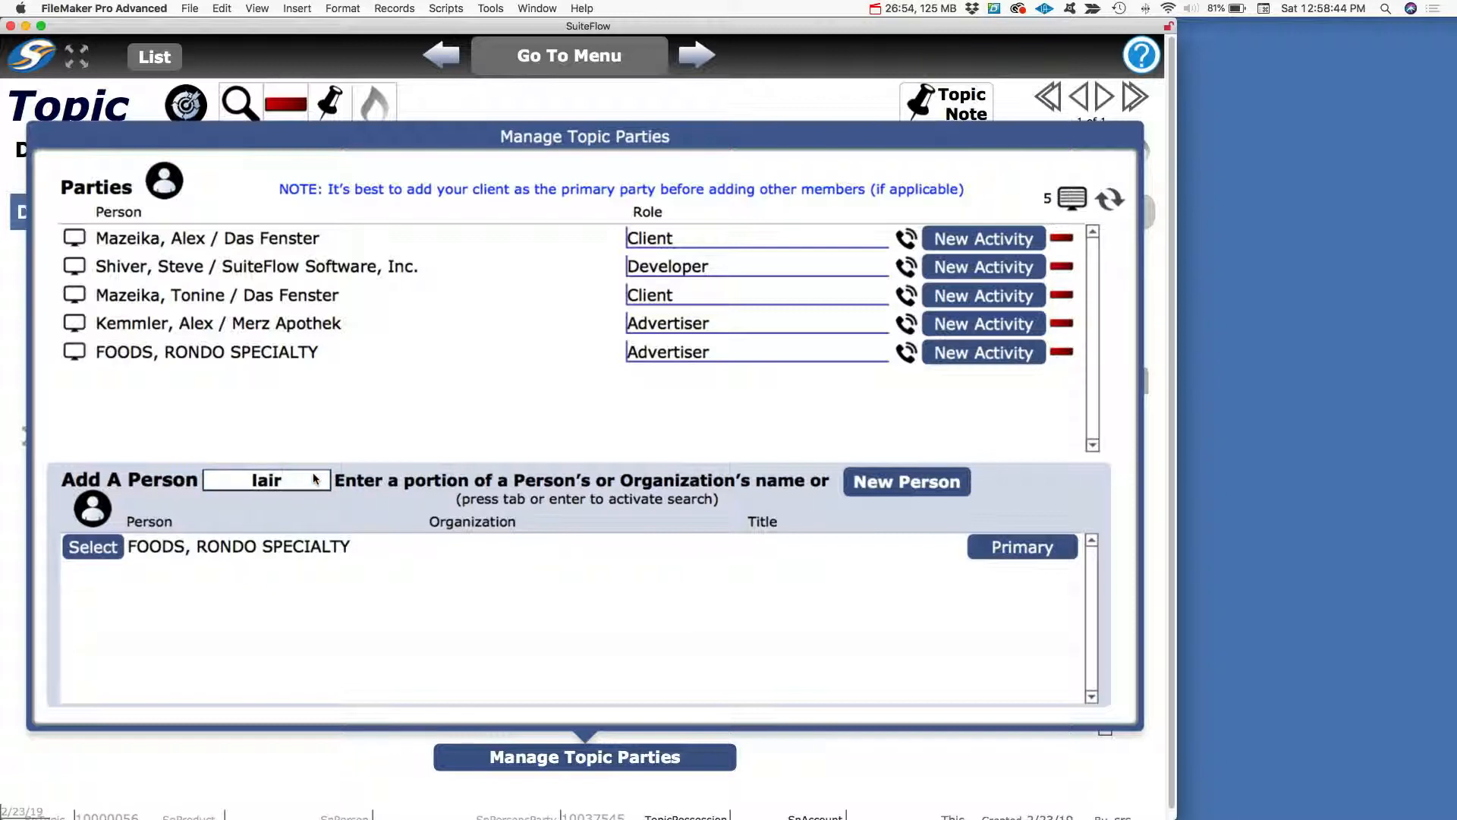
pyautogui.write('d')
pyautogui.press('Tab')
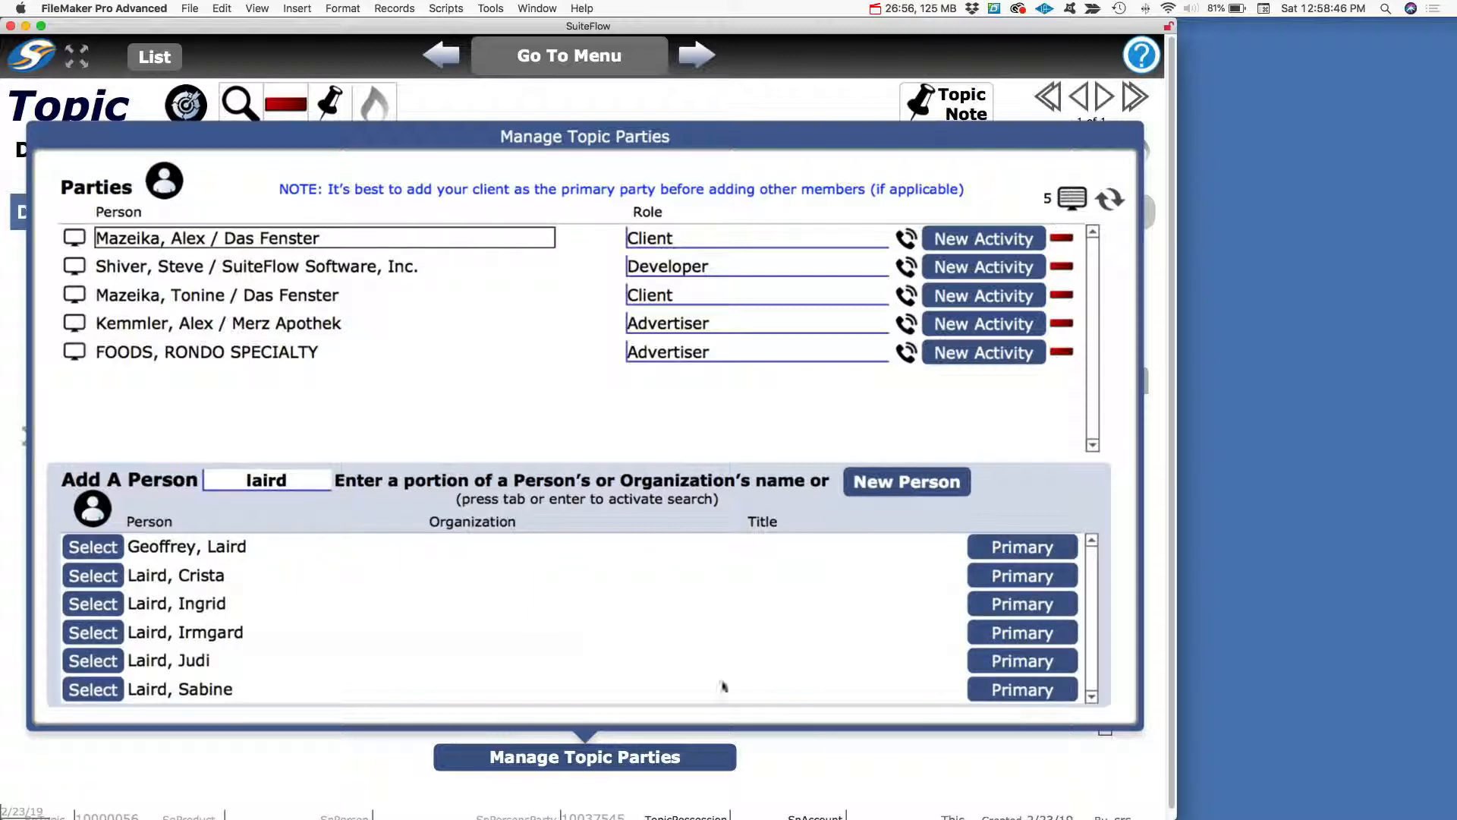
pyautogui.click(109, 669)
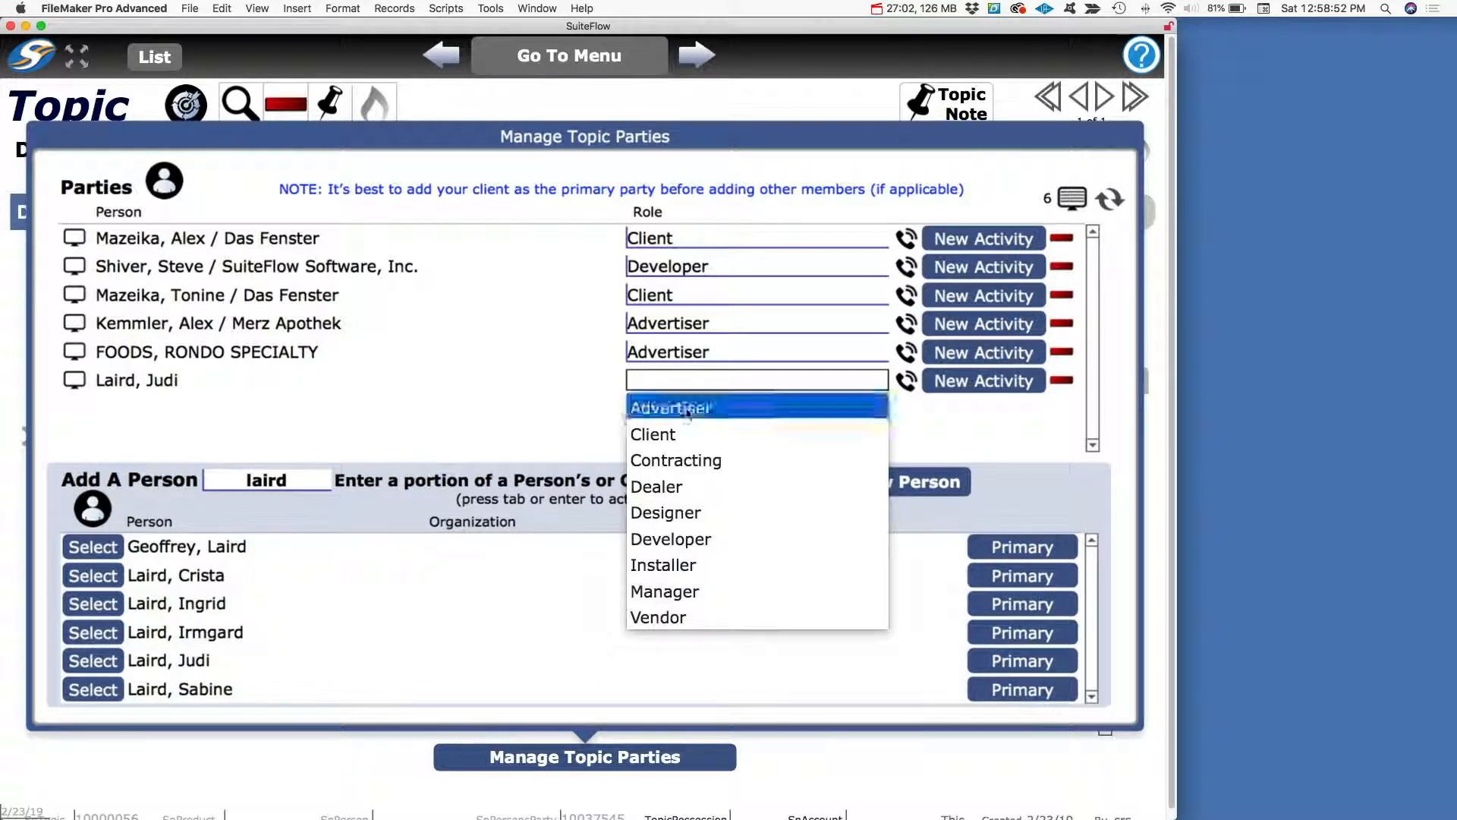
pyautogui.click(689, 410)
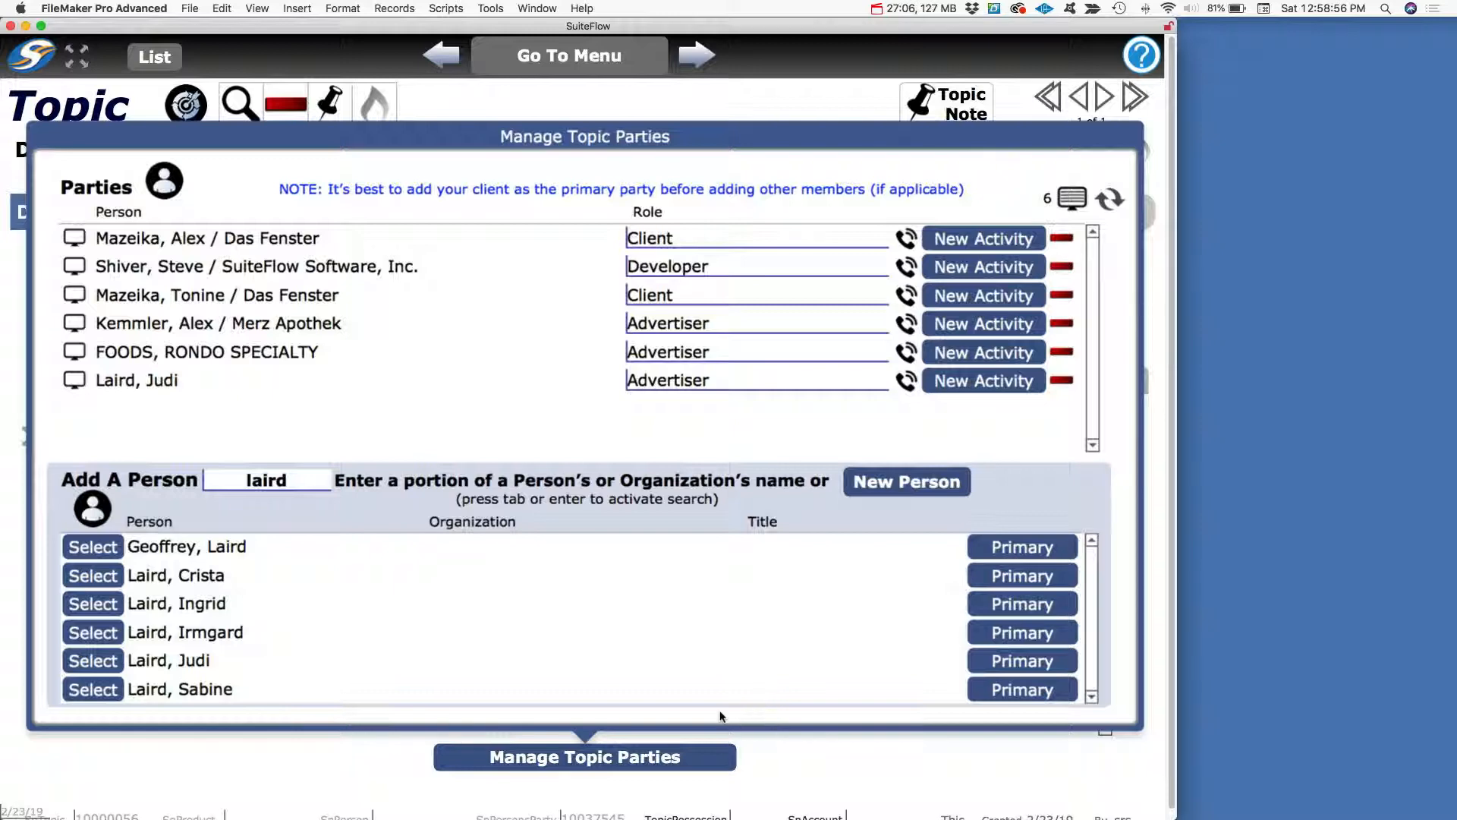
pyautogui.click(578, 755)
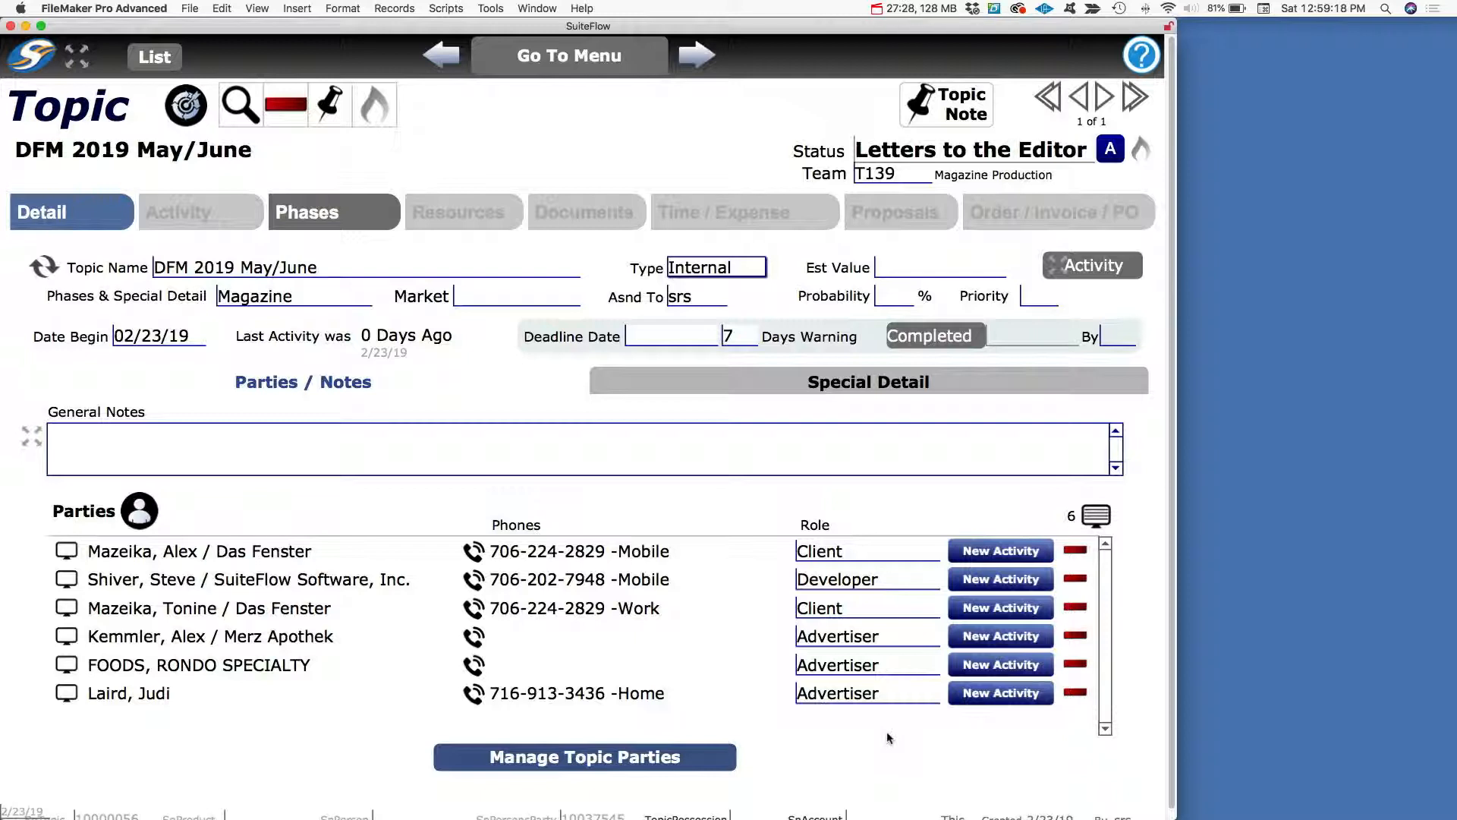
# Activate the DFM Ad Merz and DFM Ad Rondo phases in the topic's phase workflow
pyautogui.click(310, 212)
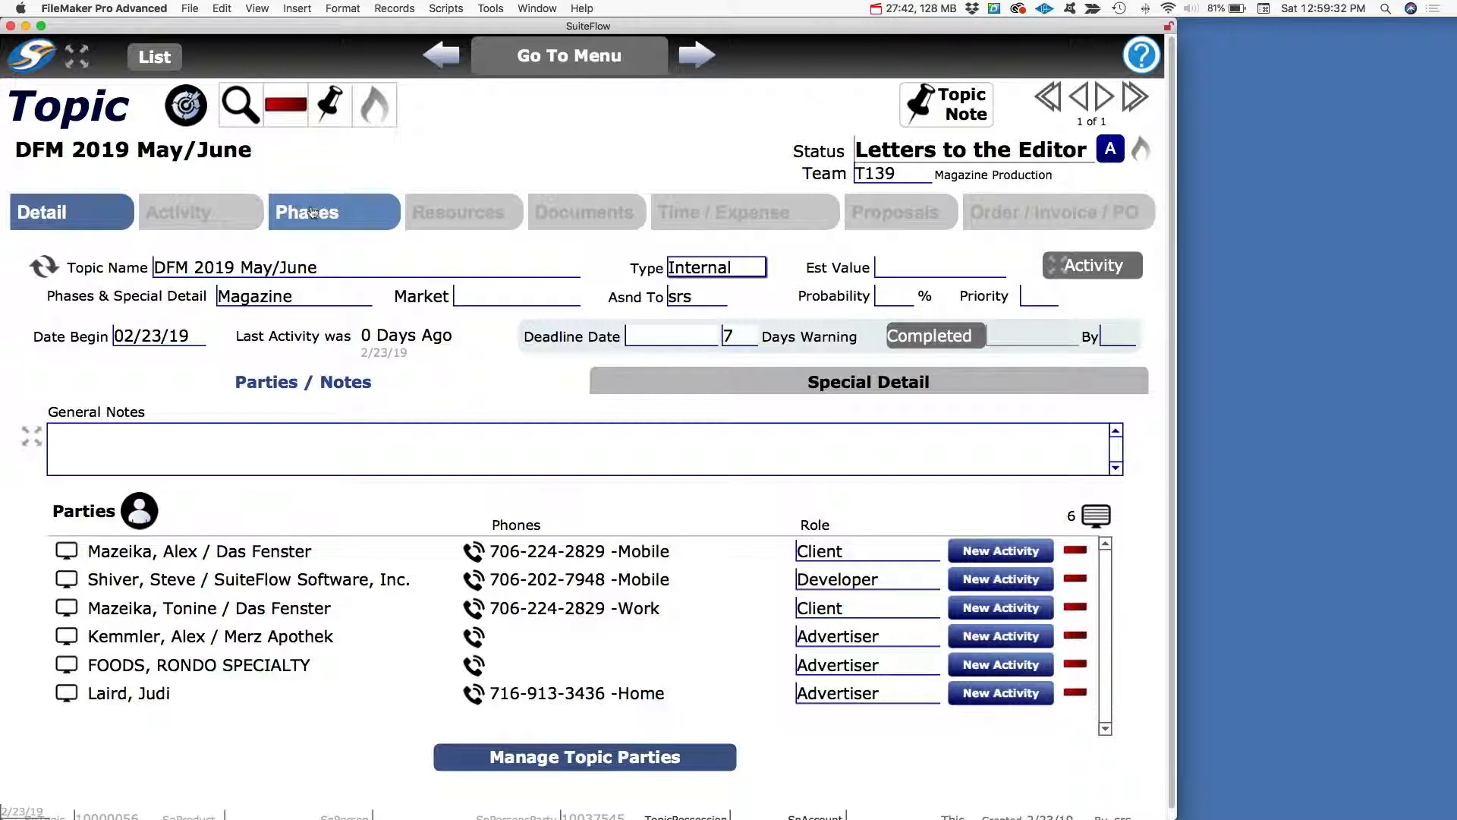
pyautogui.click(188, 214)
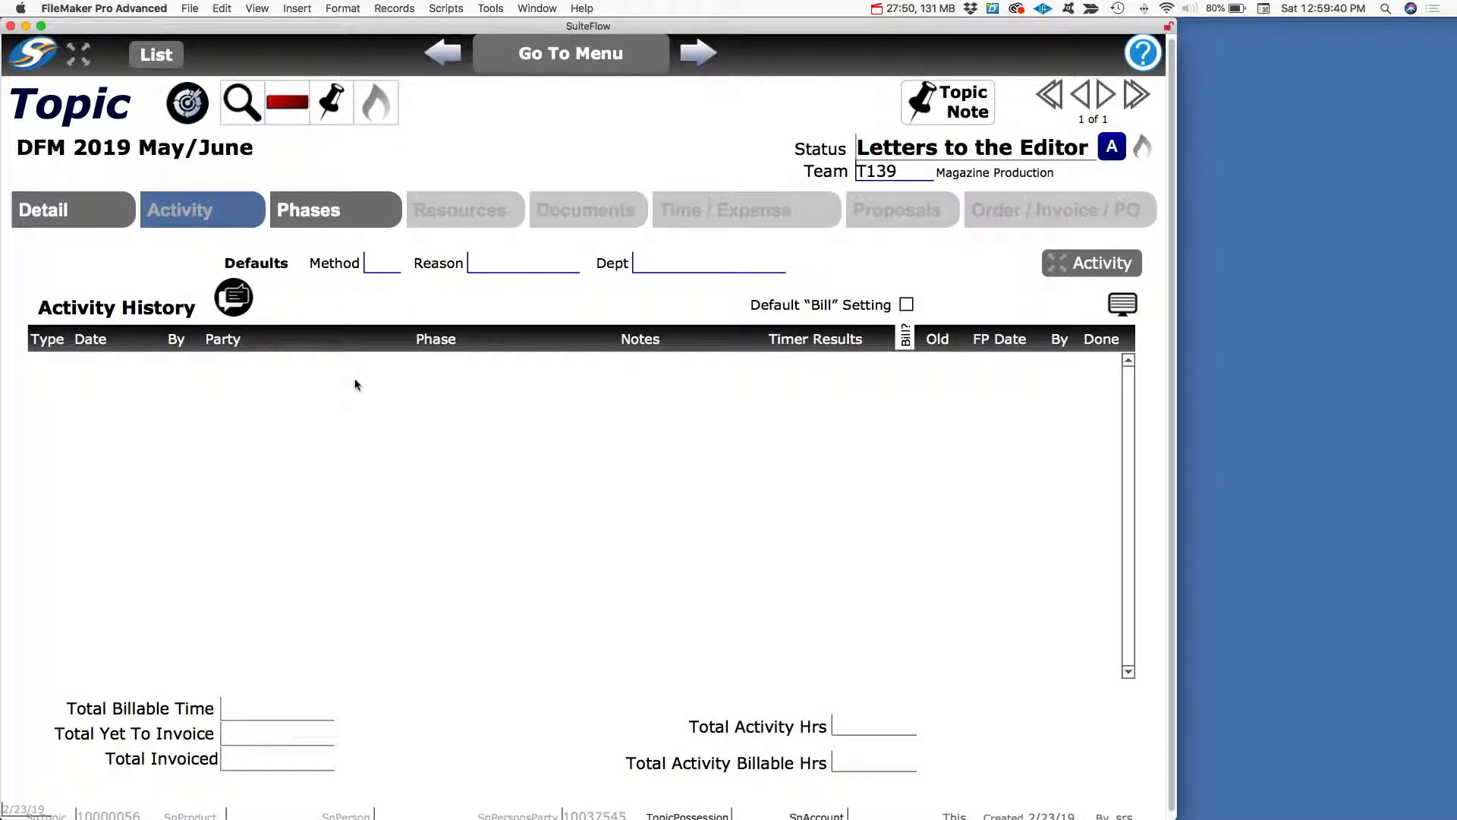
pyautogui.click(311, 213)
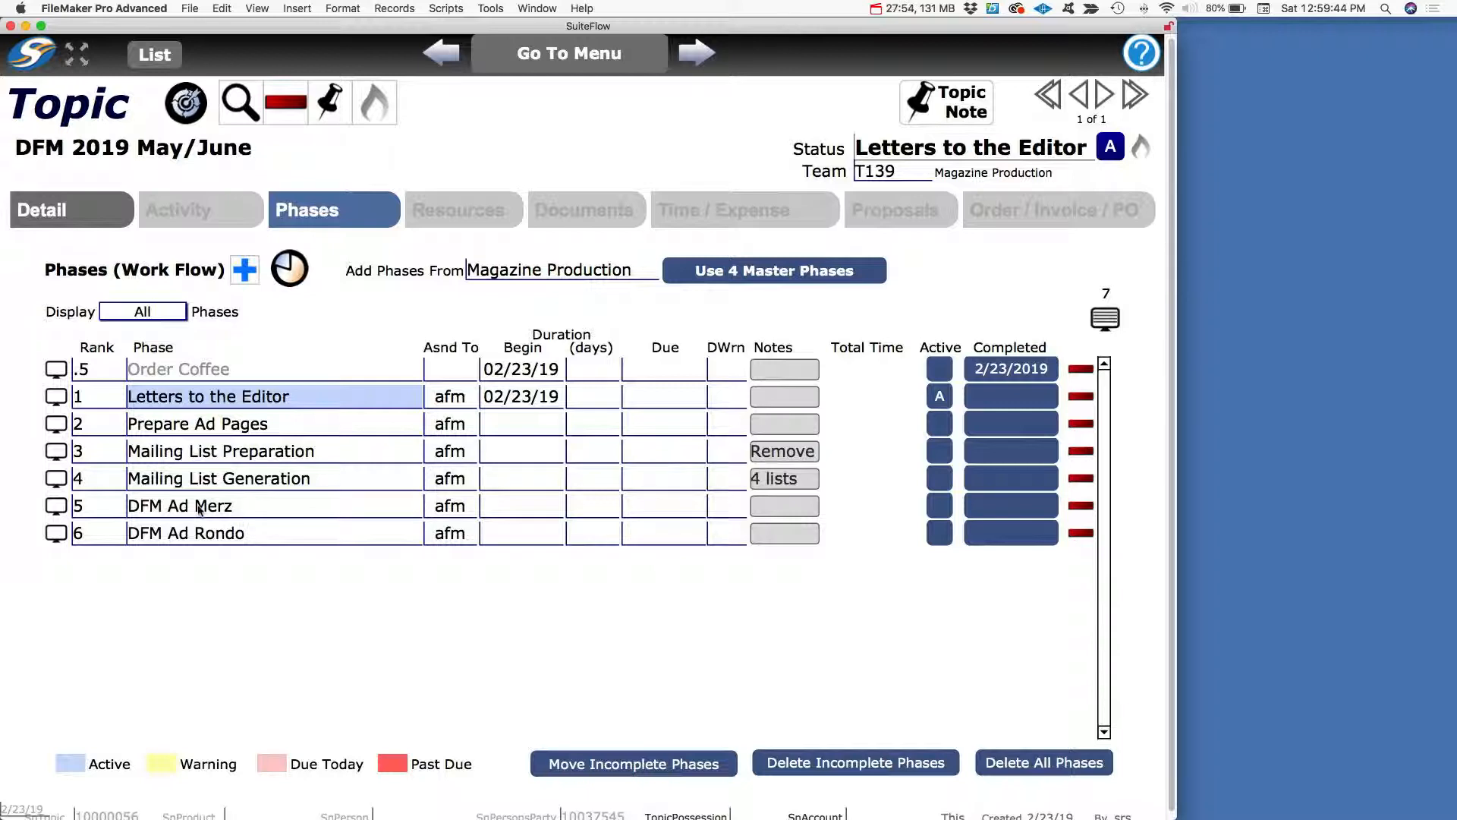
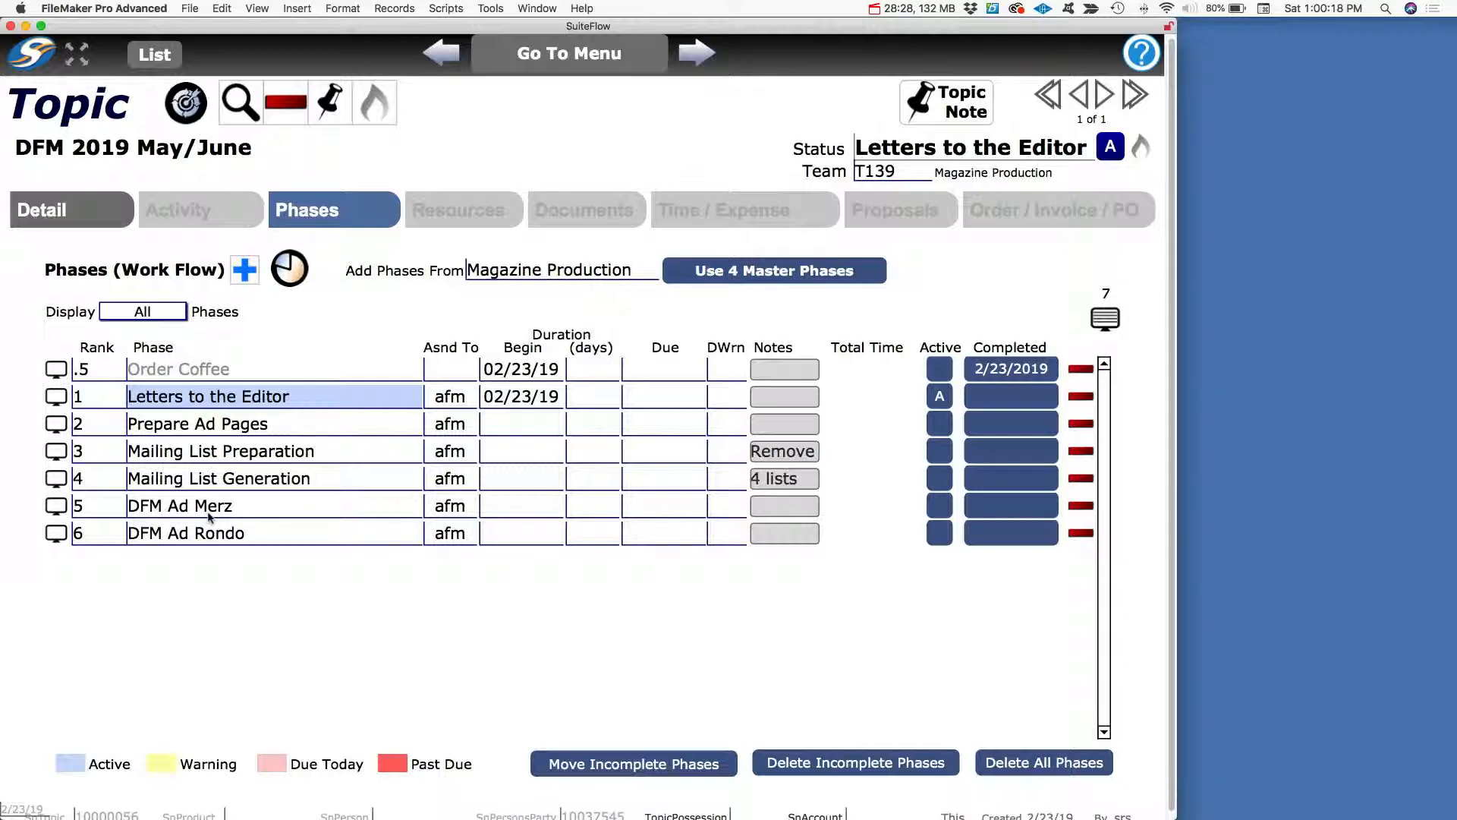
pyautogui.click(943, 505)
pyautogui.click(668, 548)
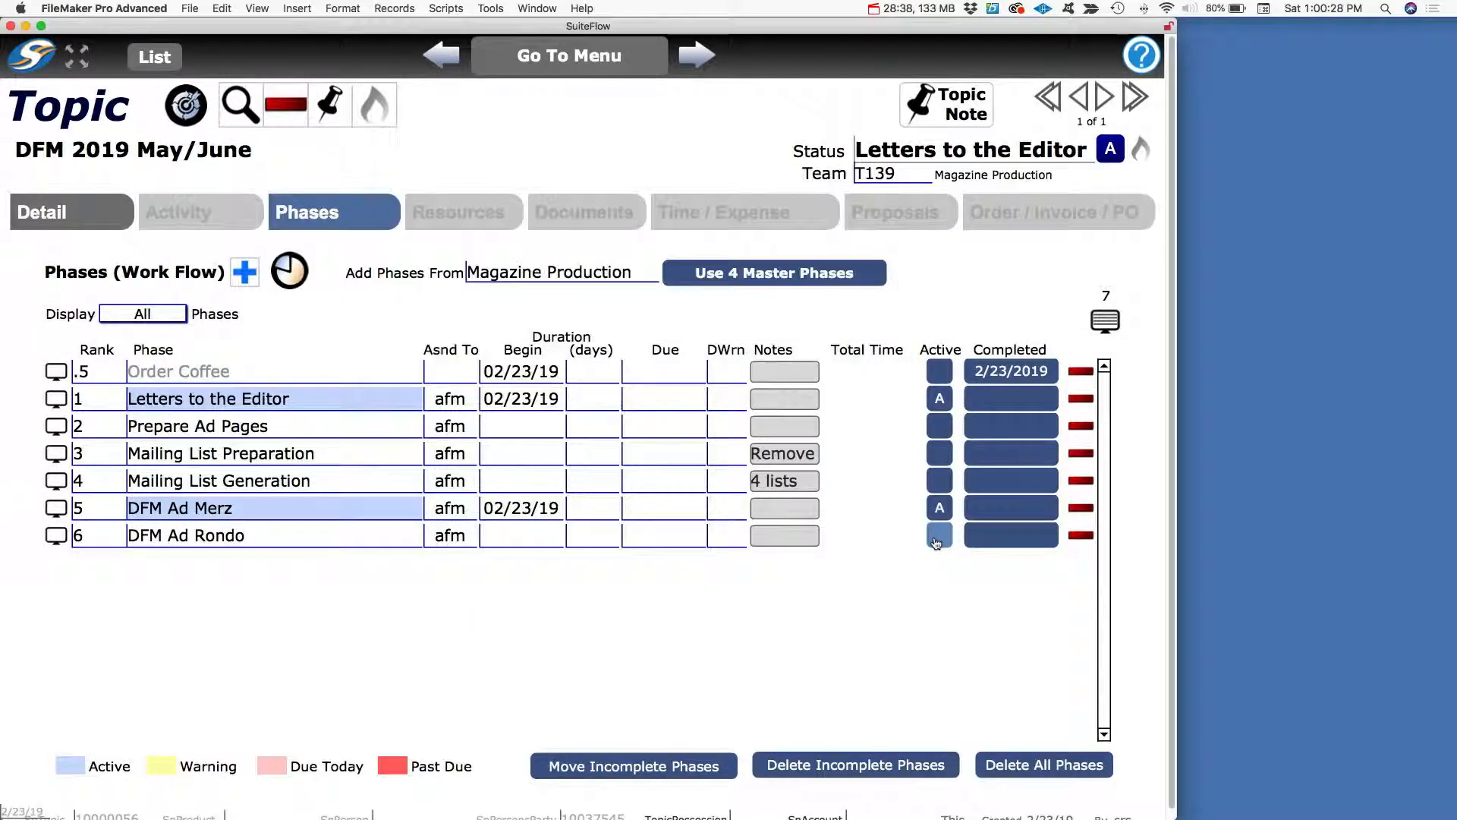
pyautogui.click(939, 535)
pyautogui.click(655, 548)
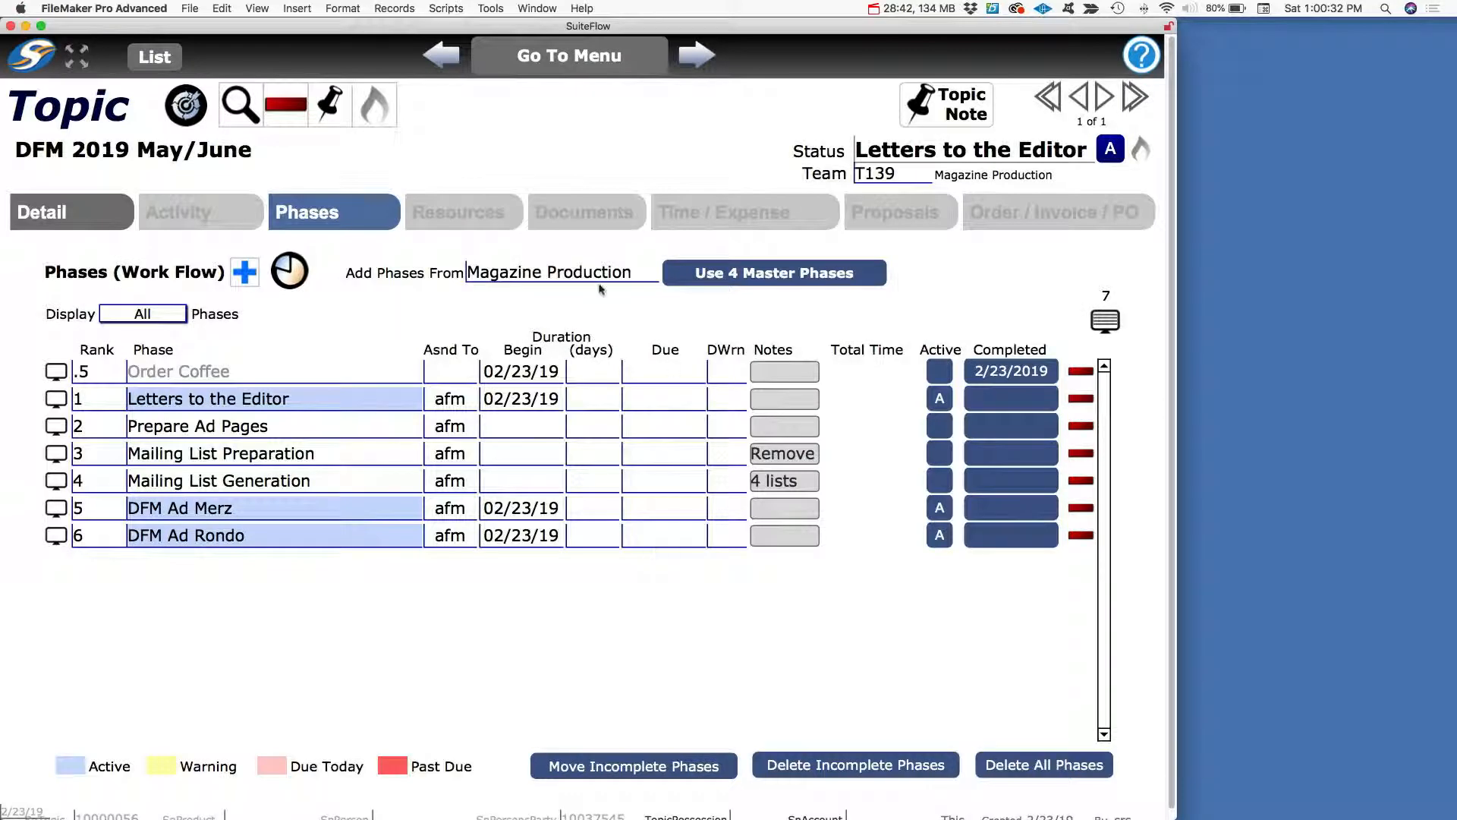
# Open the DFM Ad Merz phase from the team's active phases on Home and check its activity history and workflow
pyautogui.click(30, 57)
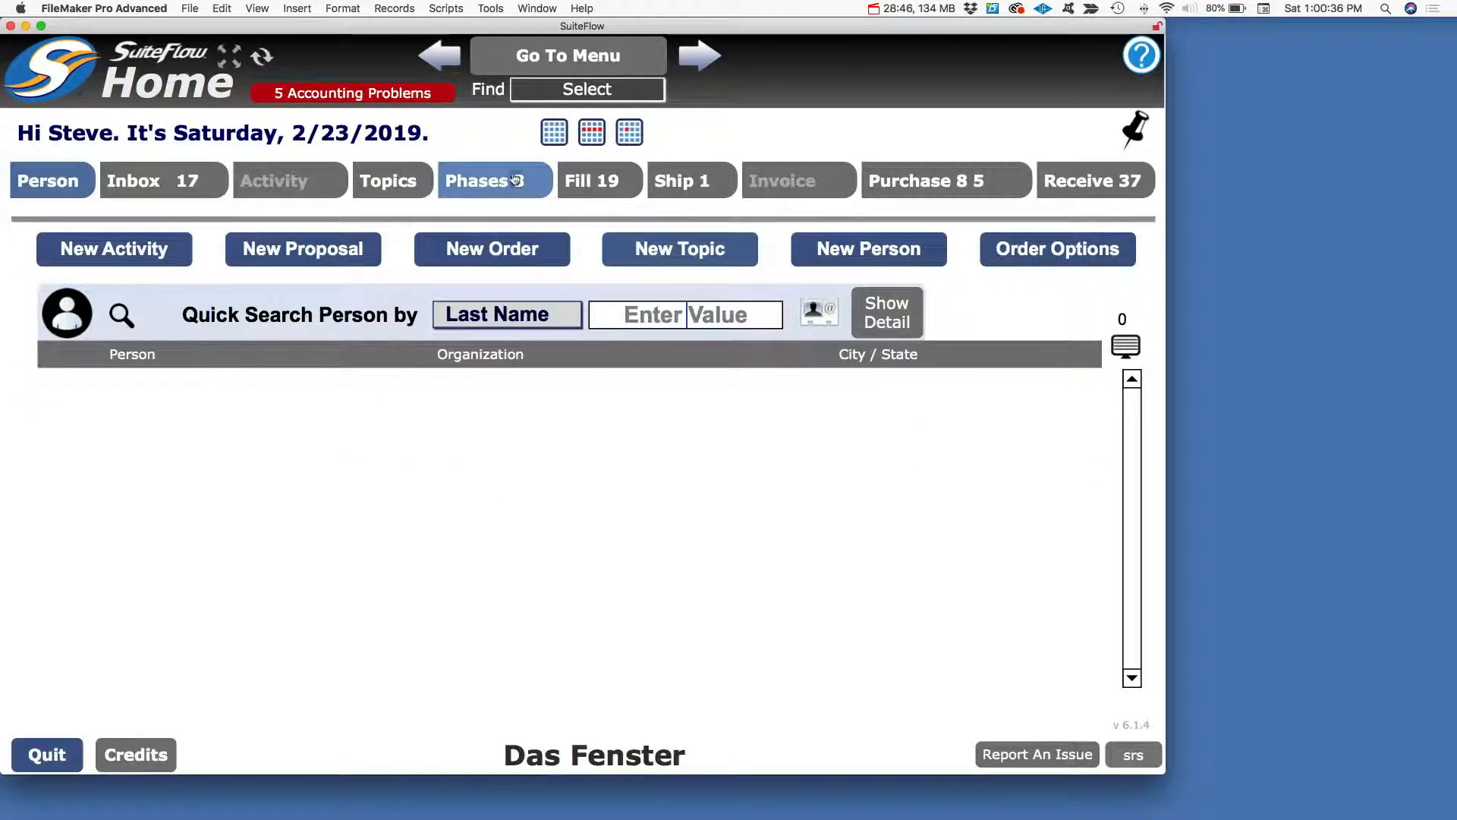
pyautogui.click(515, 179)
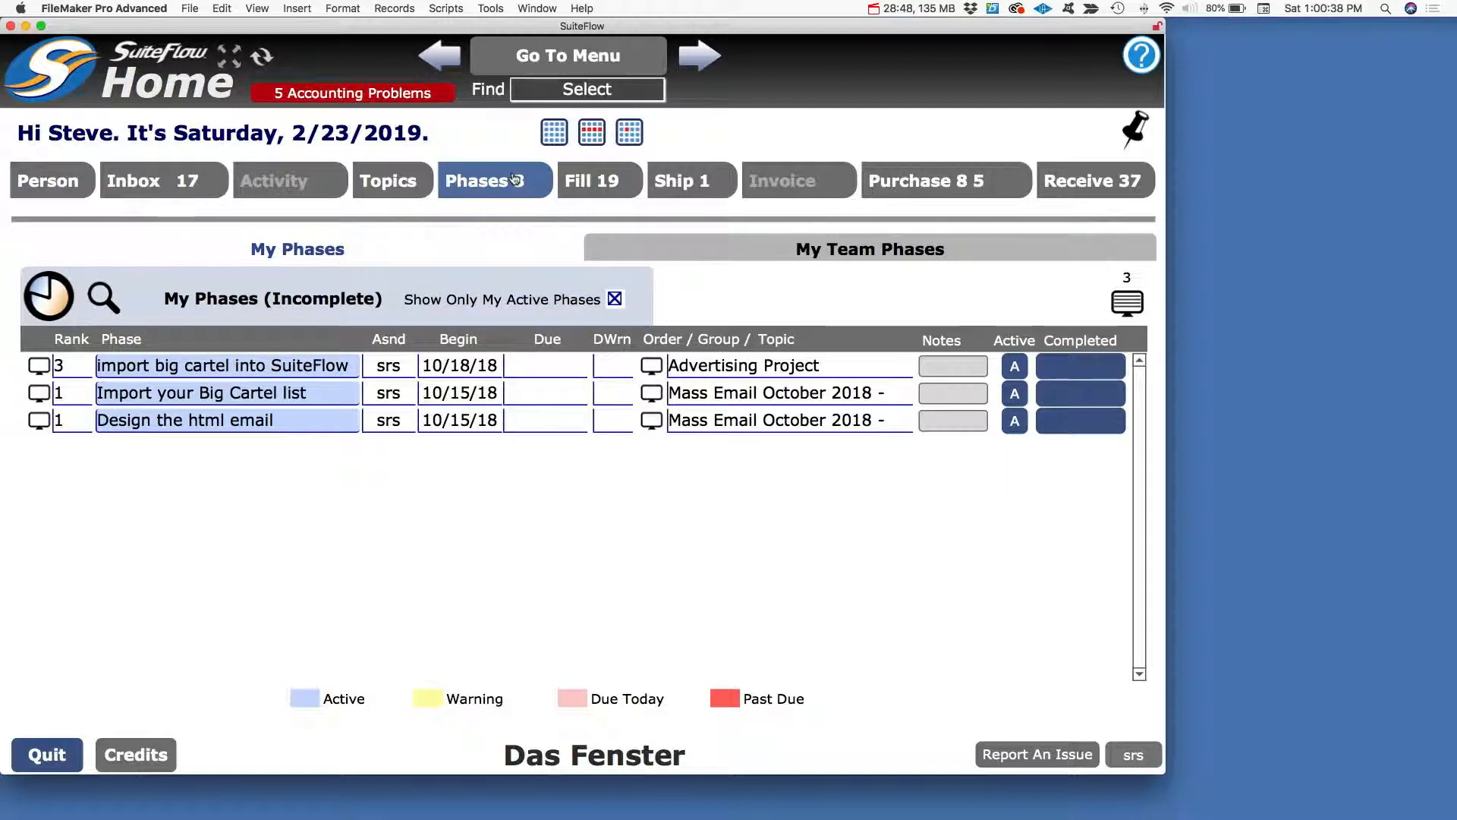
pyautogui.click(734, 242)
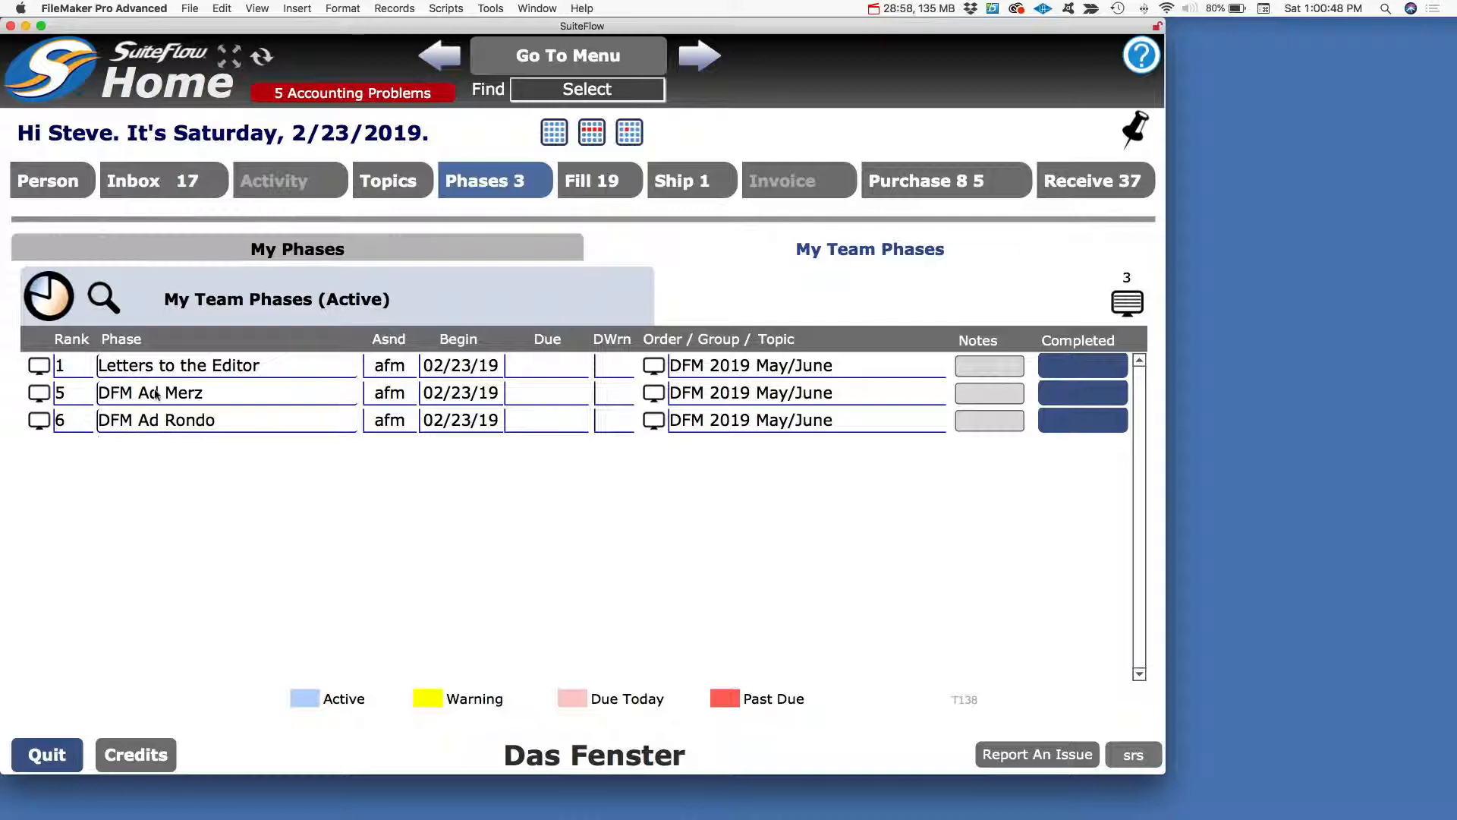
pyautogui.click(40, 396)
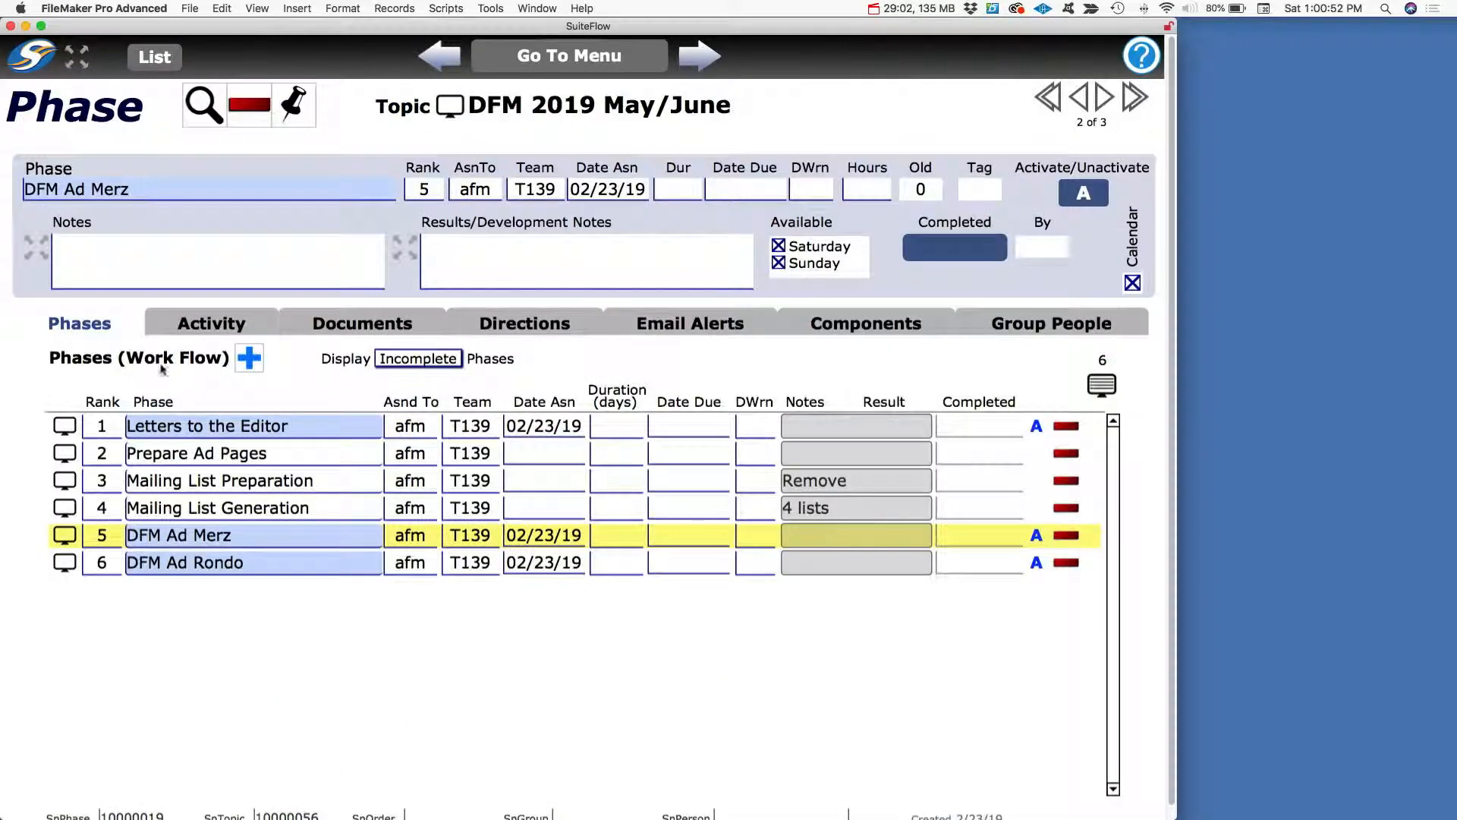
pyautogui.click(233, 330)
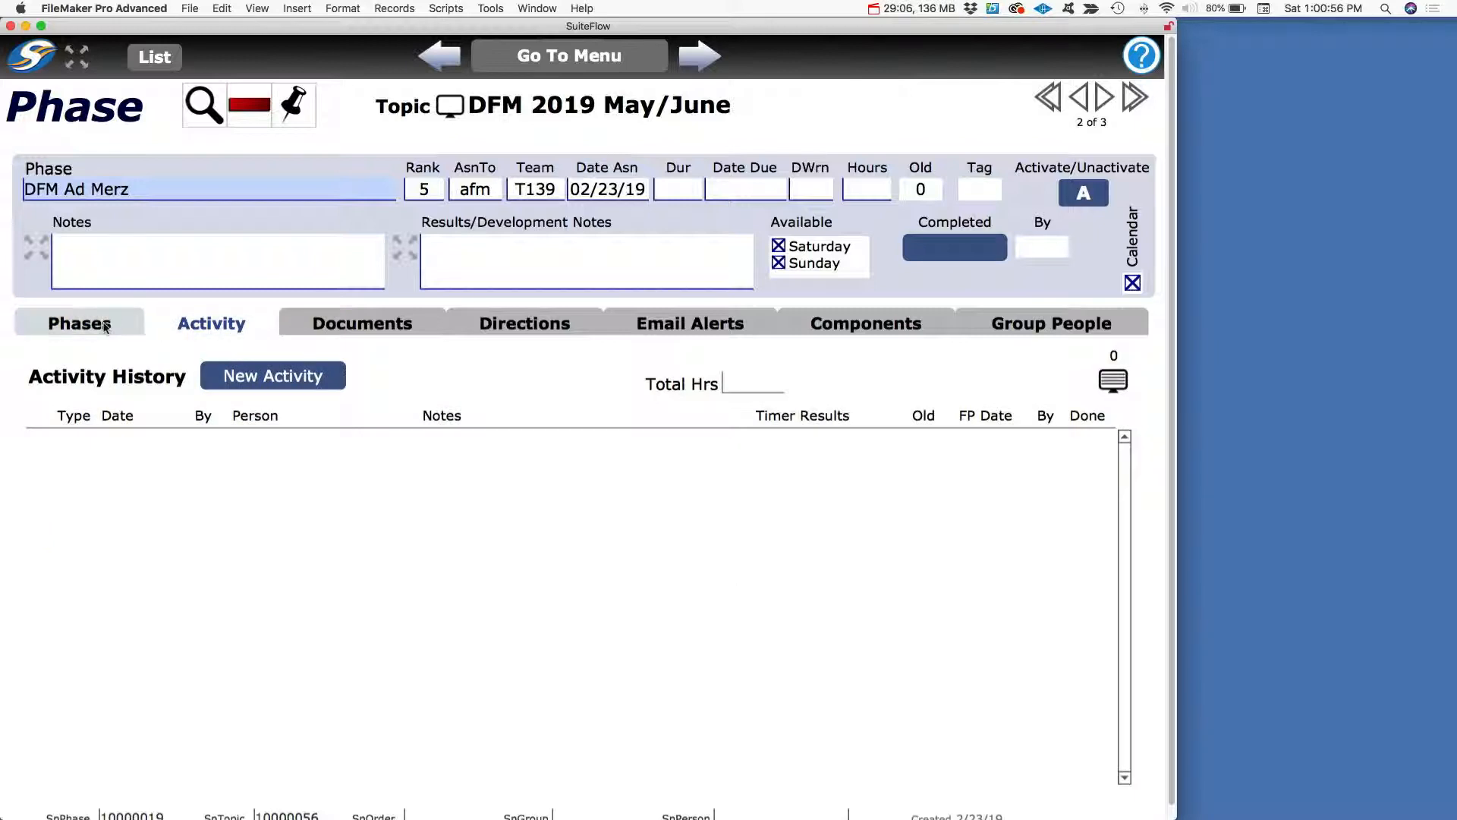
pyautogui.click(104, 326)
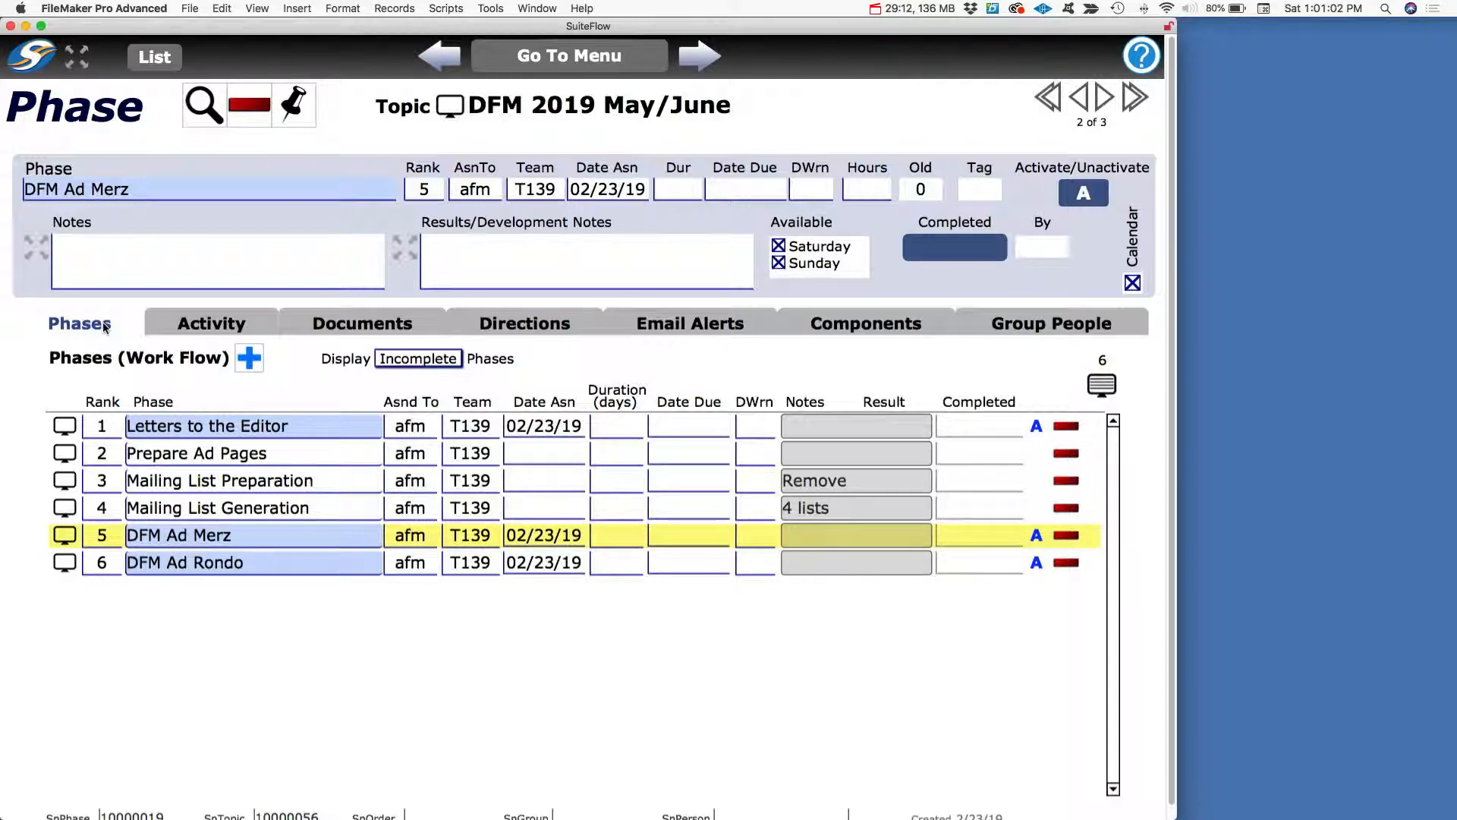
# Check the hot topics on Home using the All 3 filter and the I'm A Team Member filter
pyautogui.click(23, 55)
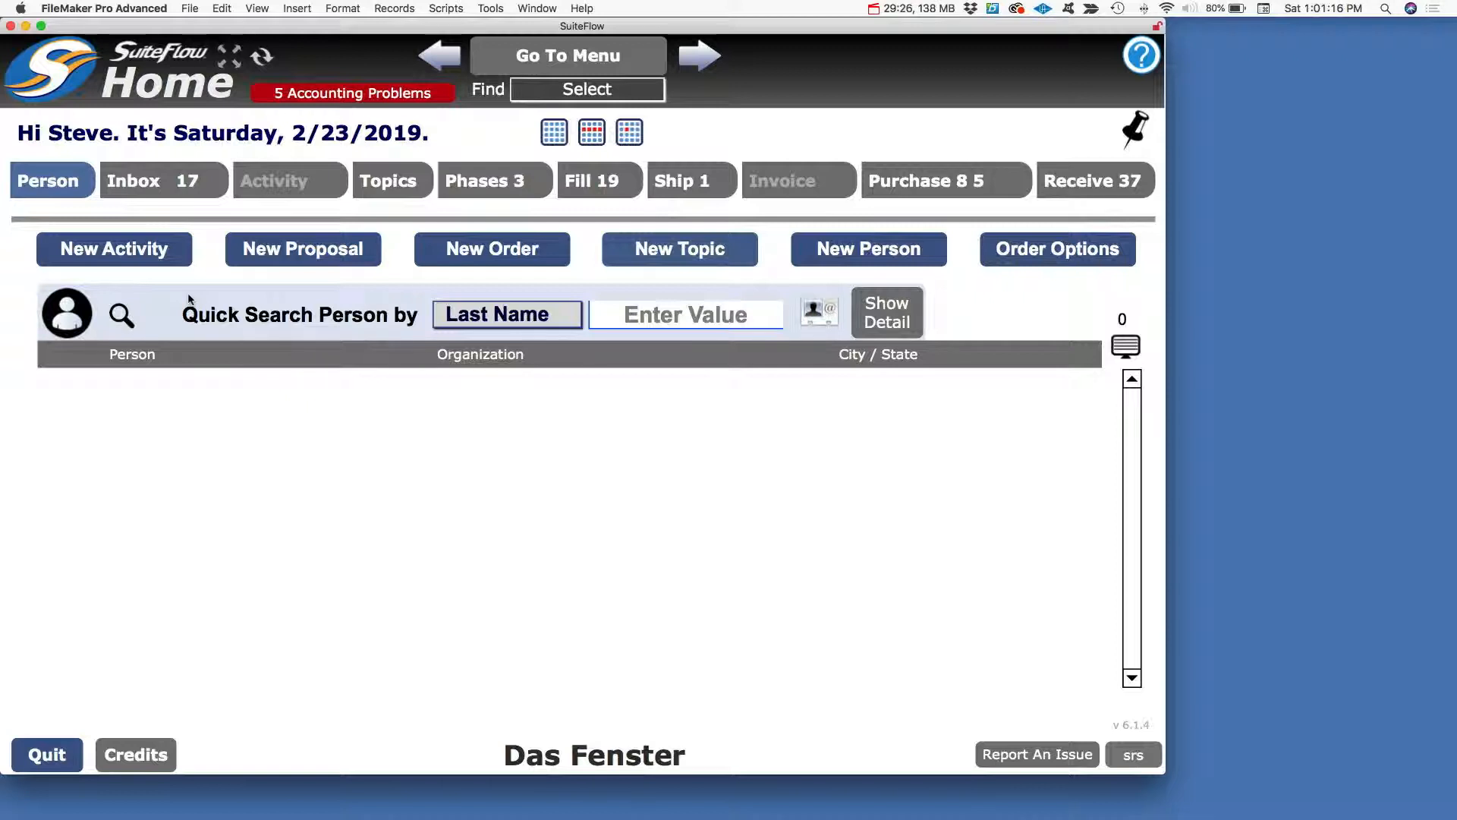
pyautogui.click(403, 190)
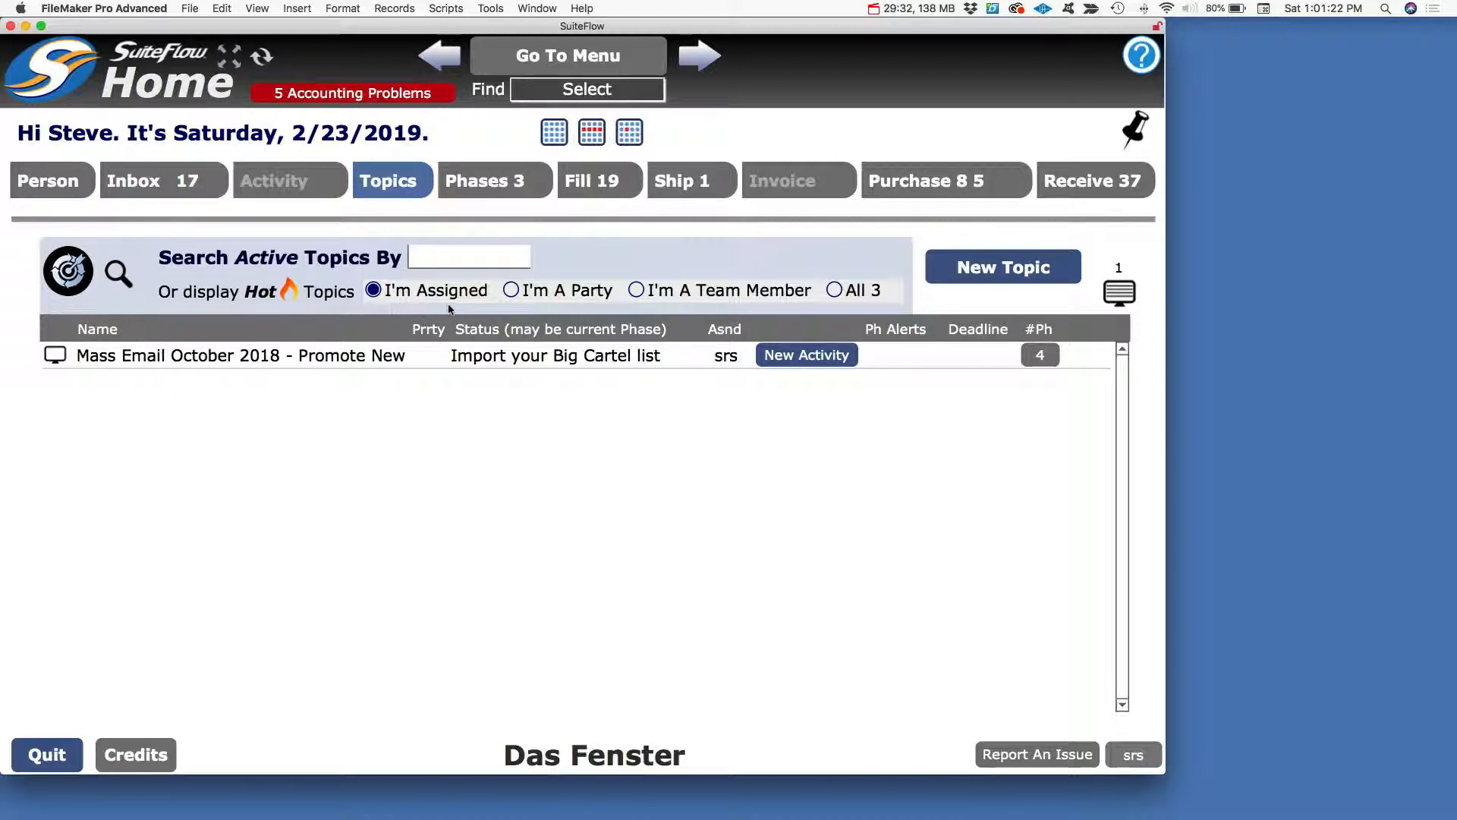
pyautogui.click(841, 293)
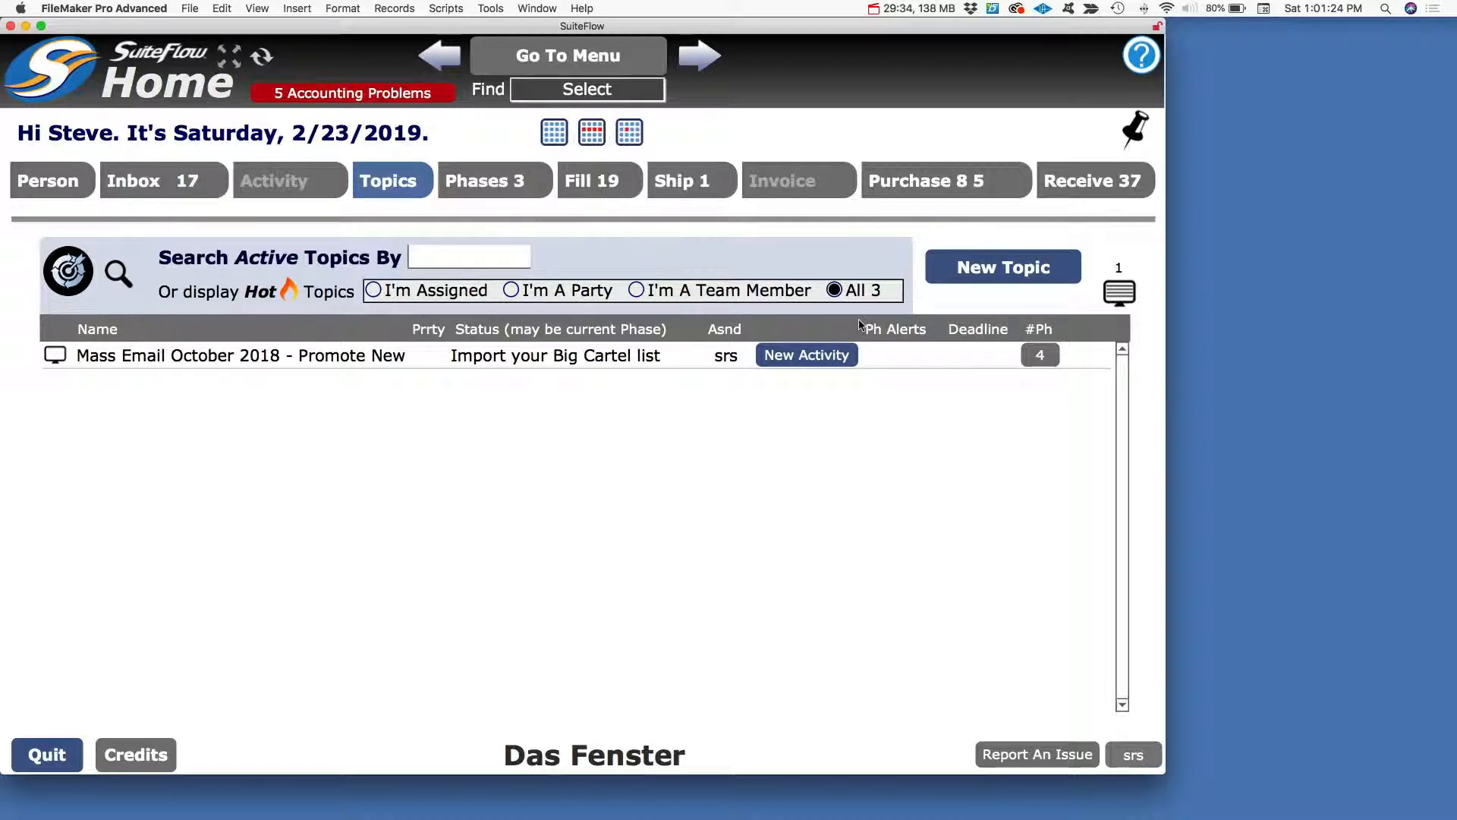
pyautogui.click(760, 258)
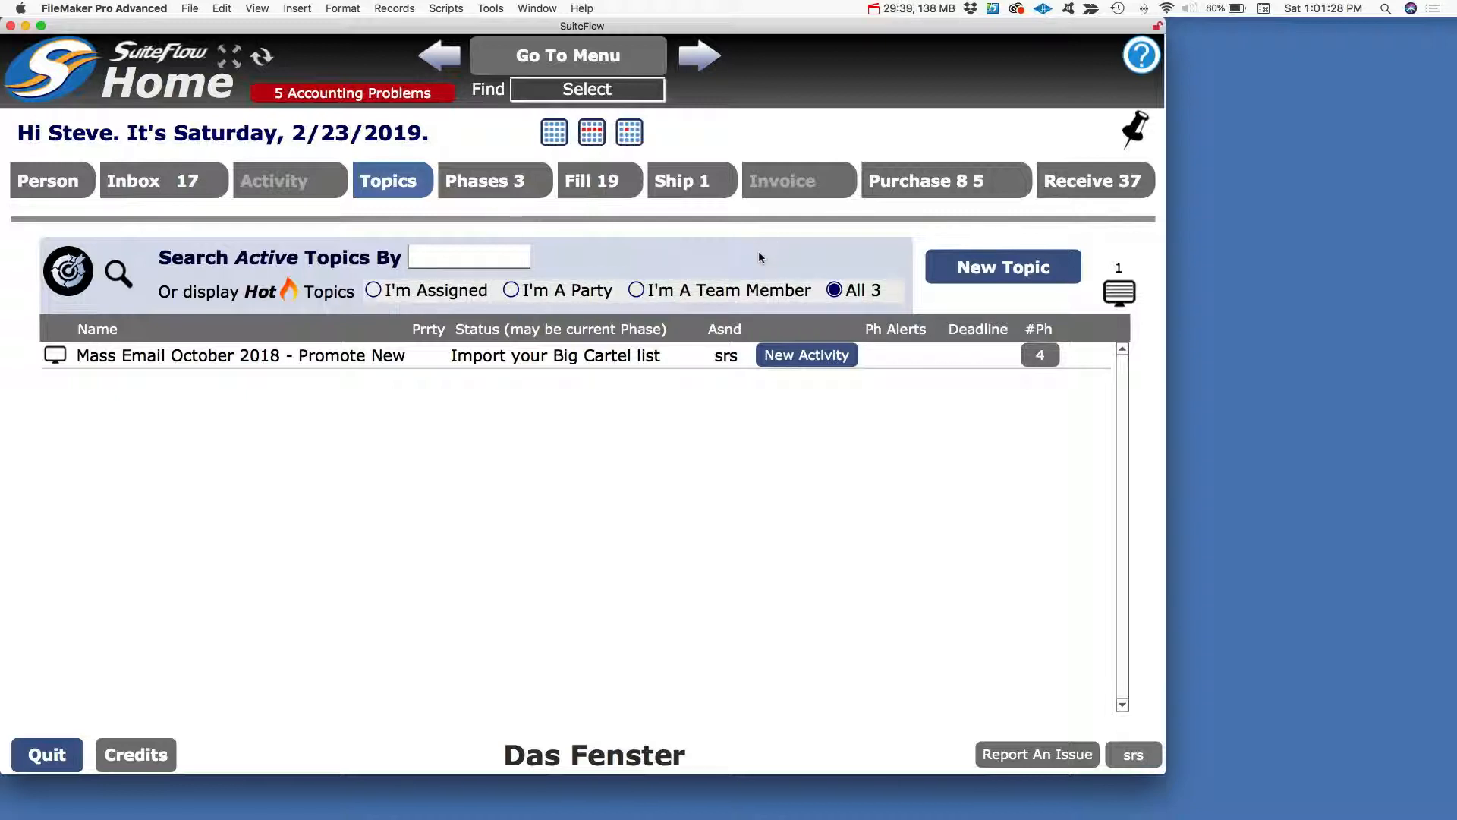
pyautogui.click(637, 290)
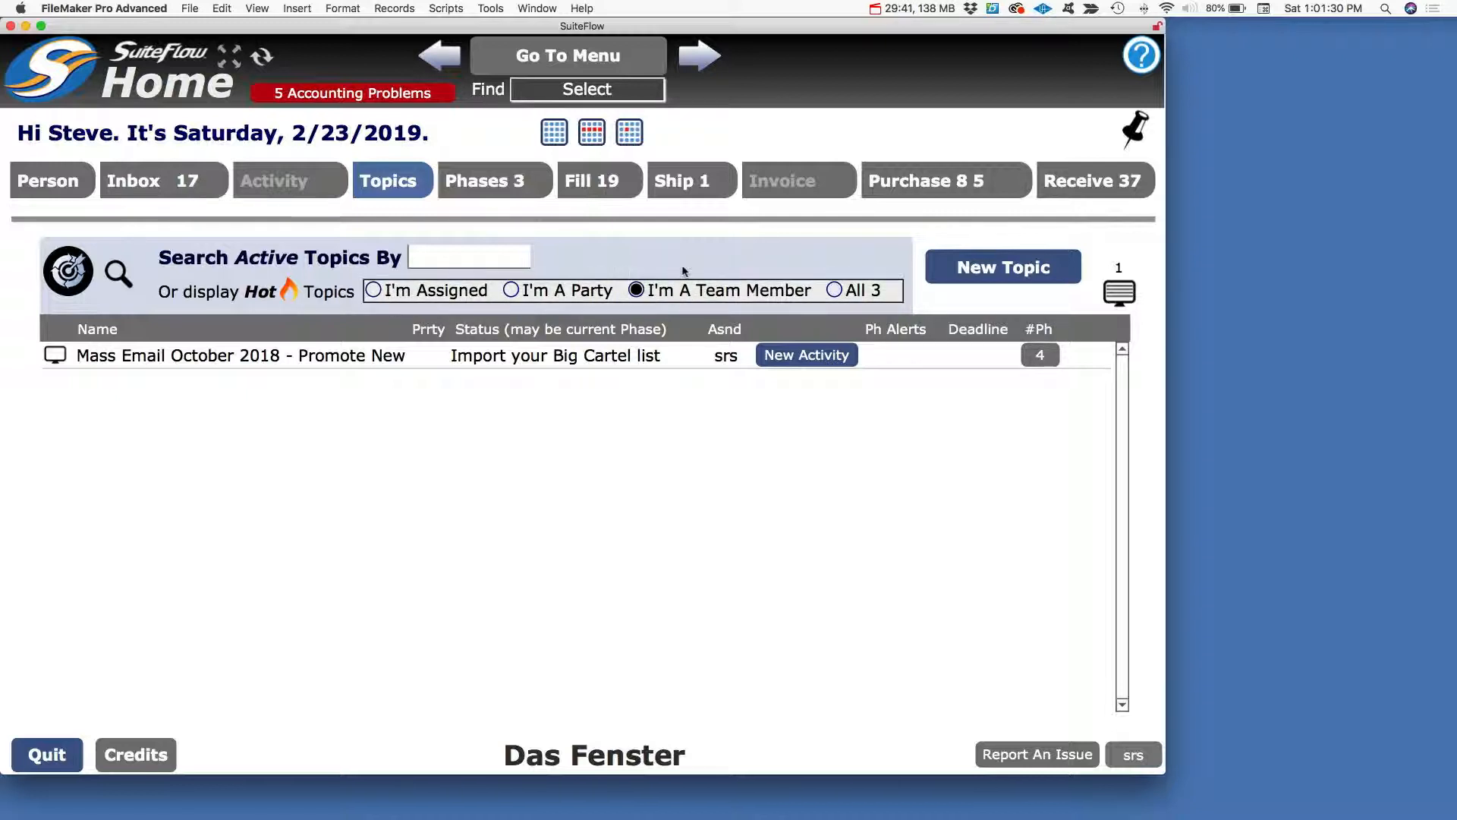
pyautogui.click(699, 259)
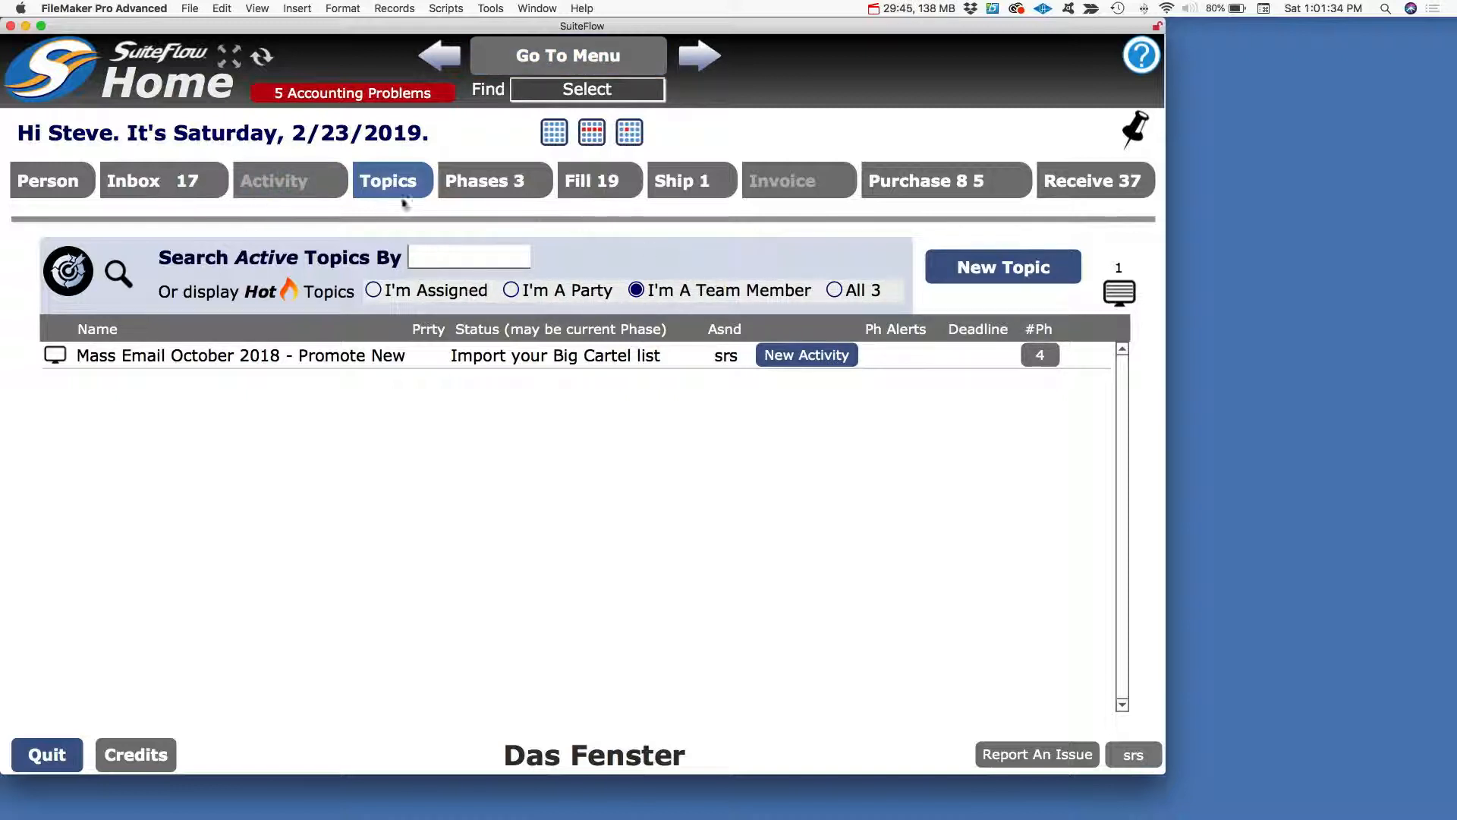
# Open the DFM 2019 May/June topic from the topics list, mark it as hot, and return to Home
pyautogui.click(606, 70)
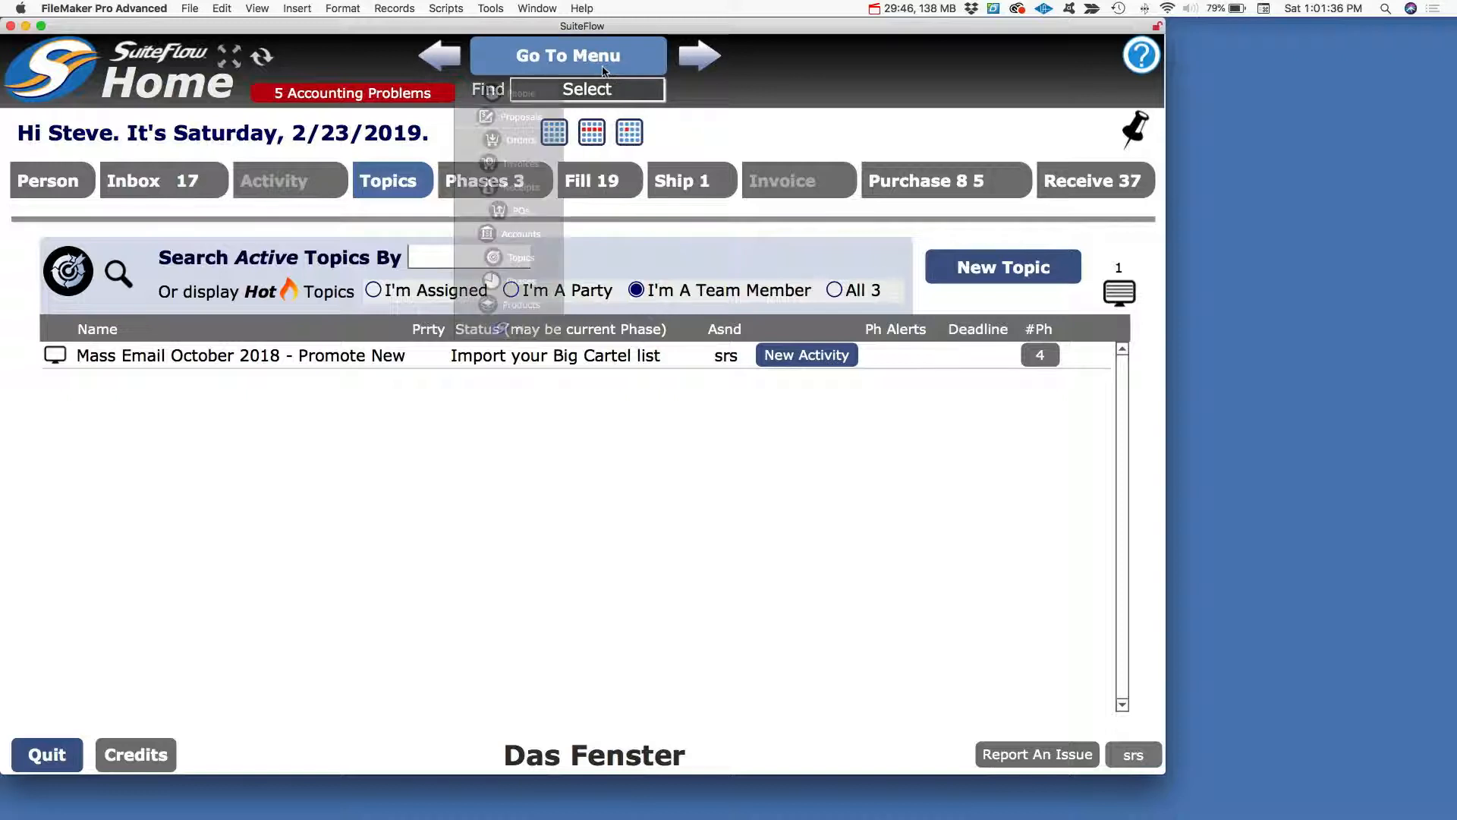
pyautogui.click(570, 458)
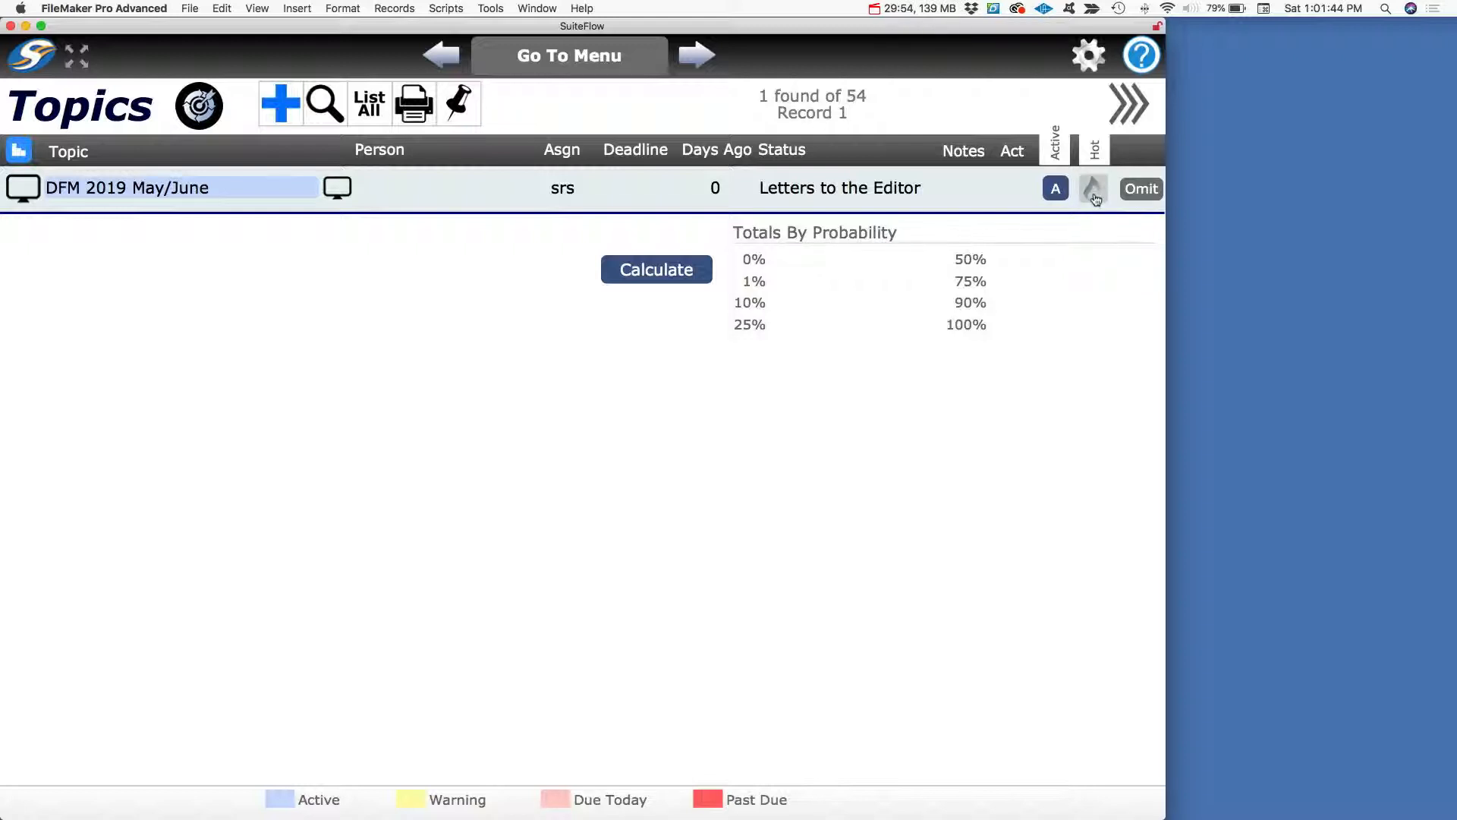
pyautogui.click(22, 189)
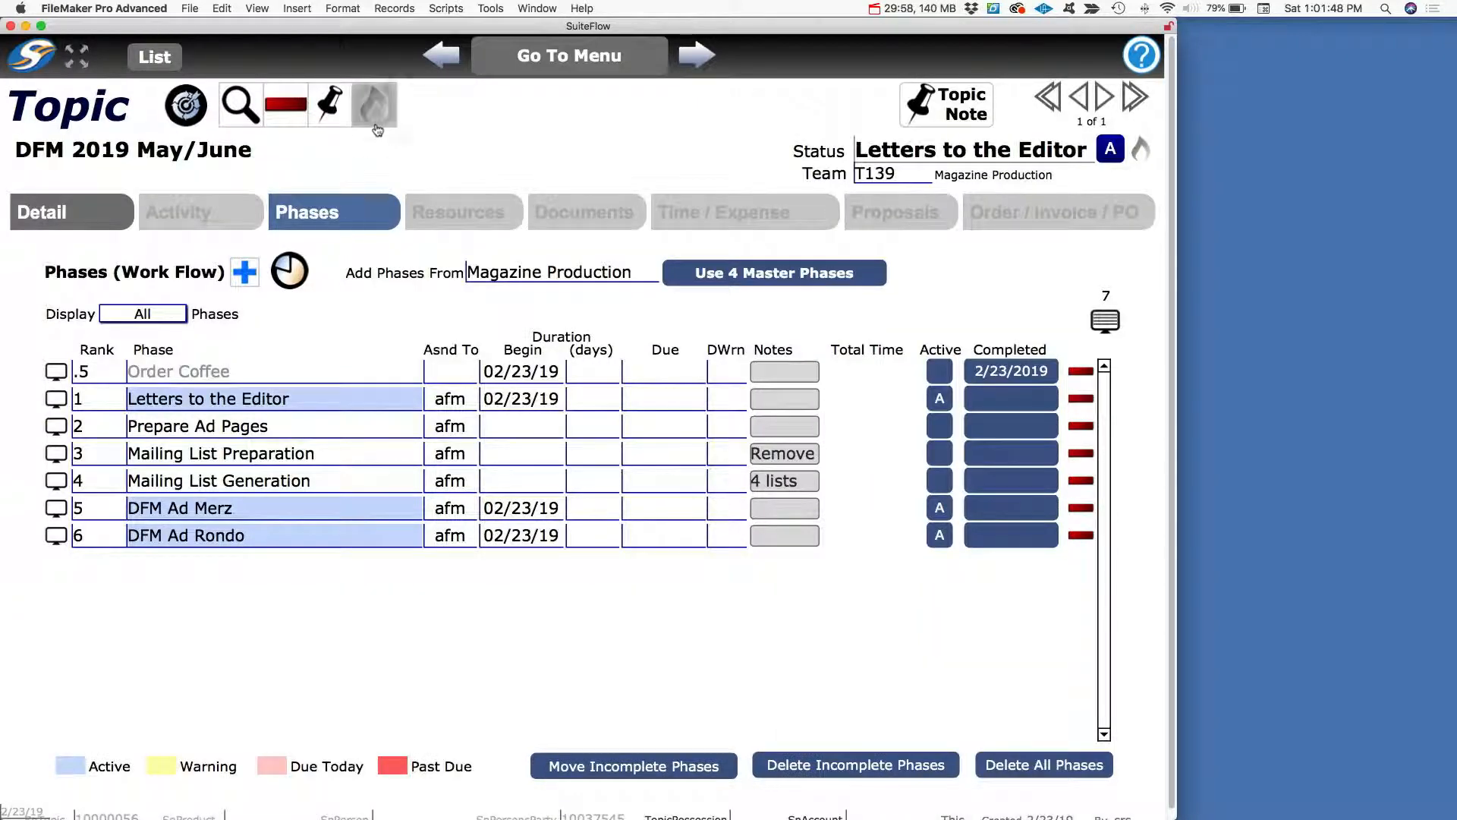
pyautogui.click(375, 126)
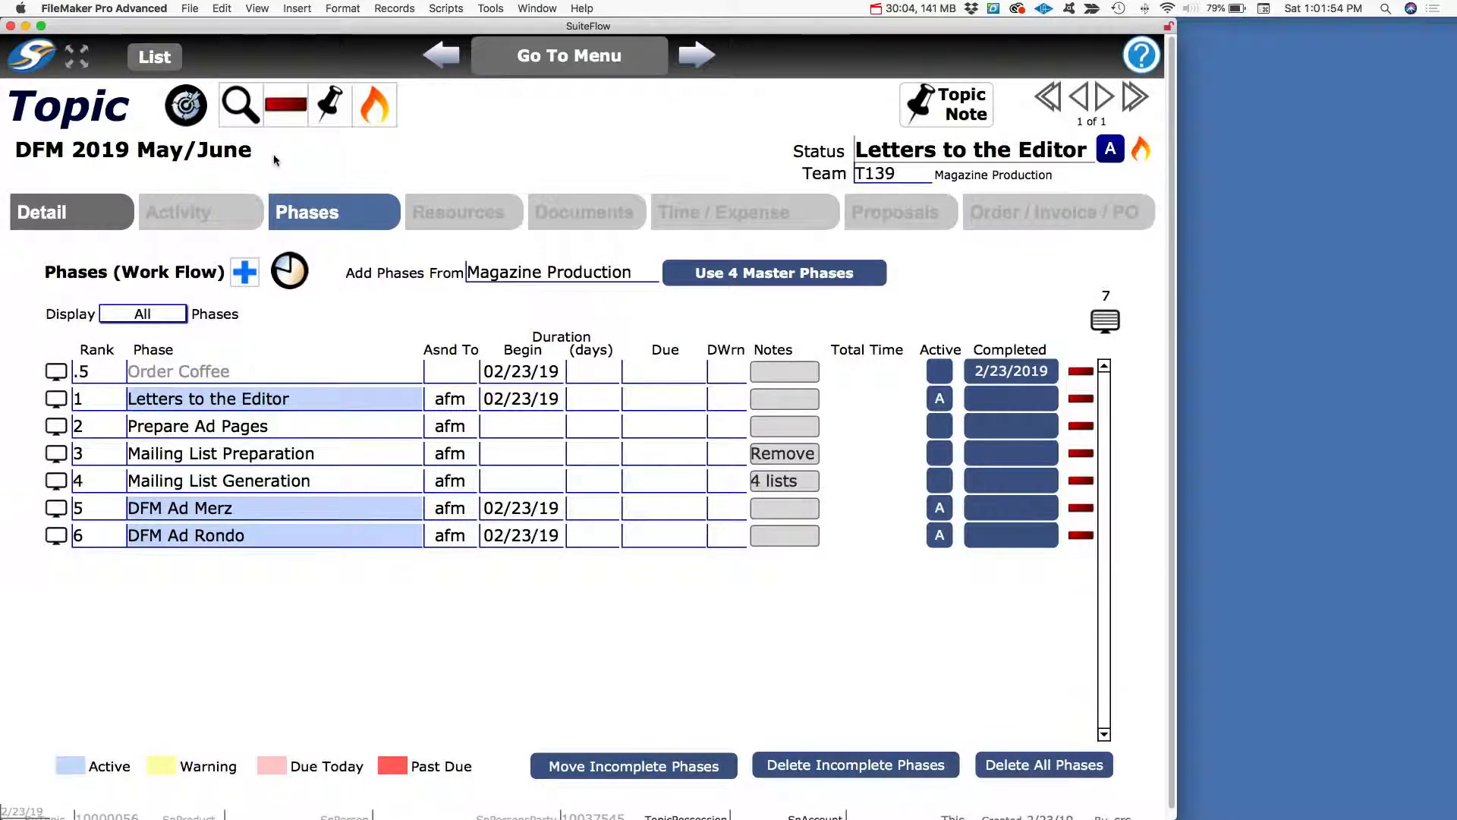
pyautogui.click(31, 75)
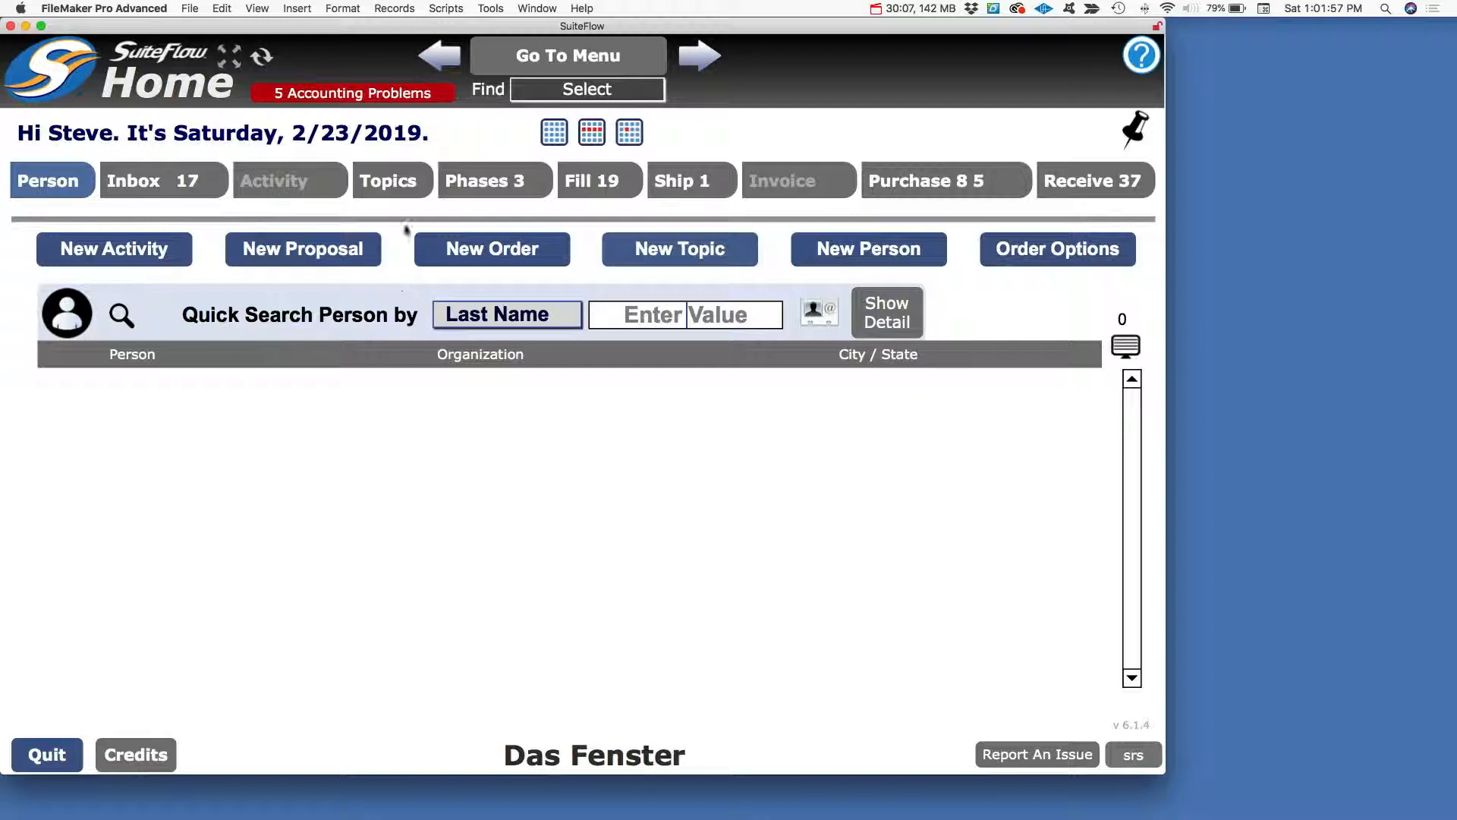
# Open the DFM 2019 May/June topic from Home's hot topics and start a new activity for the Merz Apothek advertiser from its parties
pyautogui.click(411, 182)
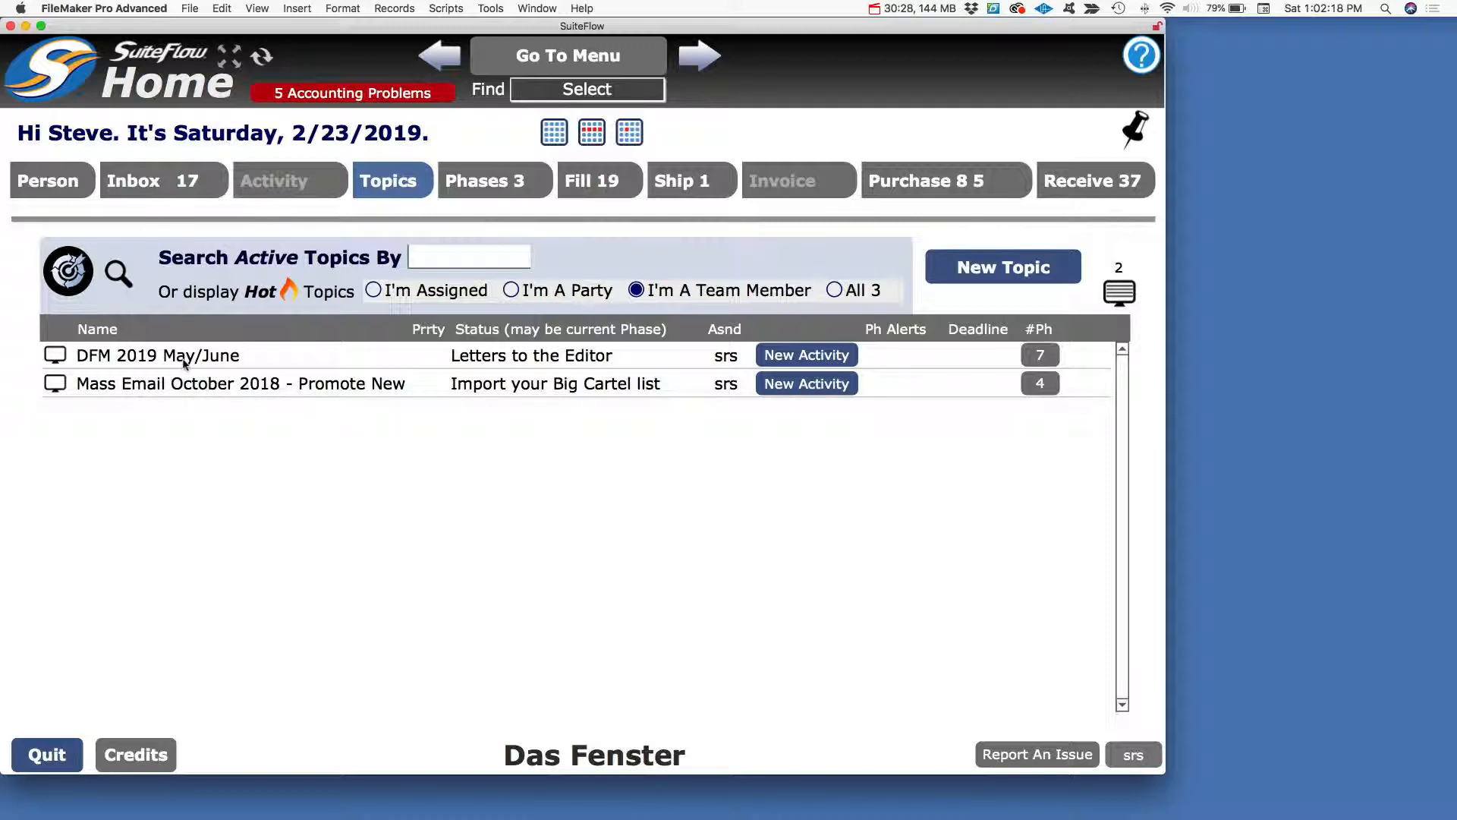
pyautogui.click(53, 363)
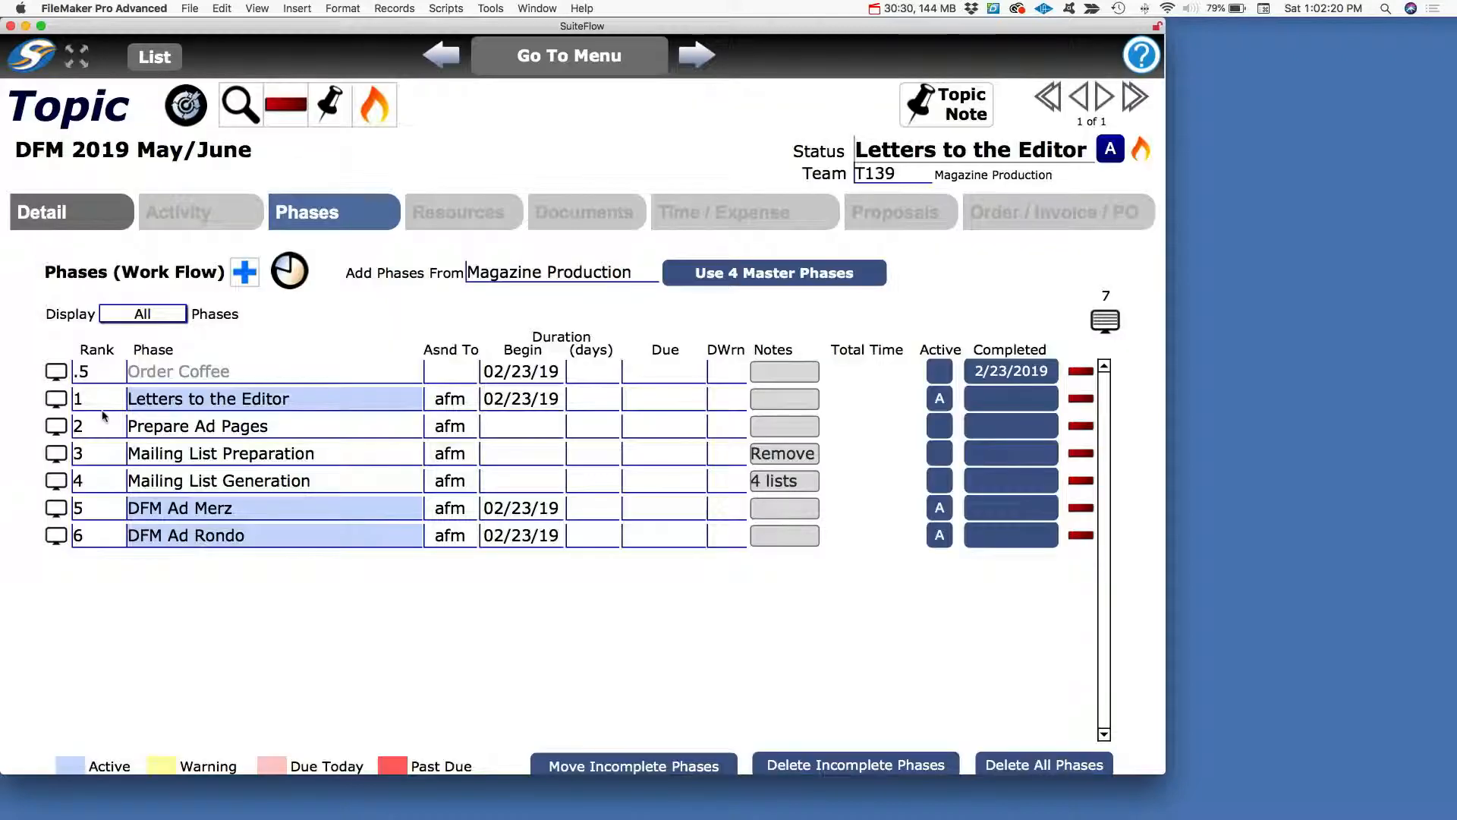
pyautogui.click(89, 206)
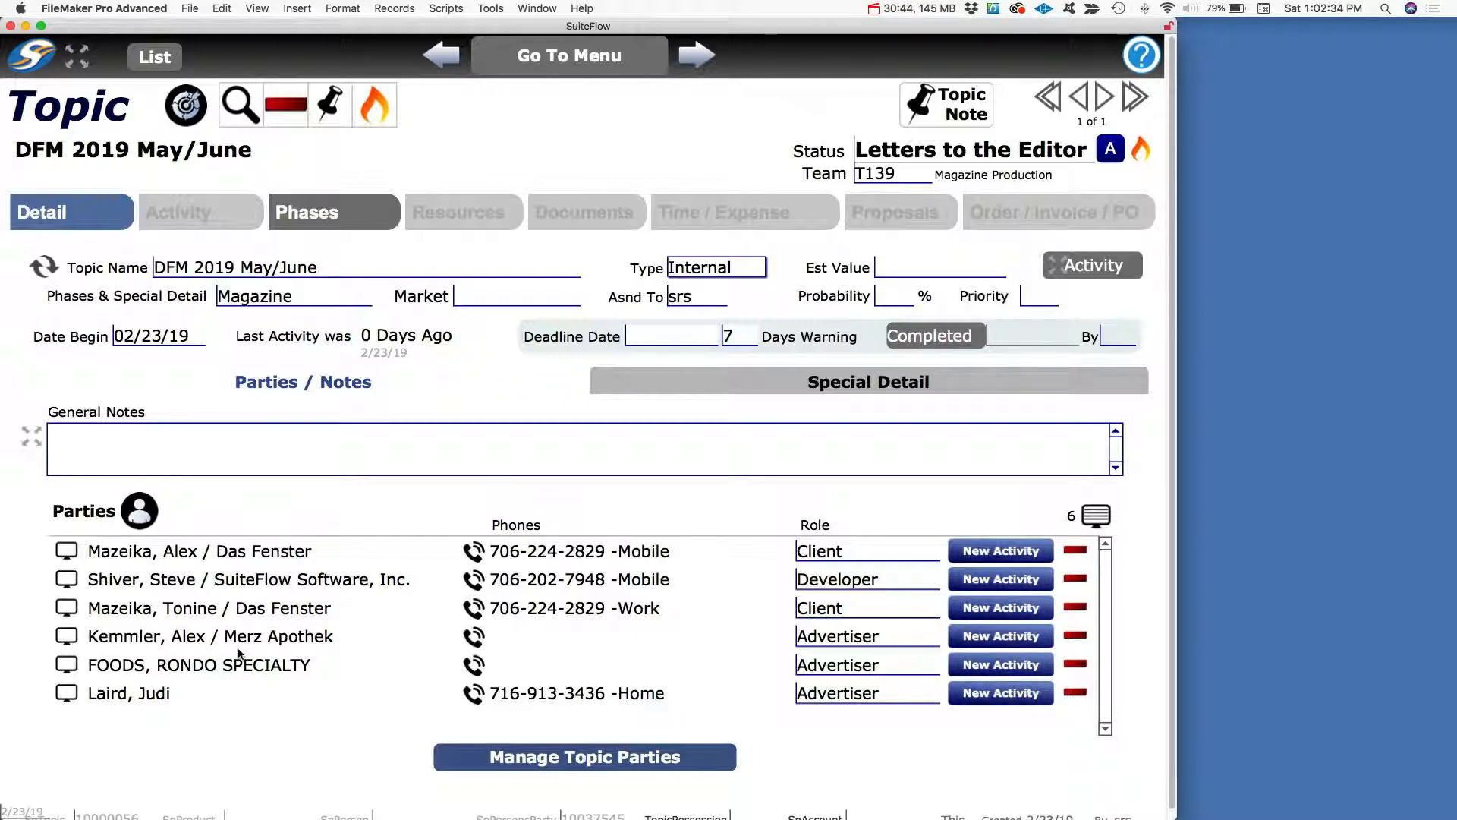
pyautogui.click(1031, 644)
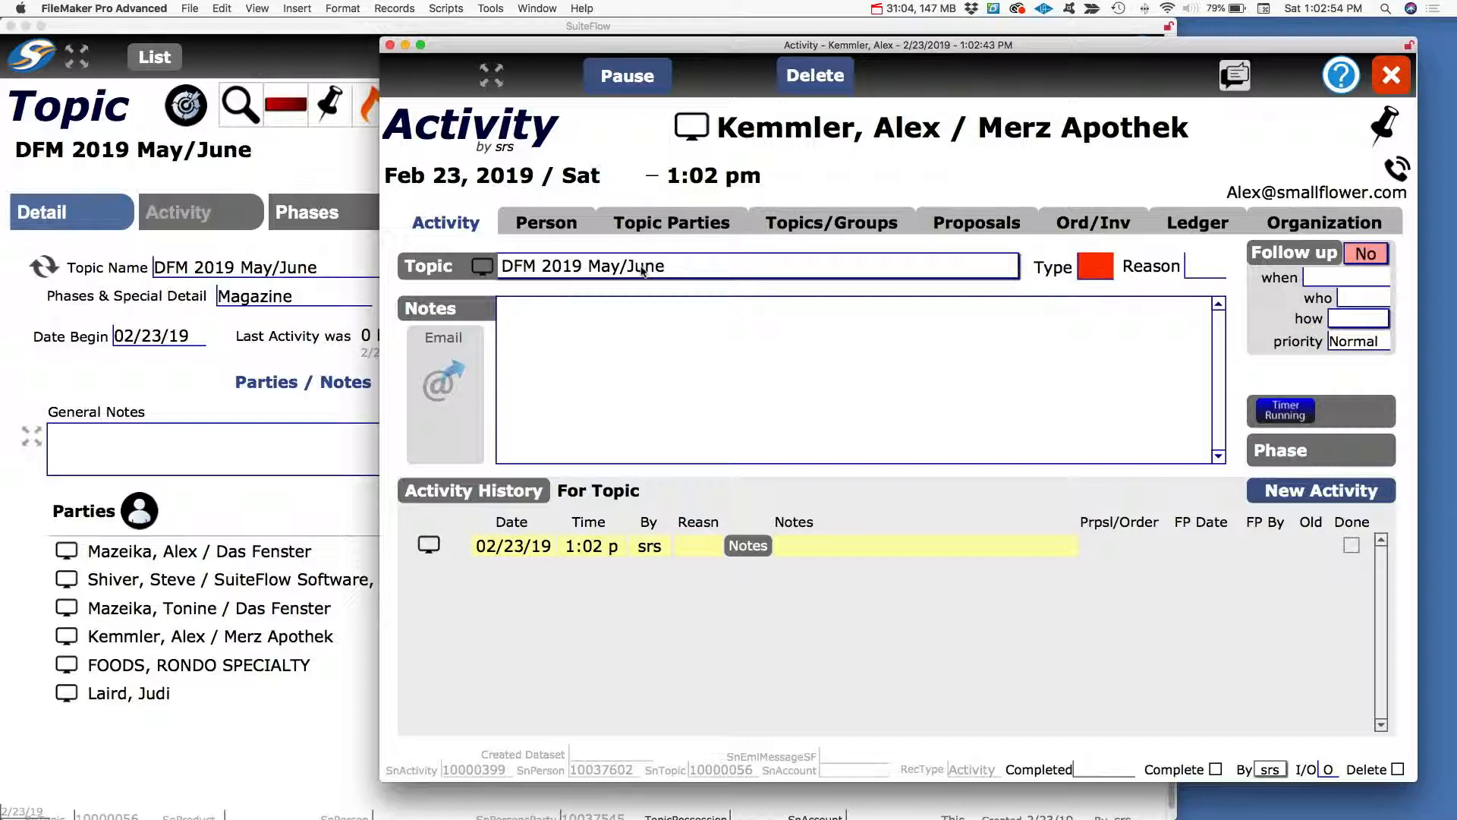
# Assign the activity to the DFM Ad Merz phase and check the activity's phase details
pyautogui.click(643, 293)
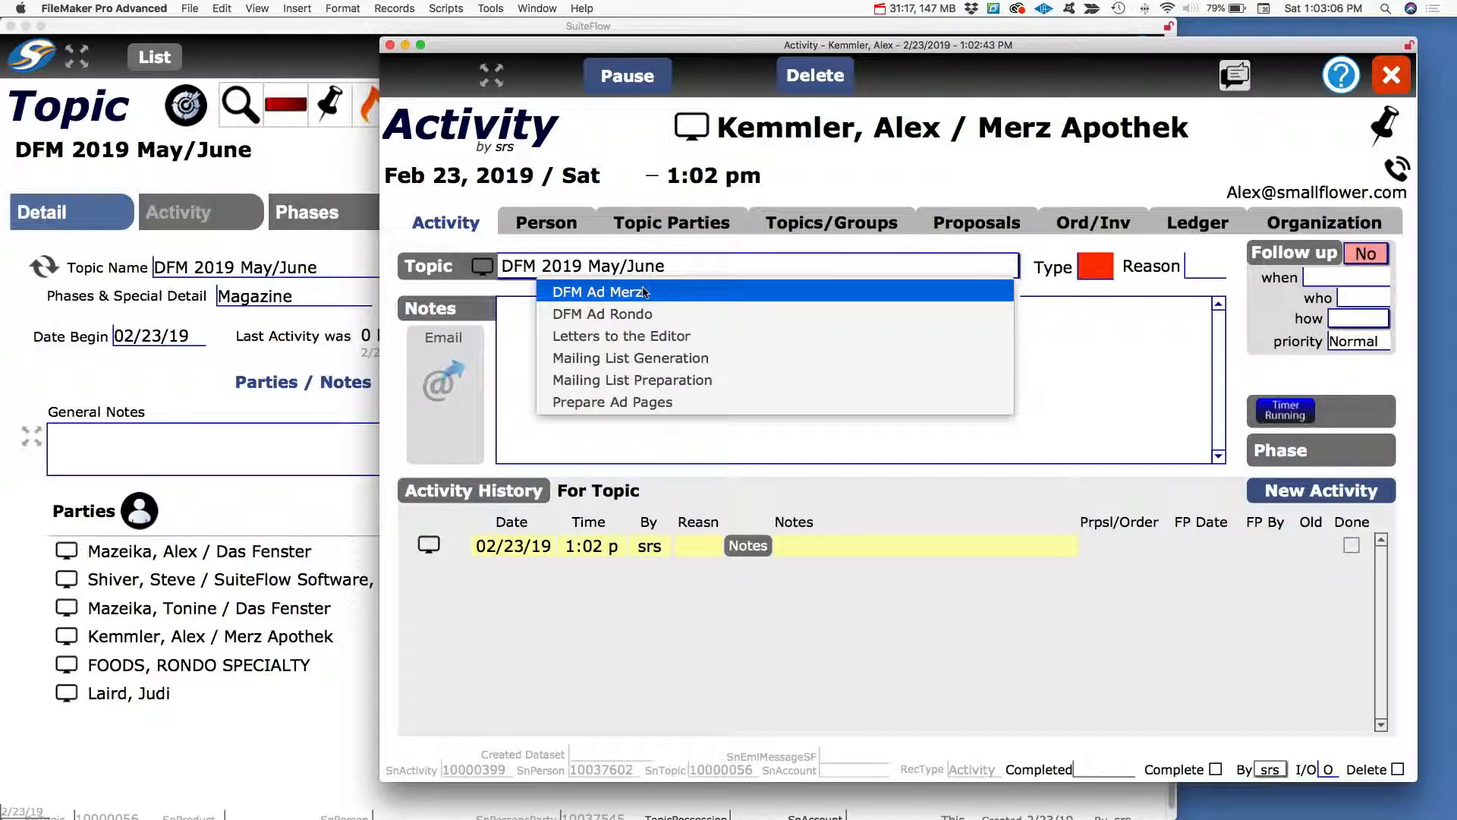
pyautogui.click(644, 293)
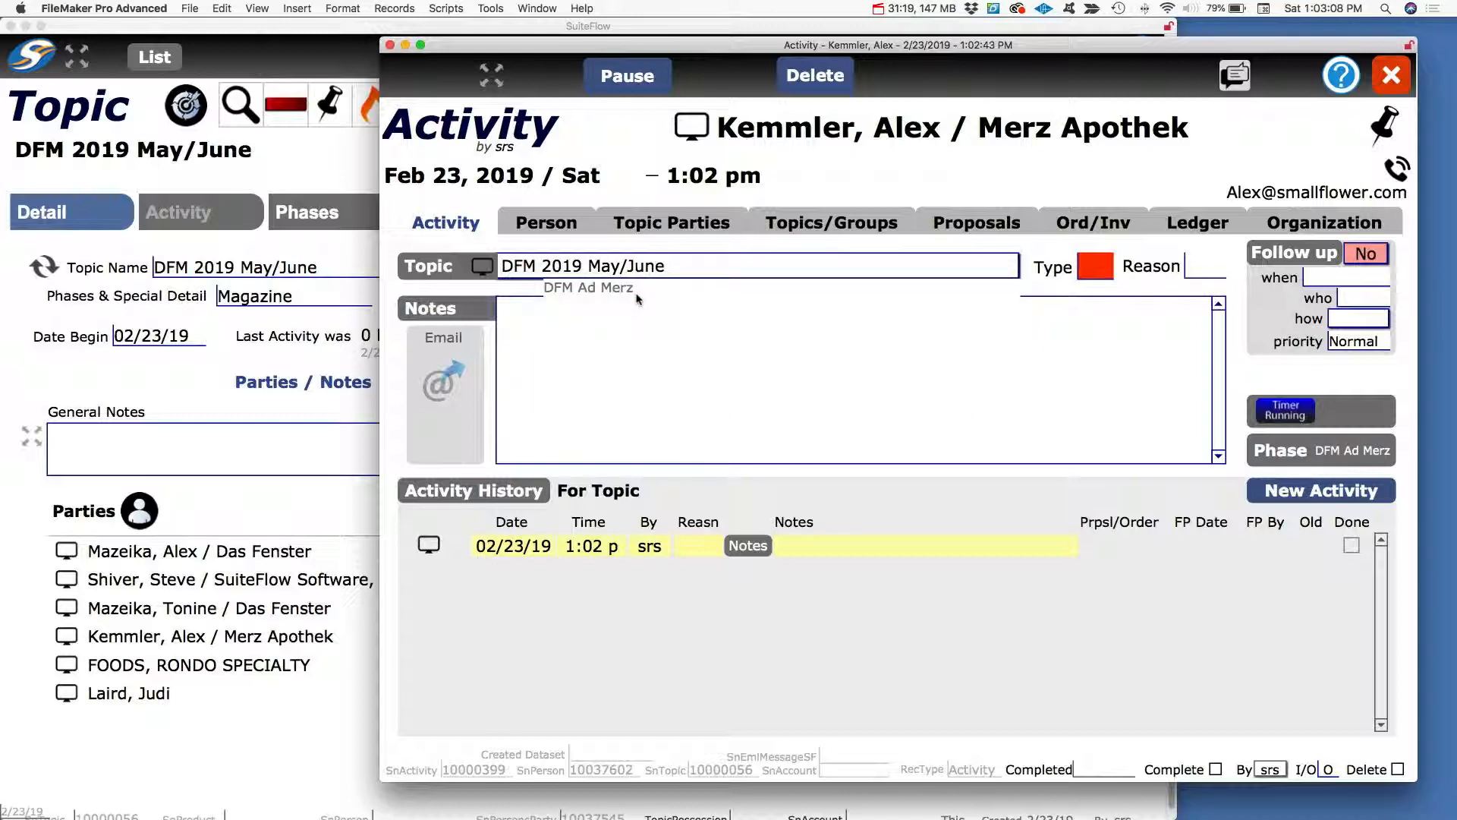
pyautogui.click(645, 347)
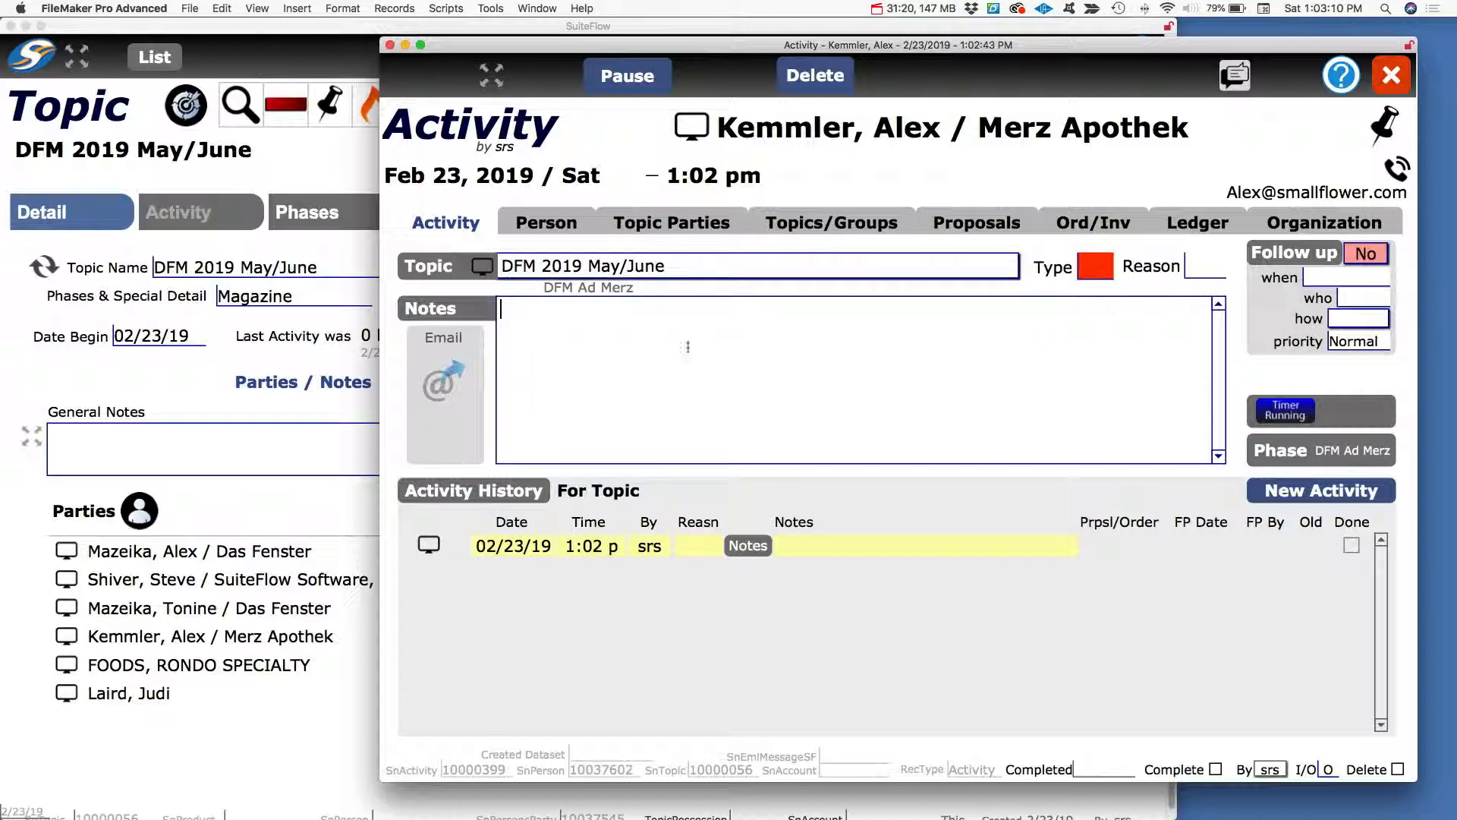
pyautogui.click(1344, 456)
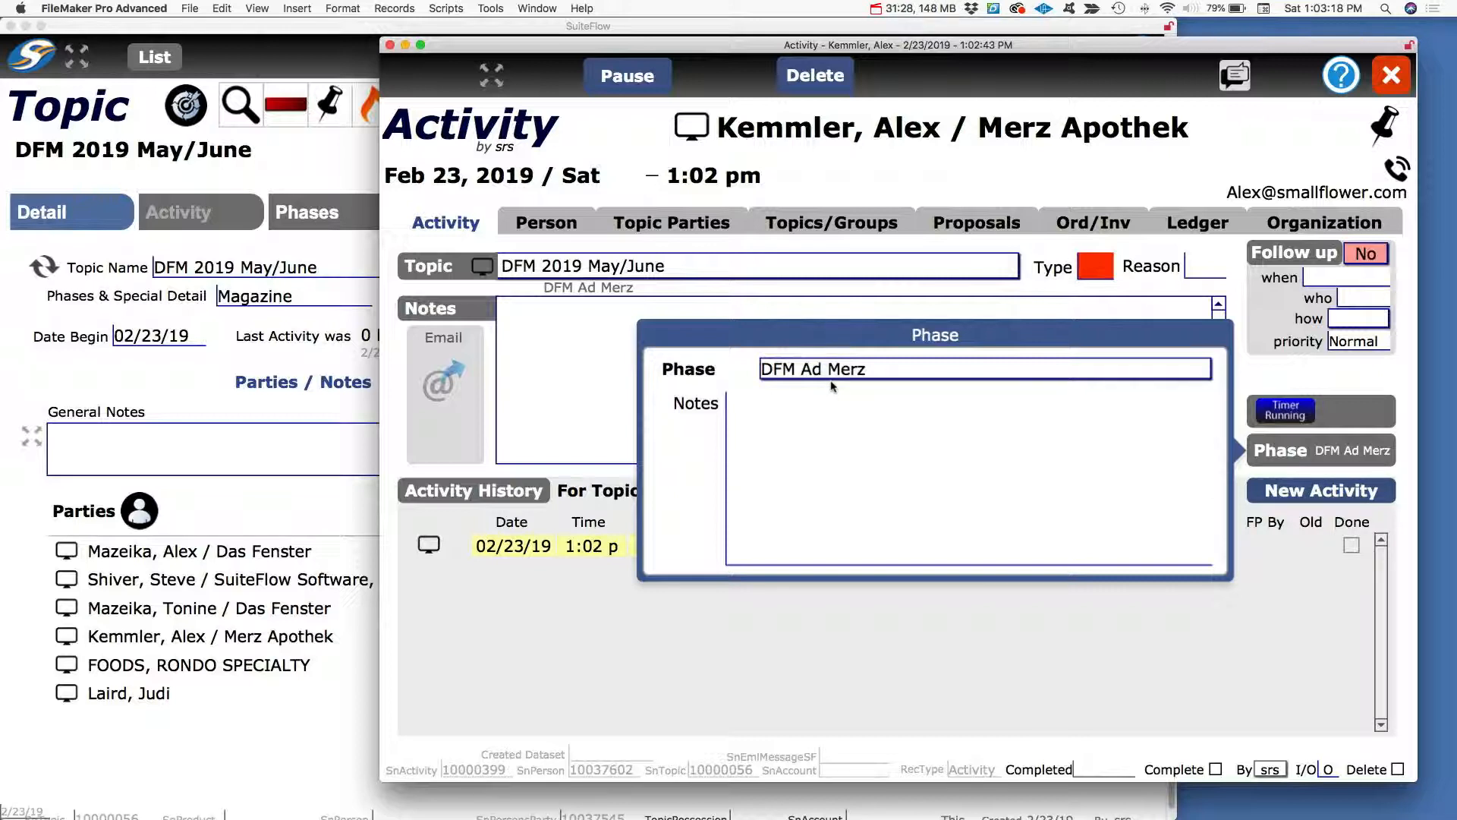
# Enter the activity notes "called him and sent email fP"
pyautogui.click(549, 403)
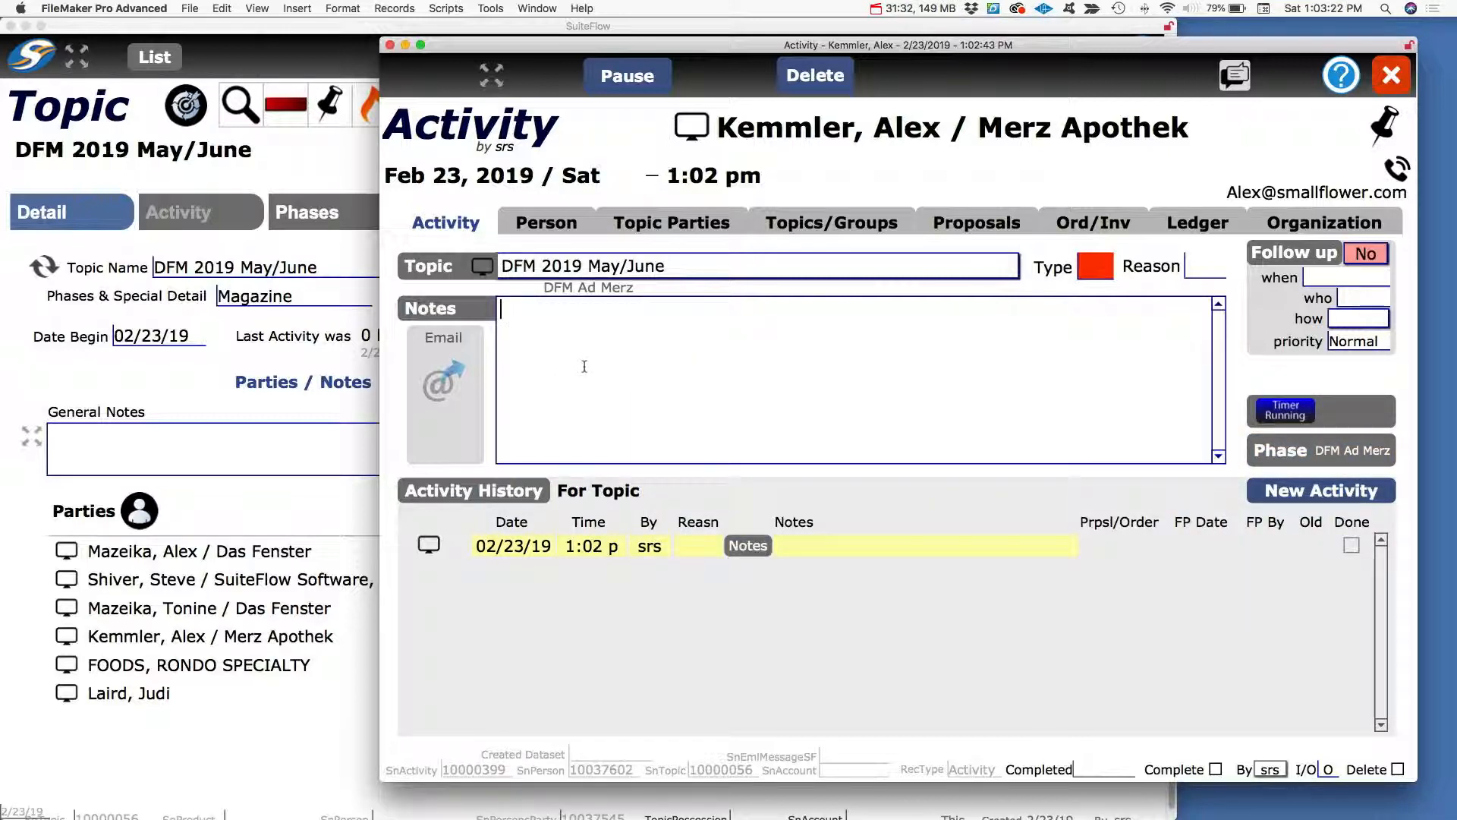
pyautogui.write('cle')
pyautogui.press('BackSpace')
pyautogui.write('called him and s')
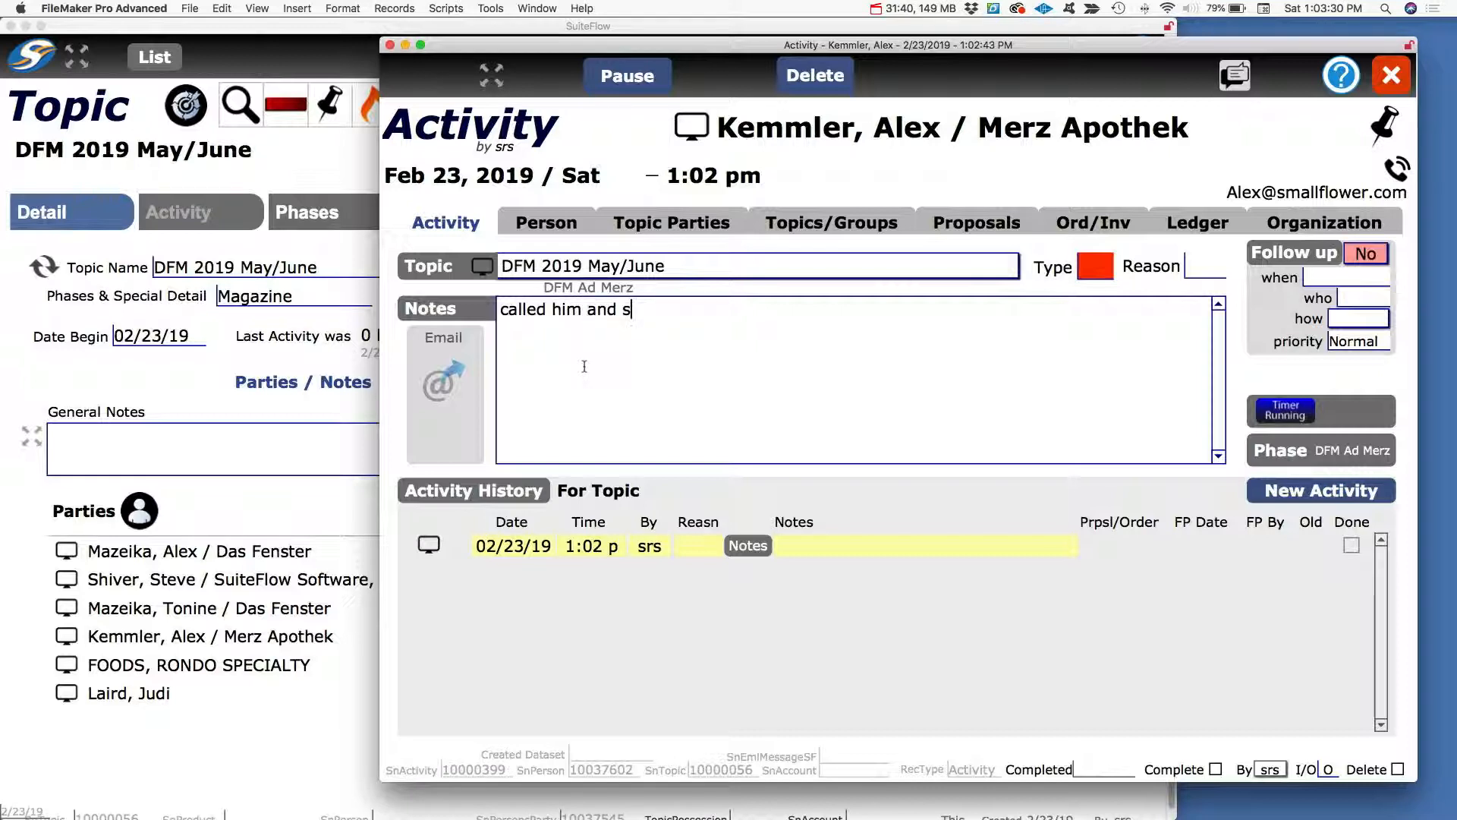
pyautogui.write('ent email f')
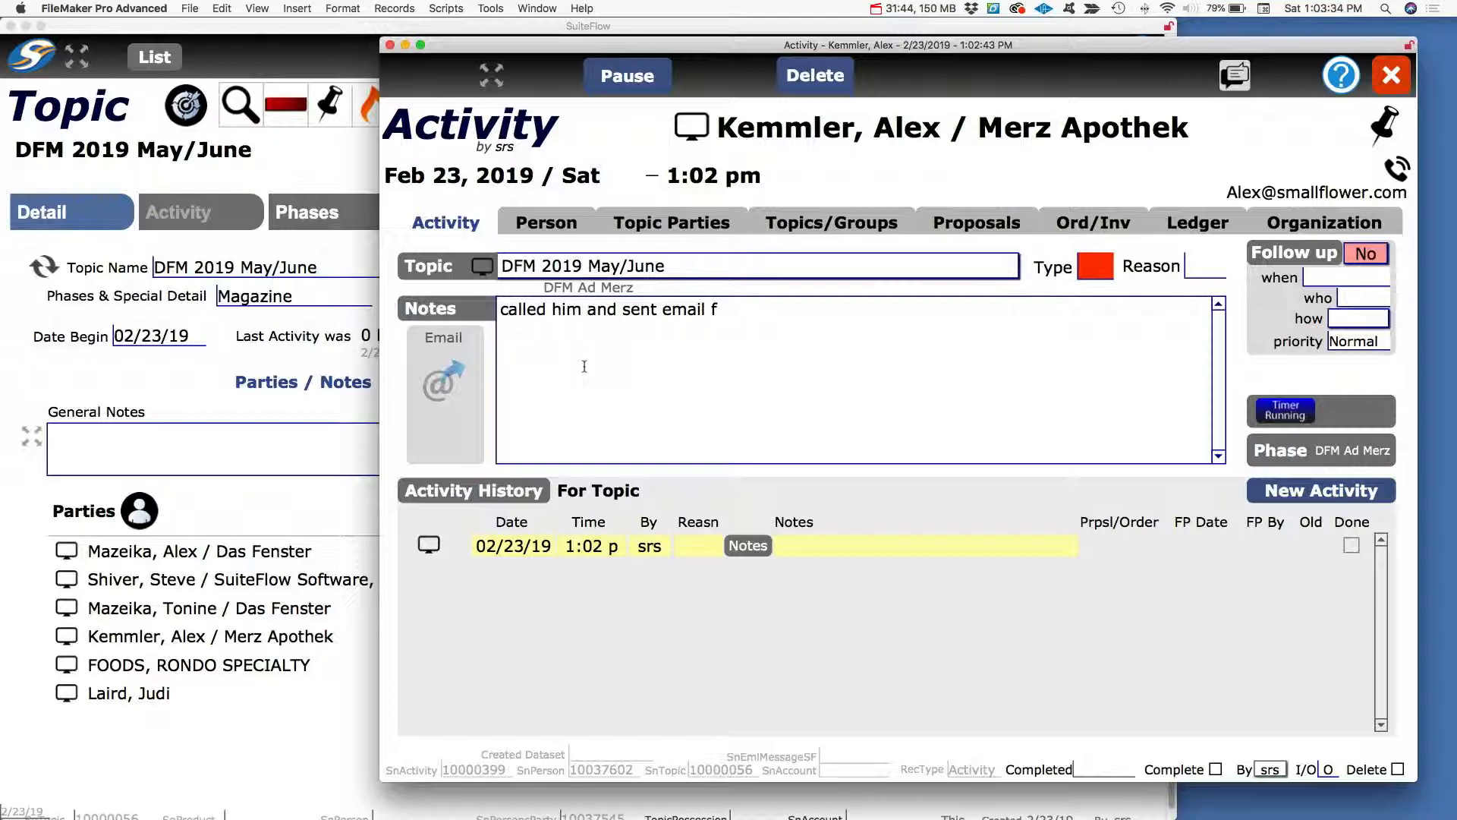
pyautogui.write('P')
# Draft an outgoing email from the activity with the body ";lajds;fijasd;of a; g", stop the timer and return to the activity
pyautogui.click(443, 387)
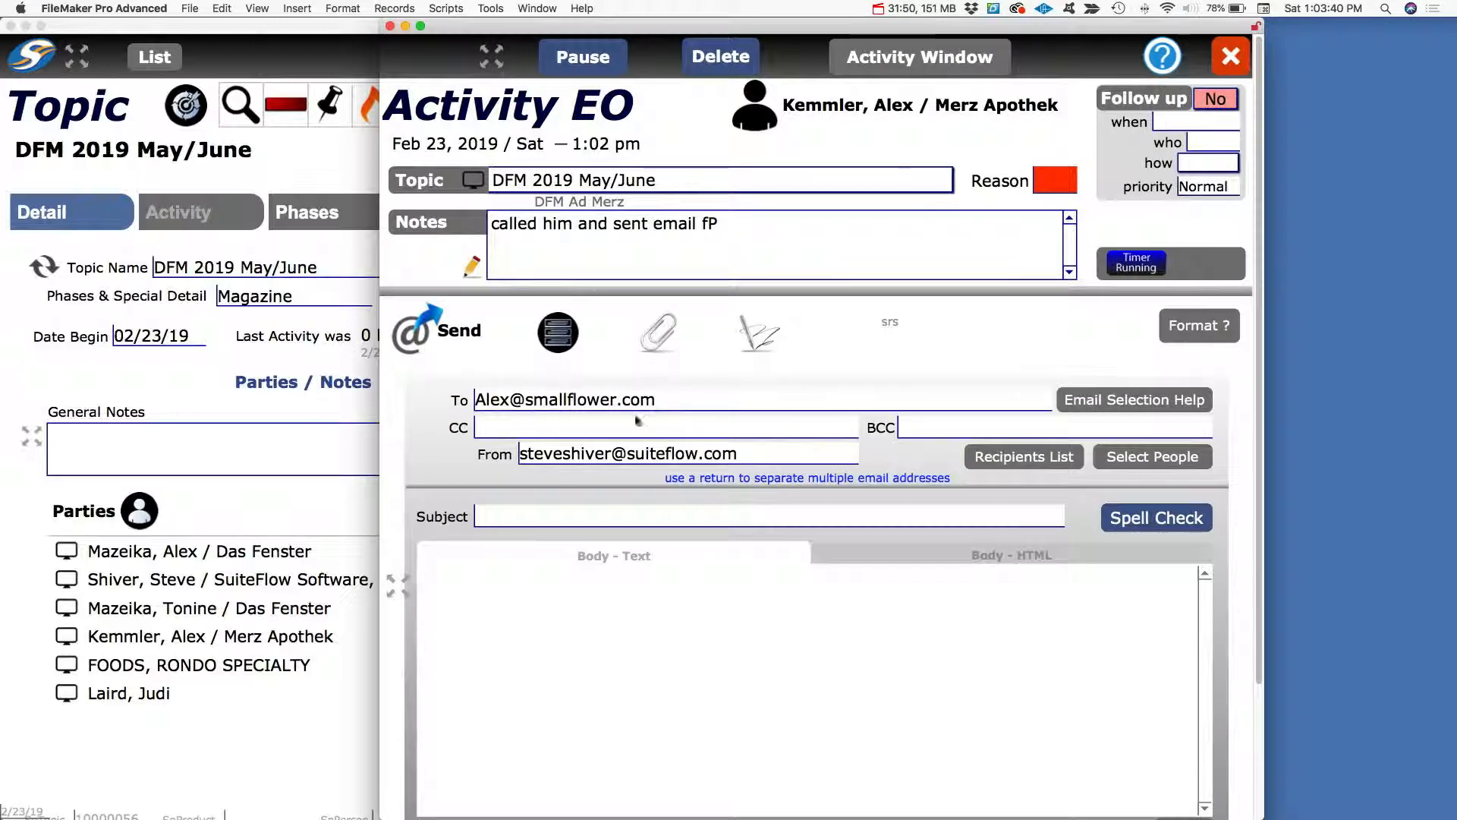
pyautogui.click(531, 628)
pyautogui.write(';lajds;fijasd;of a; g')
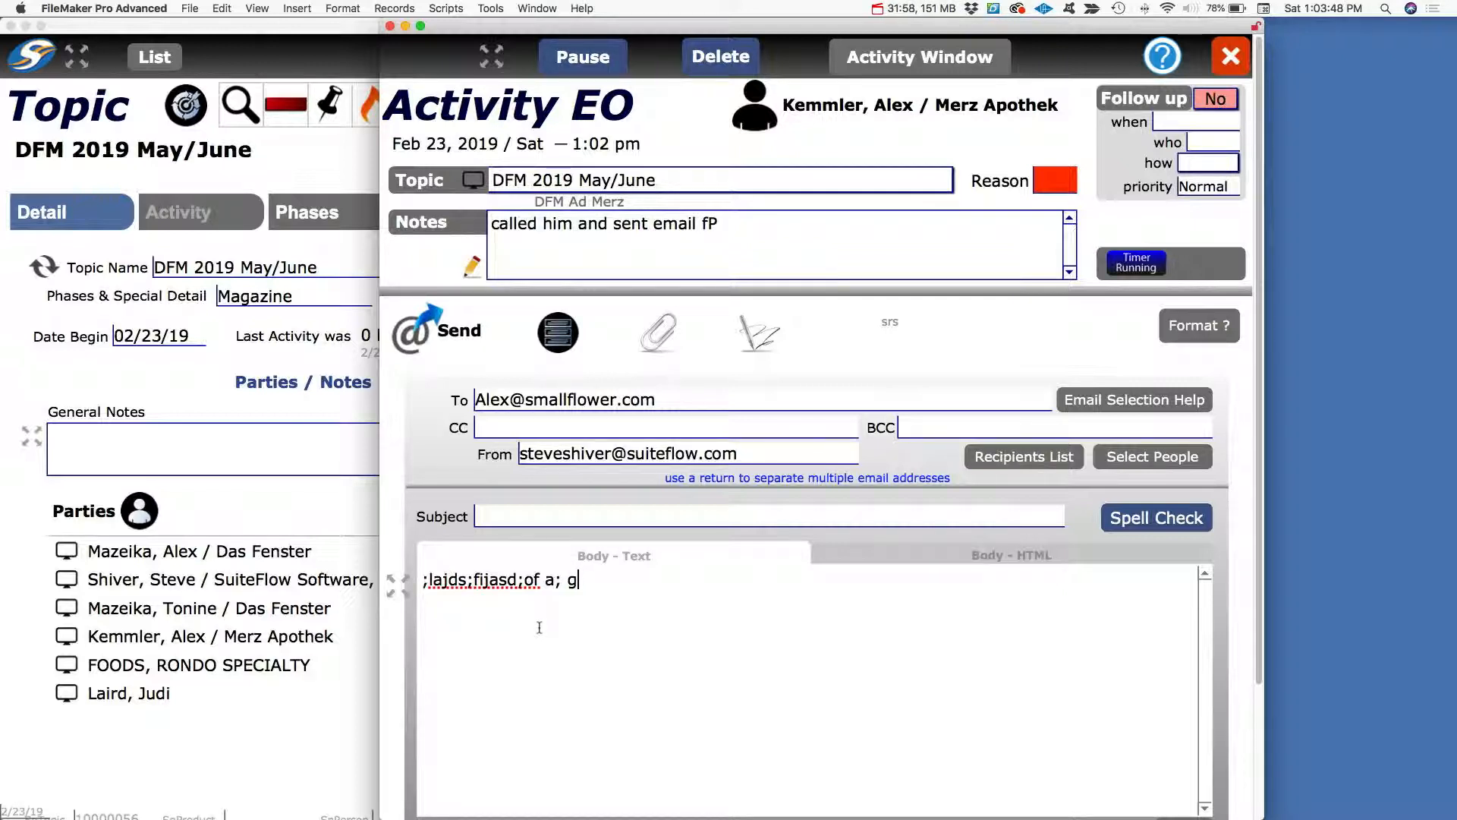
pyautogui.click(1134, 271)
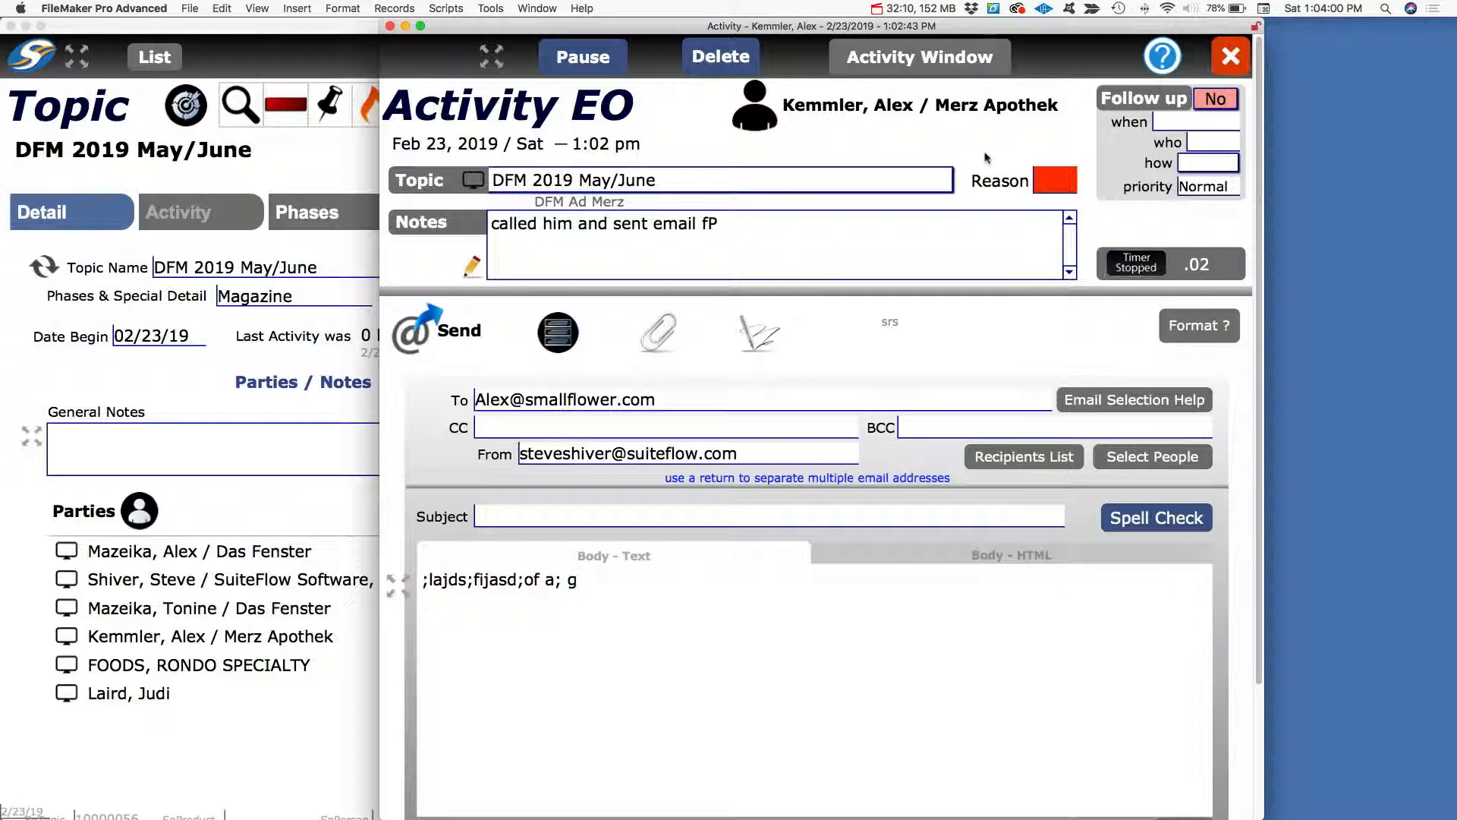
pyautogui.click(885, 64)
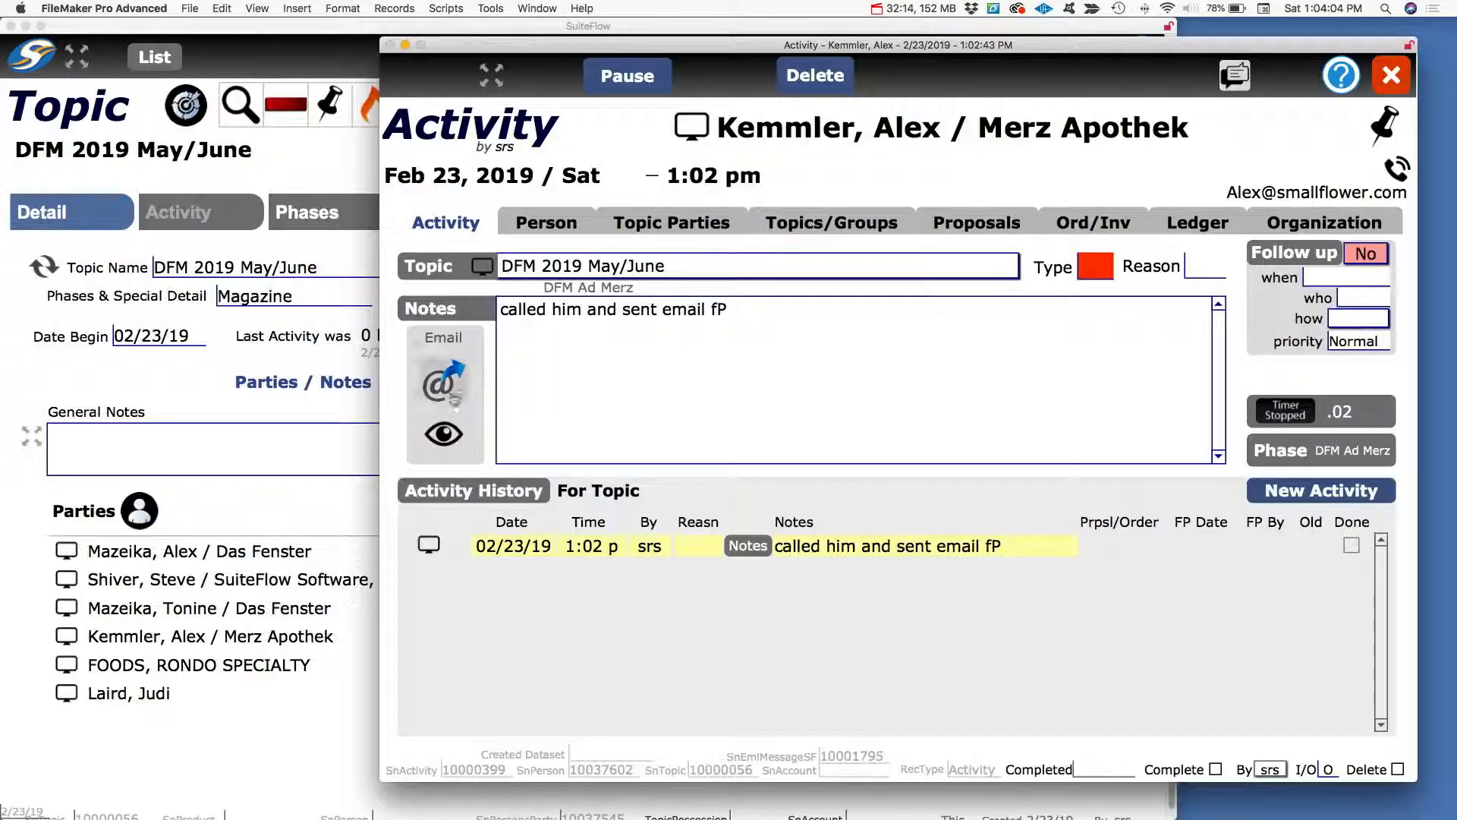
# Reopen the activity's email draft in an enlarged window to review it, and return to the activity
pyautogui.click(440, 384)
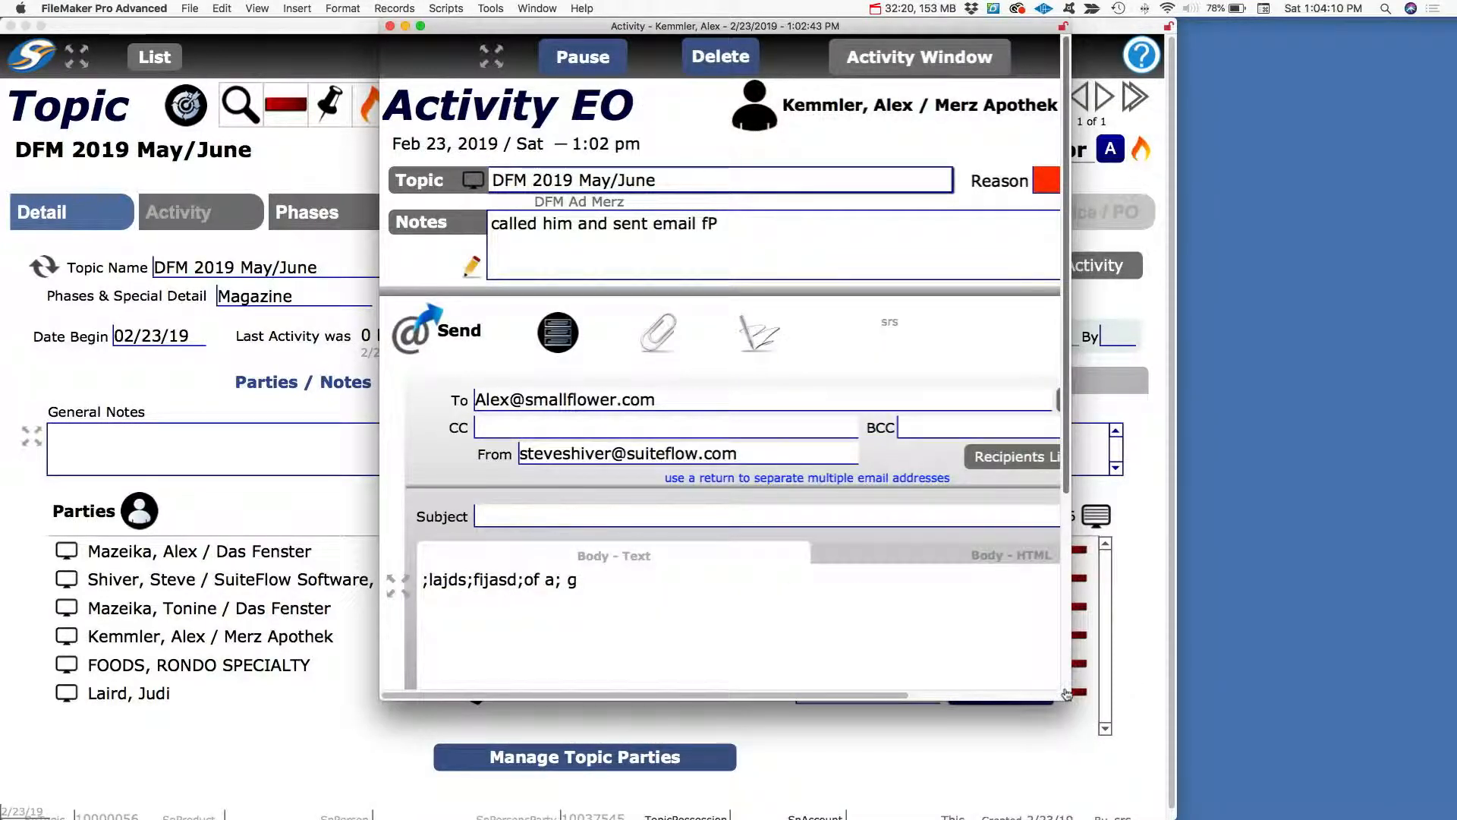
pyautogui.moveTo(1069, 699); pyautogui.dragTo(1345, 817)
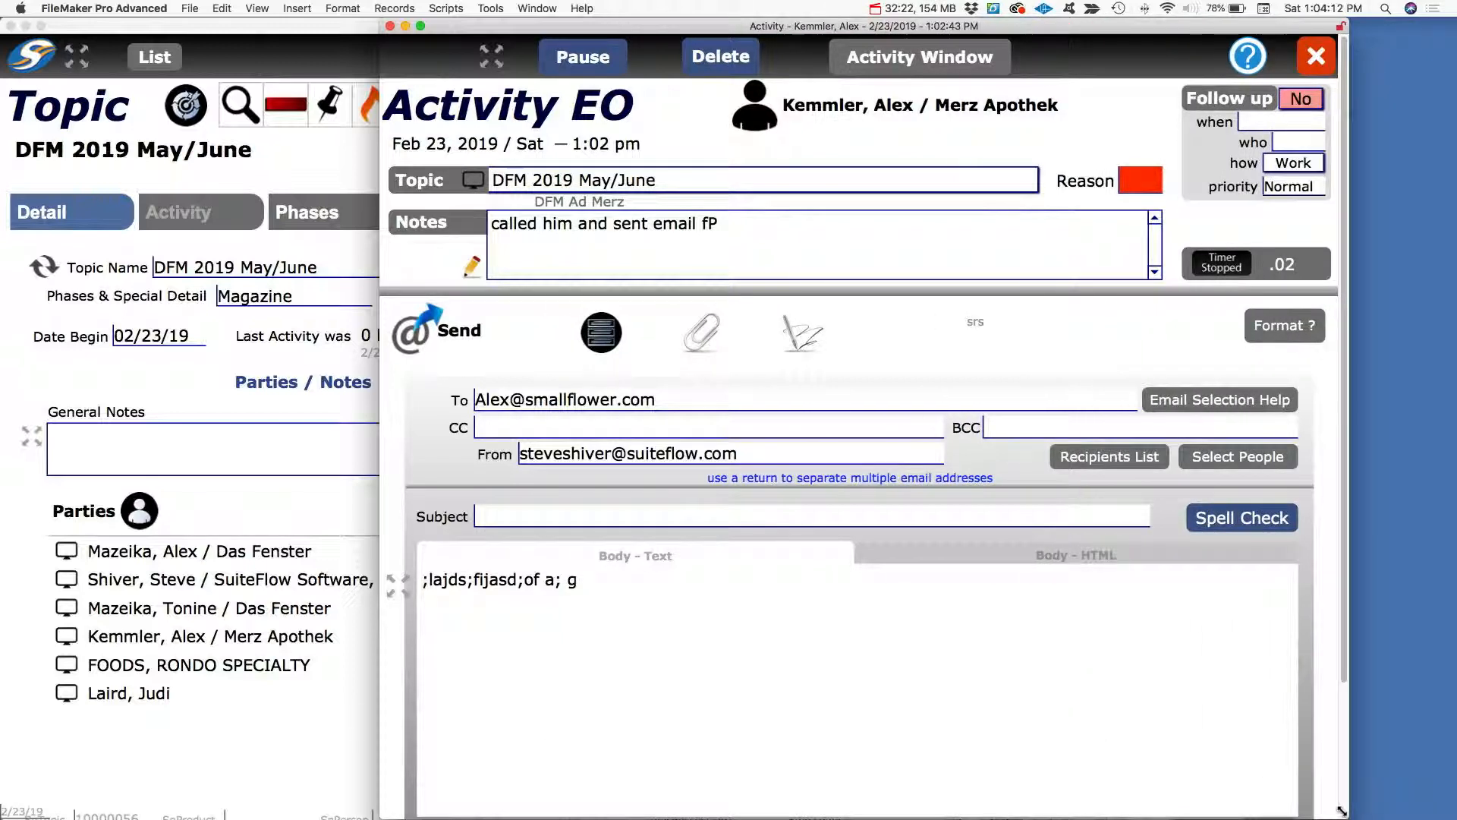
pyautogui.click(917, 64)
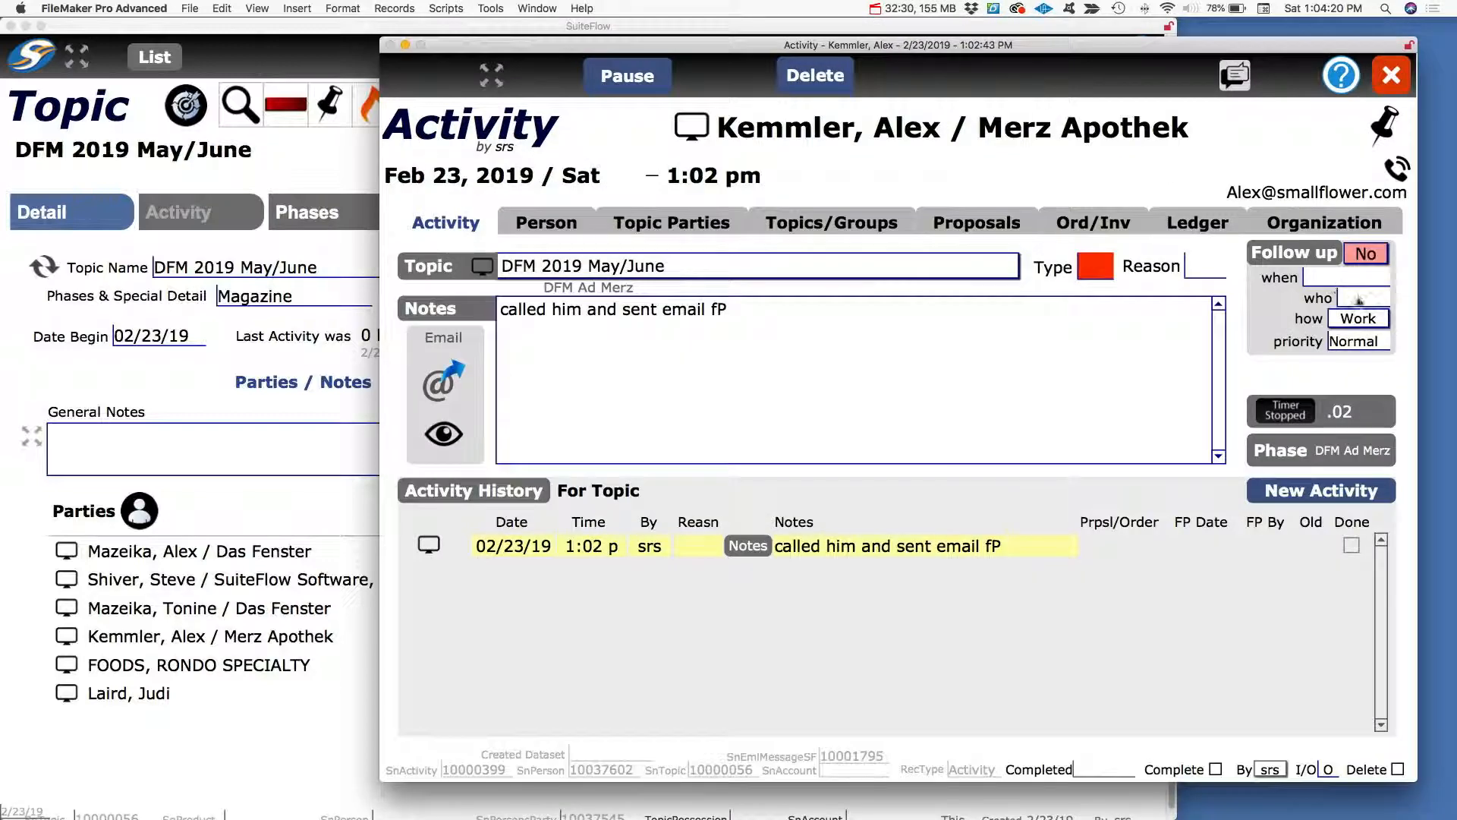
# Turn on the activity's follow-up, set its date to 2/25/19 and check the choices for who performs it
pyautogui.click(1380, 258)
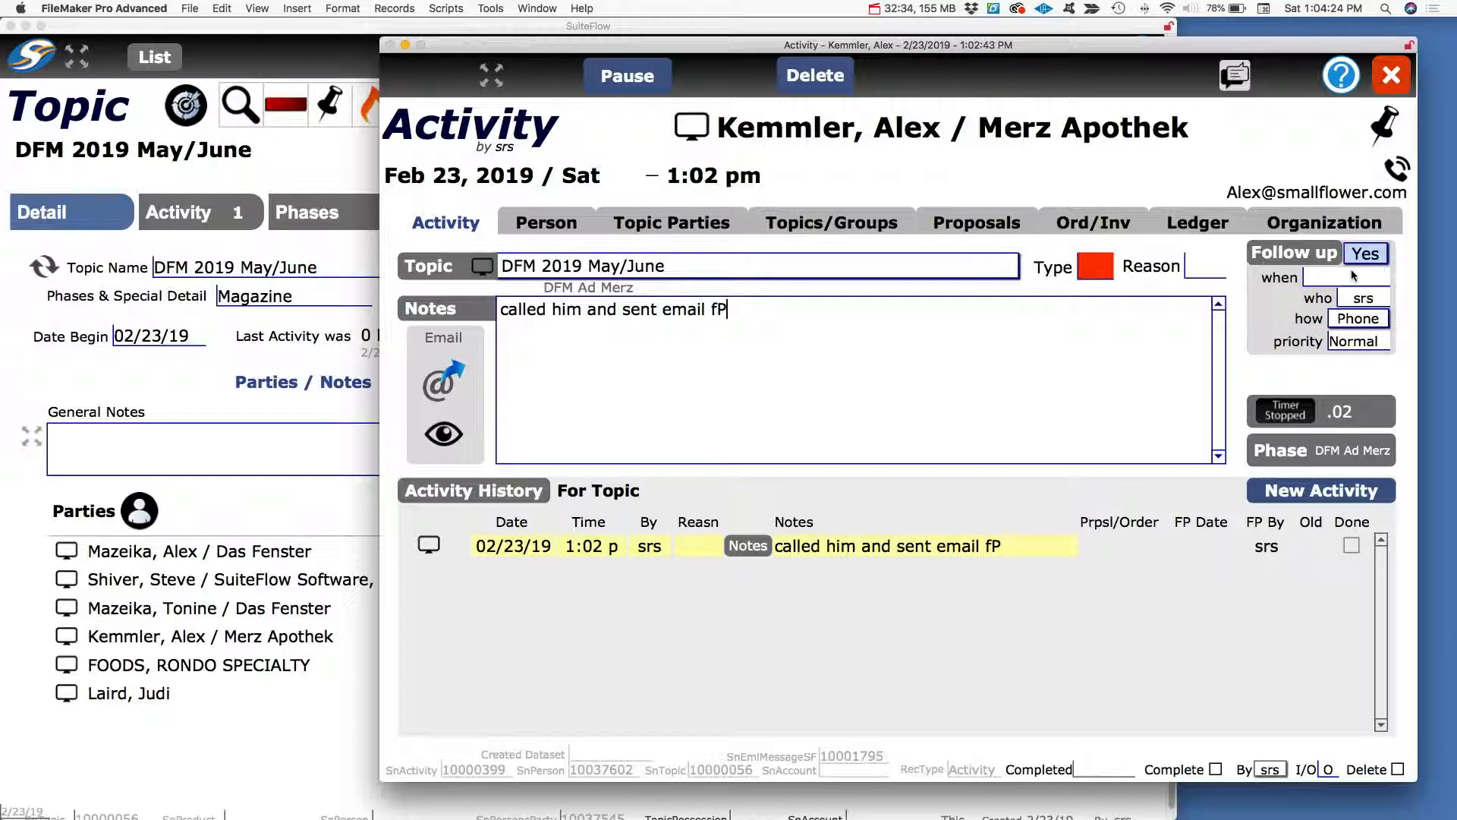
pyautogui.click(1350, 276)
pyautogui.click(1305, 374)
pyautogui.click(1216, 139)
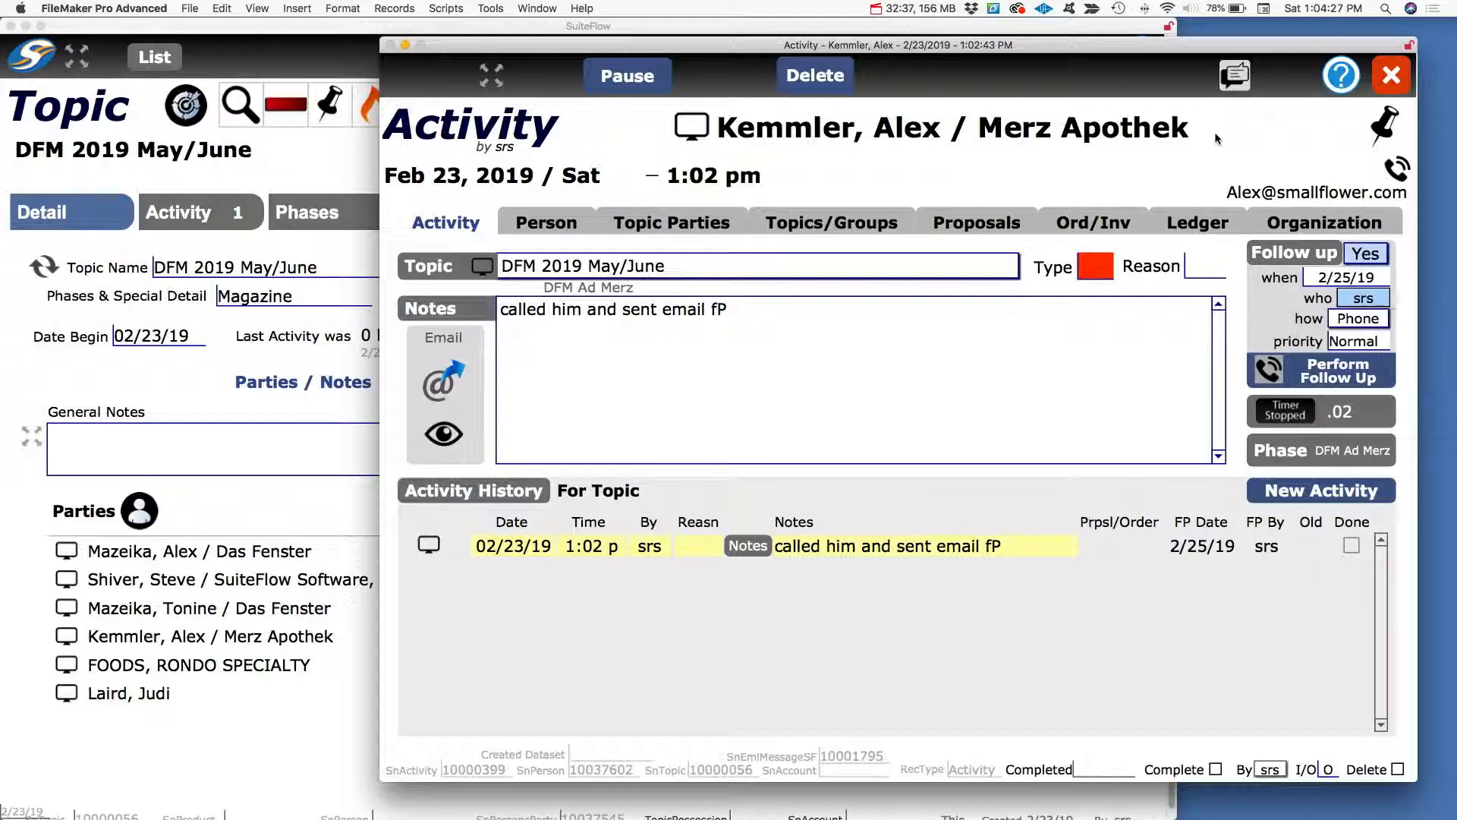
pyautogui.click(1377, 299)
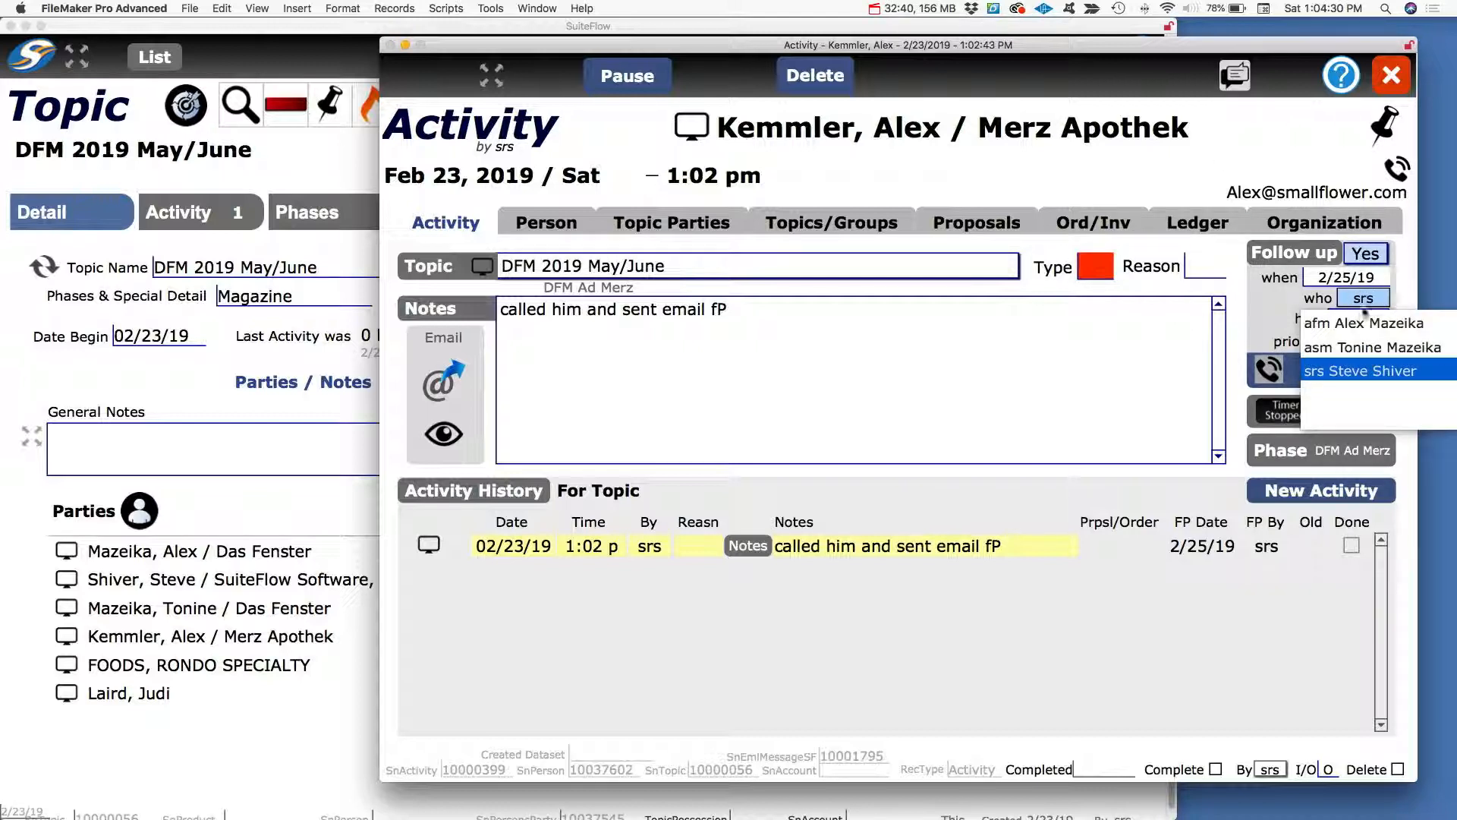
pyautogui.click(1246, 171)
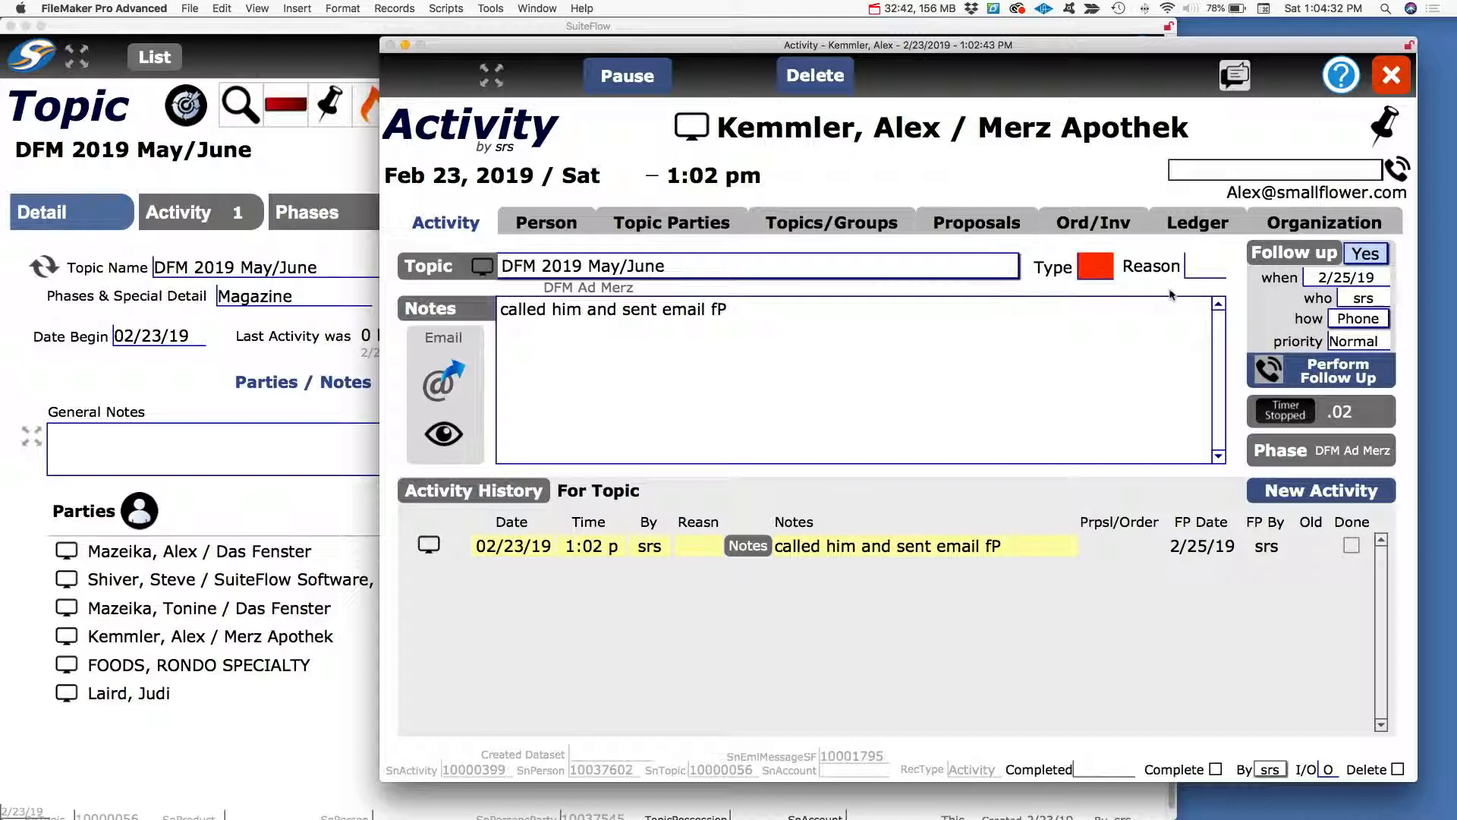
# Set the activity type to PH and the reason to SCS Sales Call - Subsequent, and close the activity
pyautogui.click(1099, 270)
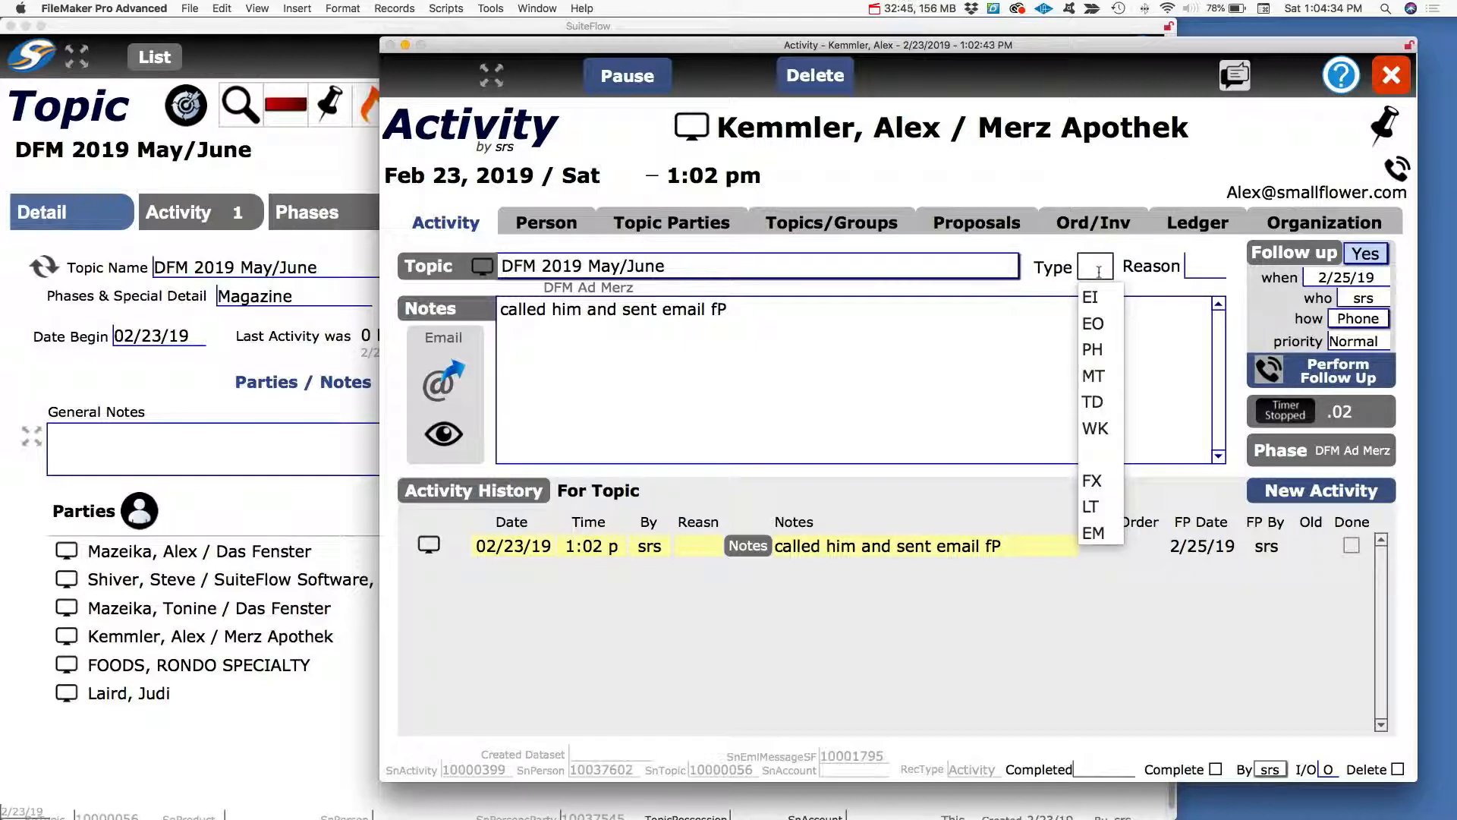
pyautogui.click(1093, 351)
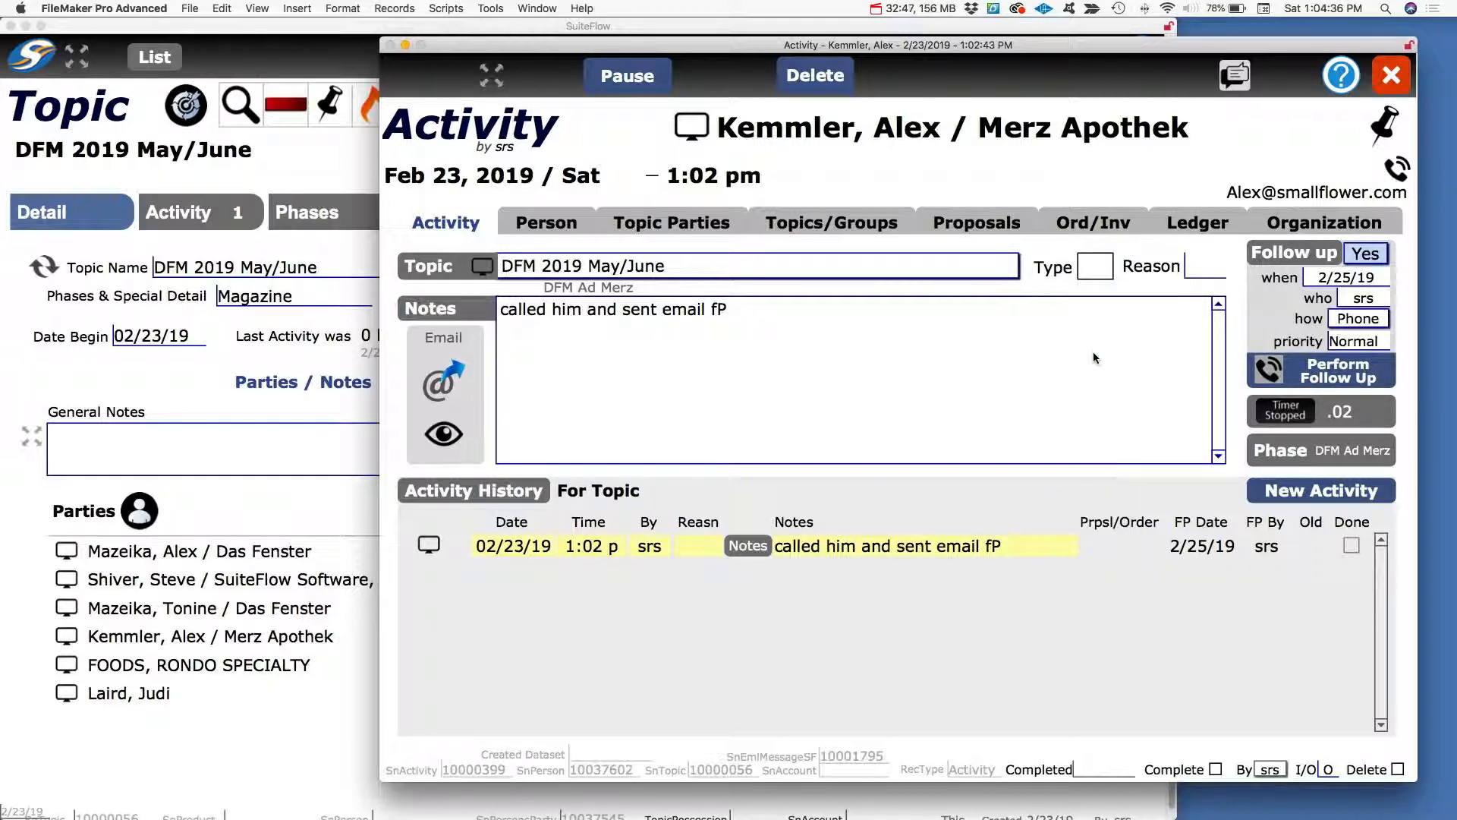
pyautogui.click(1213, 270)
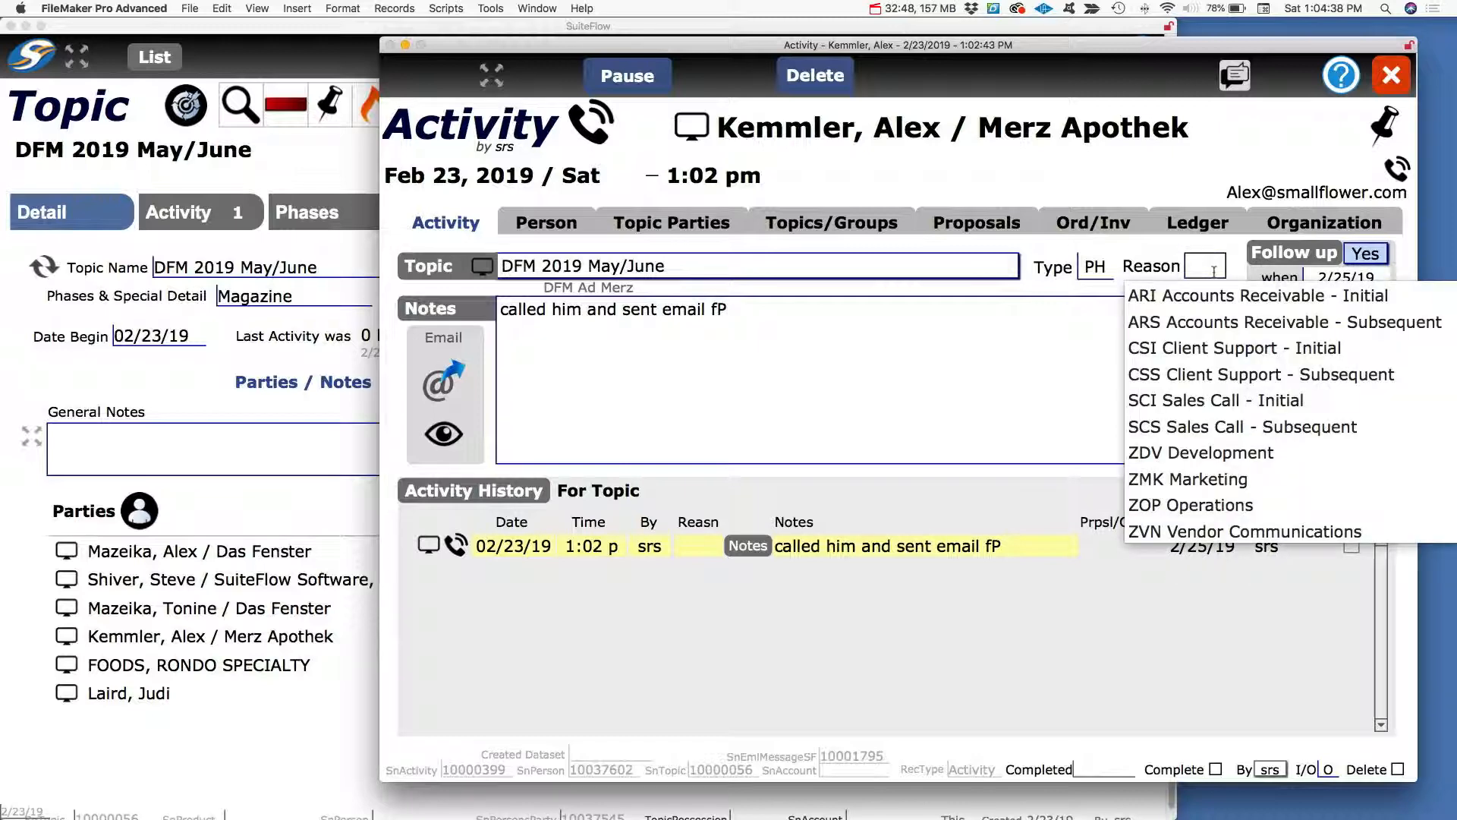
pyautogui.click(1188, 426)
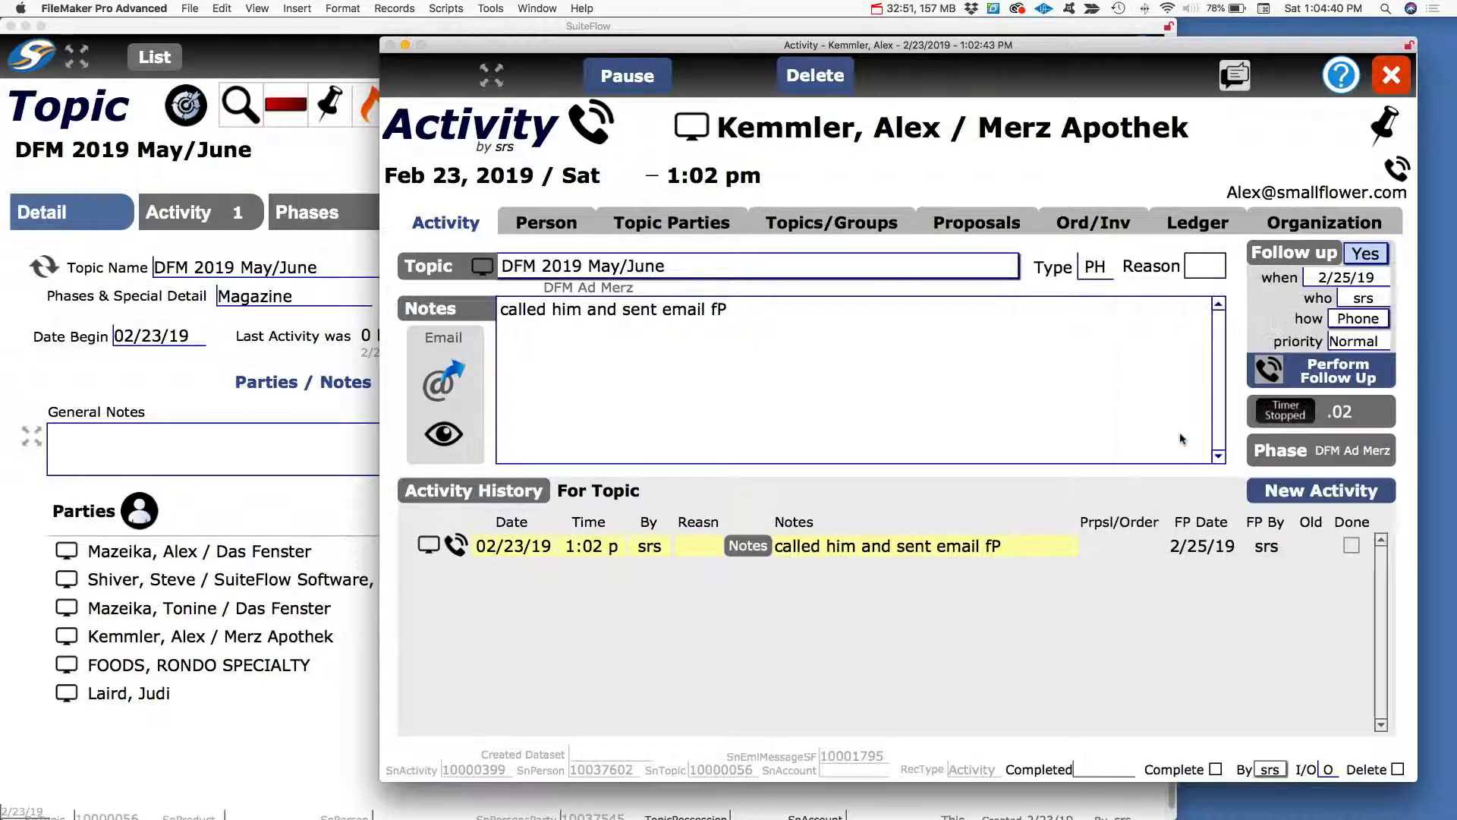
pyautogui.click(1165, 196)
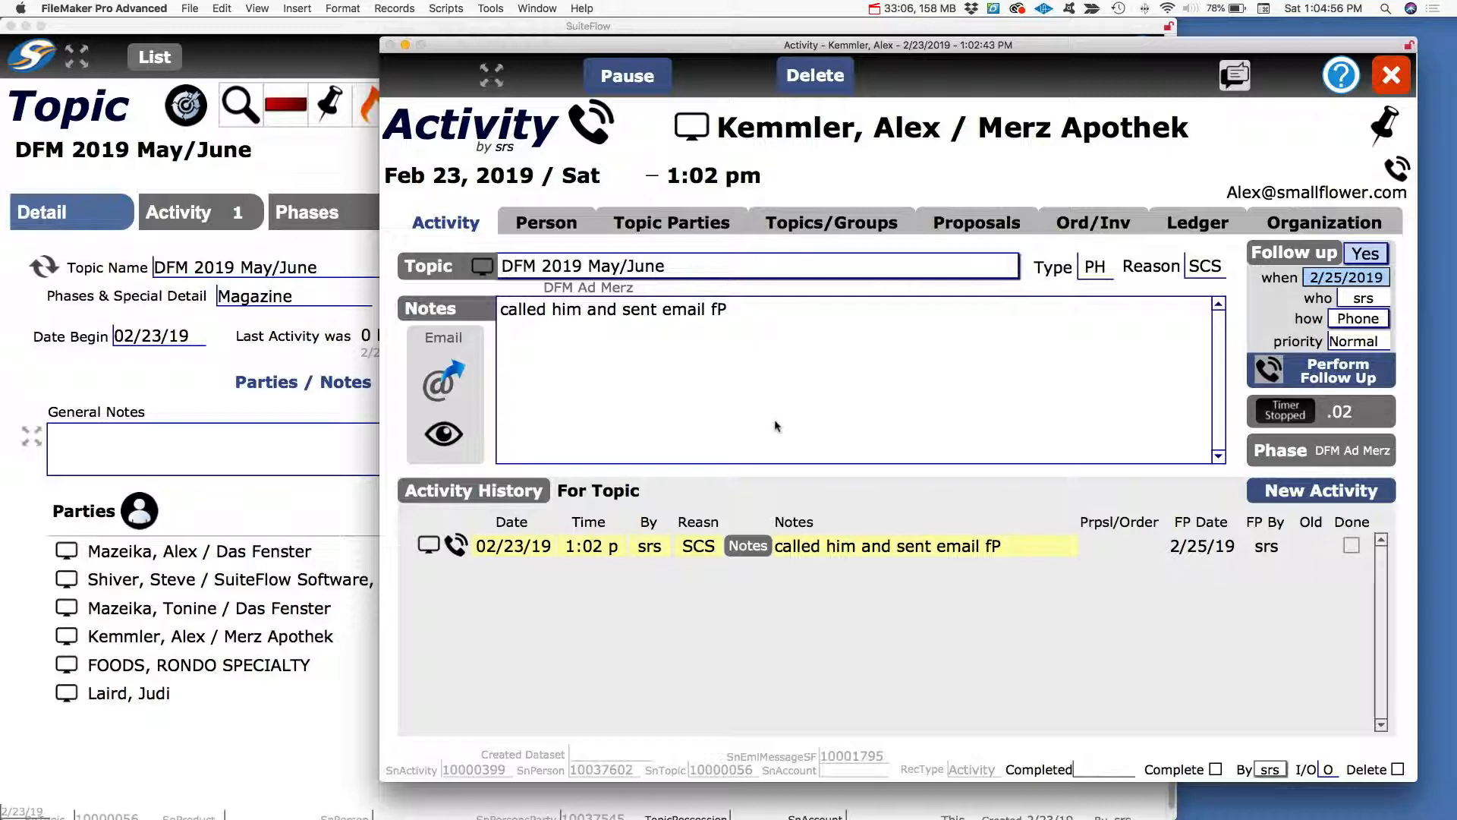
pyautogui.click(1389, 79)
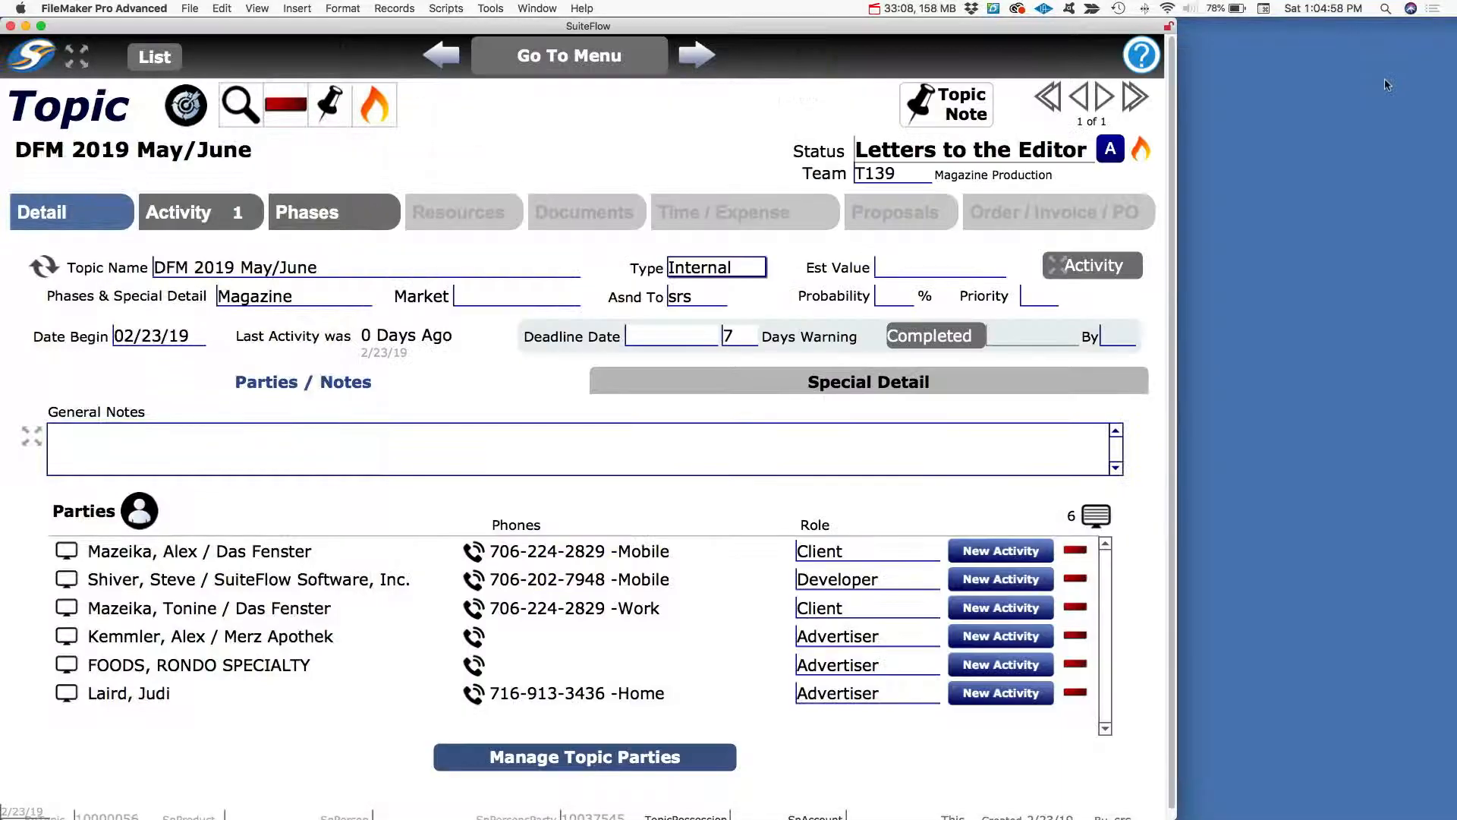
# Review the topic's activity history, return to its details and close the topic to get back to Home
pyautogui.click(196, 218)
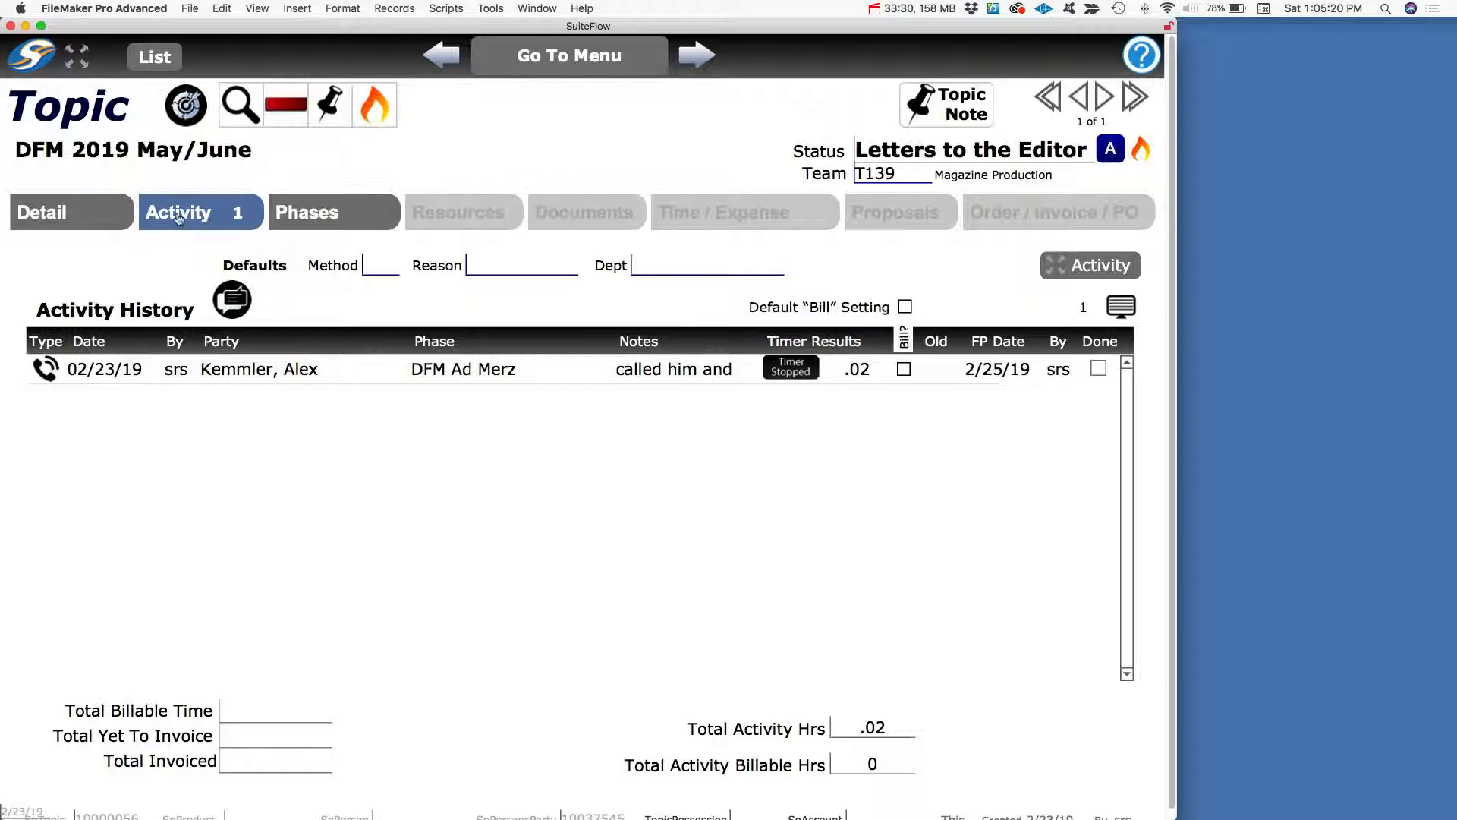
pyautogui.click(55, 216)
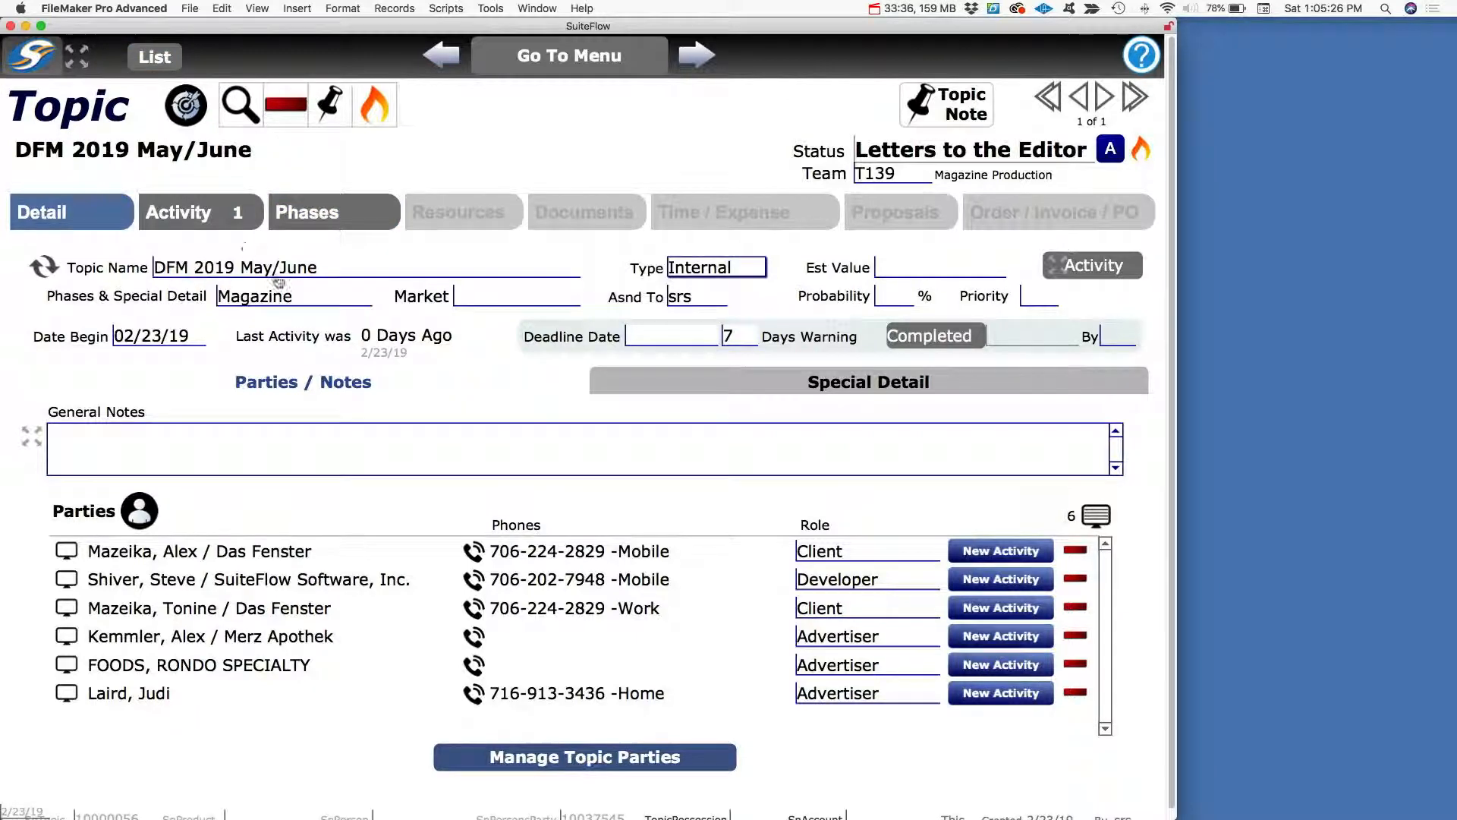
pyautogui.press('super+w')
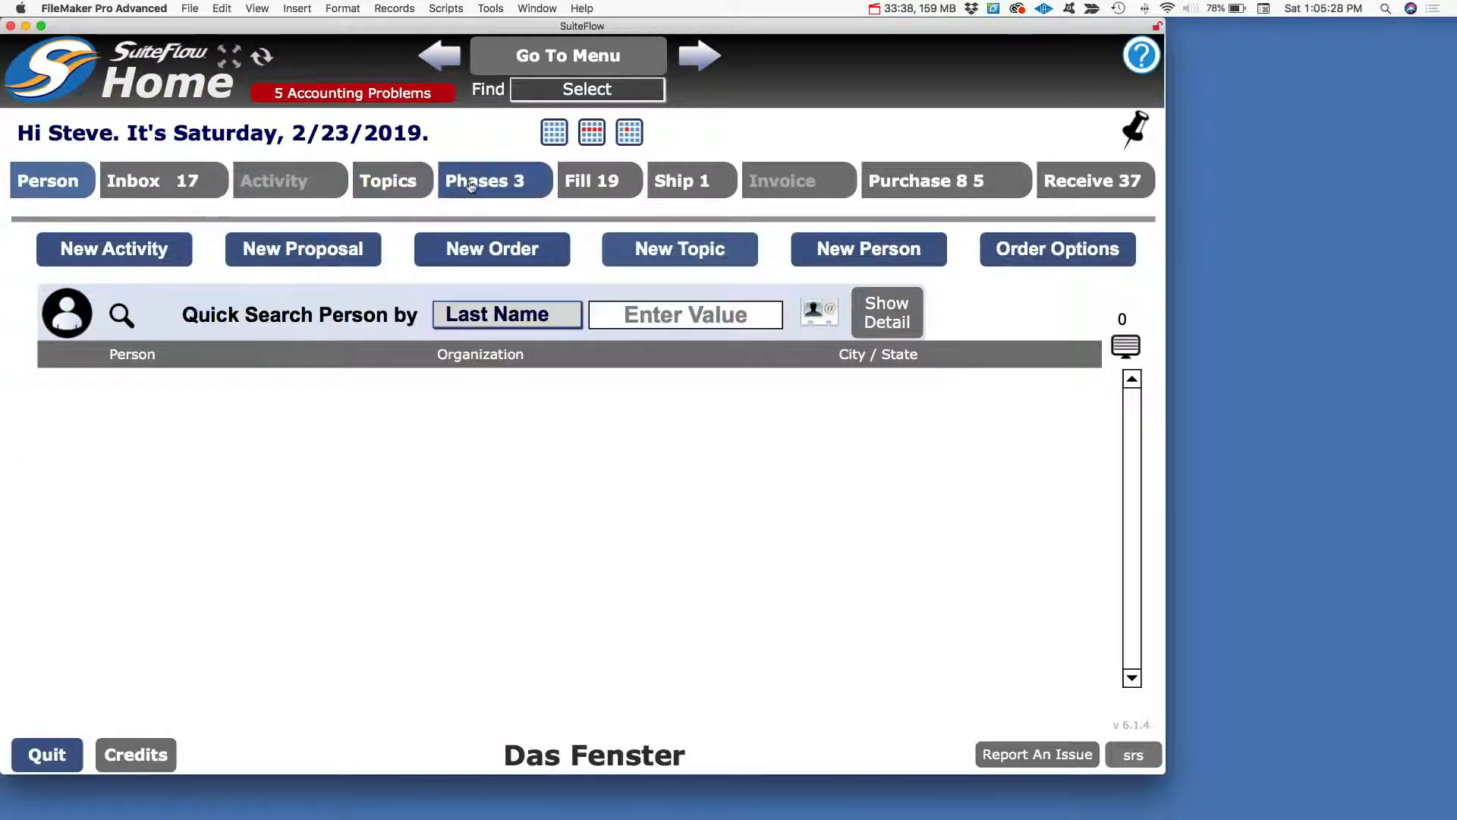
# Open the DFM Ad Merz phase from the team's active phases and check whether its activity history includes the new activity
pyautogui.click(472, 185)
pyautogui.click(818, 252)
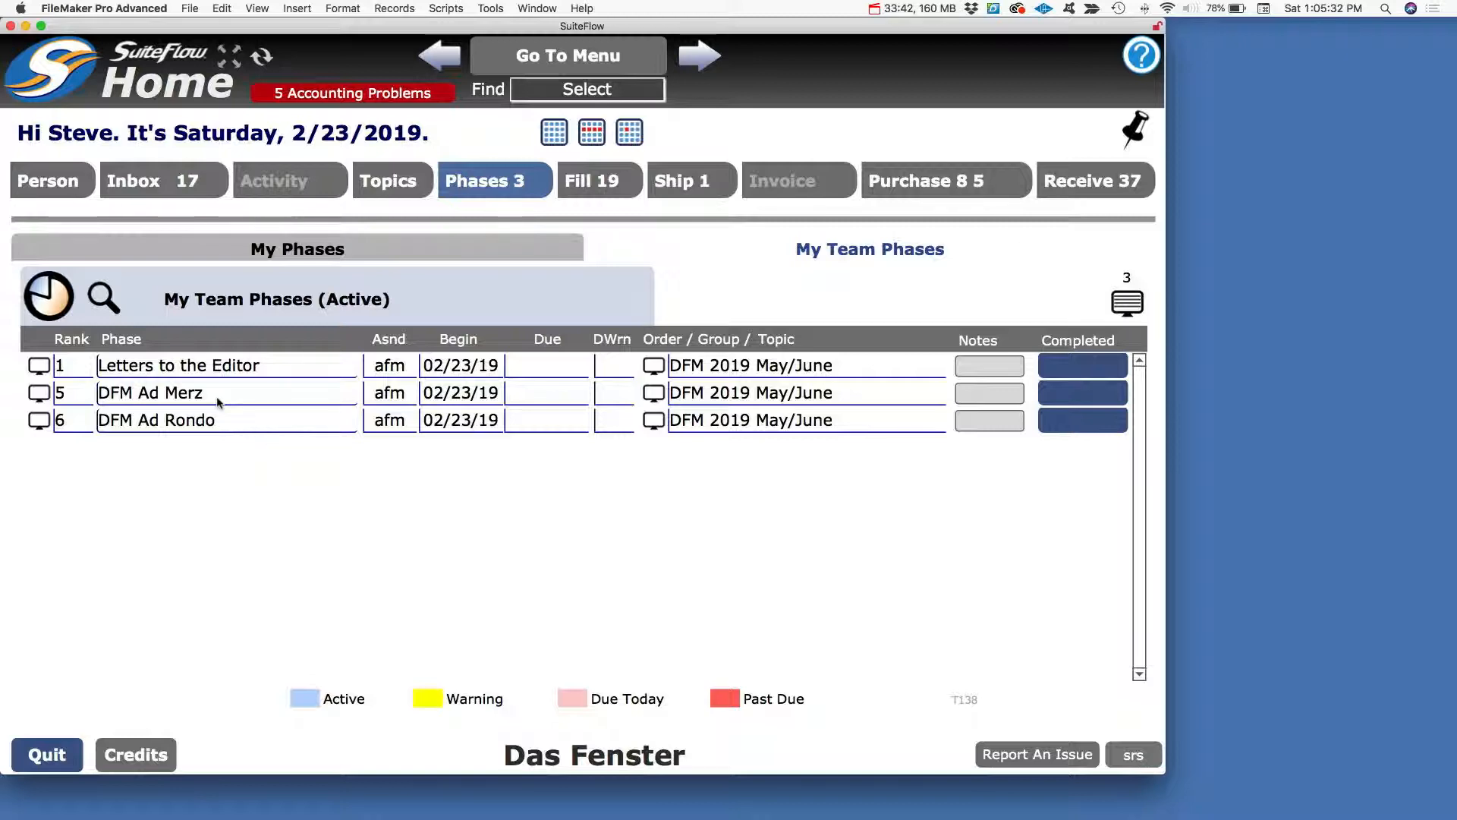
pyautogui.click(38, 392)
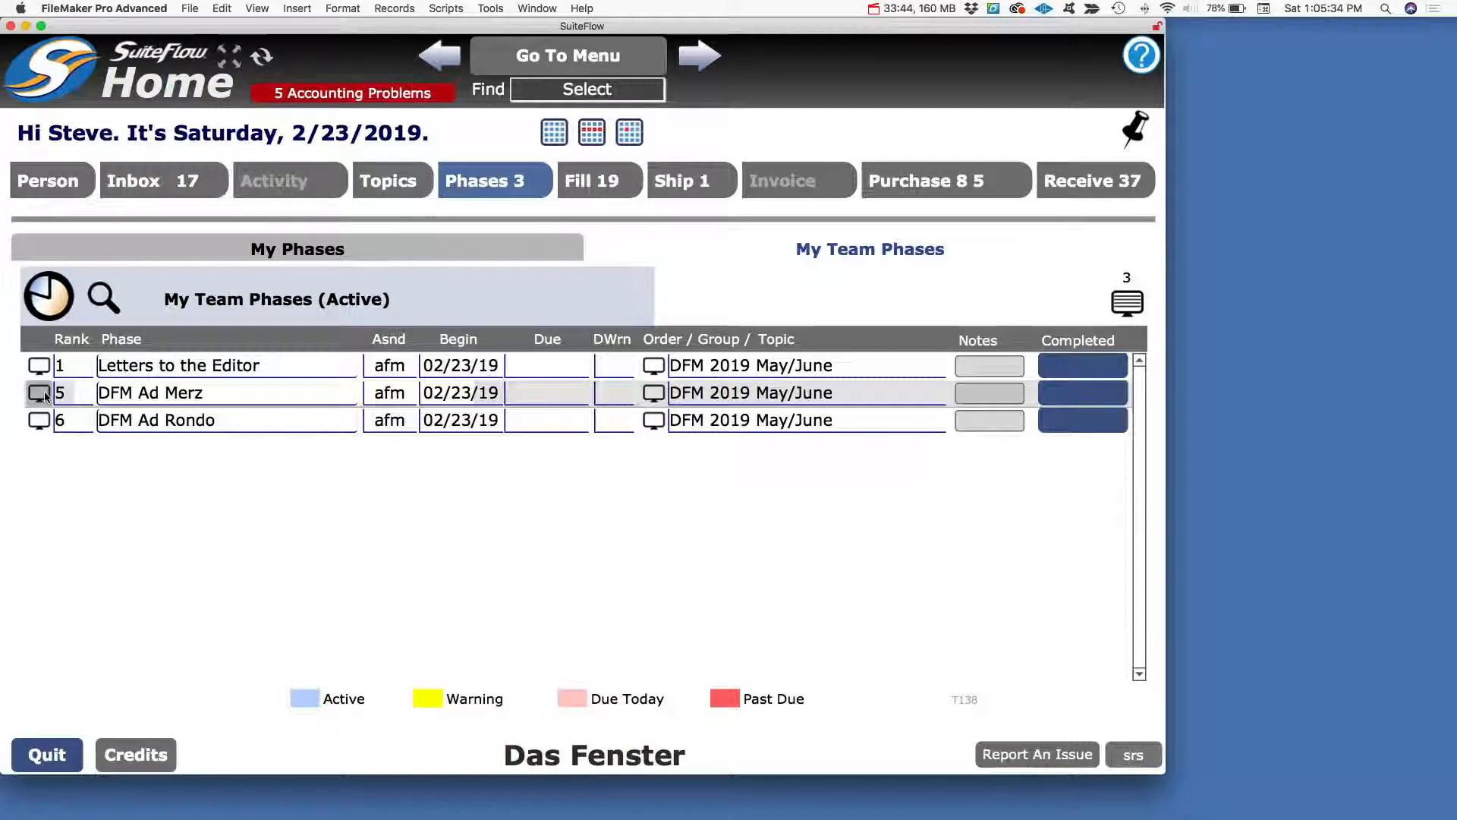
pyautogui.click(203, 324)
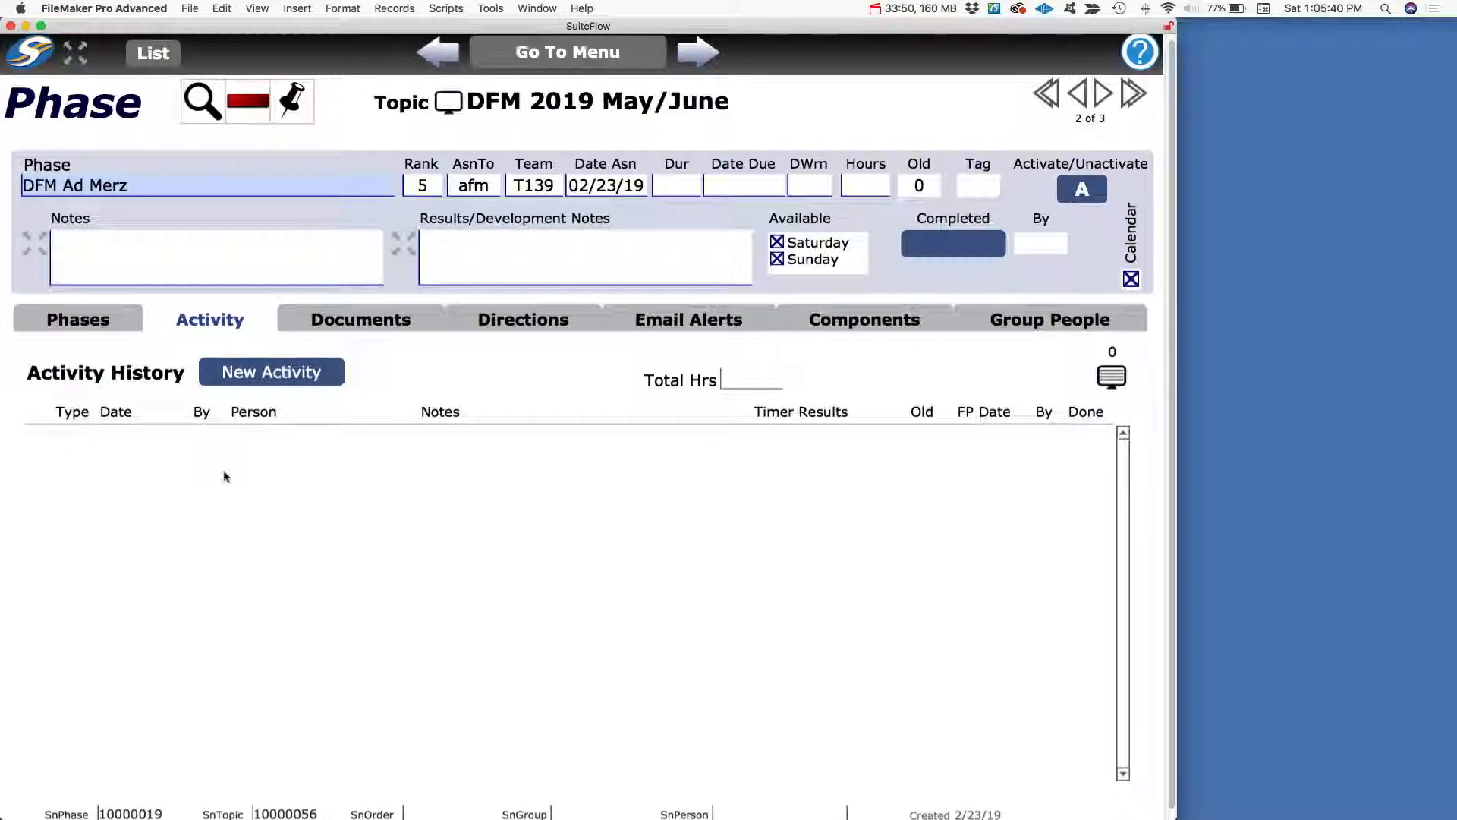
pyautogui.scroll(-1, 227, 475)
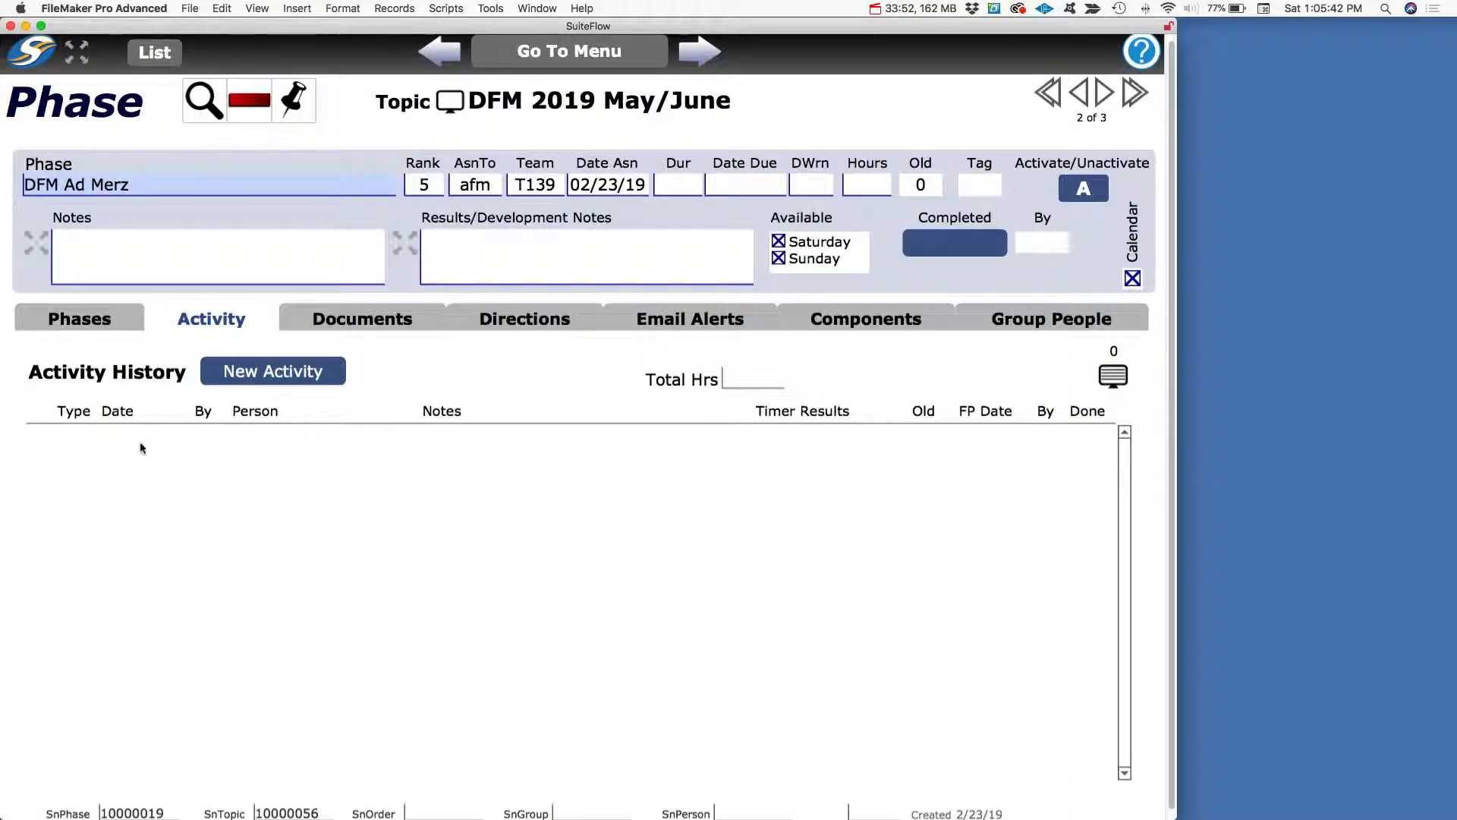
# Review the topic's phase workflow from the DFM Ad Merz phase, displaying all phases instead of only incomplete ones
pyautogui.scroll(-1, 234, 434)
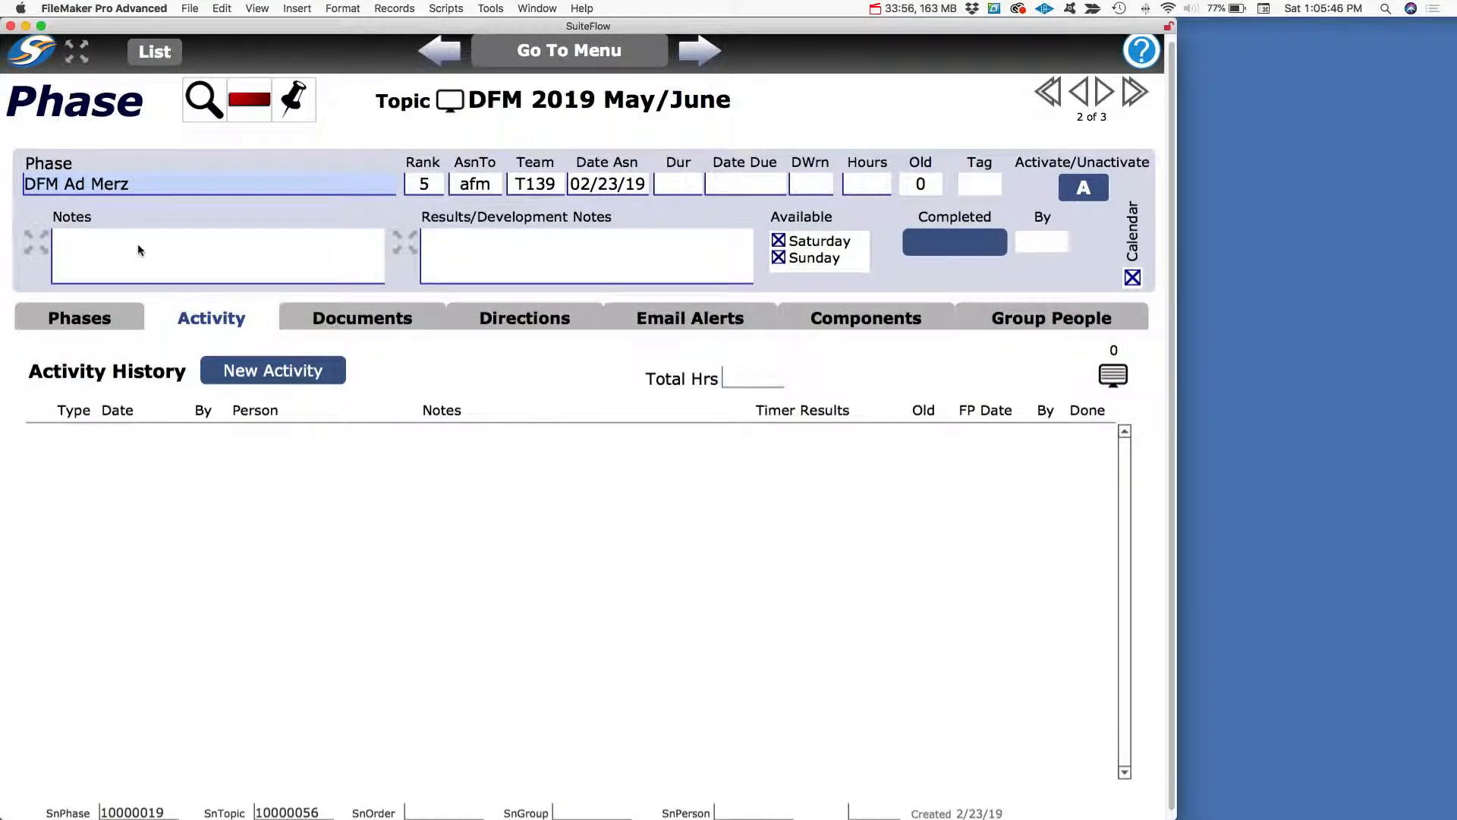
pyautogui.click(97, 322)
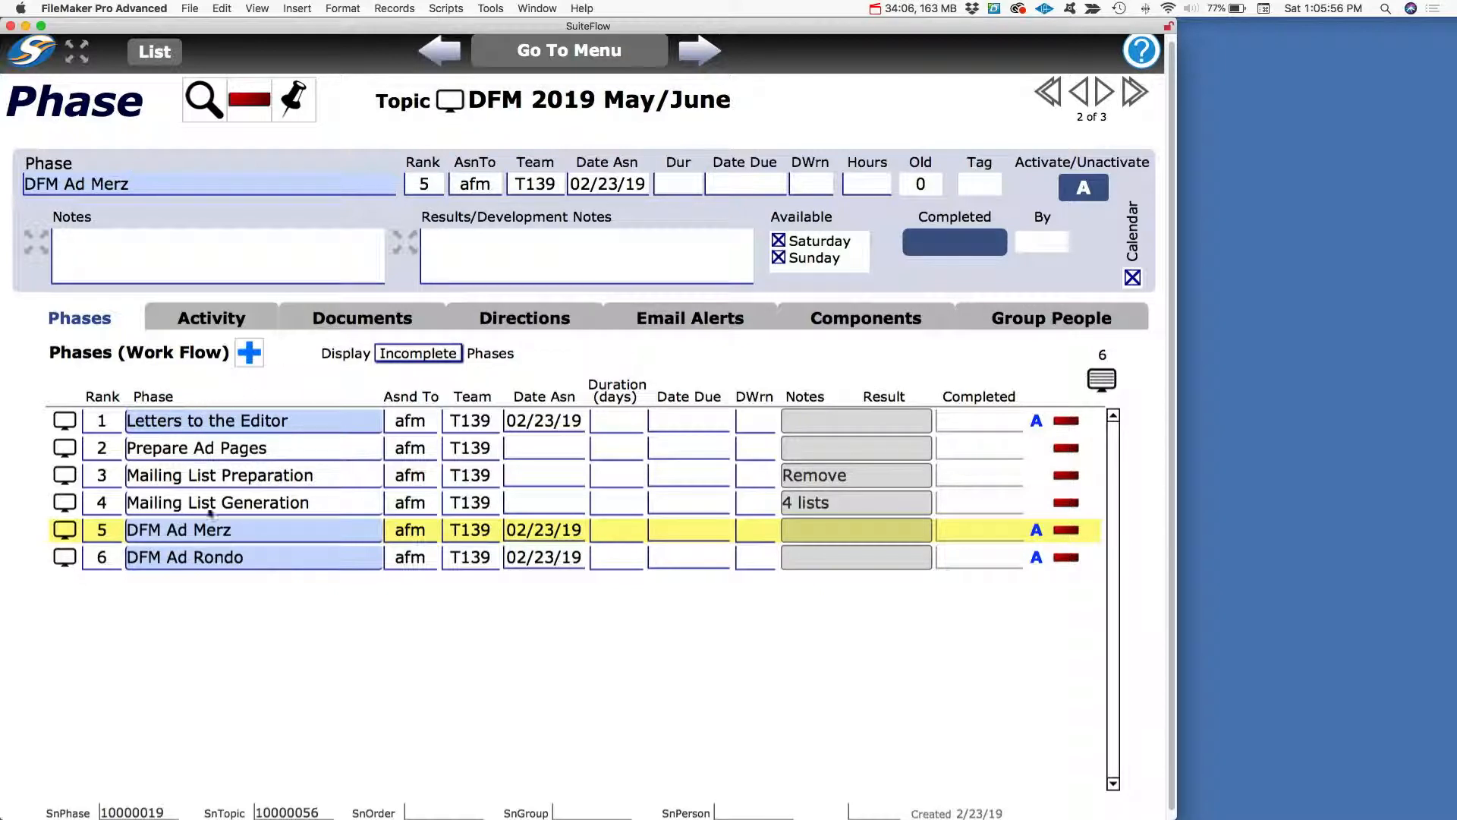
pyautogui.click(408, 353)
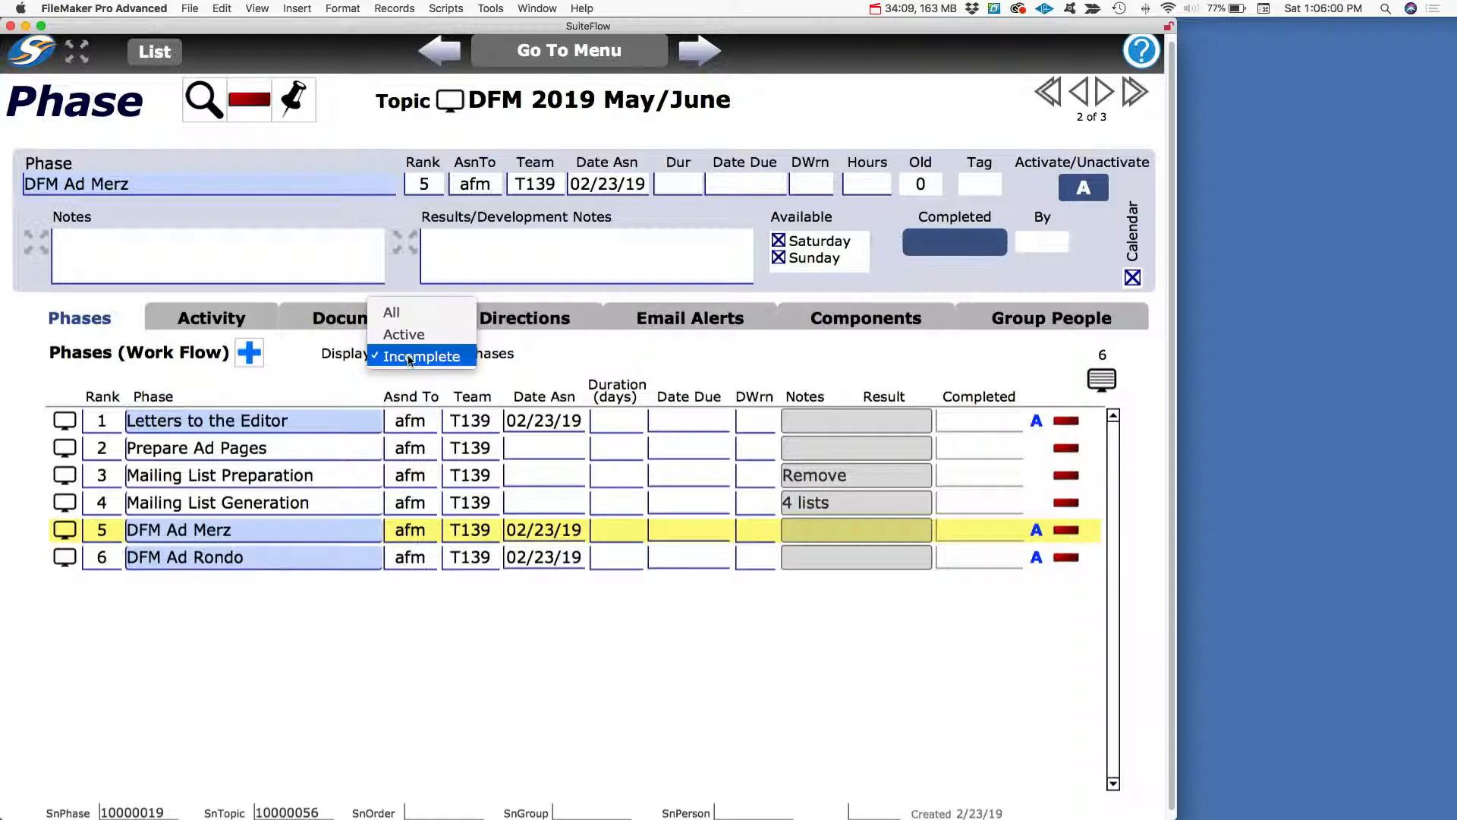
pyautogui.click(391, 308)
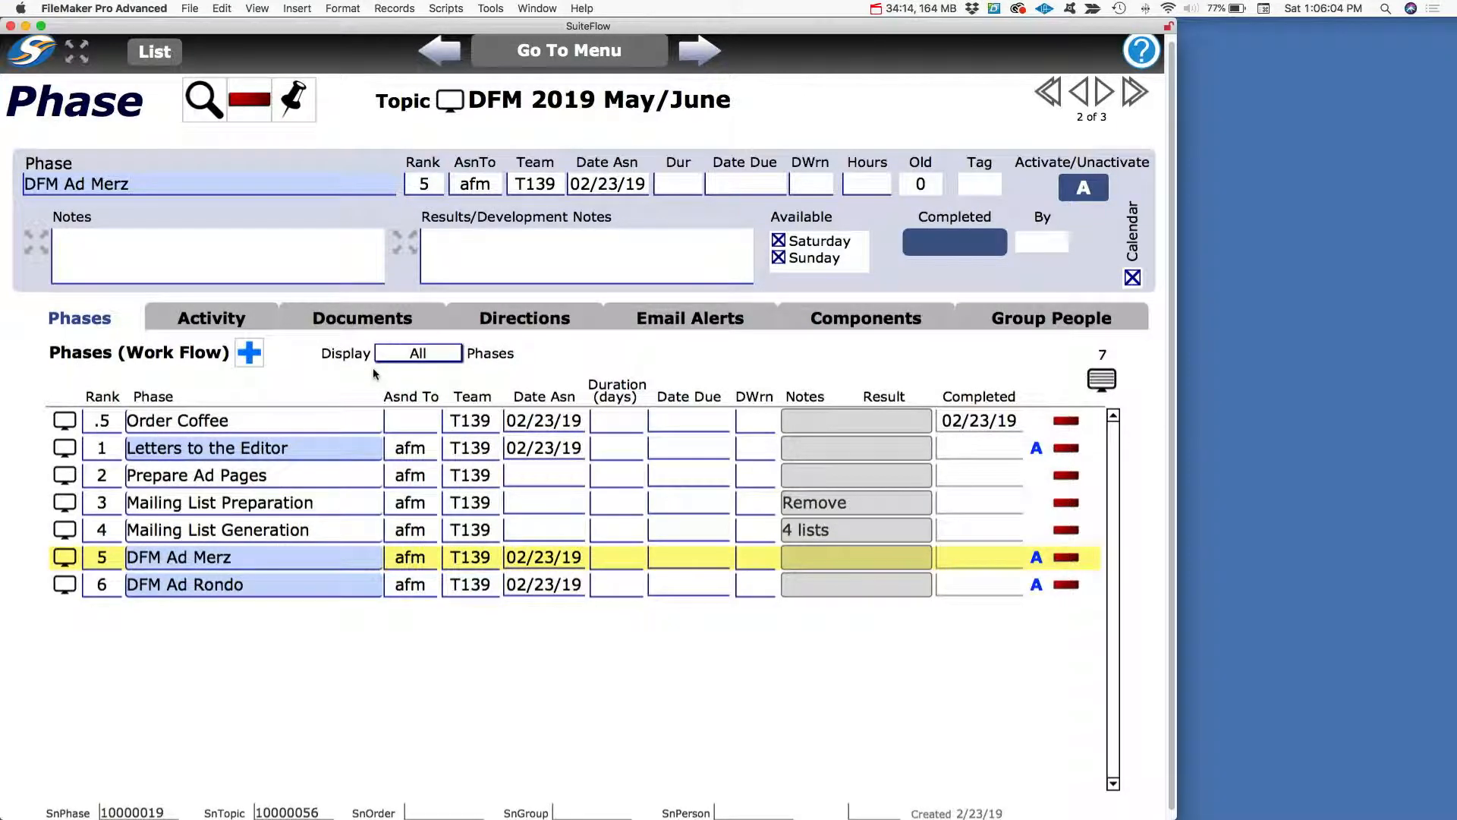
# Return to Home, go to Topics, list all topics and open the DFM 2019 May/June topic
pyautogui.click(40, 57)
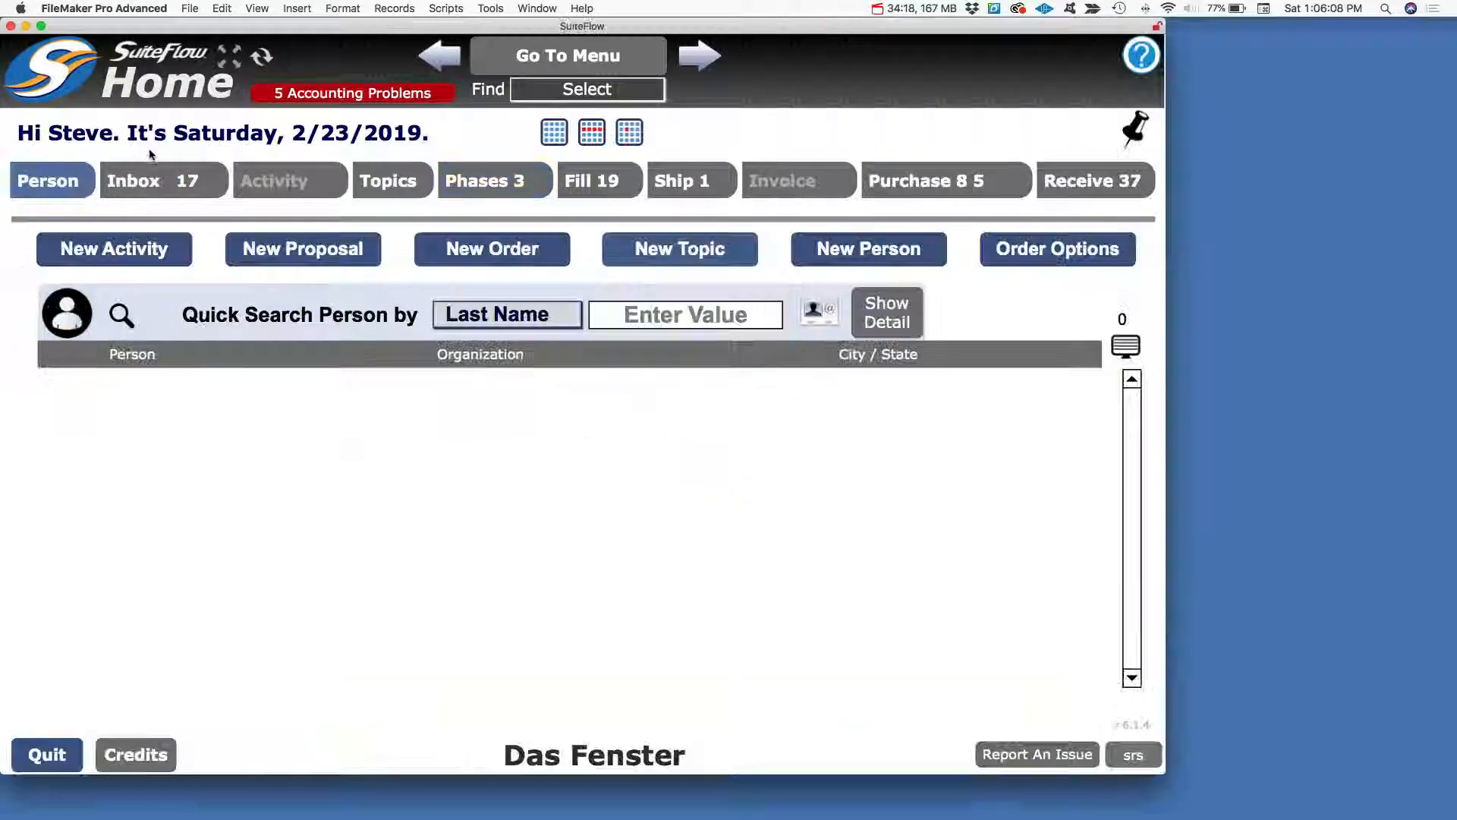
pyautogui.click(607, 61)
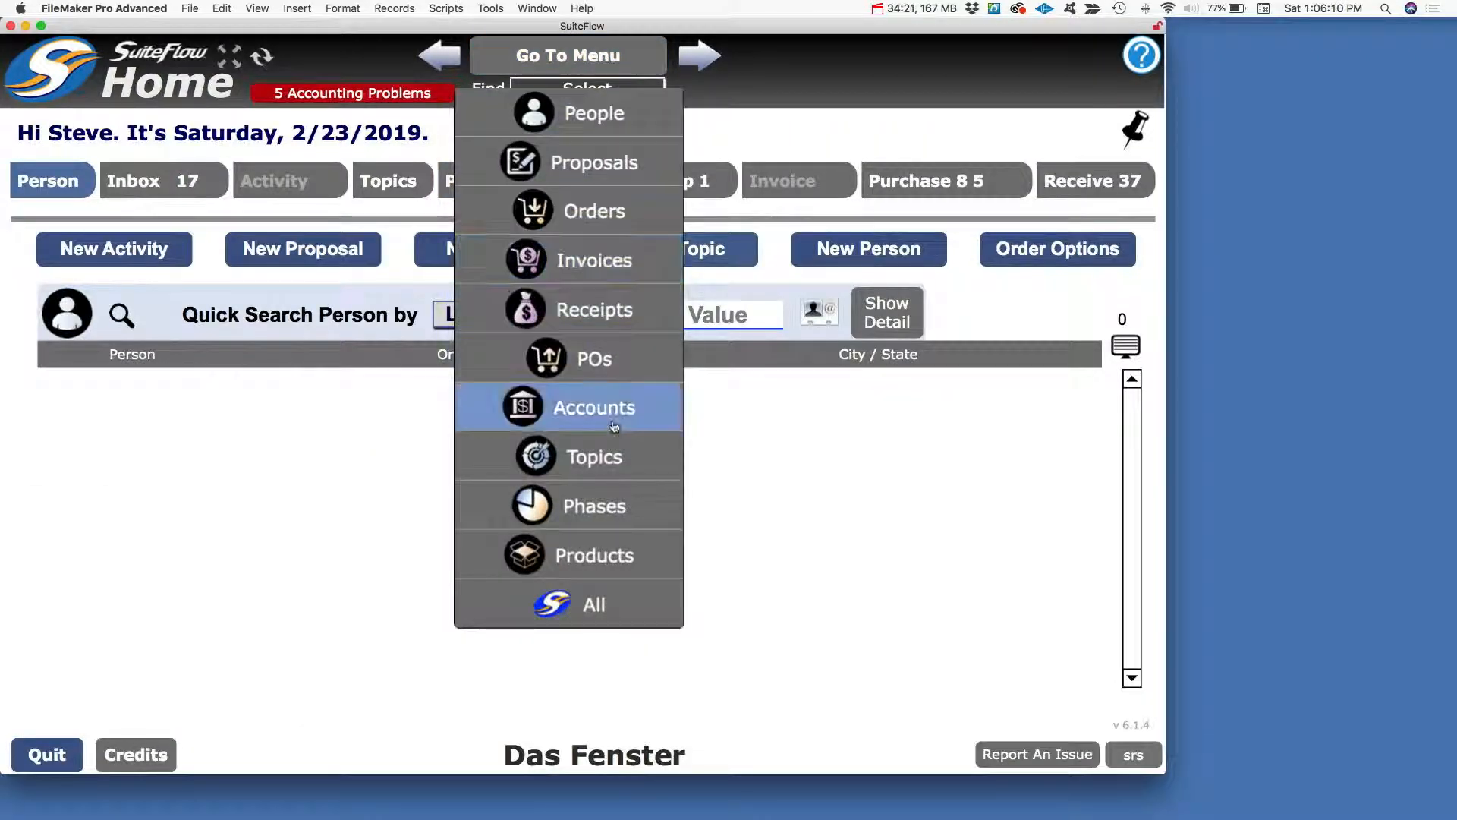
pyautogui.click(593, 457)
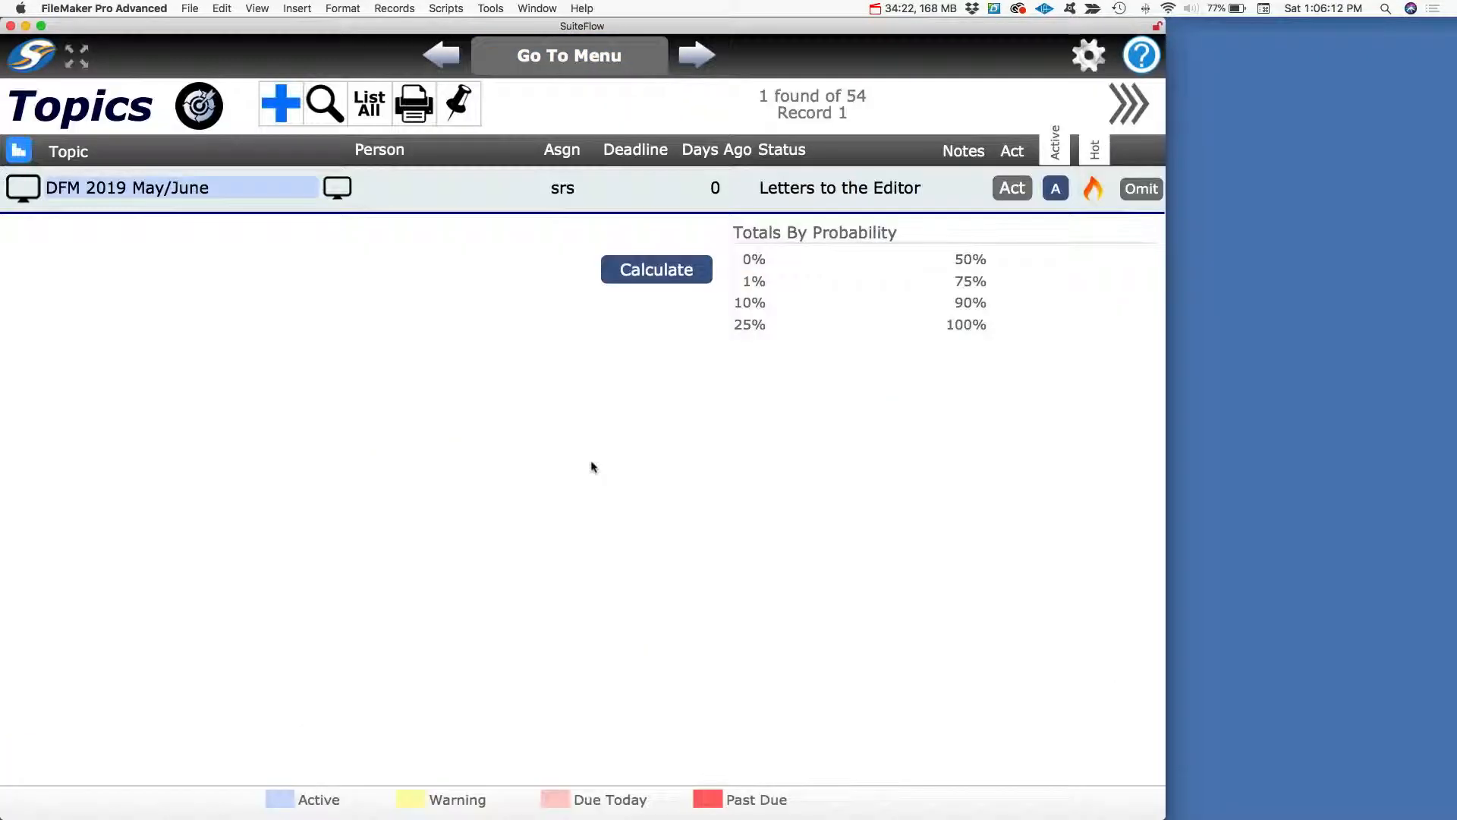
pyautogui.click(376, 118)
pyautogui.scroll(15, 207, 301)
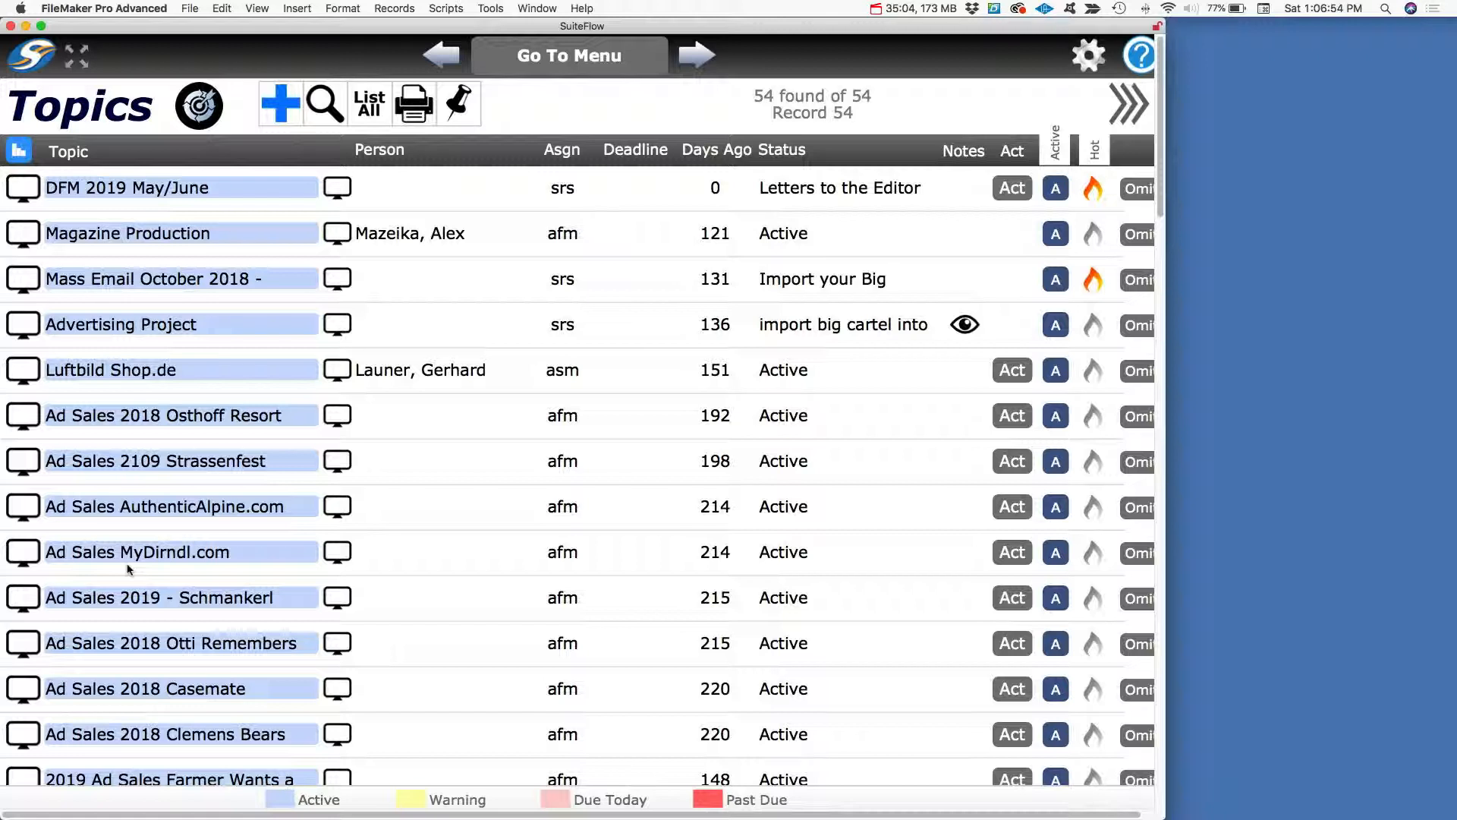
pyautogui.click(19, 189)
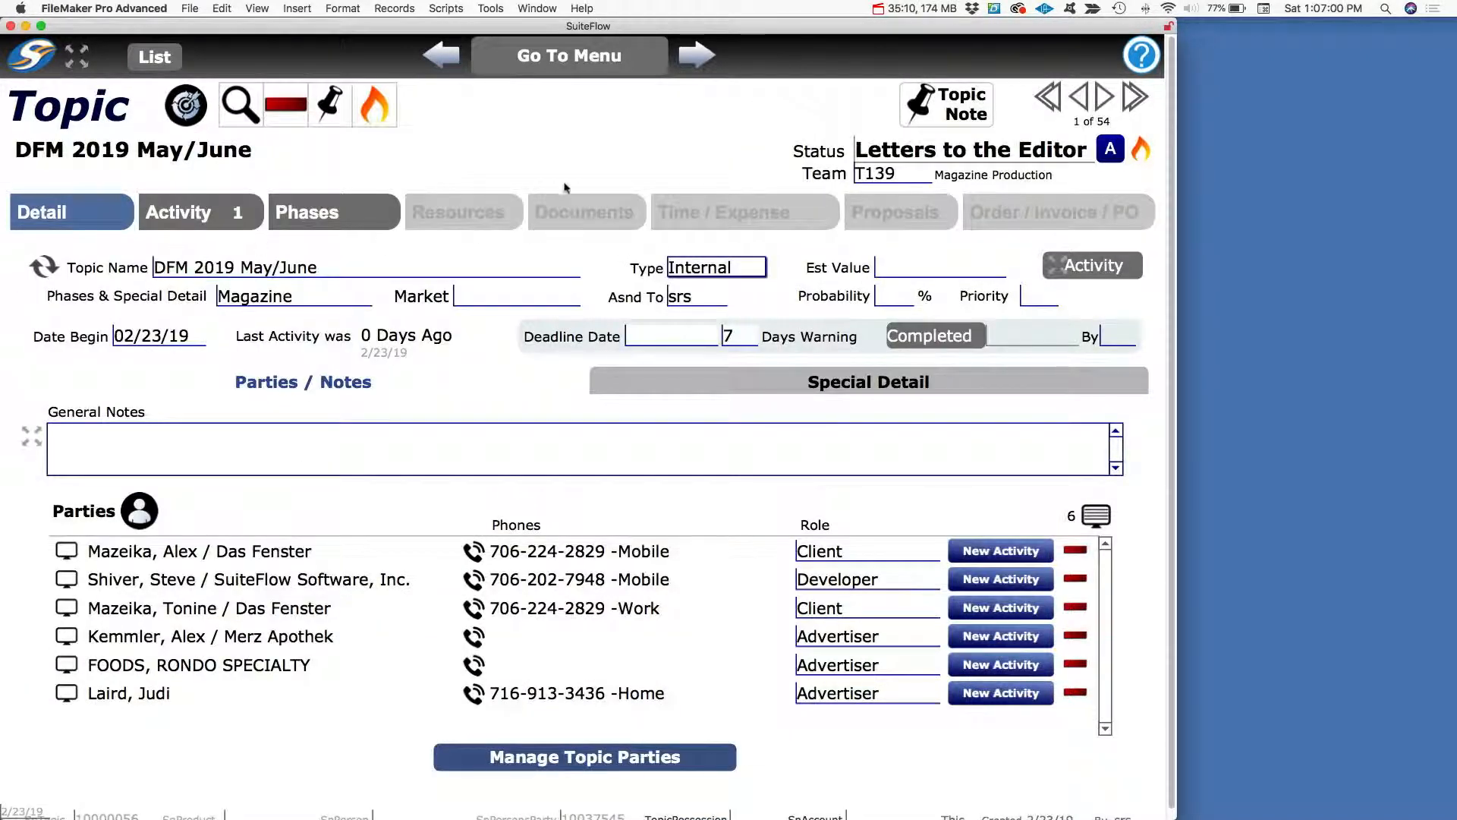
# Go to the Phase Master Sets and create a new set named Advertisers
pyautogui.click(607, 61)
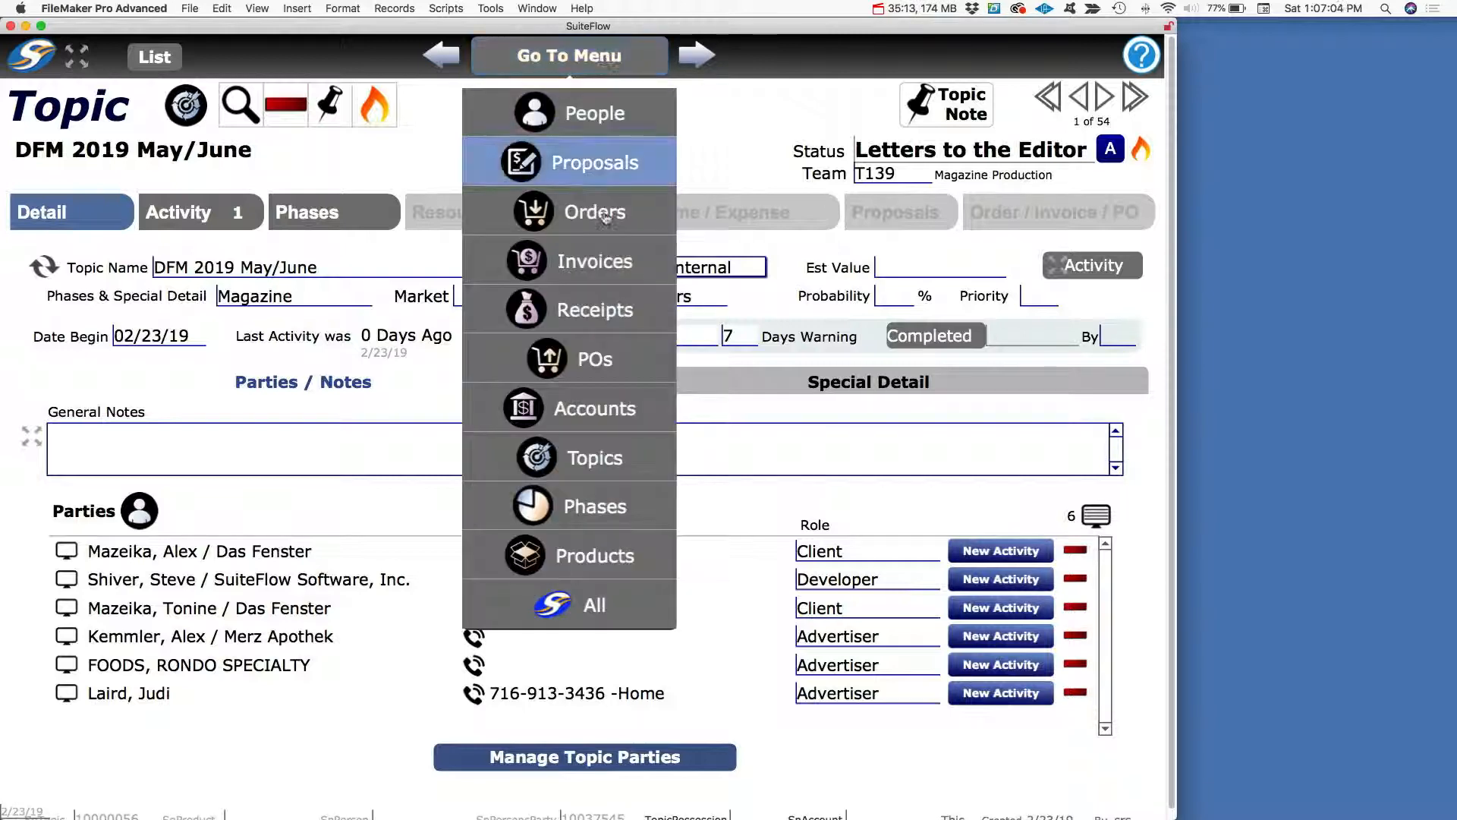
pyautogui.click(595, 606)
pyautogui.click(589, 317)
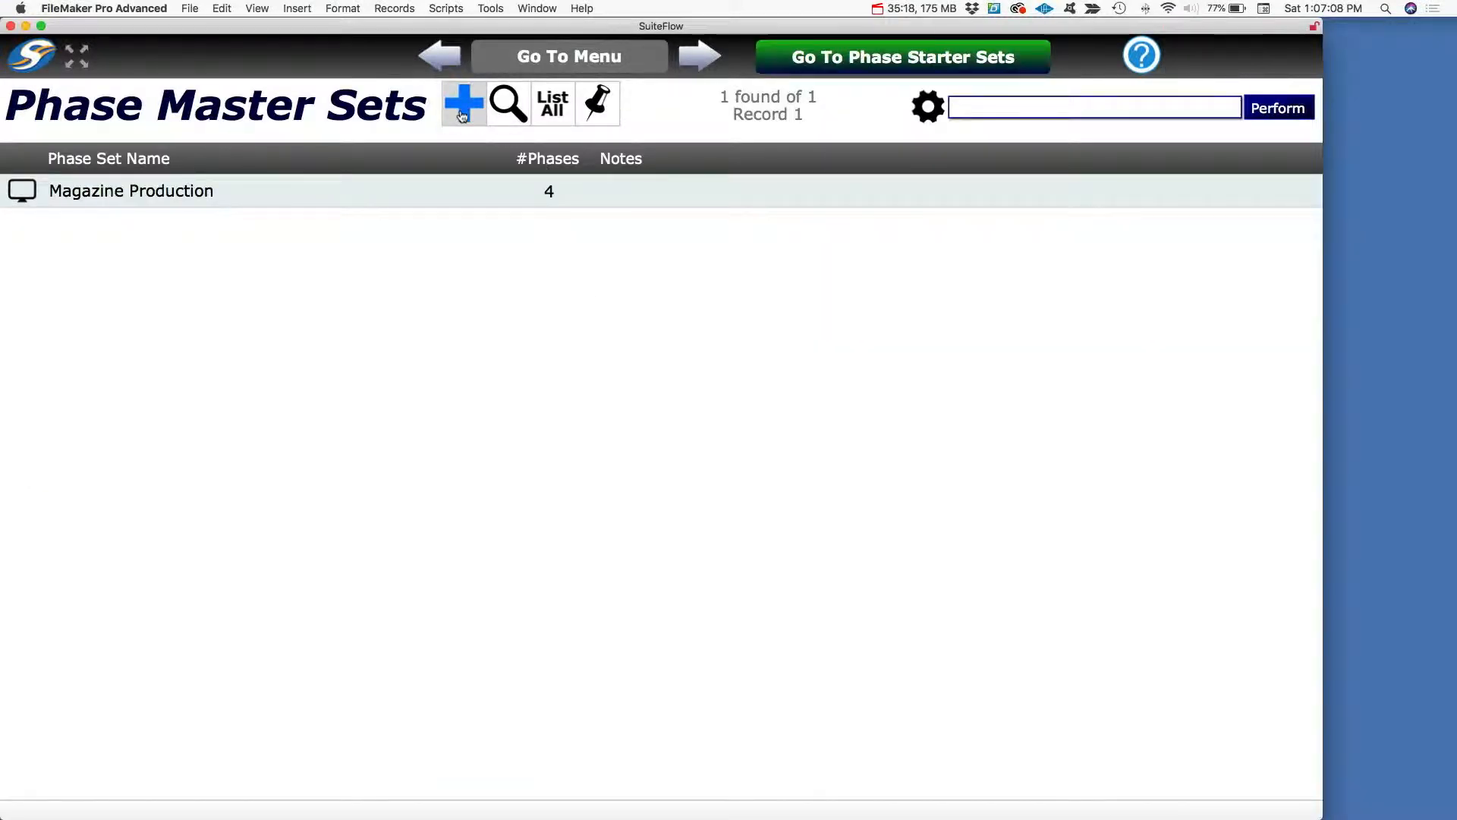
pyautogui.click(471, 119)
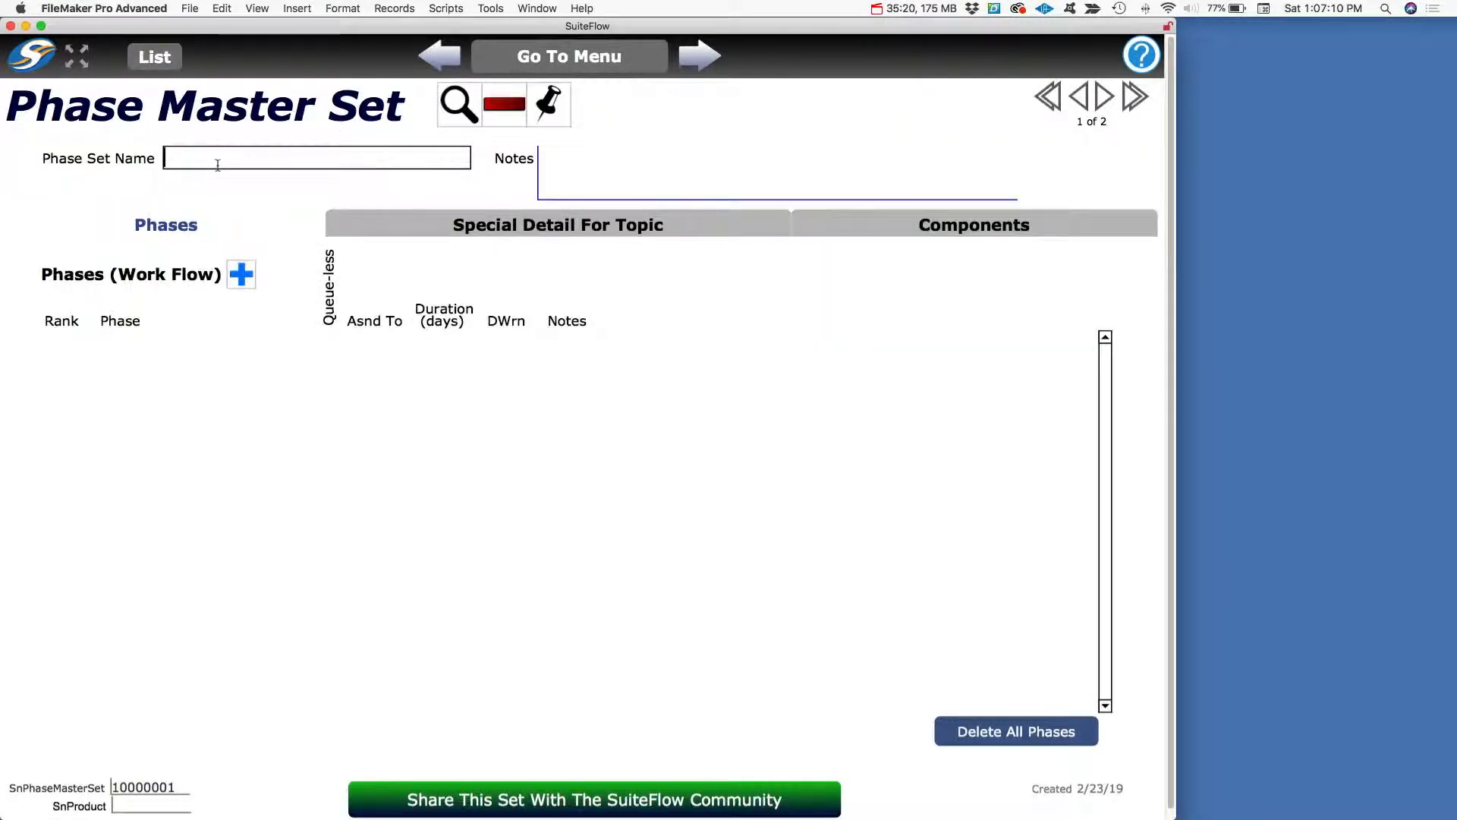
pyautogui.write('Advertisers')
pyautogui.click(294, 261)
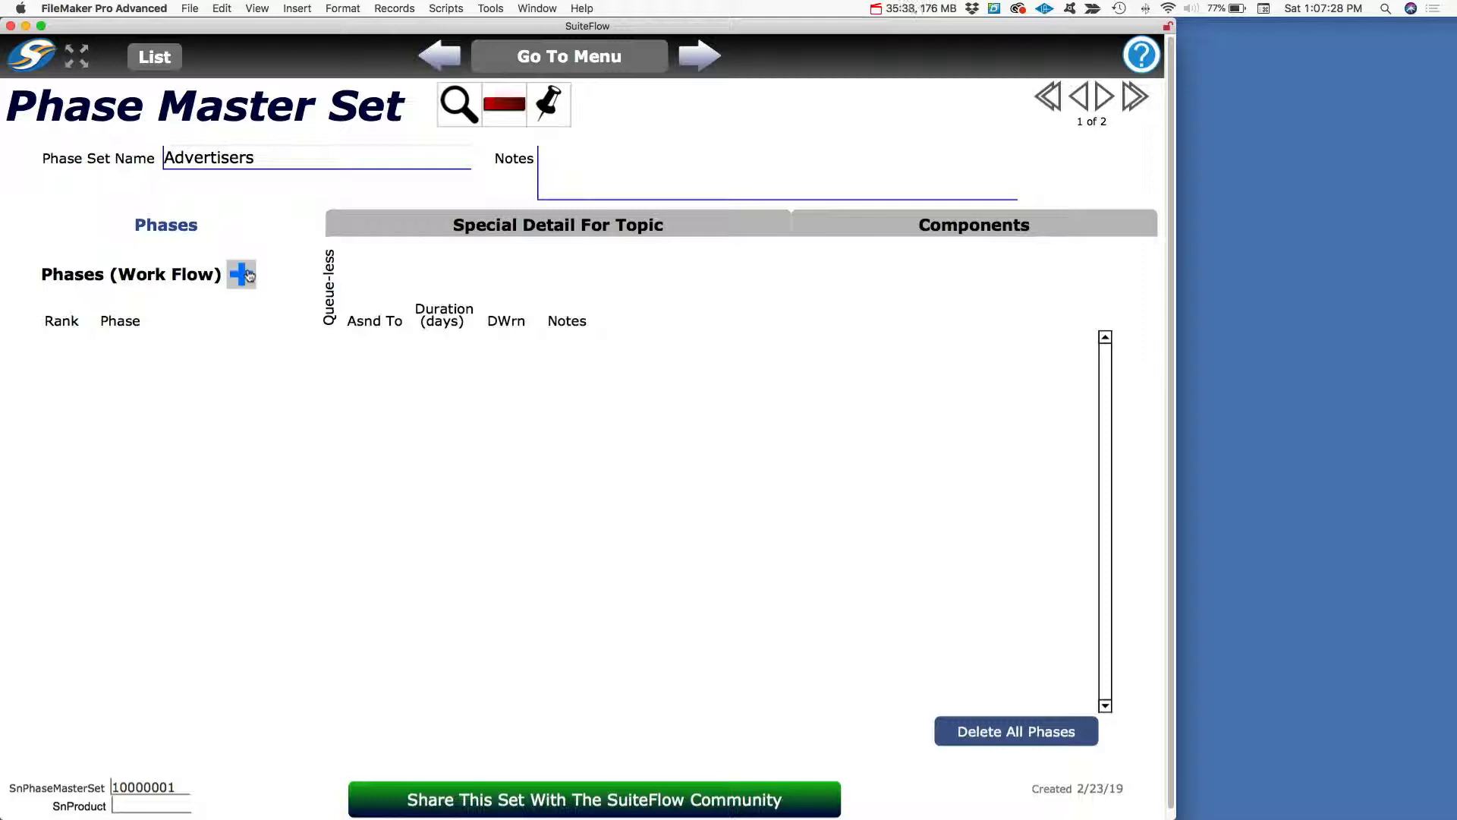
# Add two phases to the Advertisers master set, Merz at rank 1 and Rondo at rank 2
pyautogui.click(241, 274)
pyautogui.click(168, 341)
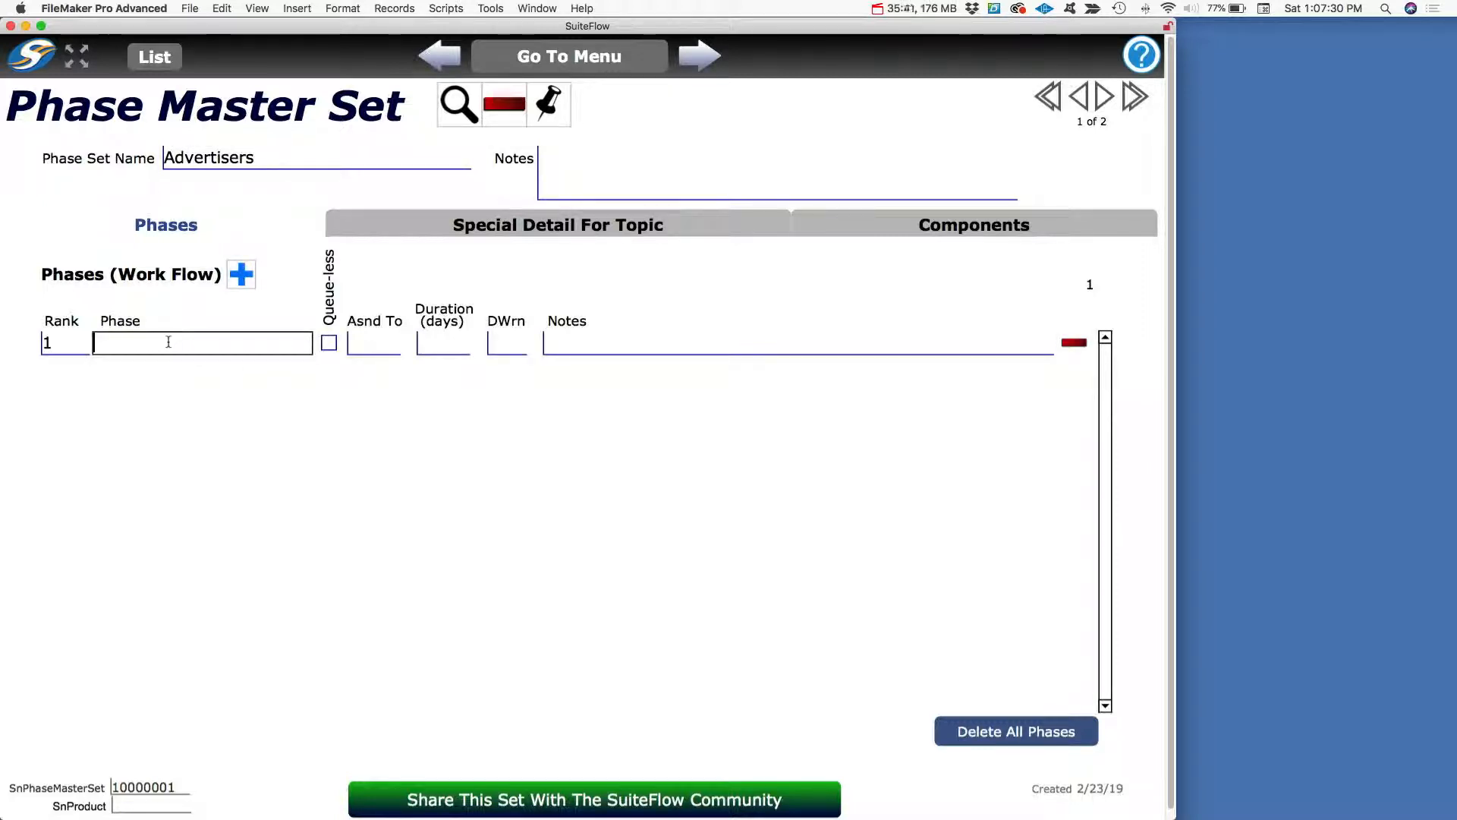
pyautogui.write('Merz')
pyautogui.click(242, 274)
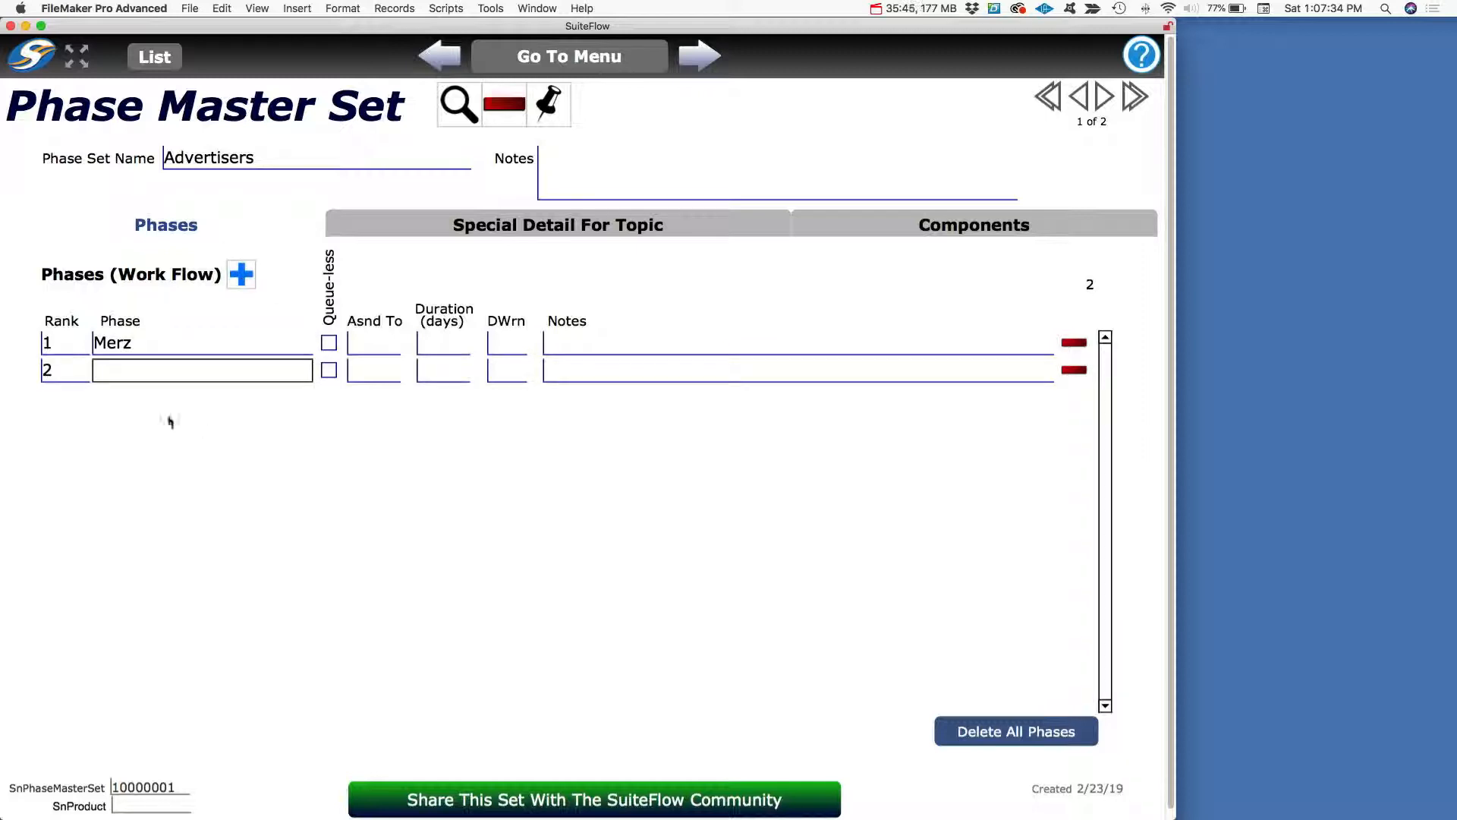
pyautogui.click(126, 370)
pyautogui.press('Escape')
pyautogui.write('Ron')
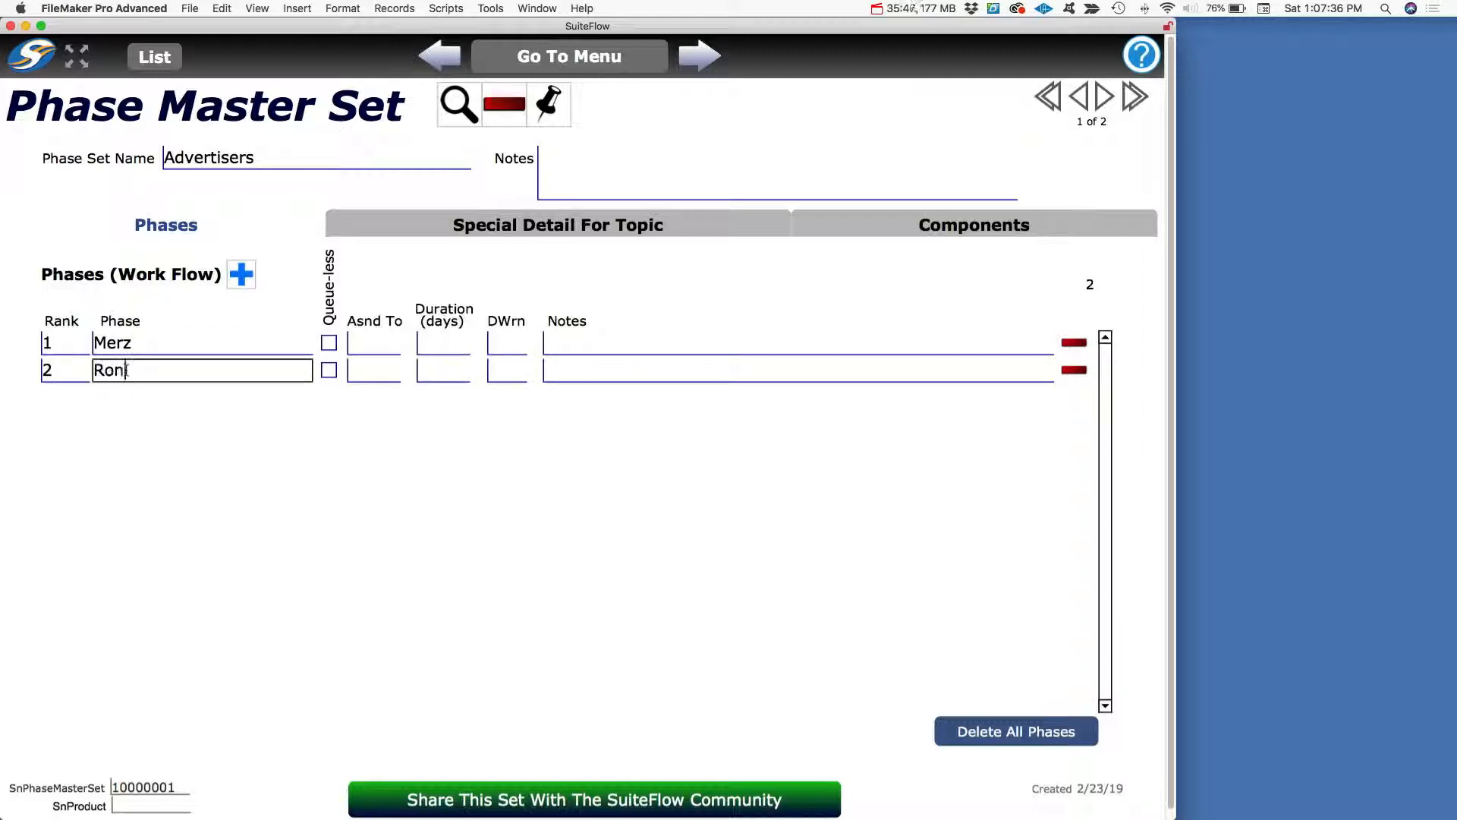
pyautogui.write('do')
pyautogui.click(256, 325)
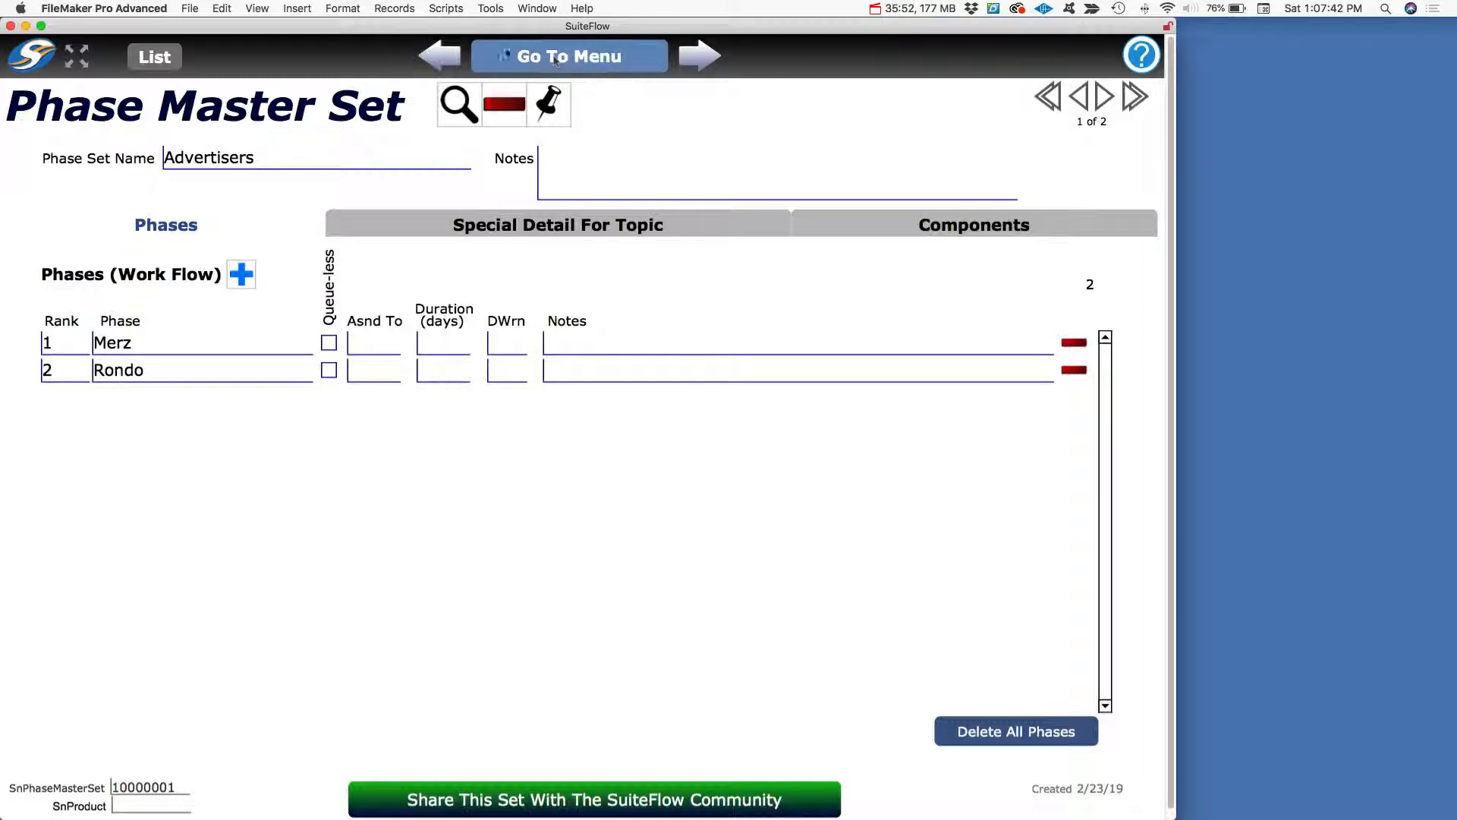
# Go back to the DFM 2019 May/June topic and add the phases of the Advertisers master set to its workflow
pyautogui.click(440, 55)
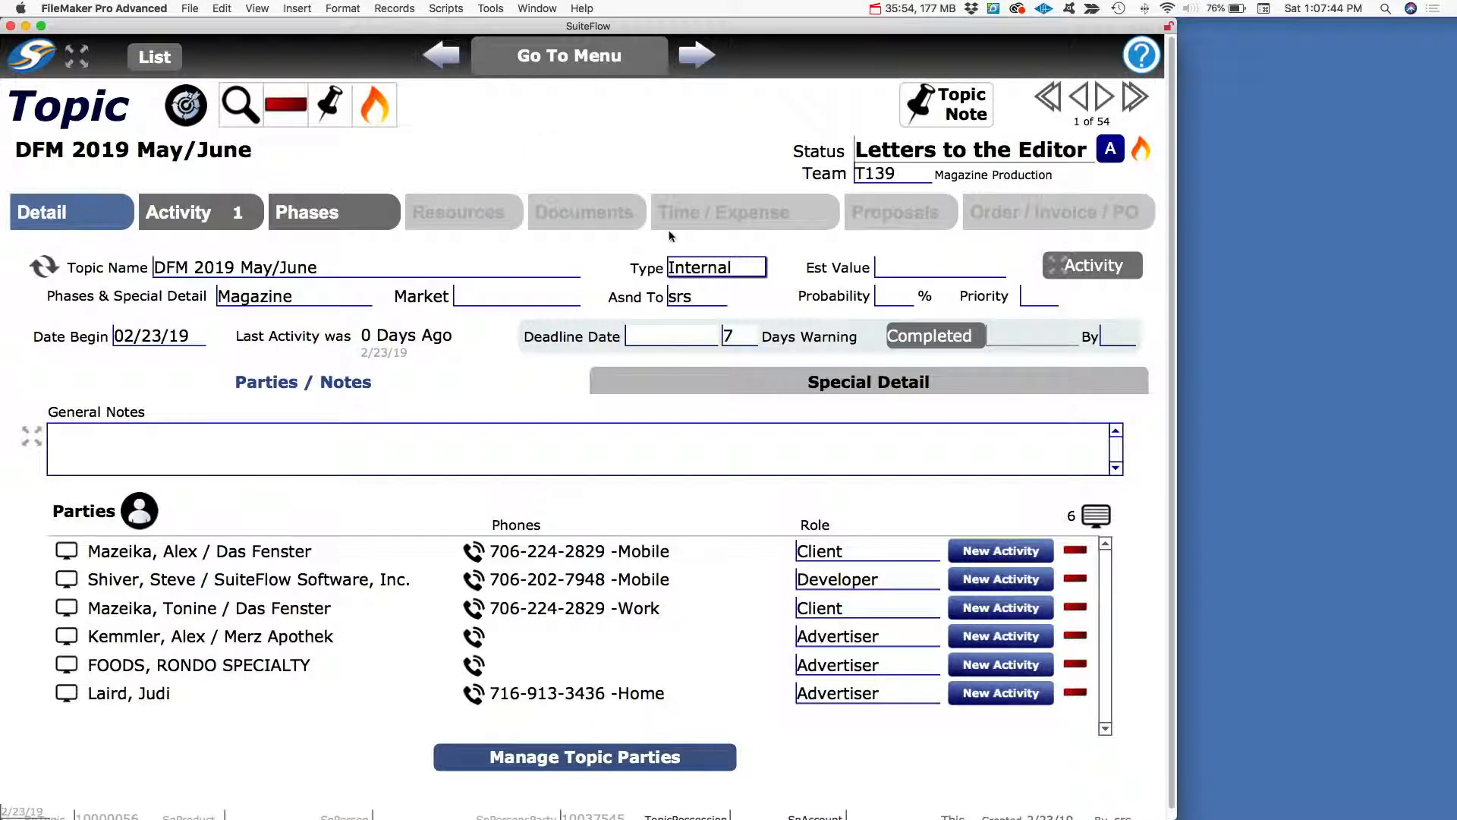
pyautogui.click(289, 218)
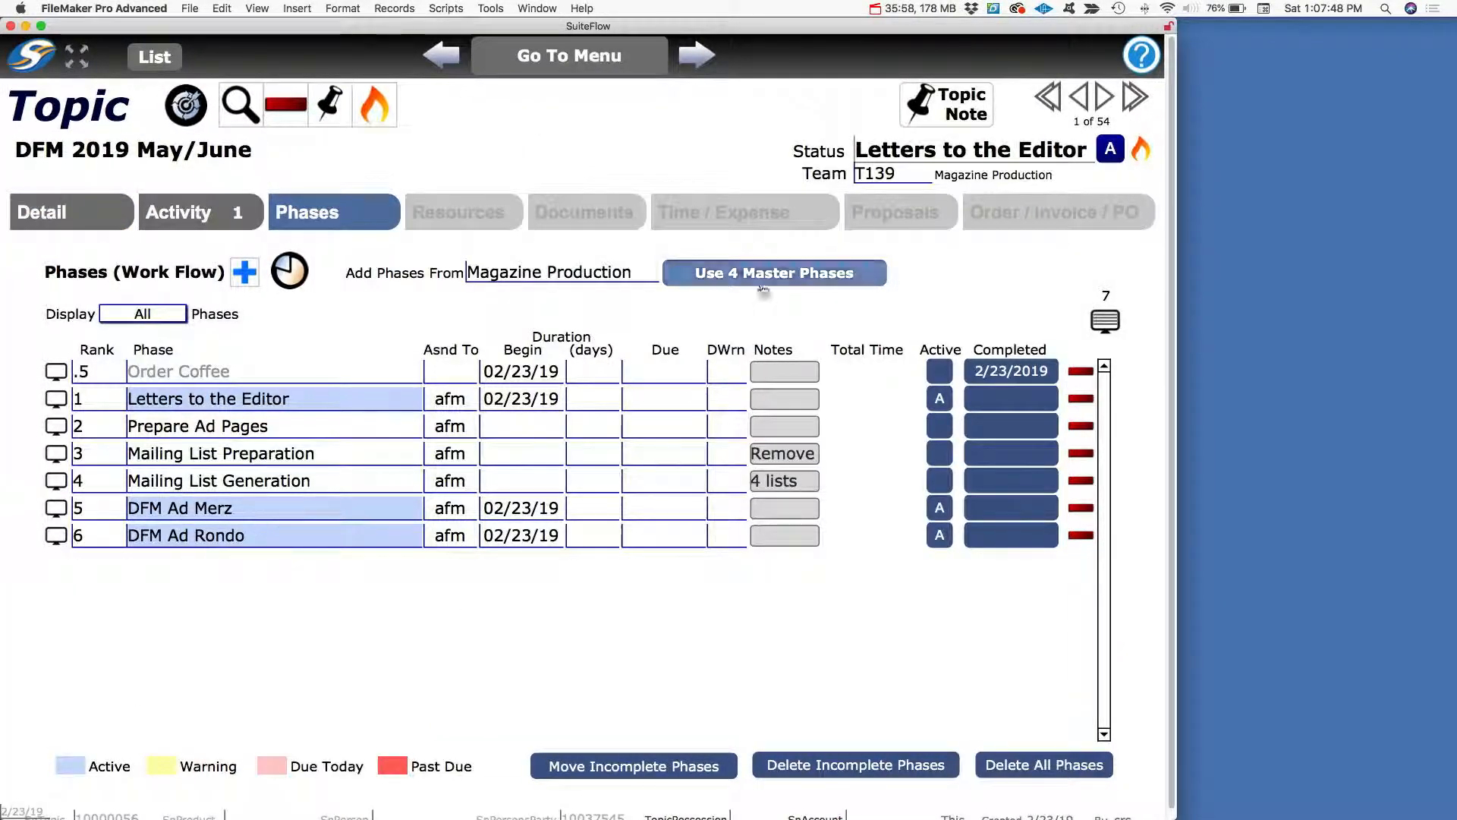
pyautogui.click(613, 273)
pyautogui.click(551, 306)
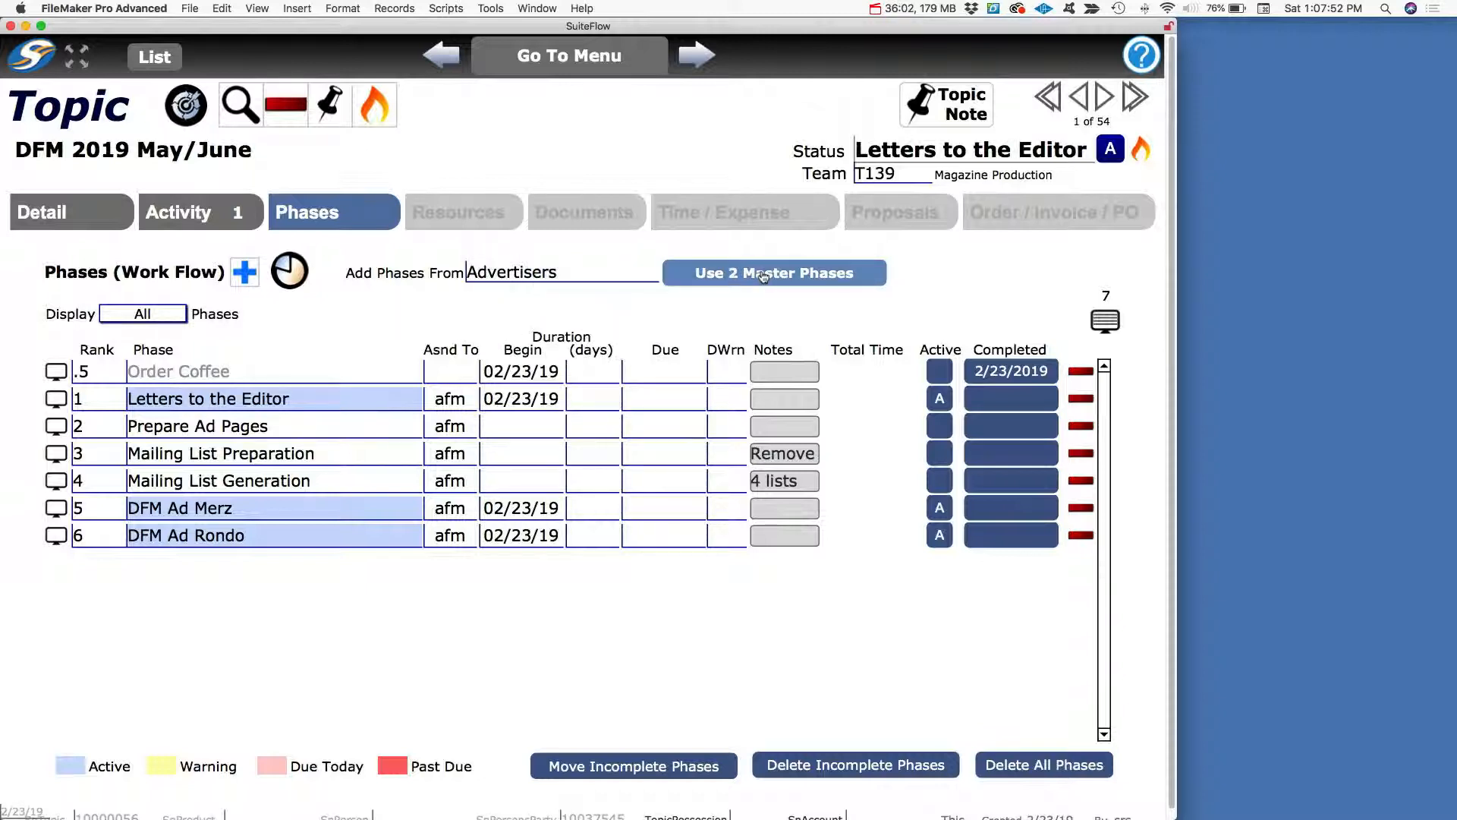
pyautogui.click(574, 278)
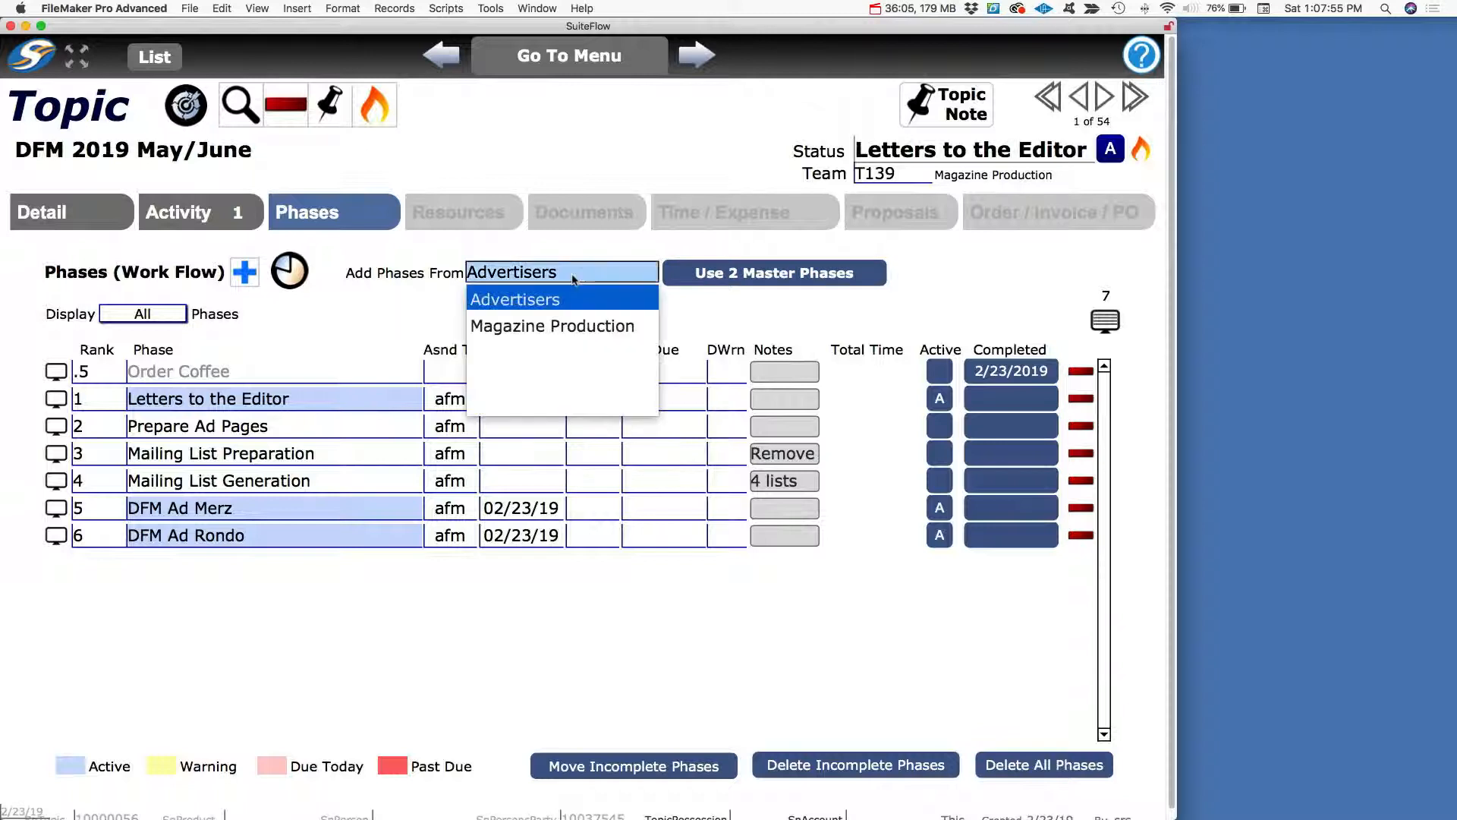
pyautogui.click(747, 276)
pyautogui.click(668, 548)
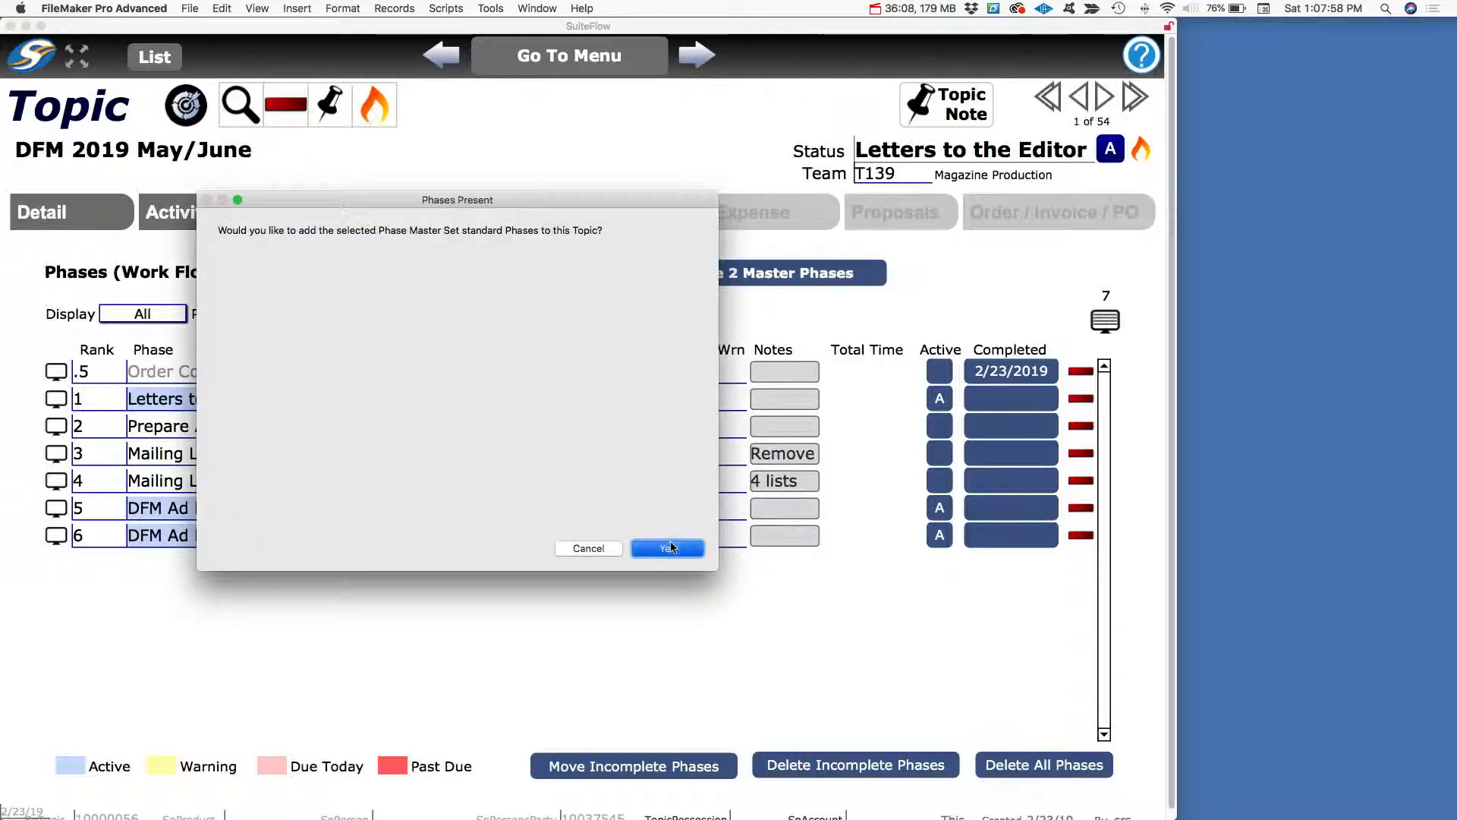